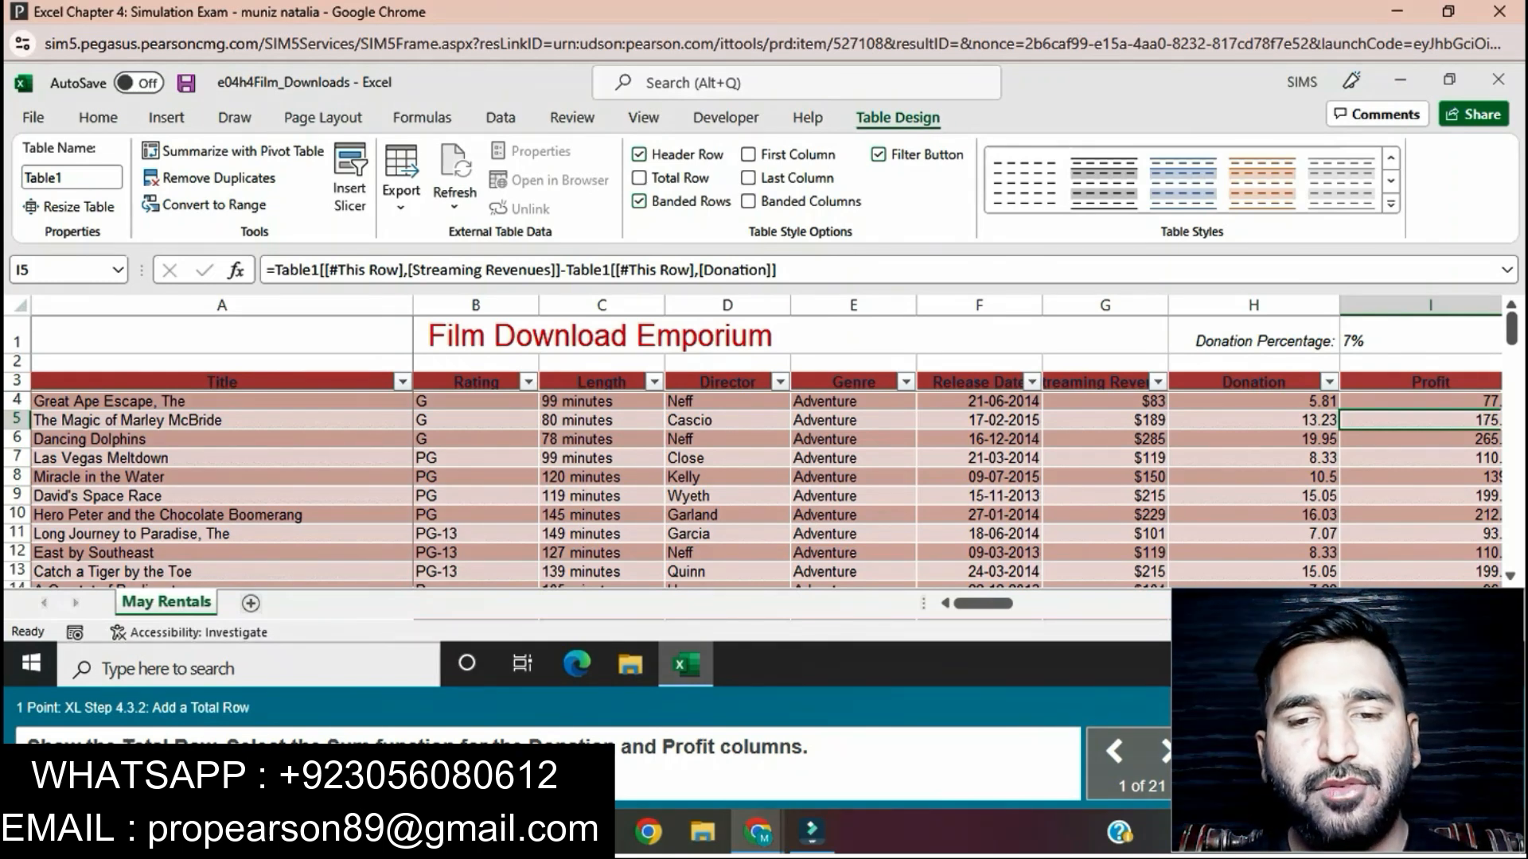
# Step: Show the table's Total Row and apply the Sum function to the Donation column's total cell
pyautogui.click(639, 177)
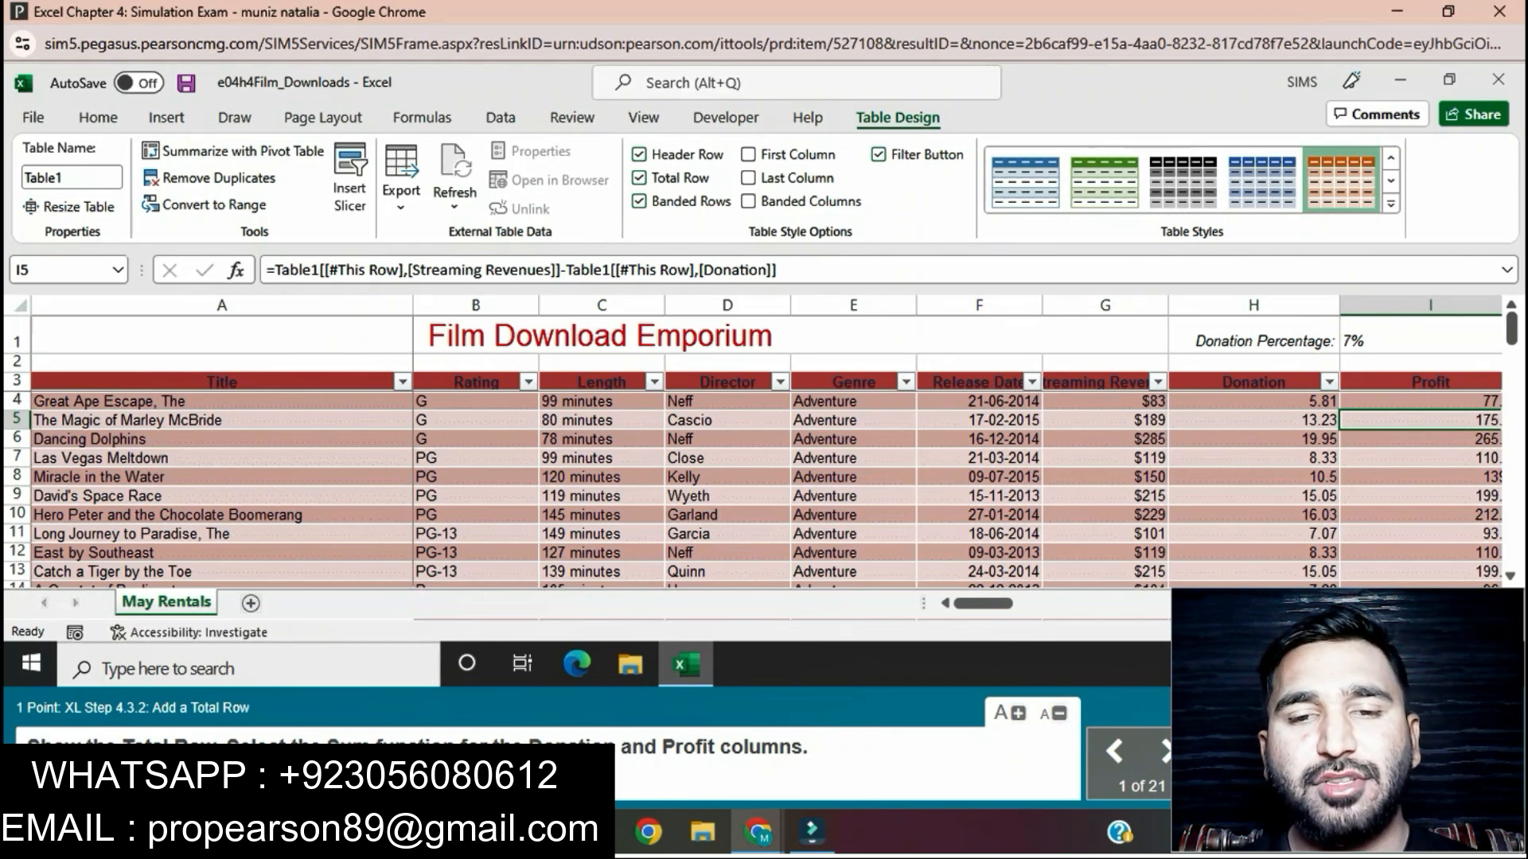
pyautogui.scroll(-15, 764, 478)
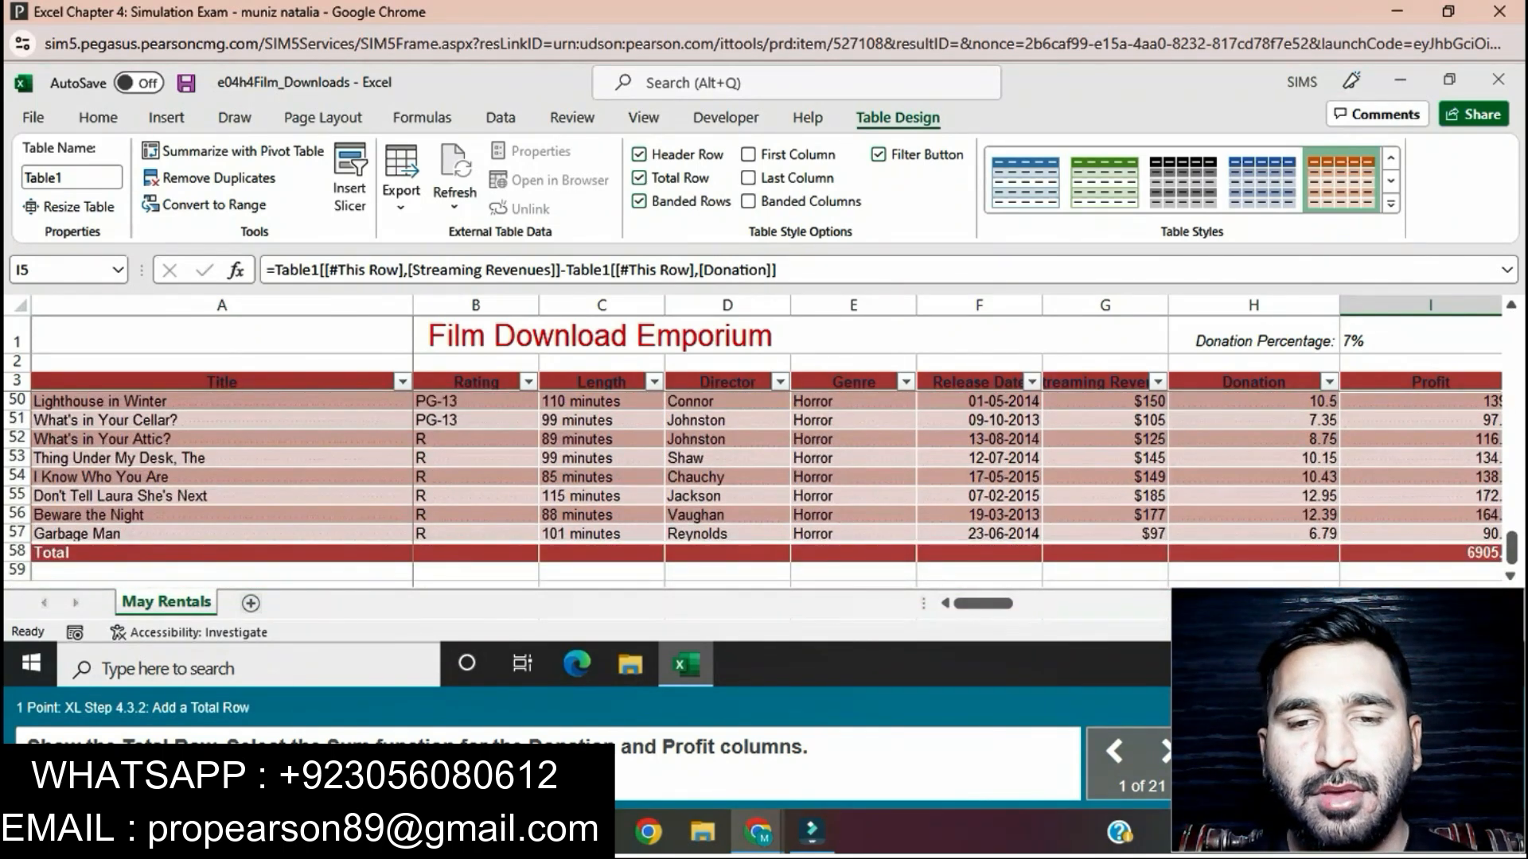
pyautogui.click(1253, 553)
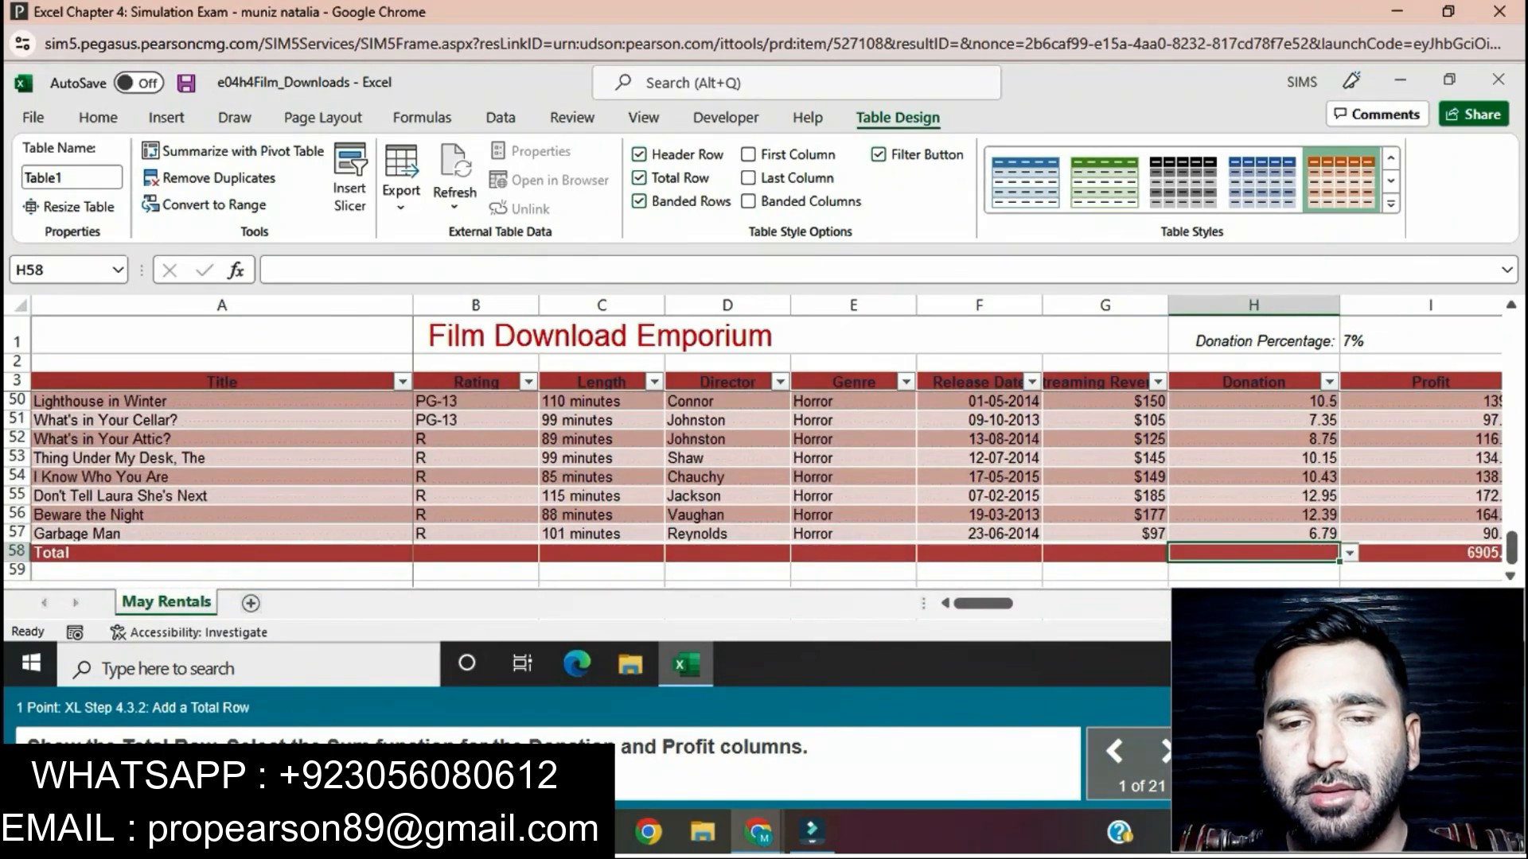
pyautogui.click(1351, 553)
pyautogui.click(1186, 494)
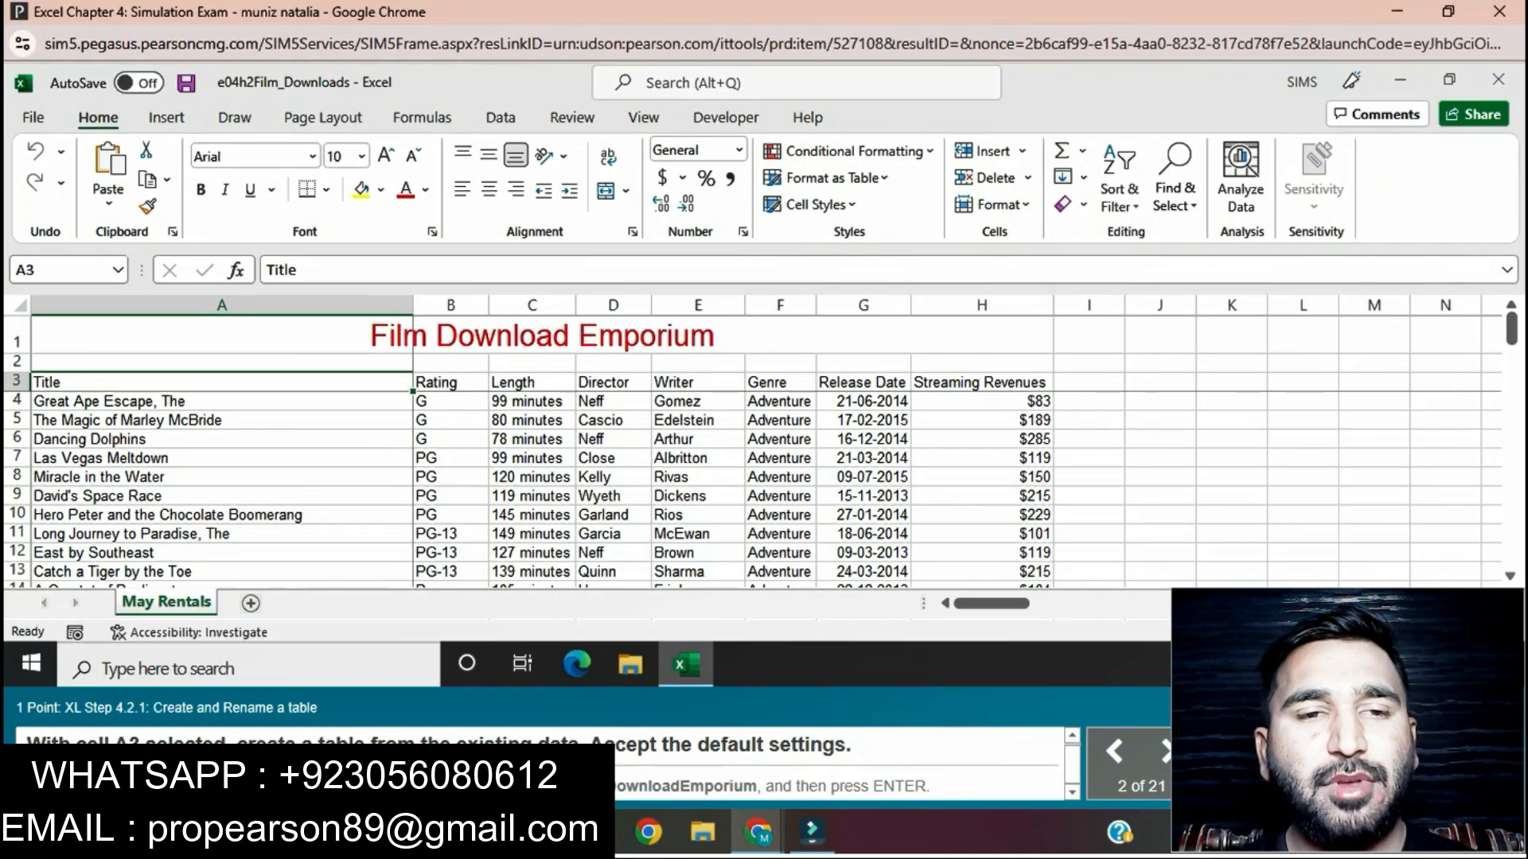
# Step: Create a table from the existing film data with cell A3 selected, accepting the default settings
pyautogui.click(541, 336)
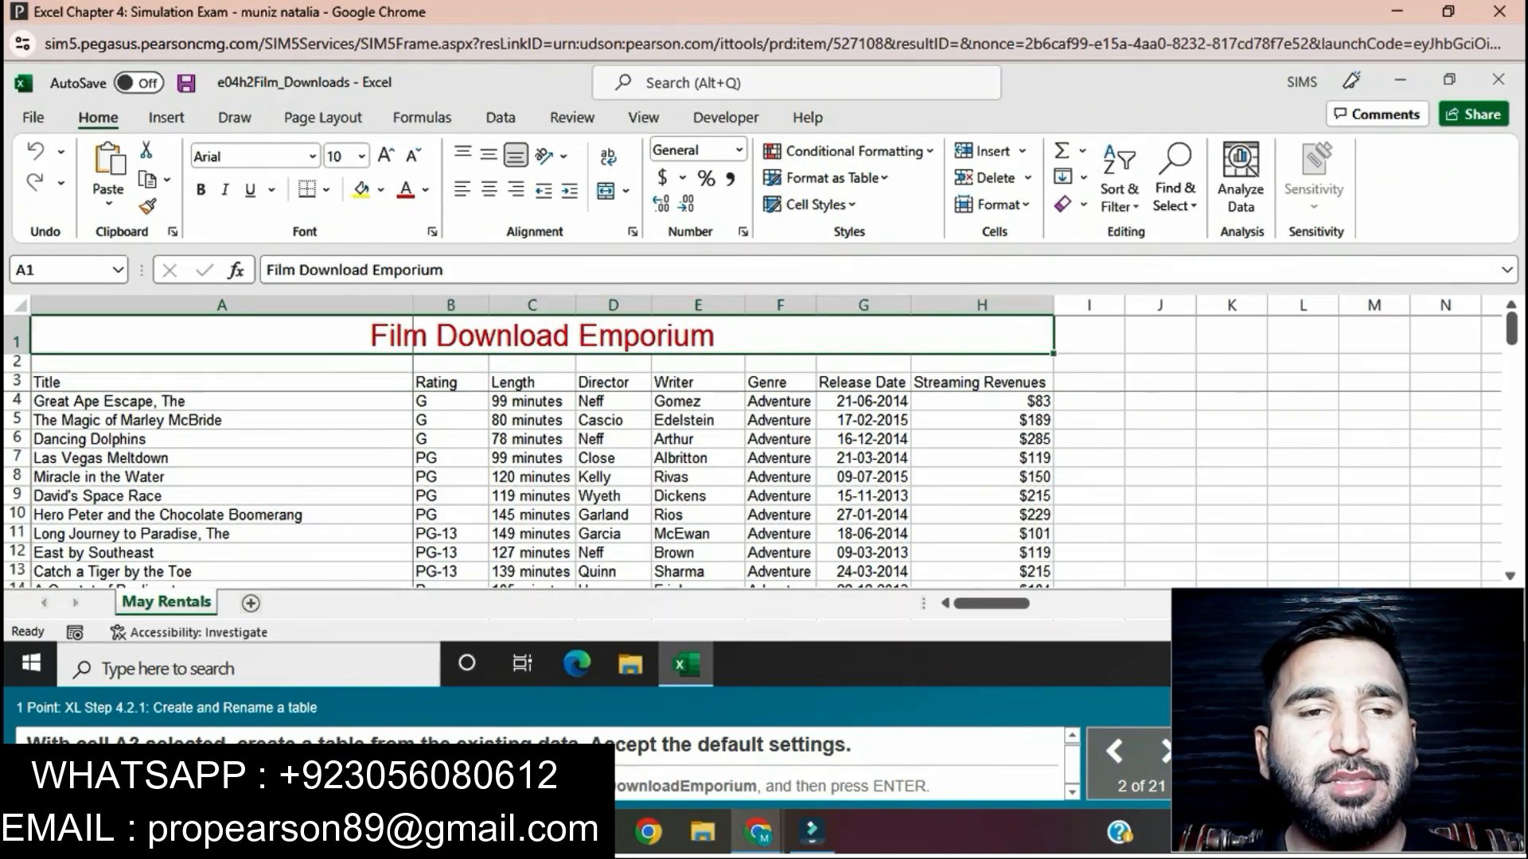
pyautogui.click(222, 383)
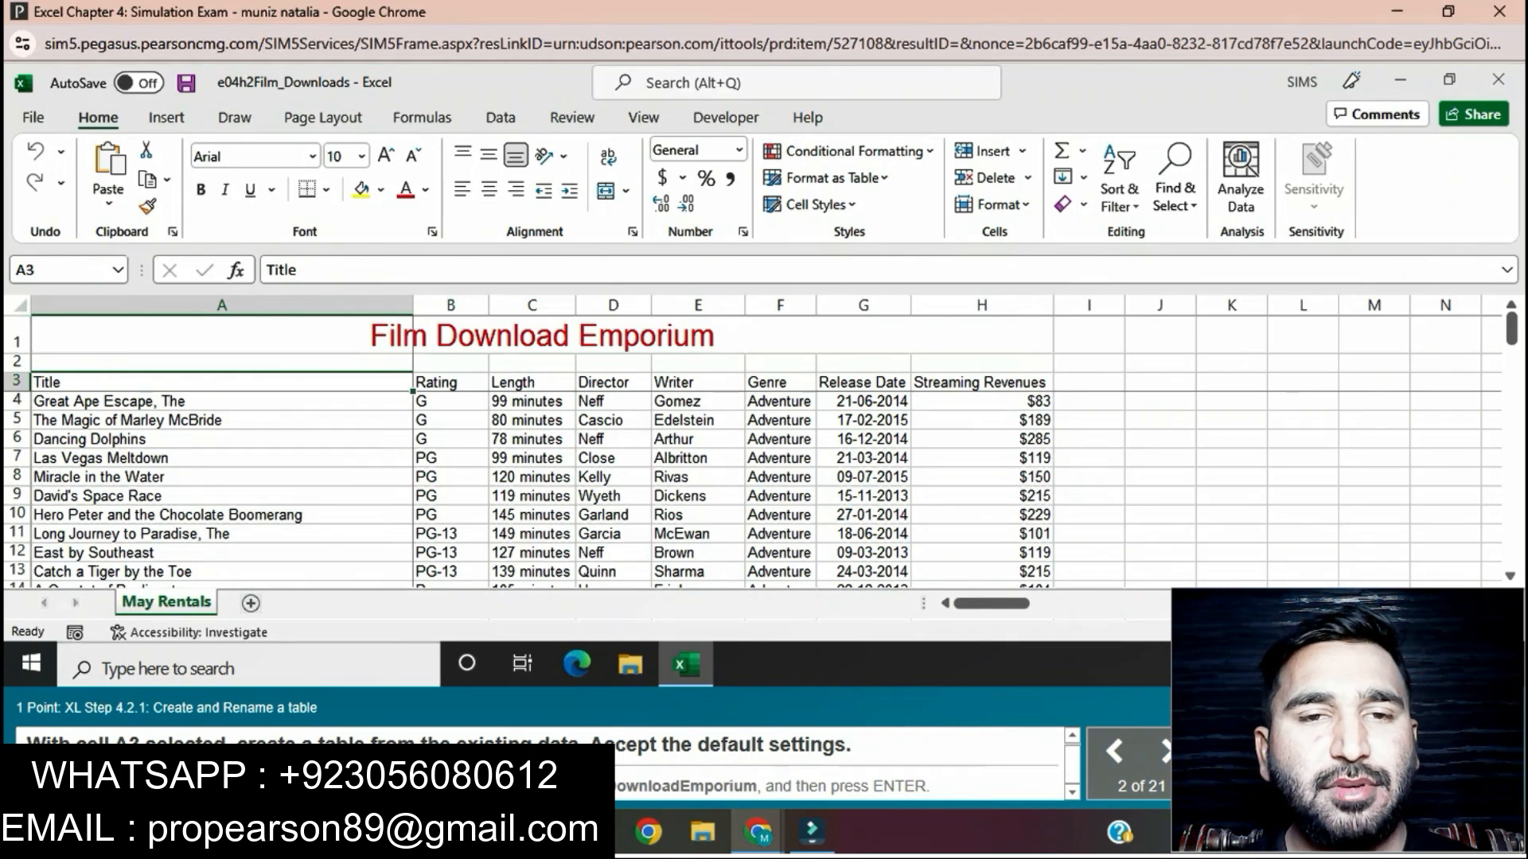
pyautogui.click(165, 117)
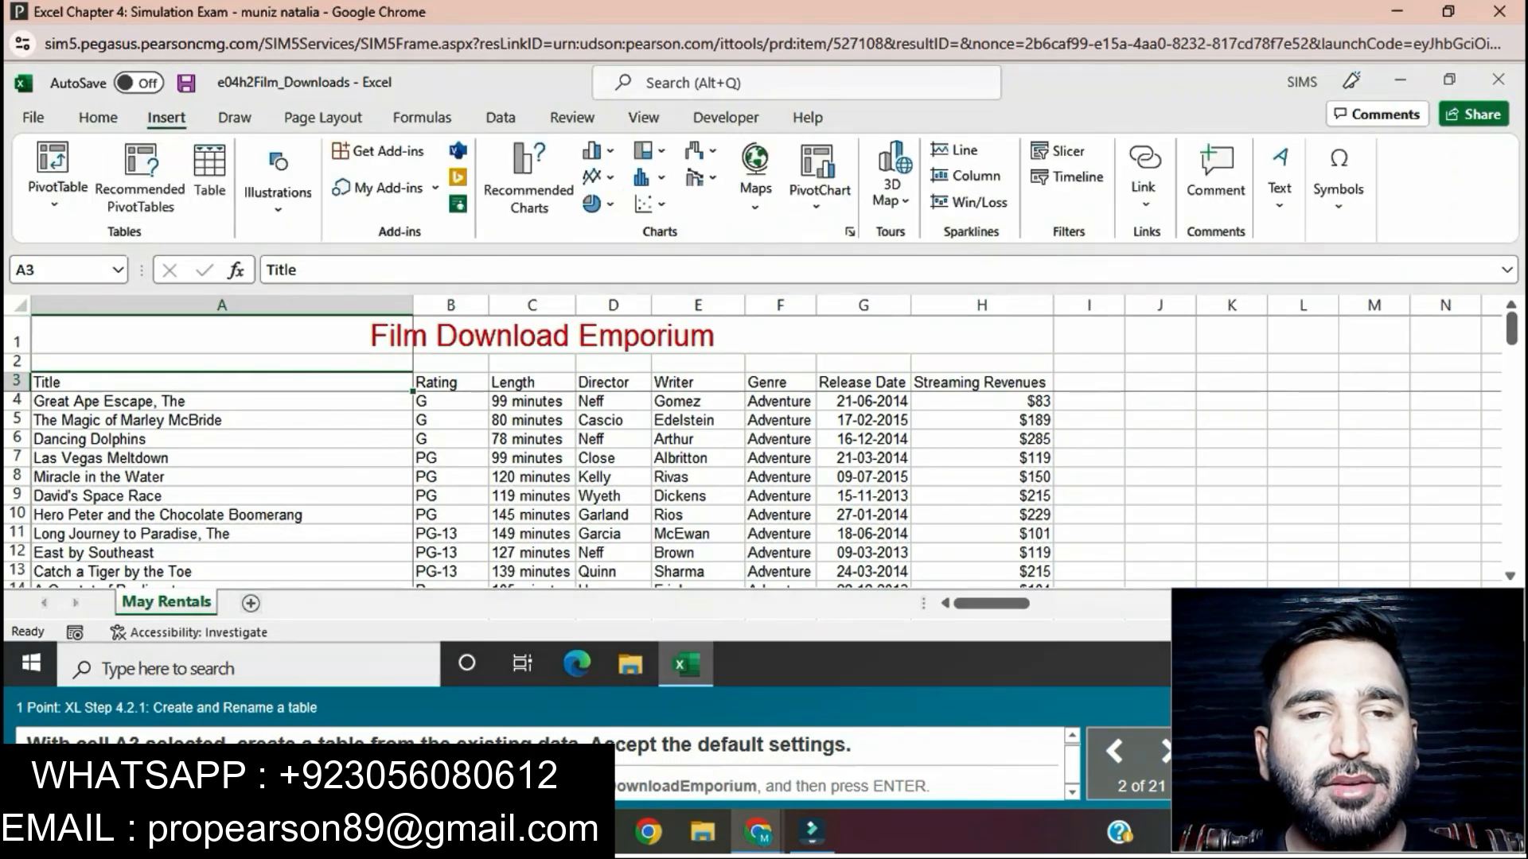
pyautogui.click(209, 176)
pyautogui.press('Return')
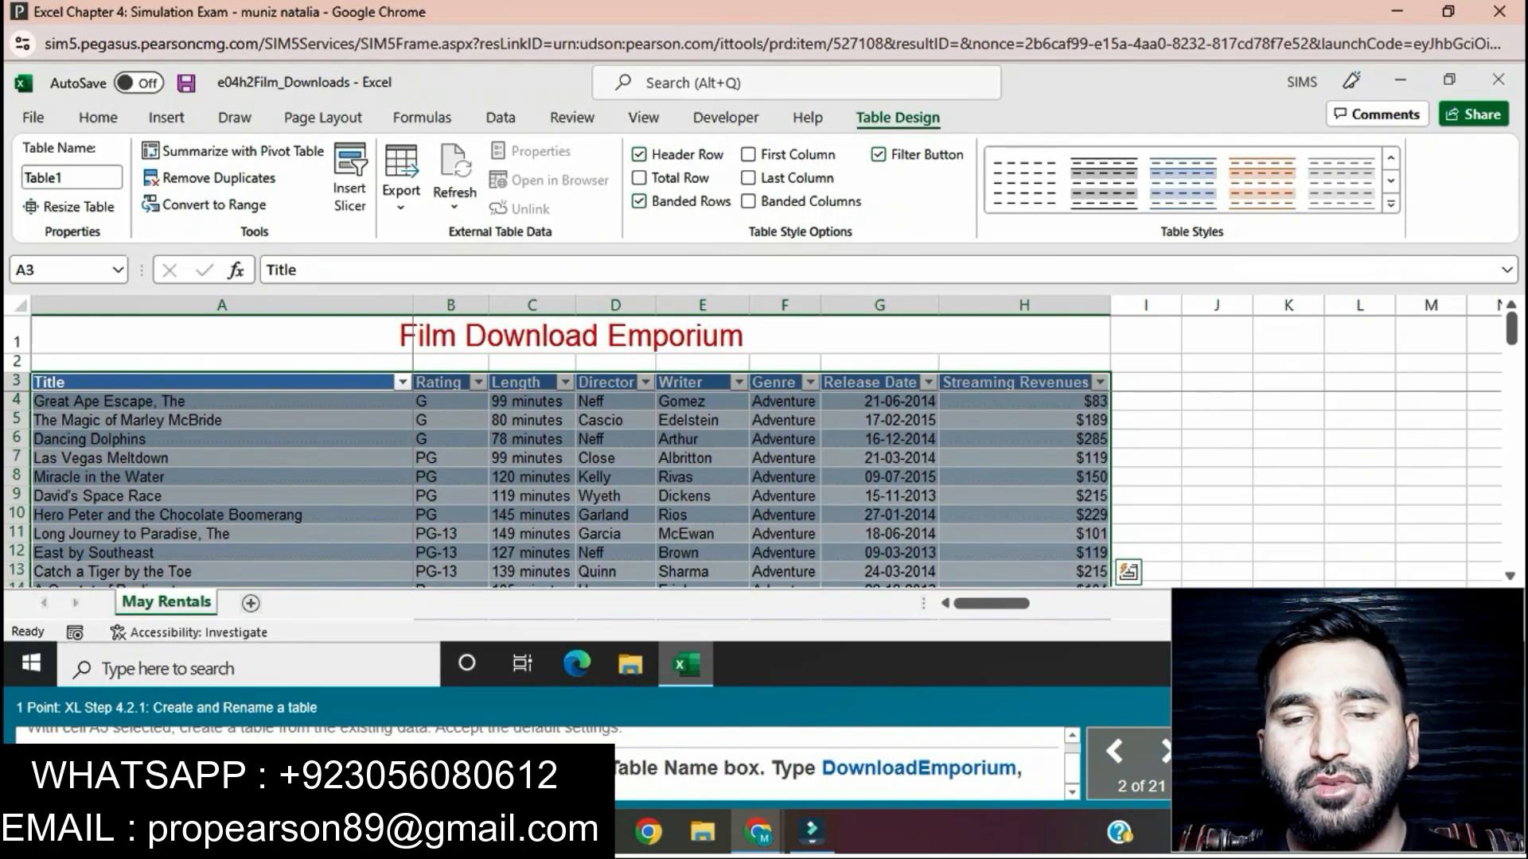
# Step: Rename the new table as DownloadEmporium
pyautogui.click(71, 178)
pyautogui.press('BackSpace')
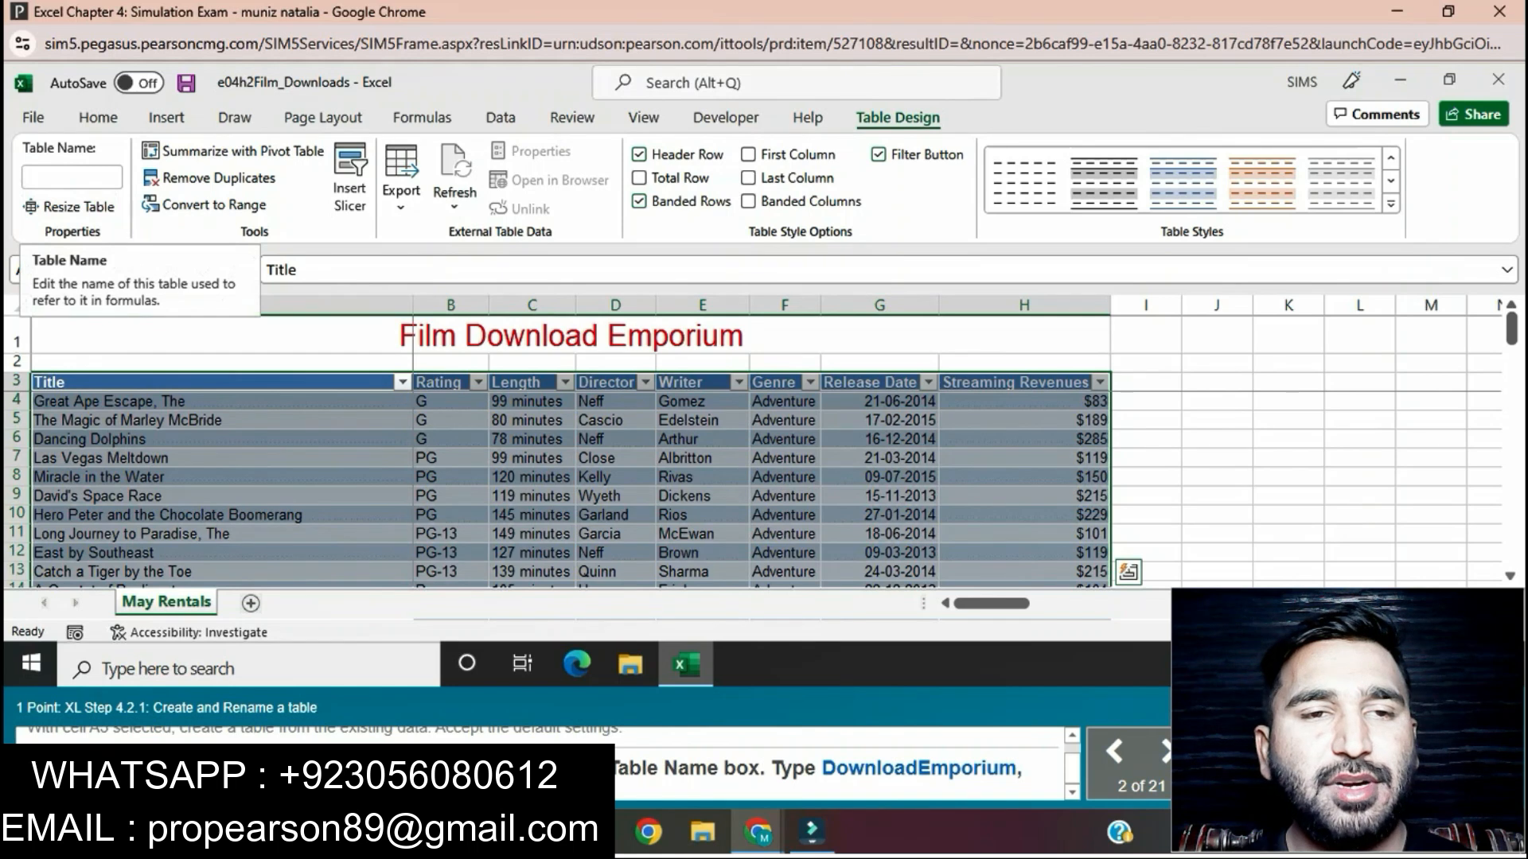
pyautogui.write('Down')
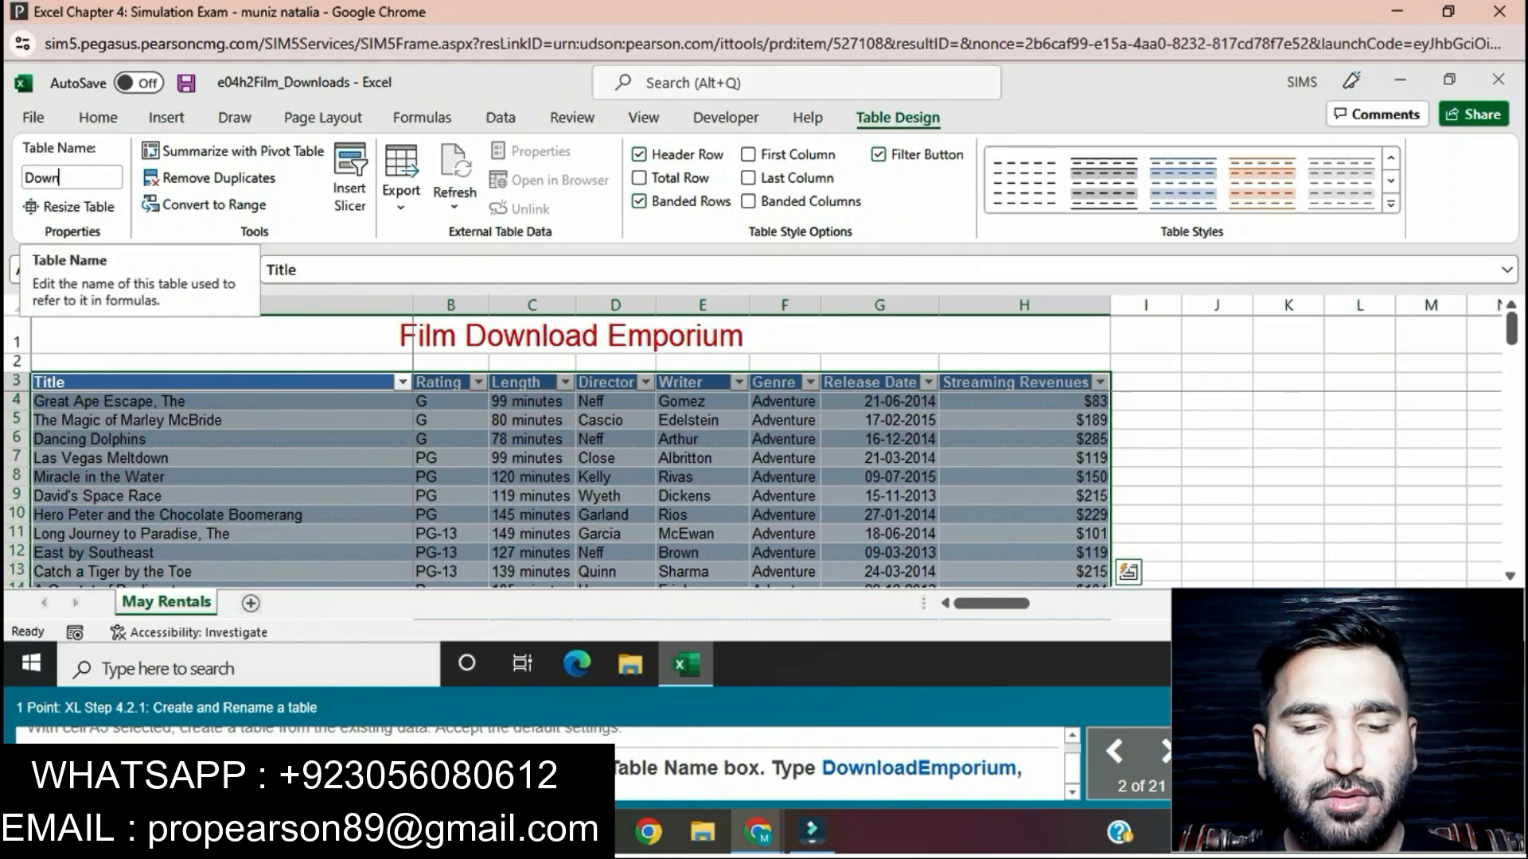
pyautogui.write('load')
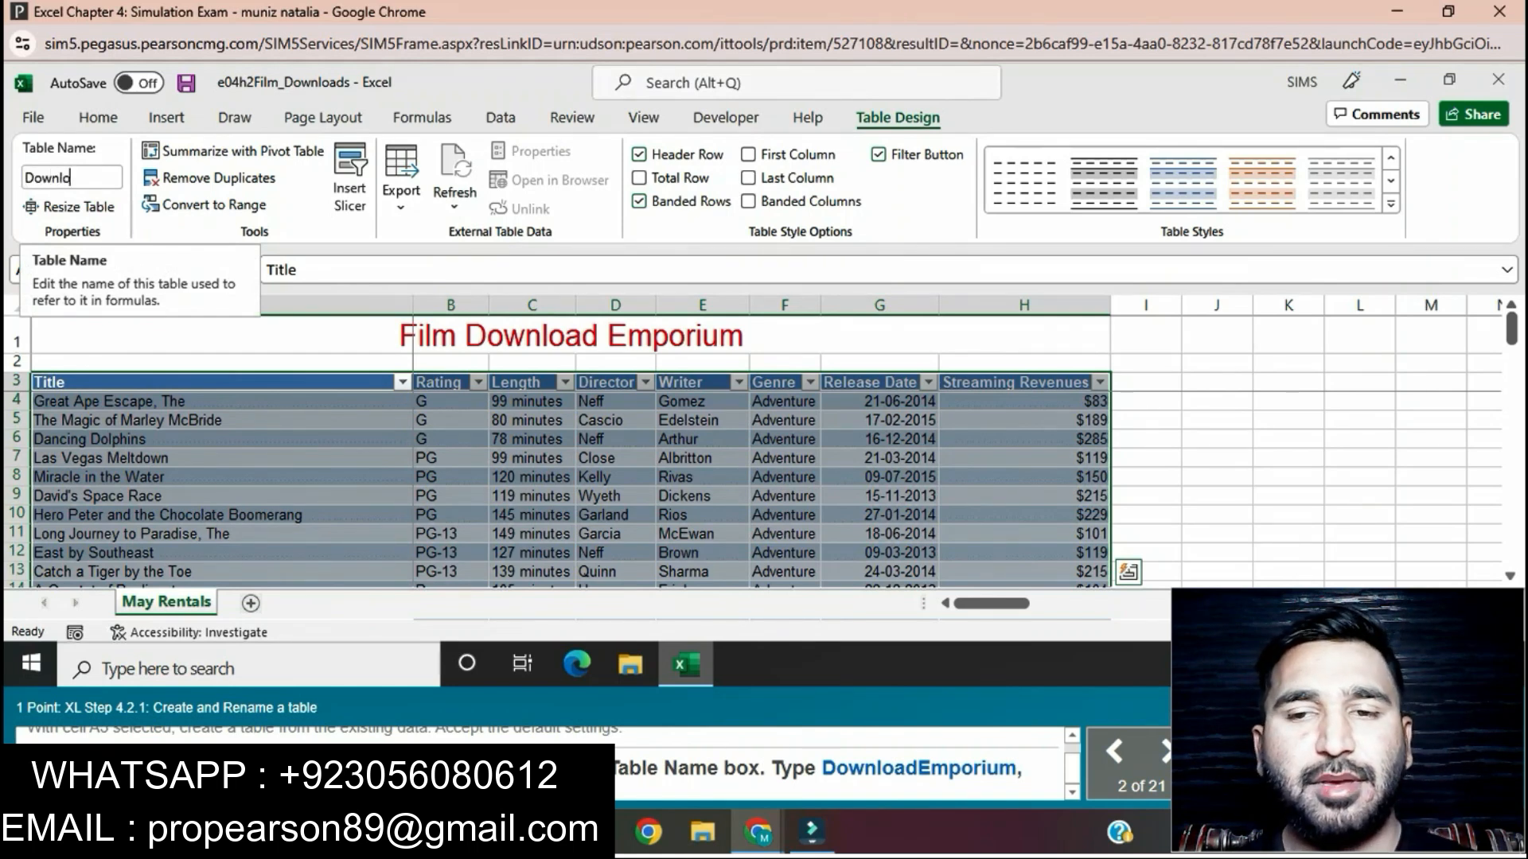
pyautogui.write('Emporium')
pyautogui.press('Return')
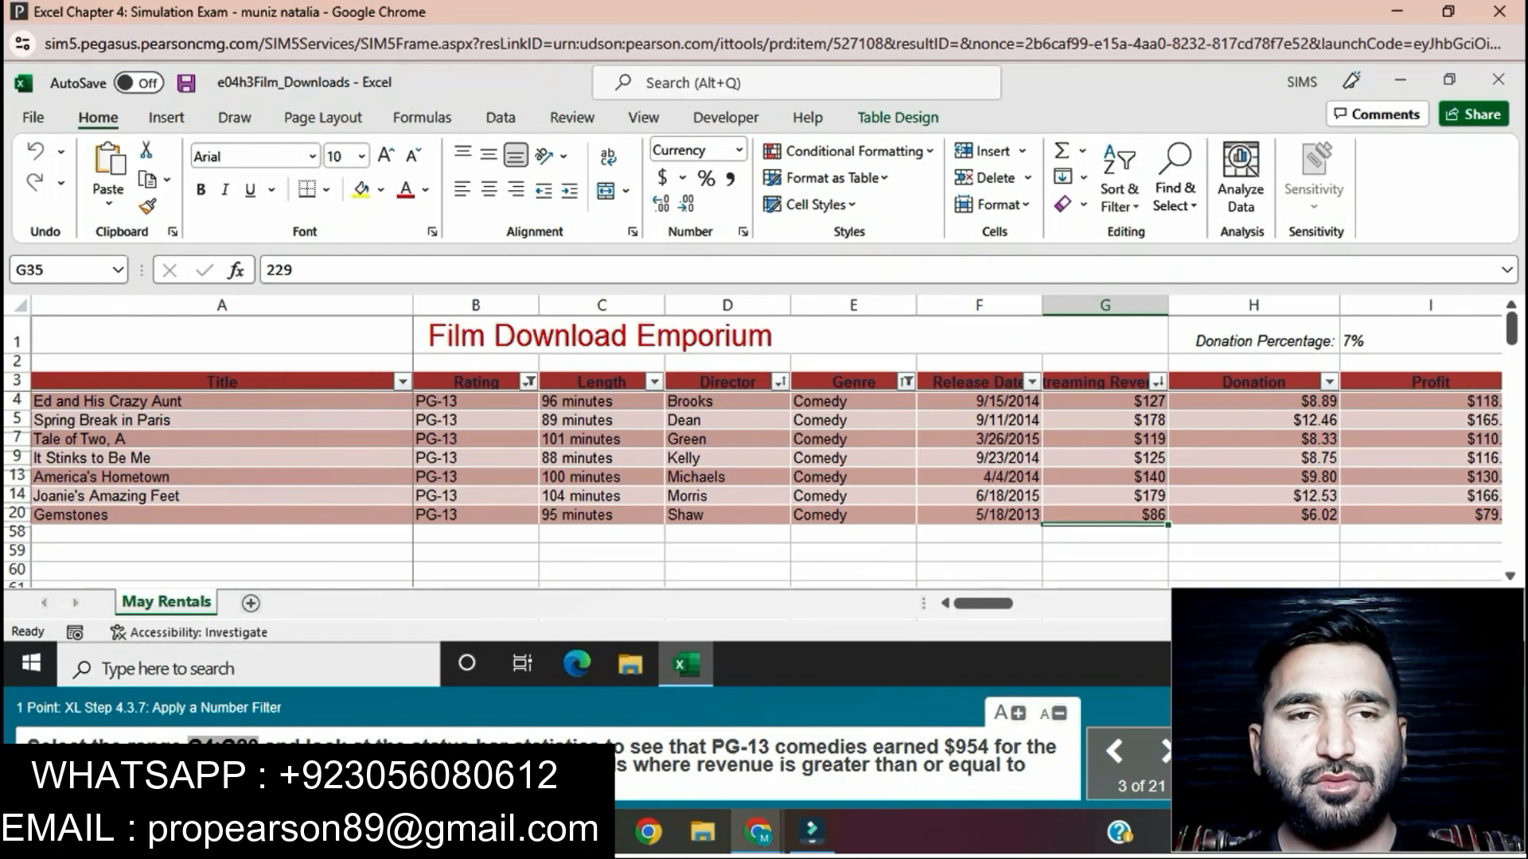
# Step: Select the range G4:G20 in the Streaming Revenues column to get its summary statistics
pyautogui.click(60, 271)
pyautogui.write('G4:G20')
pyautogui.press('Return')
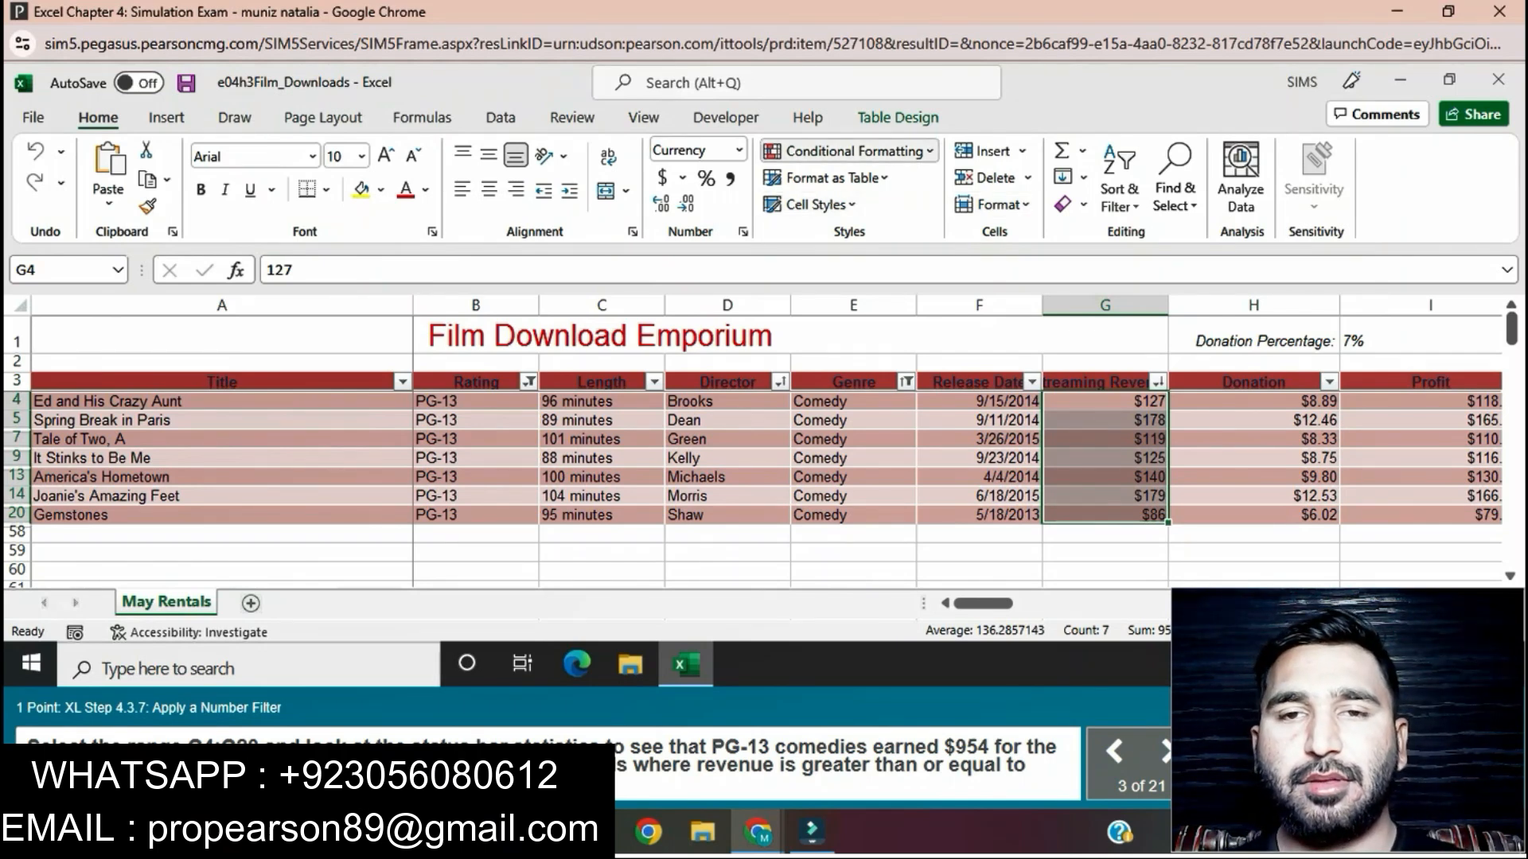
pyautogui.click(847, 152)
pyautogui.moveTo(875, 190)
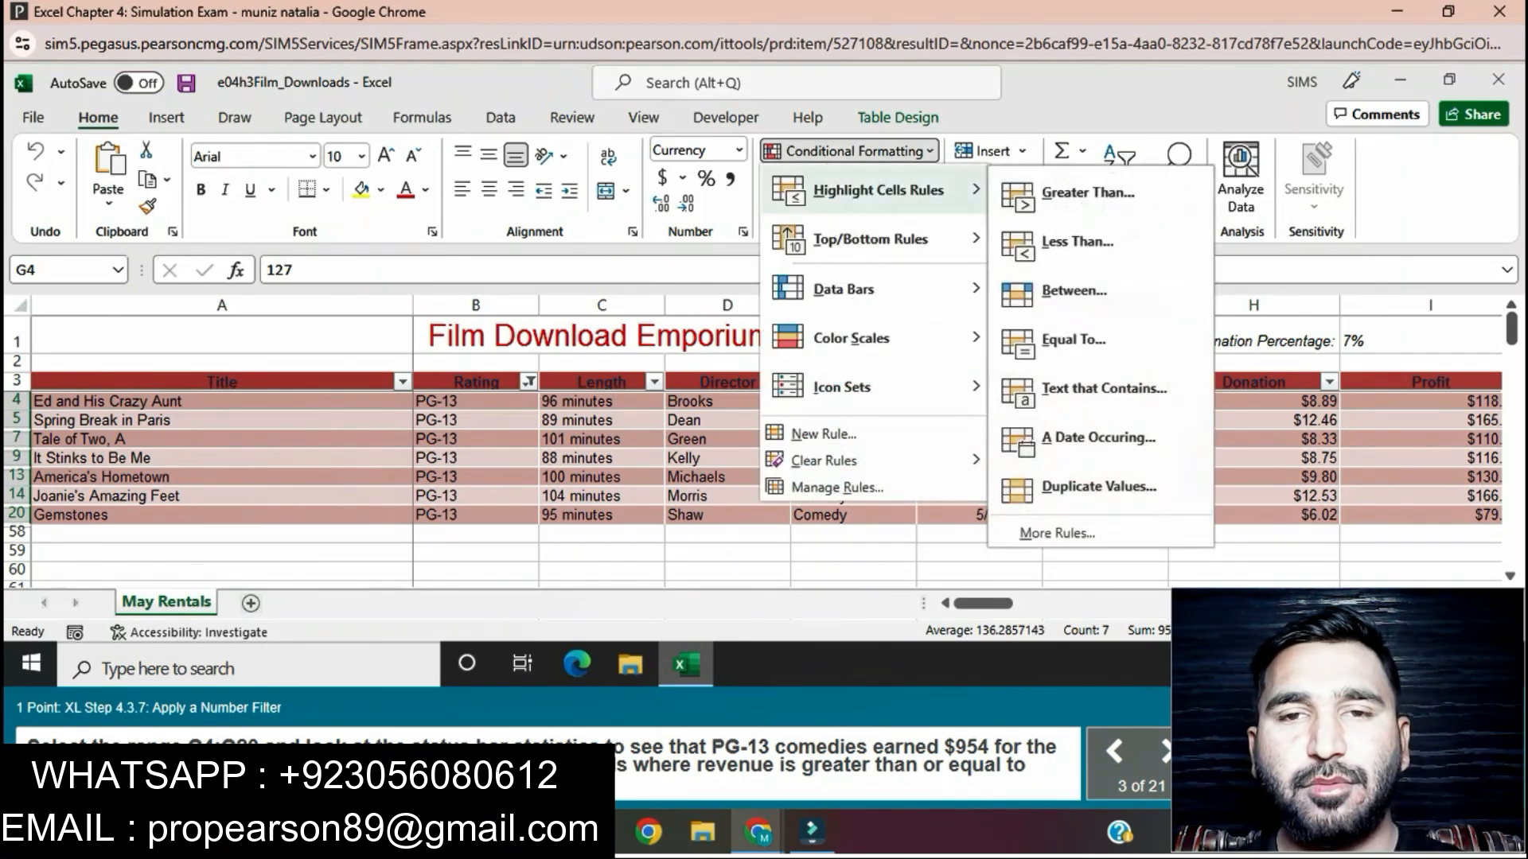
pyautogui.click(1088, 193)
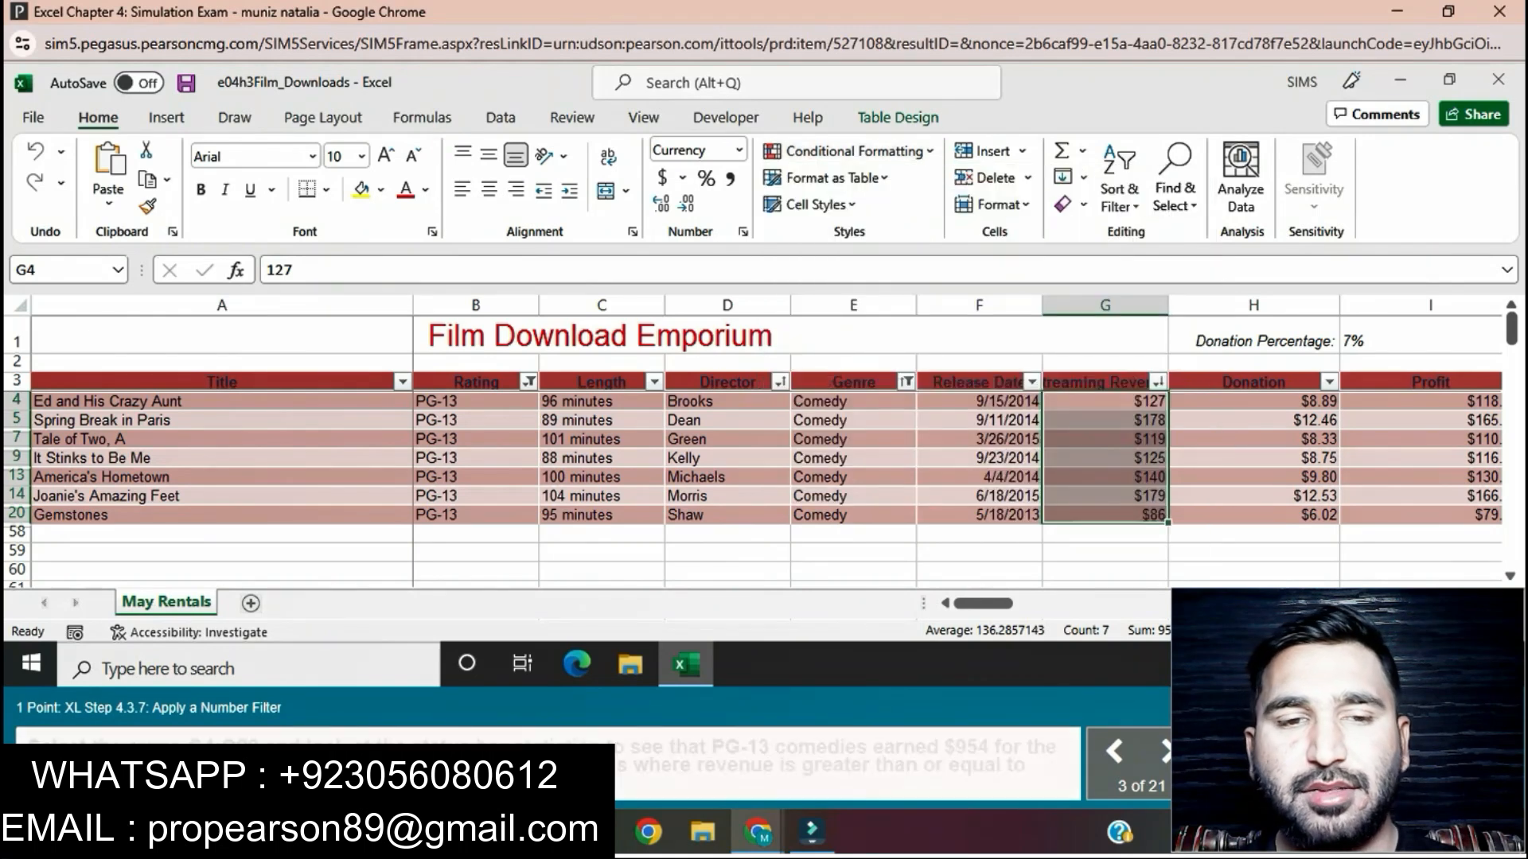
# Step: Filter the Streaming Revenues column to rows with values greater than or equal to 125
pyautogui.click(1158, 382)
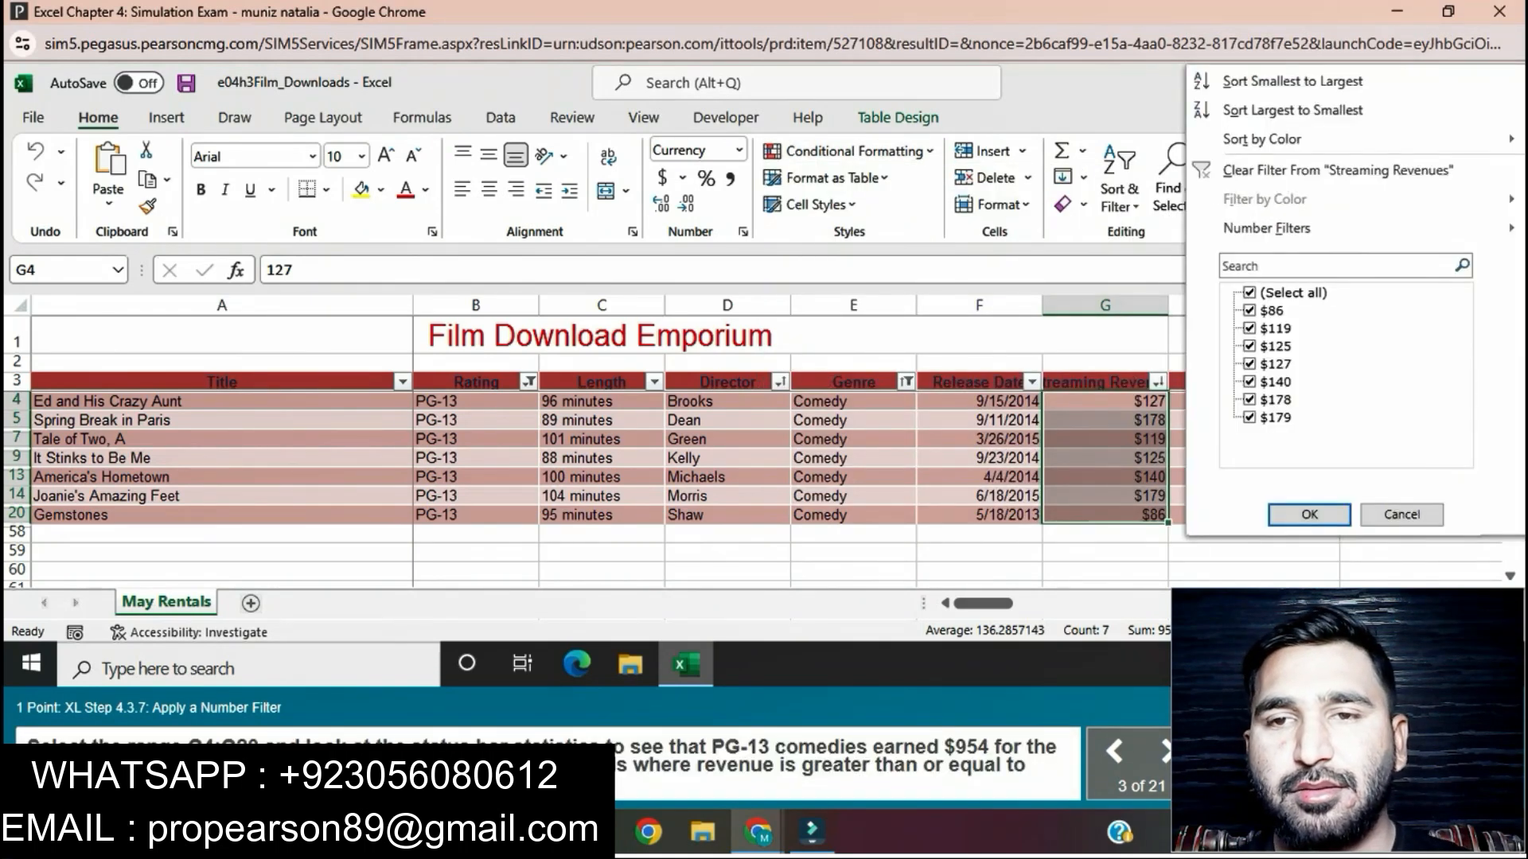
pyautogui.moveTo(1267, 228)
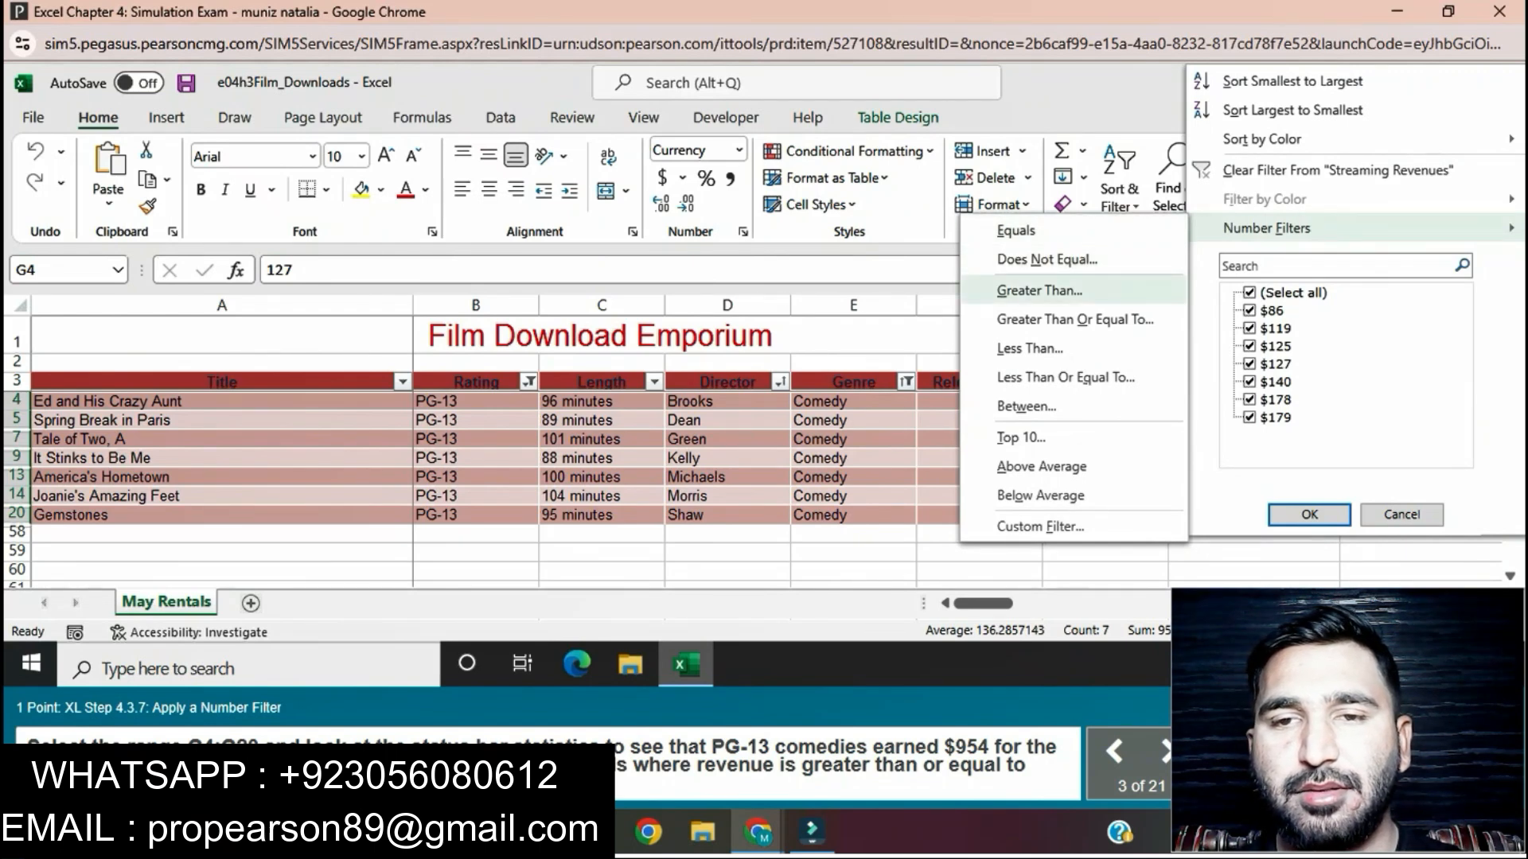
pyautogui.click(1075, 319)
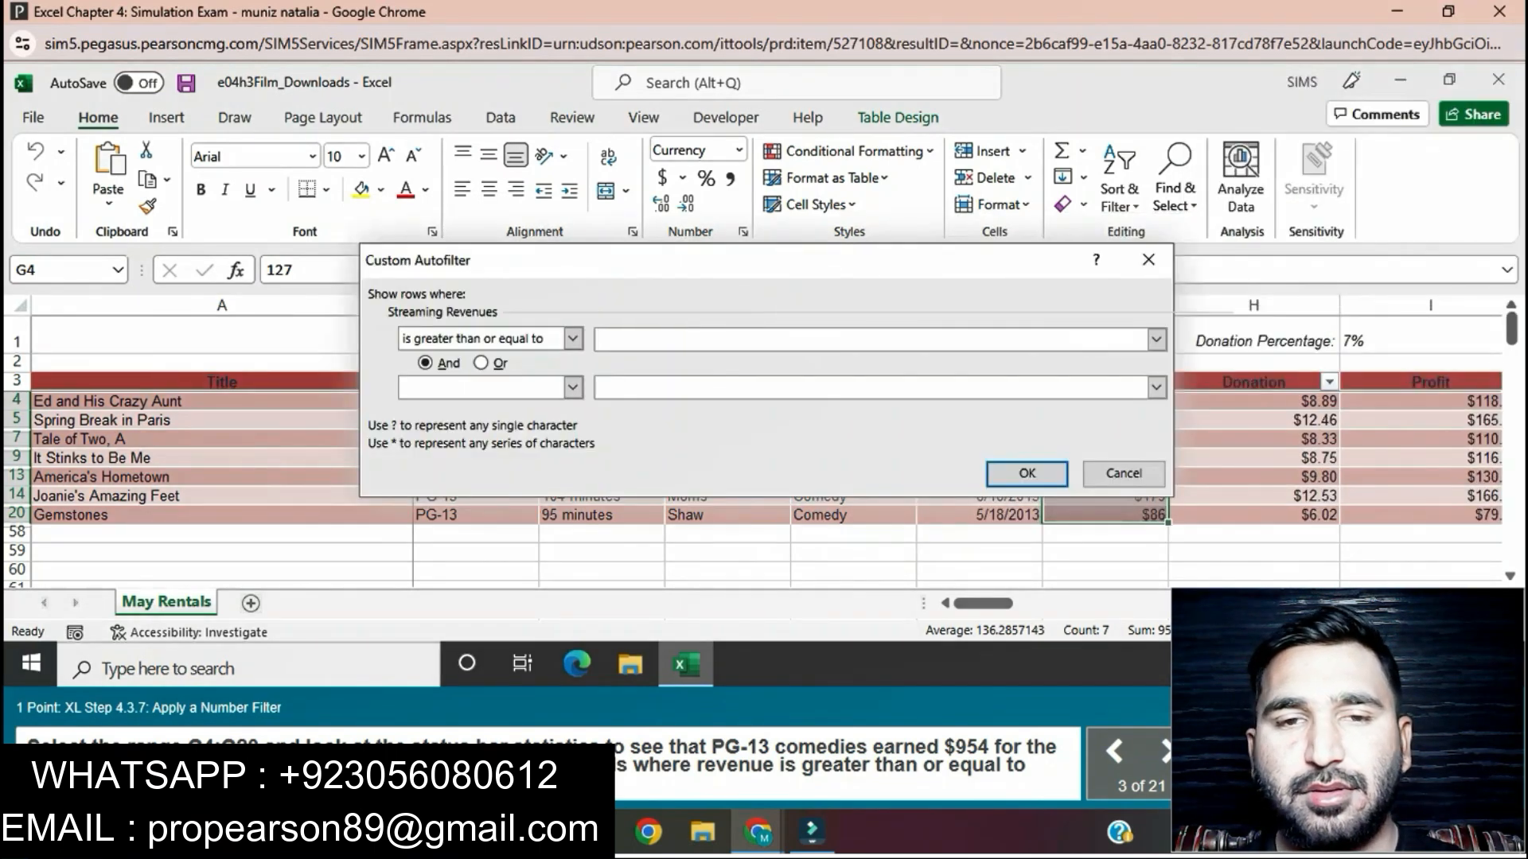
pyautogui.write('125')
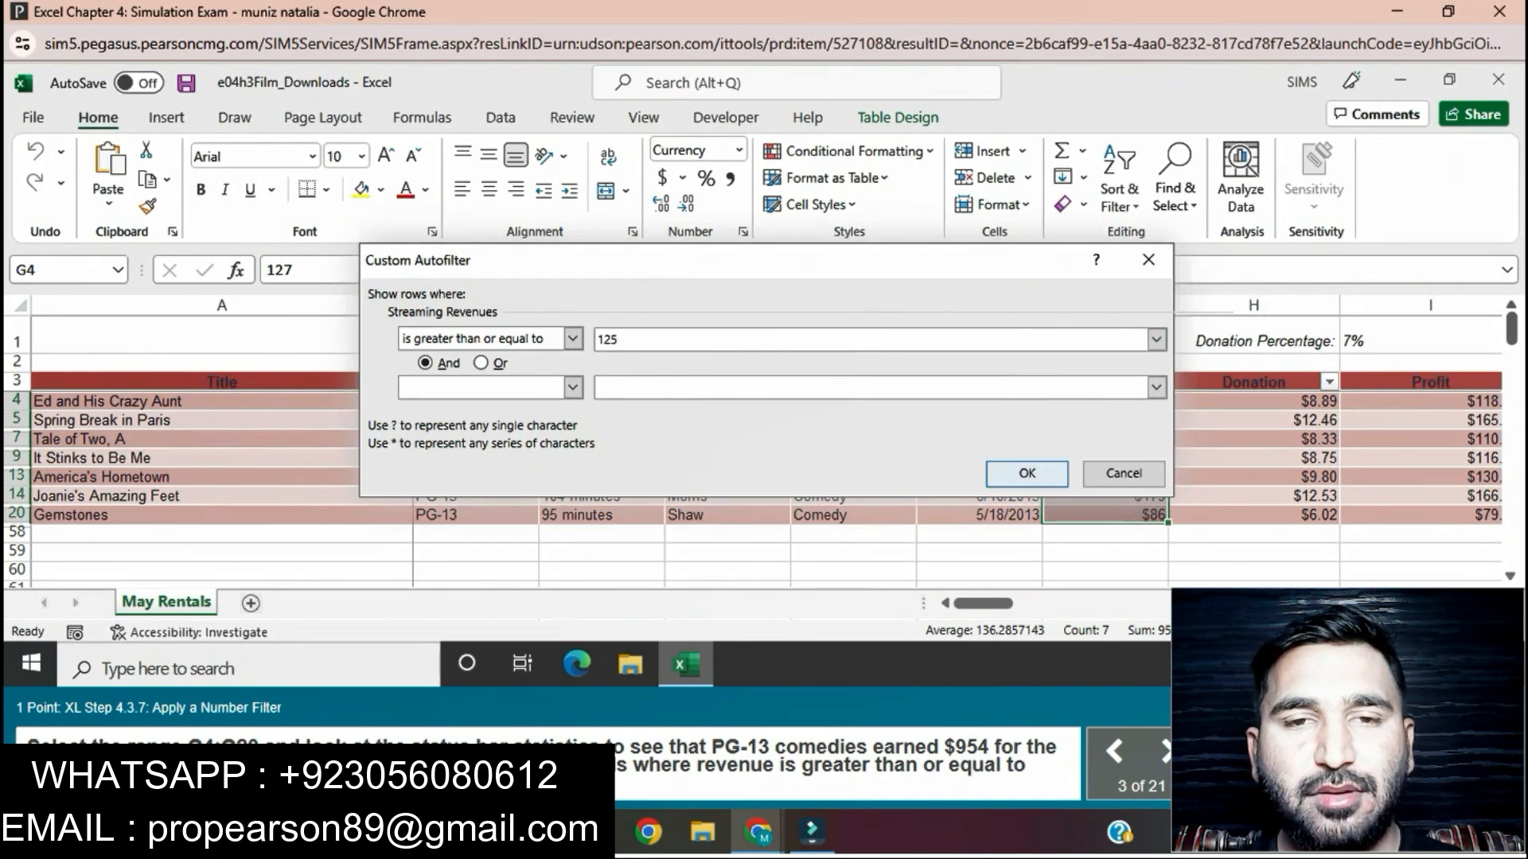
pyautogui.press('Return')
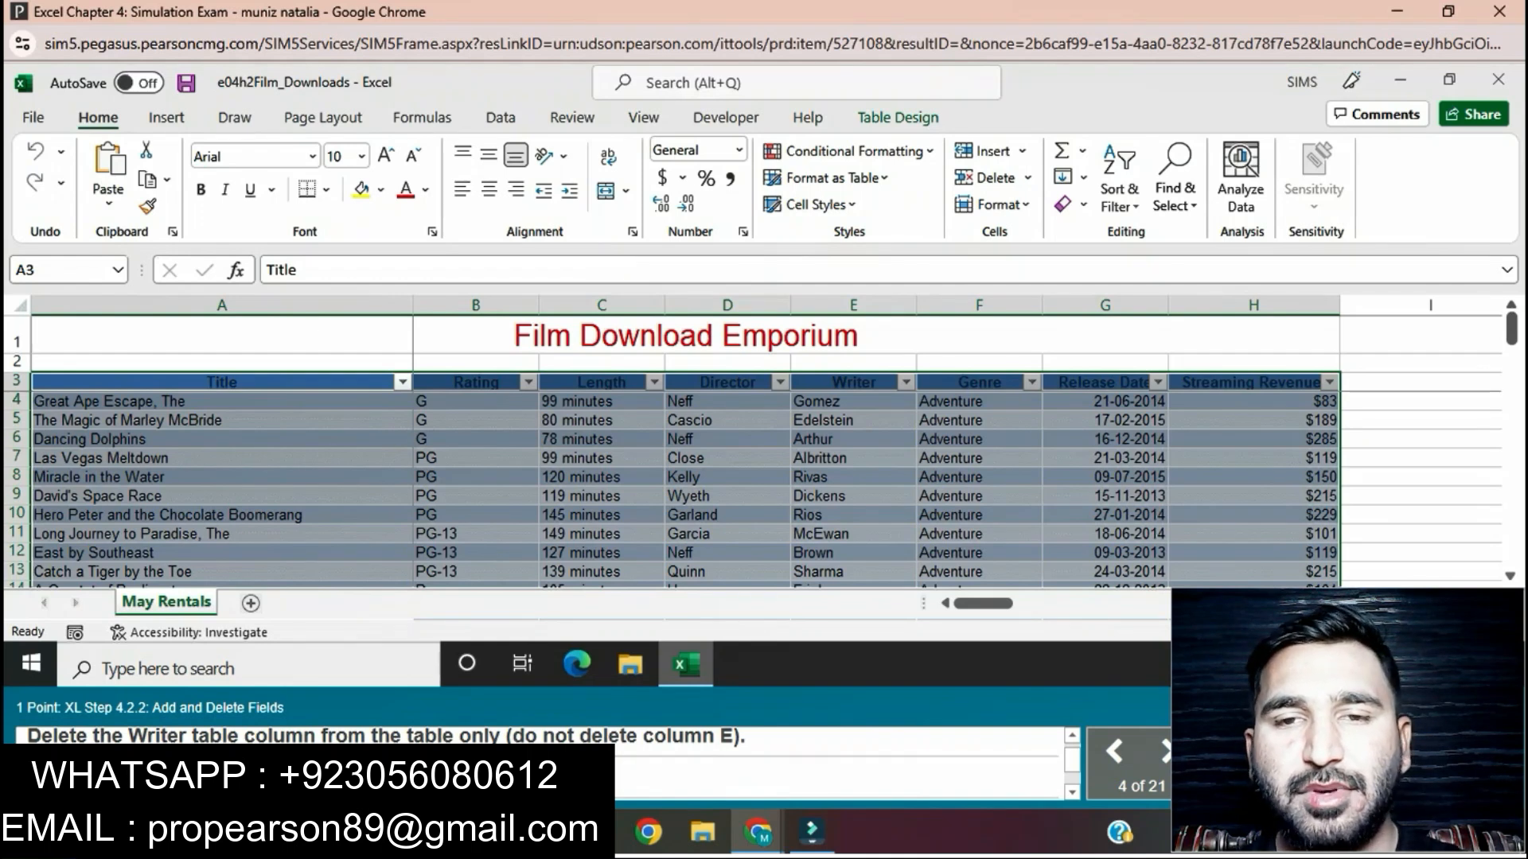
# Step: Delete the Writer column from the table only, without deleting the sheet column
pyautogui.click(854, 382)
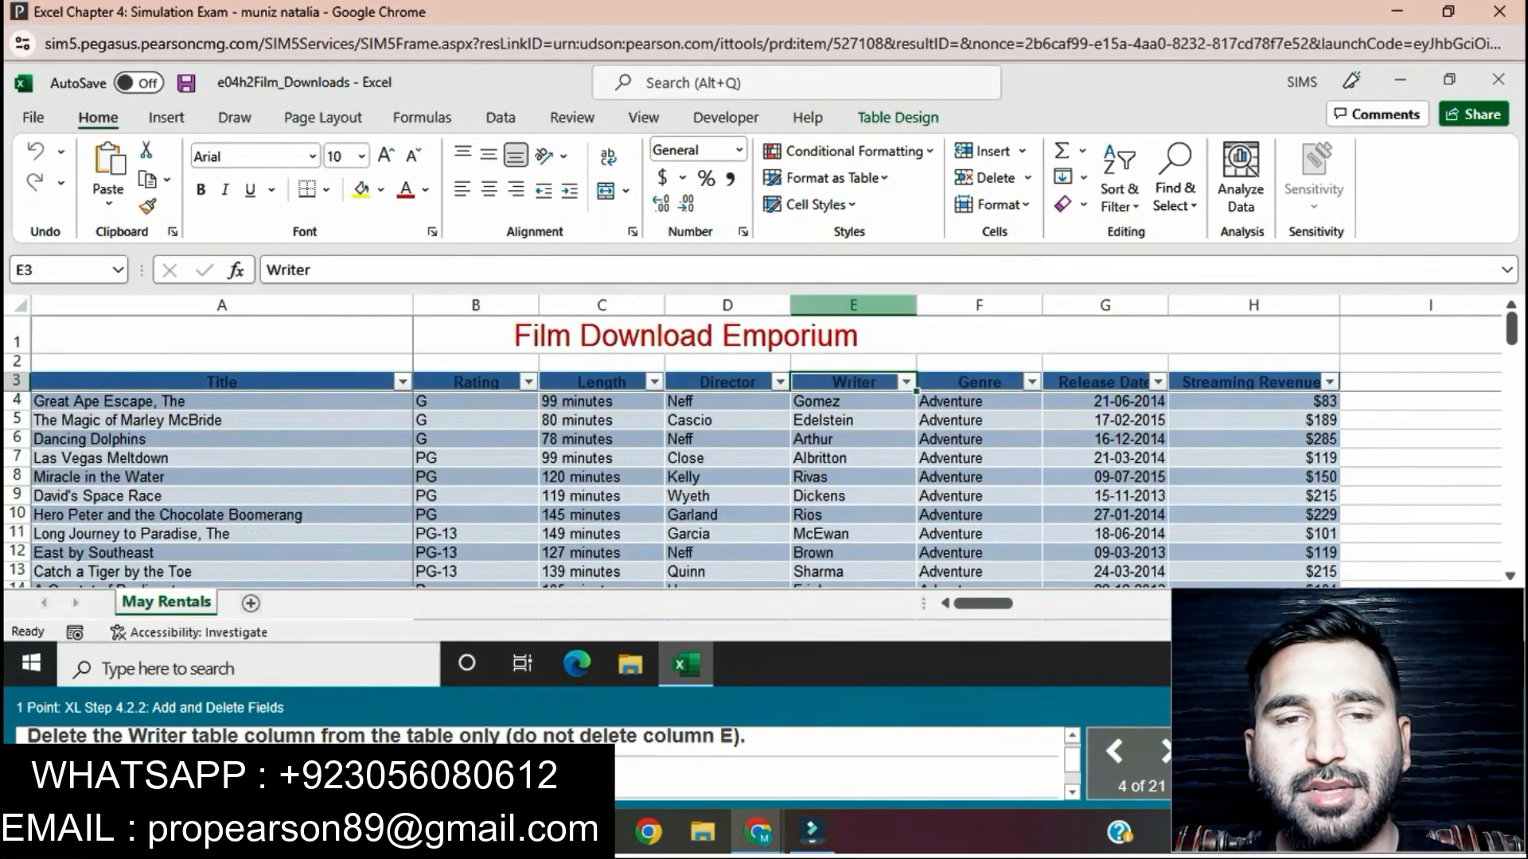
pyautogui.click(1028, 178)
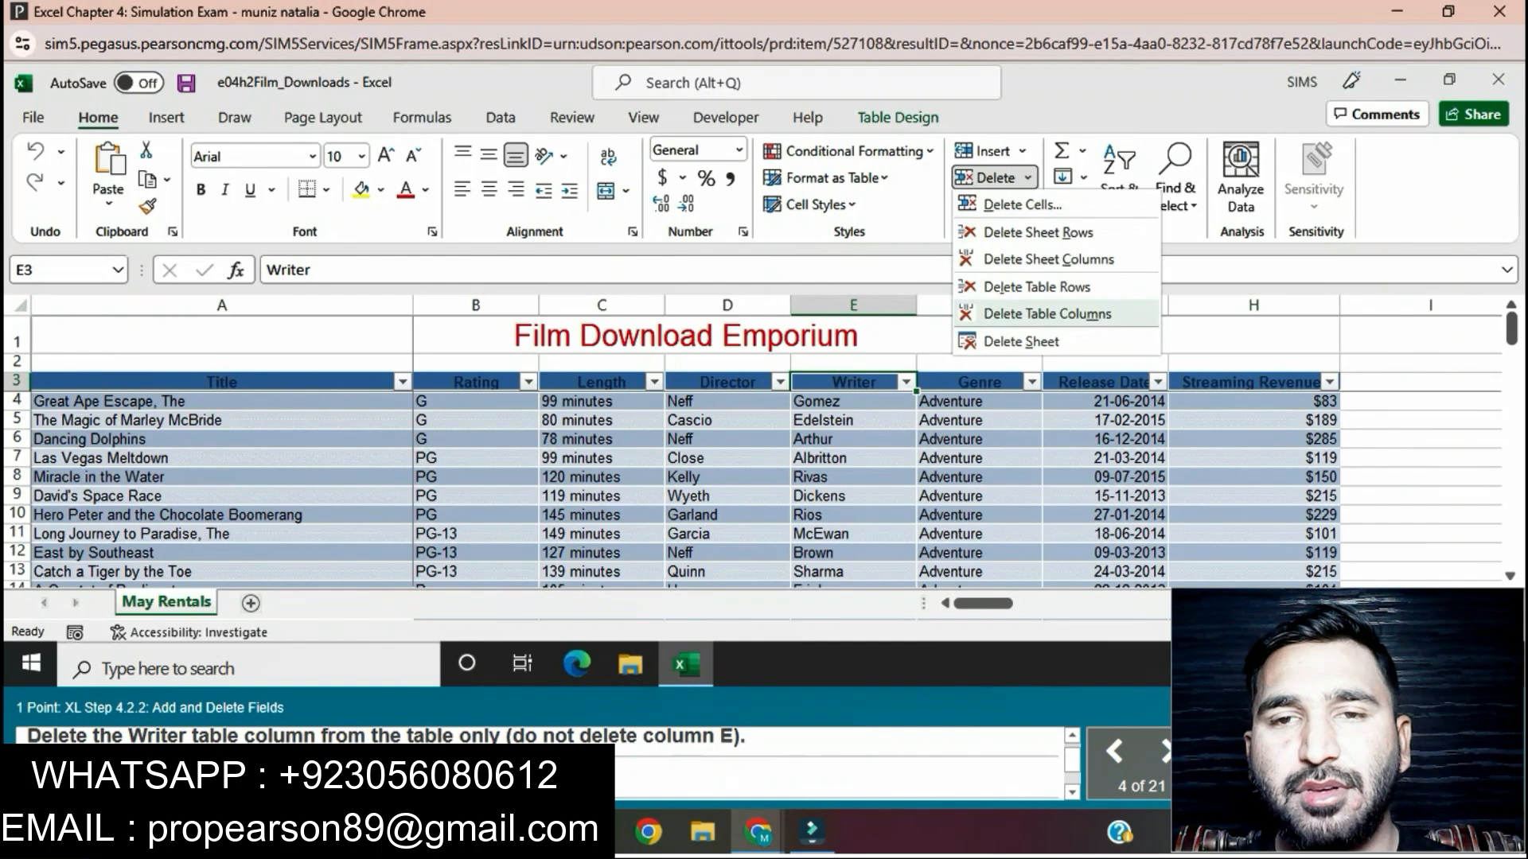
pyautogui.click(1048, 313)
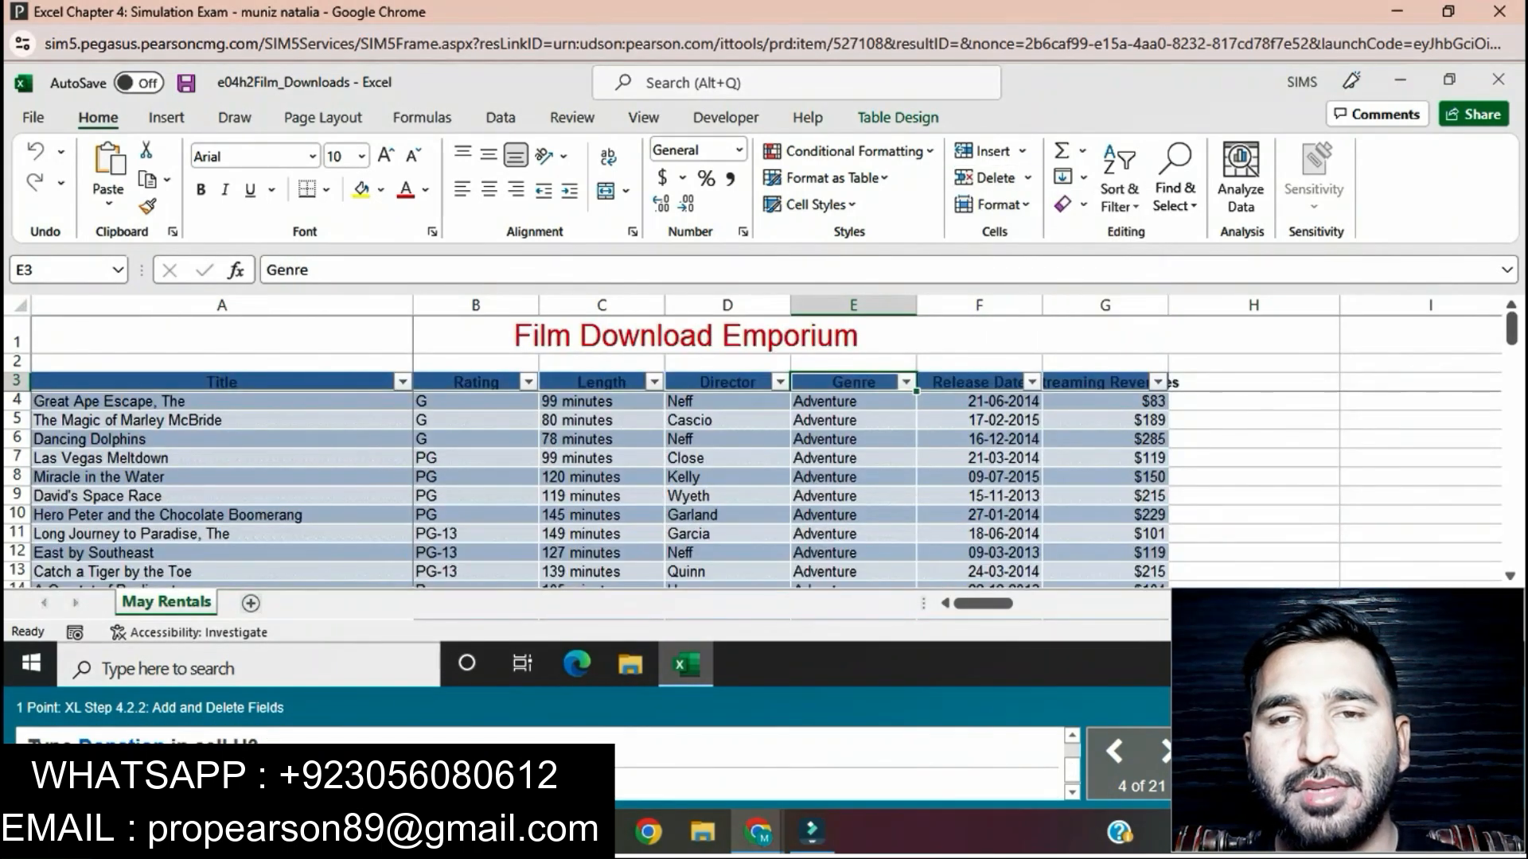
# Step: Add two new table fields by entering the headings Donation in cell H3 and Profit in cell I3
pyautogui.click(1253, 382)
pyautogui.write('Do')
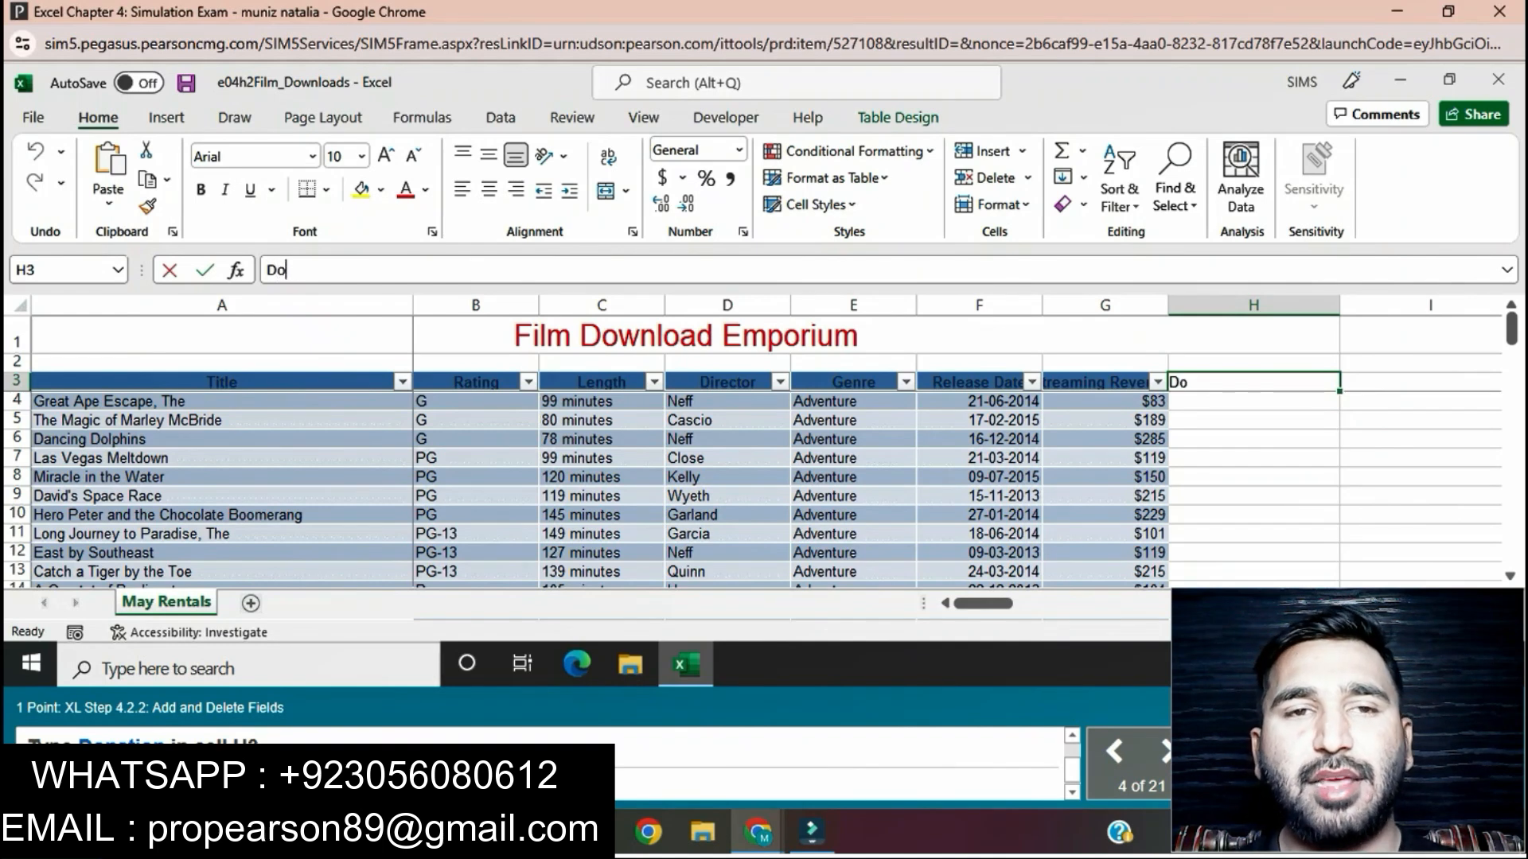
pyautogui.write('nation')
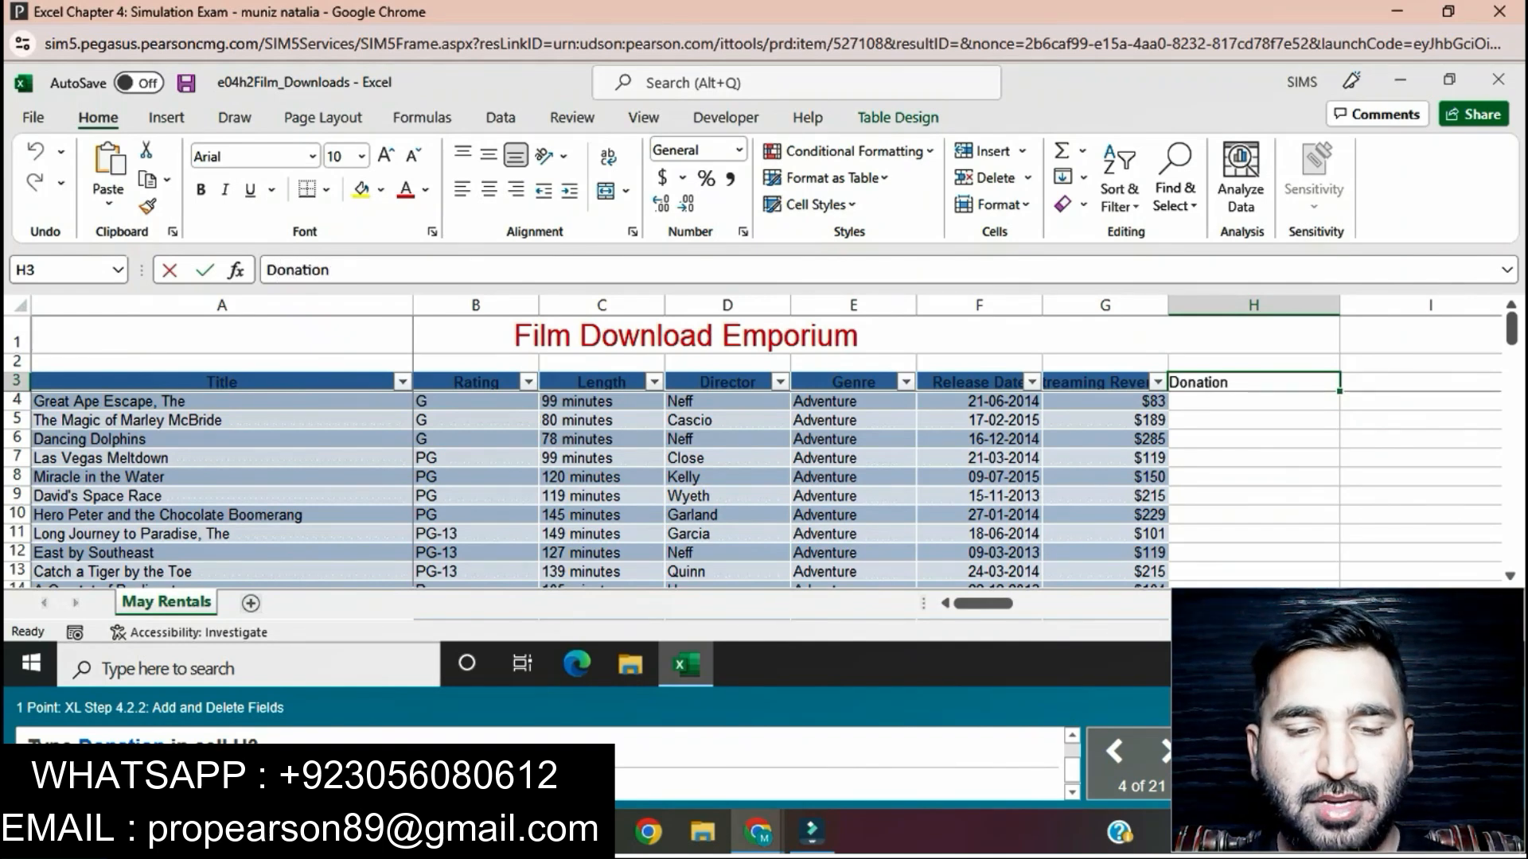
pyautogui.press('Return')
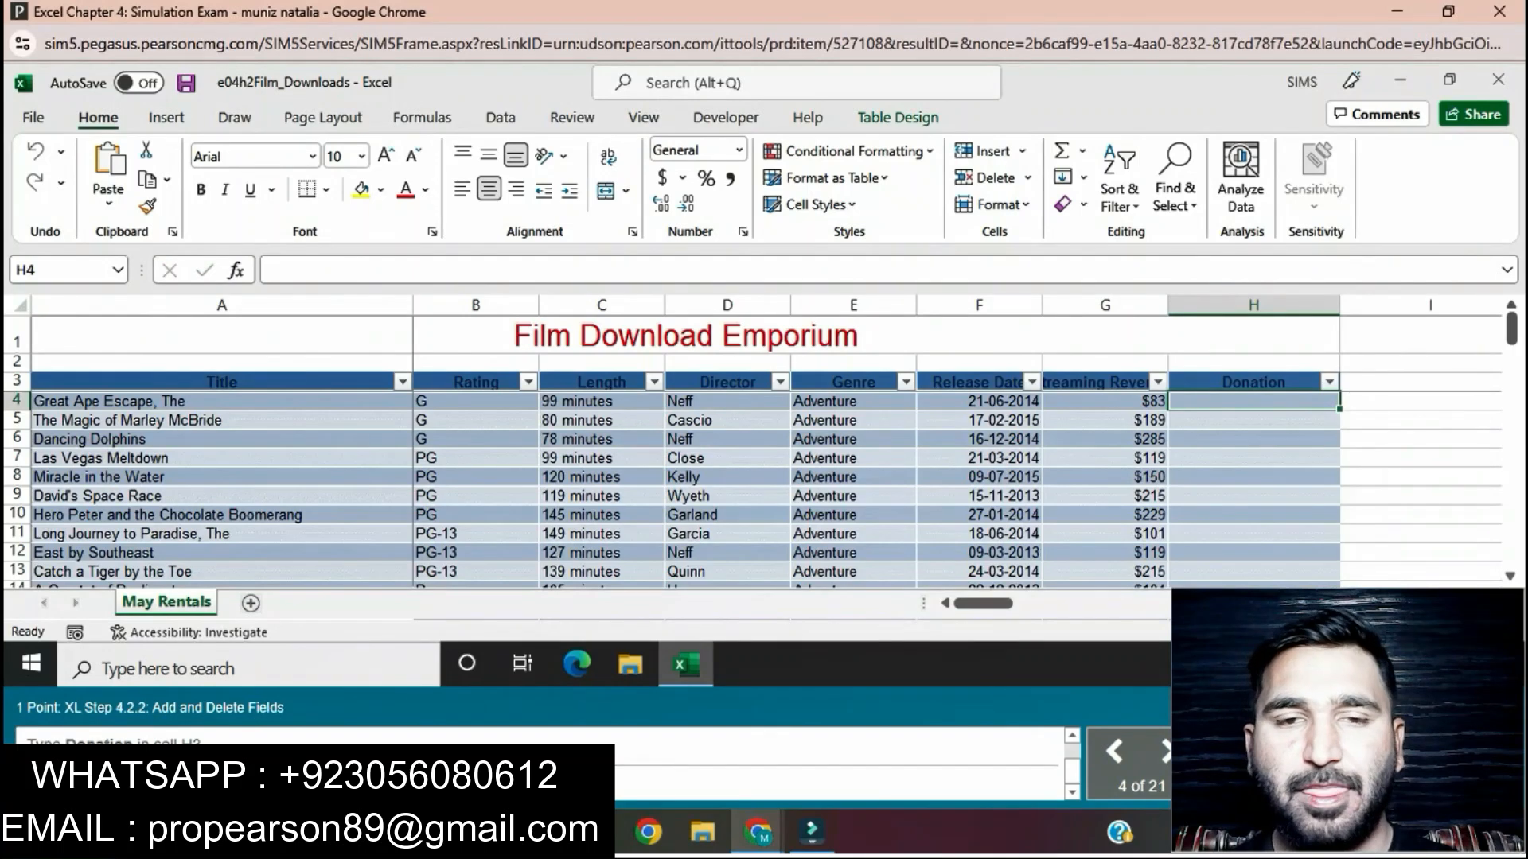
pyautogui.click(1421, 382)
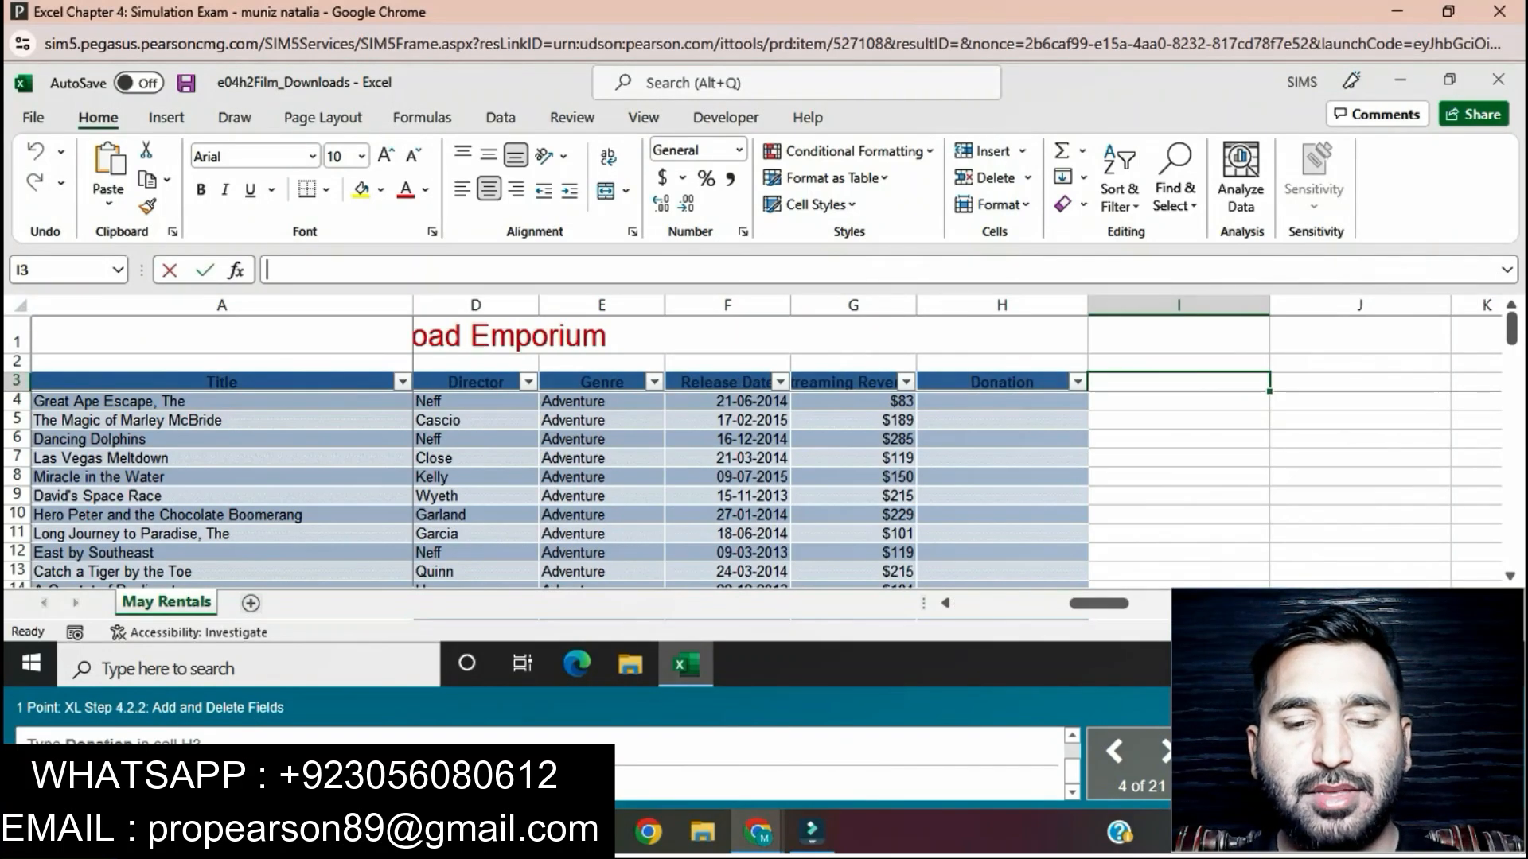
pyautogui.write('Profit')
pyautogui.press('Return')
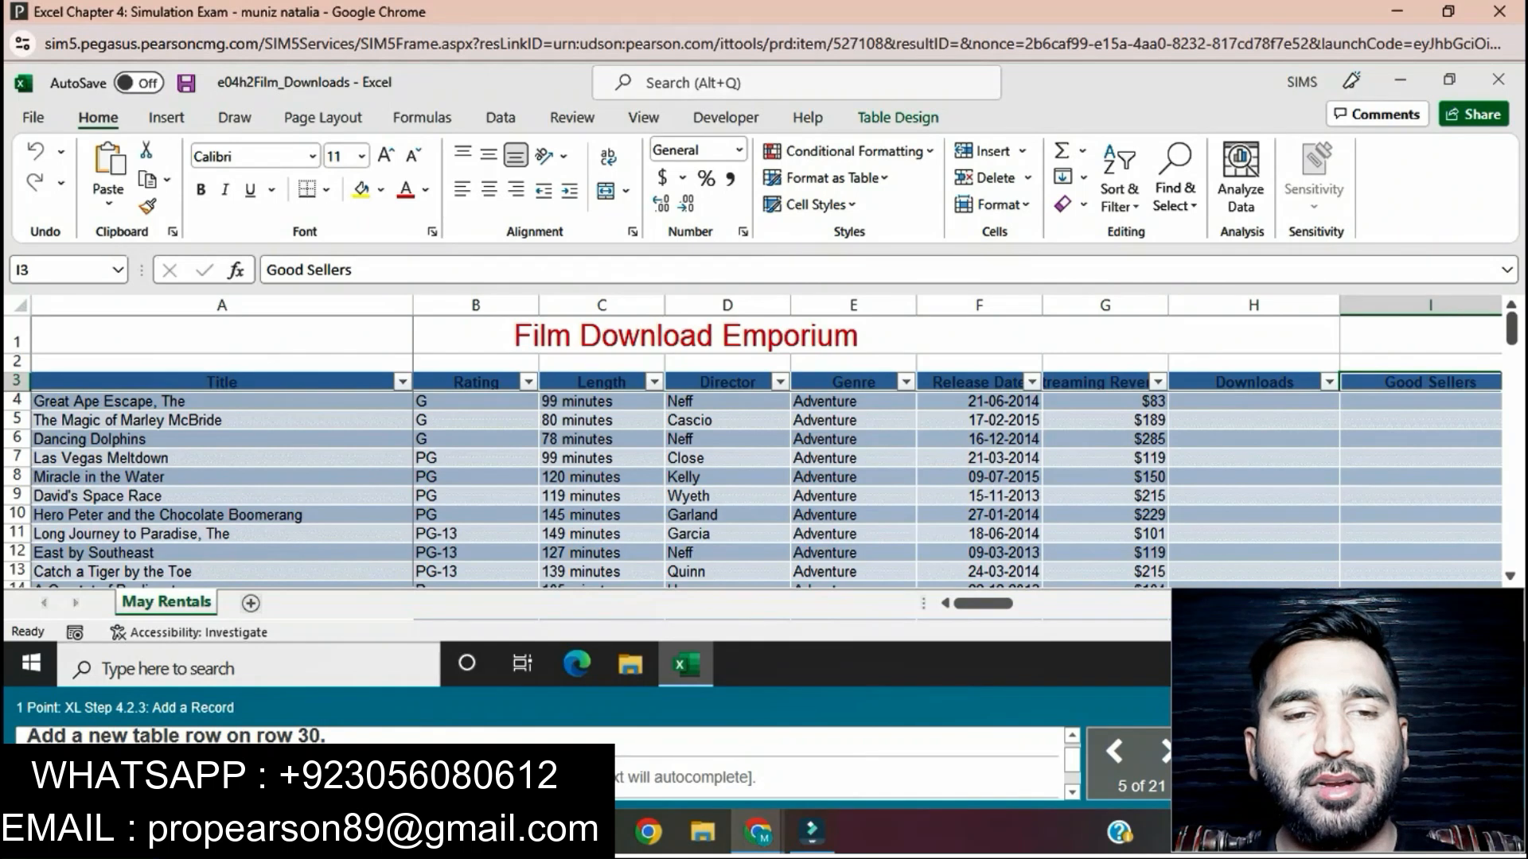
# Step: Insert a new blank row at row 30, above the Box of Hair record
pyautogui.scroll(-3, 764, 490)
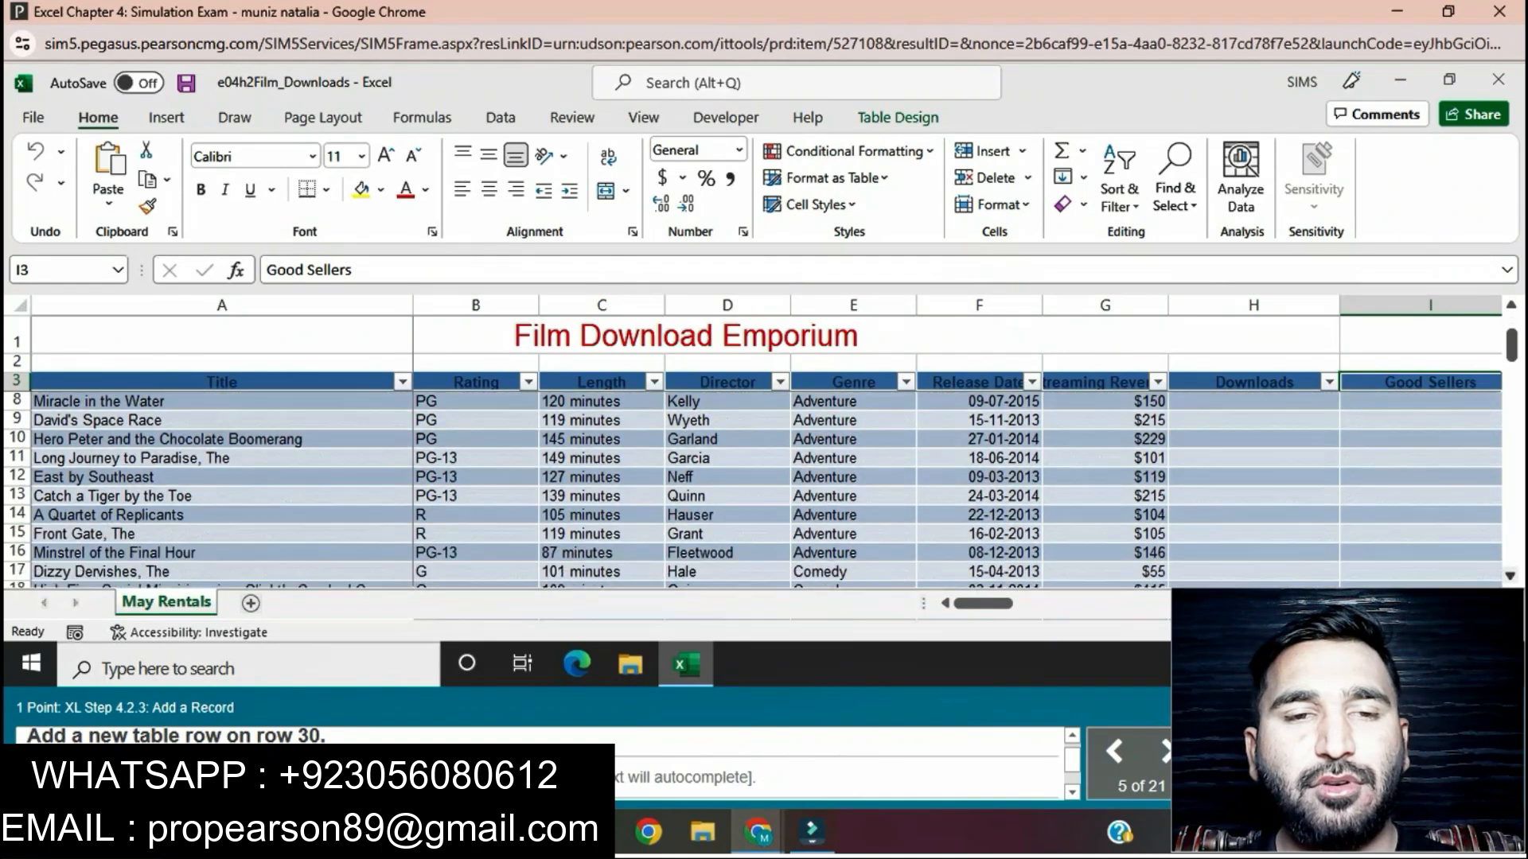
pyautogui.scroll(-3, 764, 489)
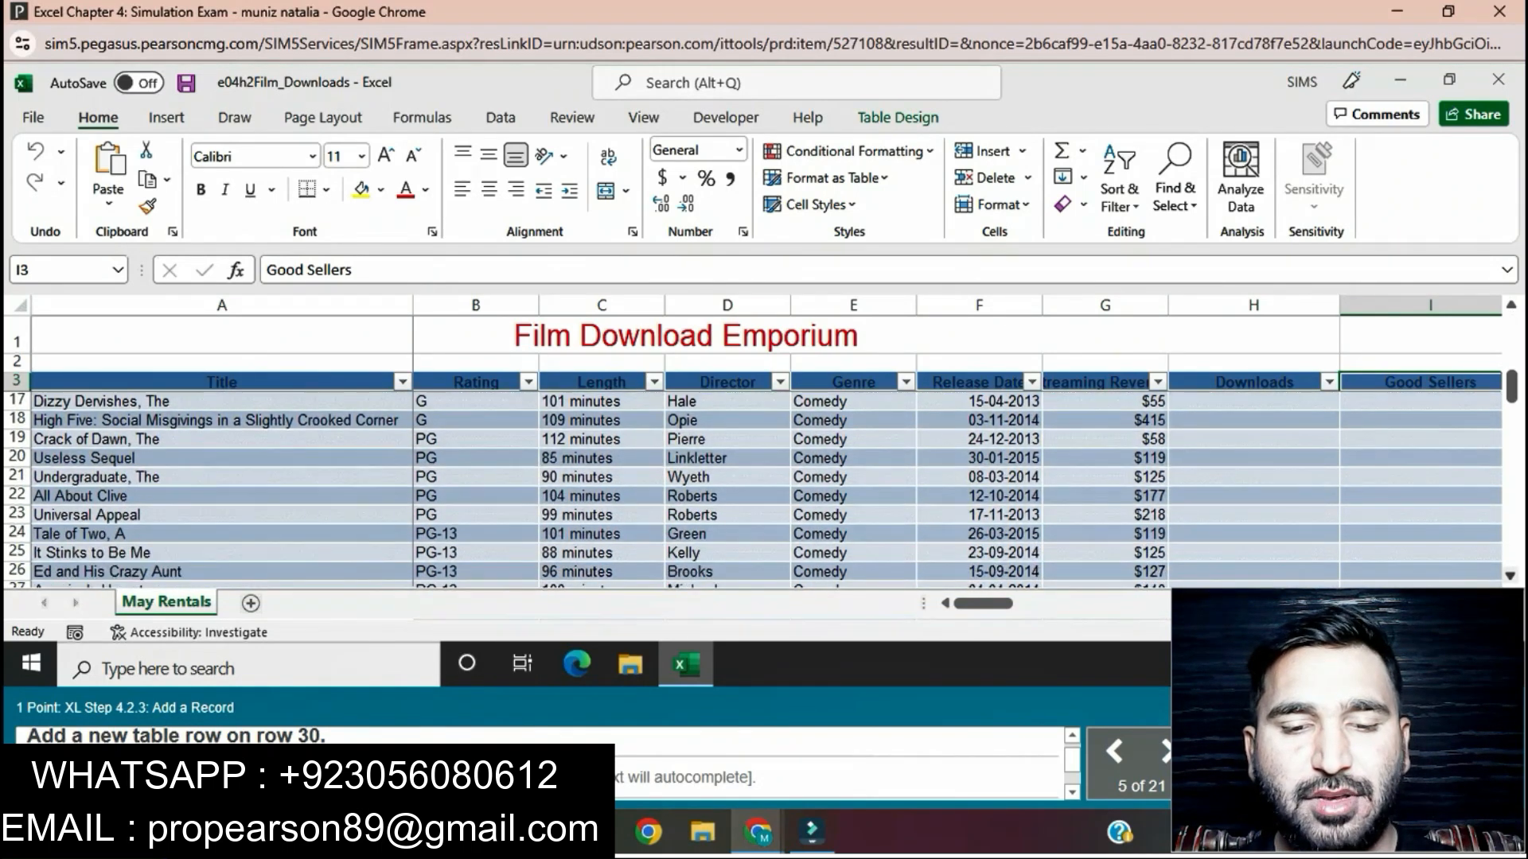
pyautogui.scroll(-1, 764, 490)
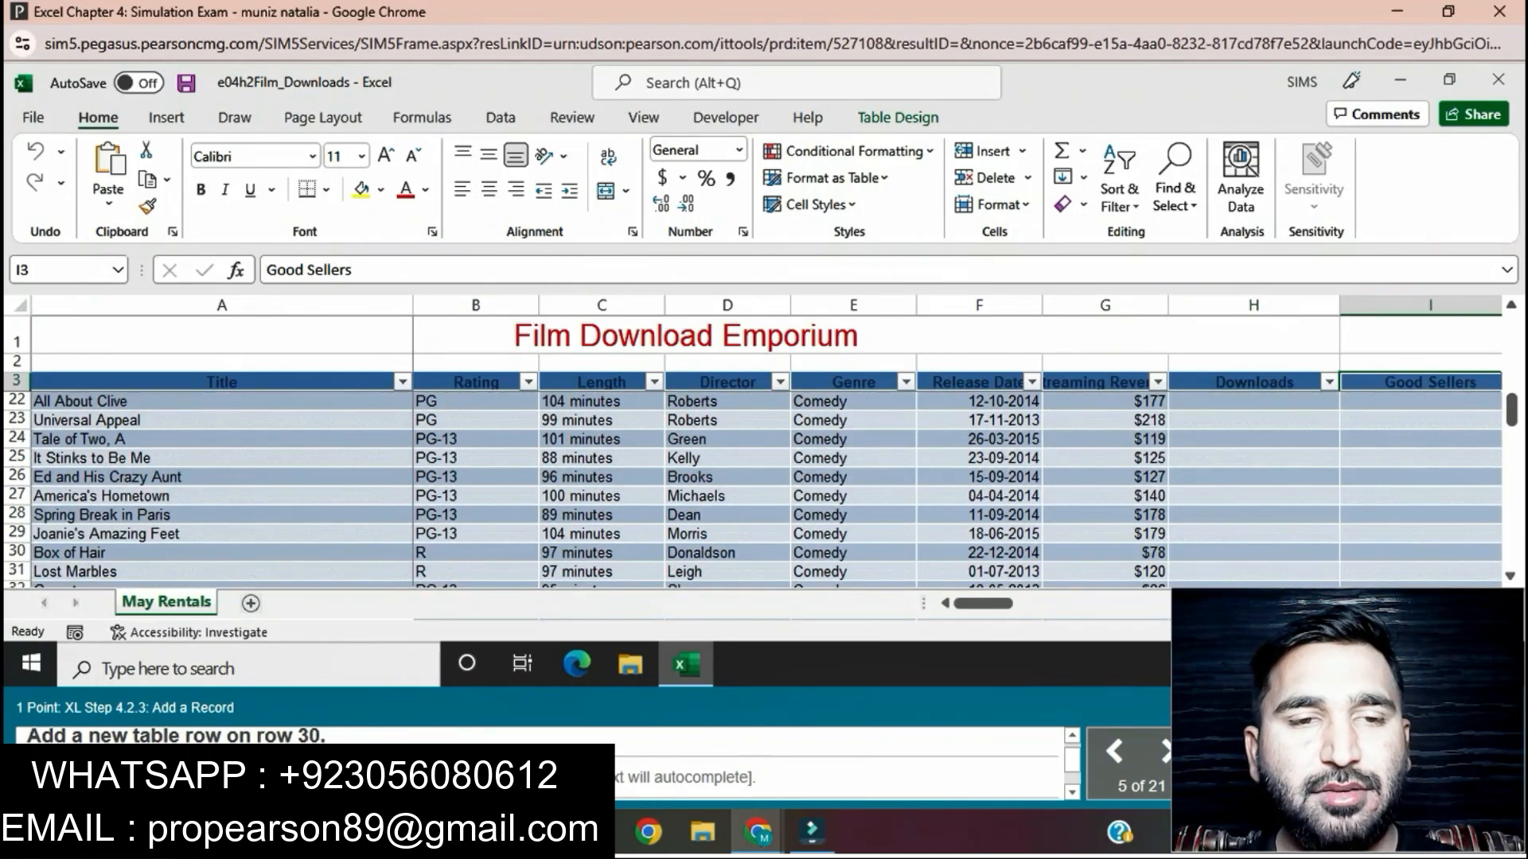
pyautogui.click(16, 553)
pyautogui.rightClick(16, 553)
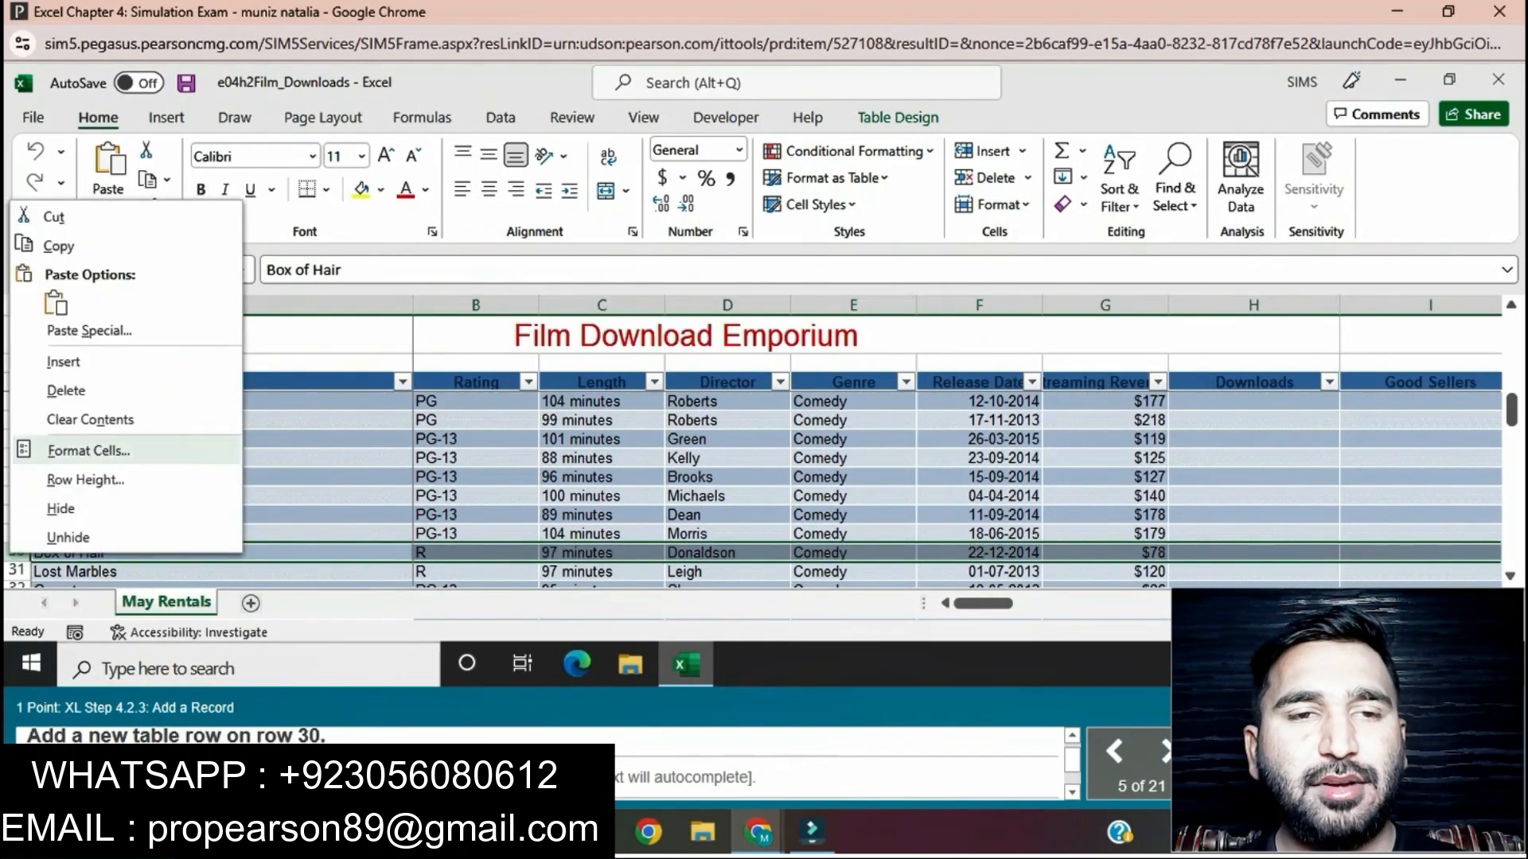
pyautogui.click(64, 361)
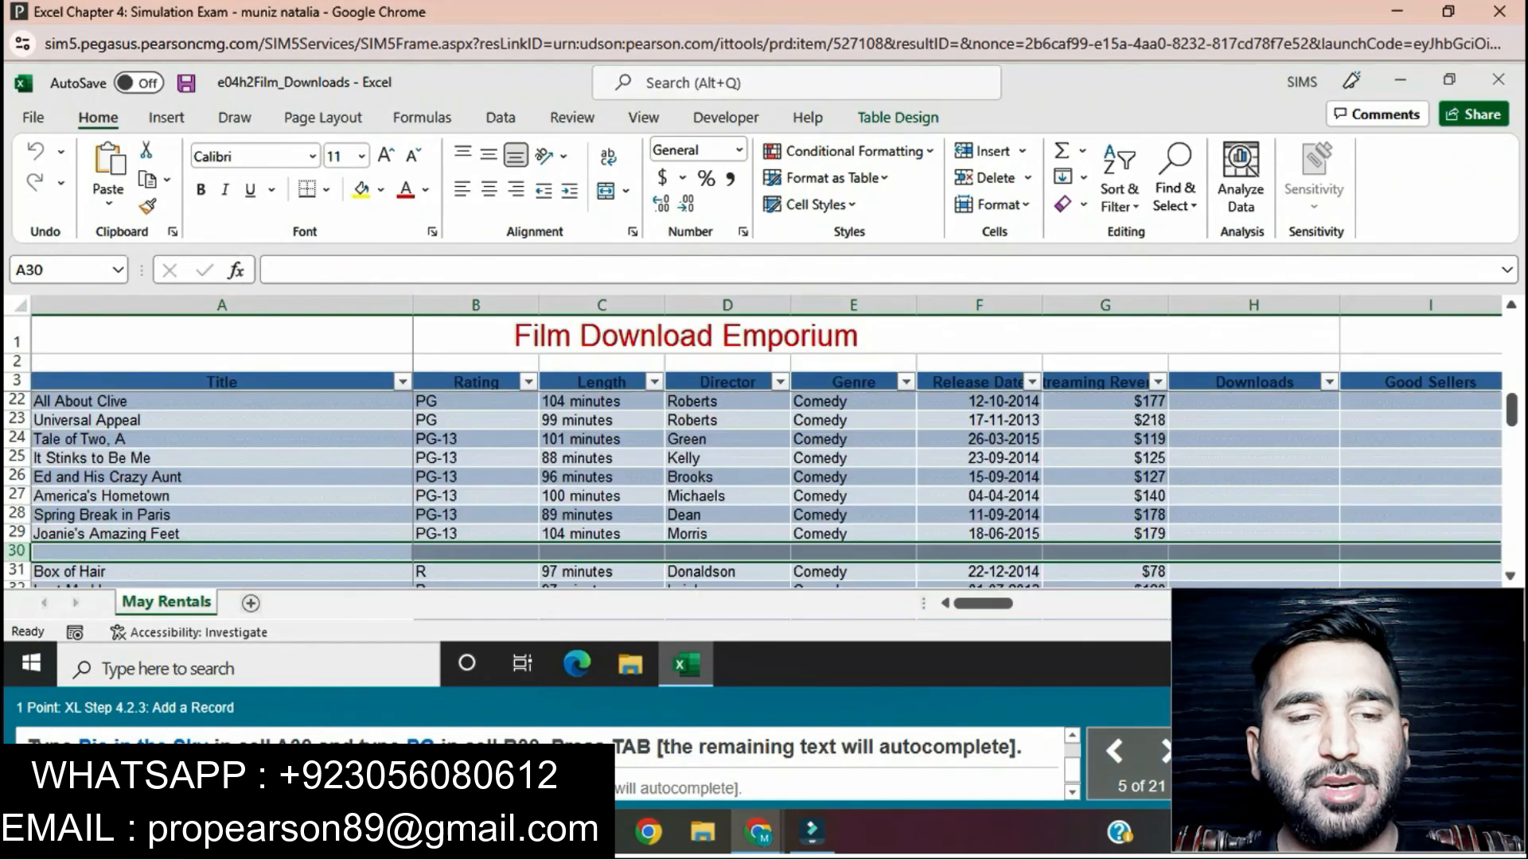
# Step: Fill the blank row 30 with a new record: title Pie in the Sky in A30 and rating PG in B30
pyautogui.click(221, 552)
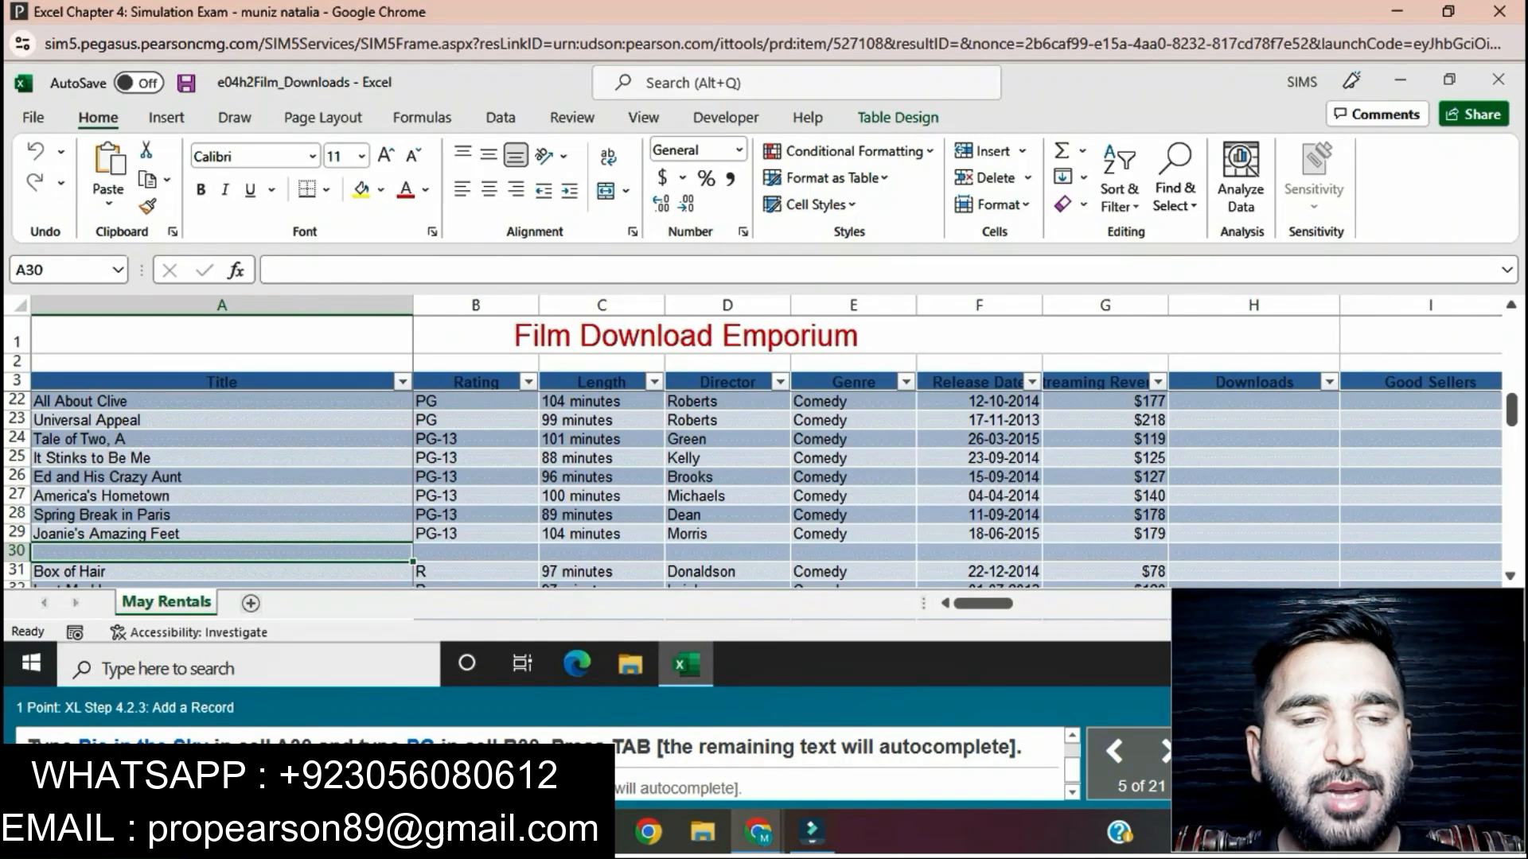
pyautogui.write('P')
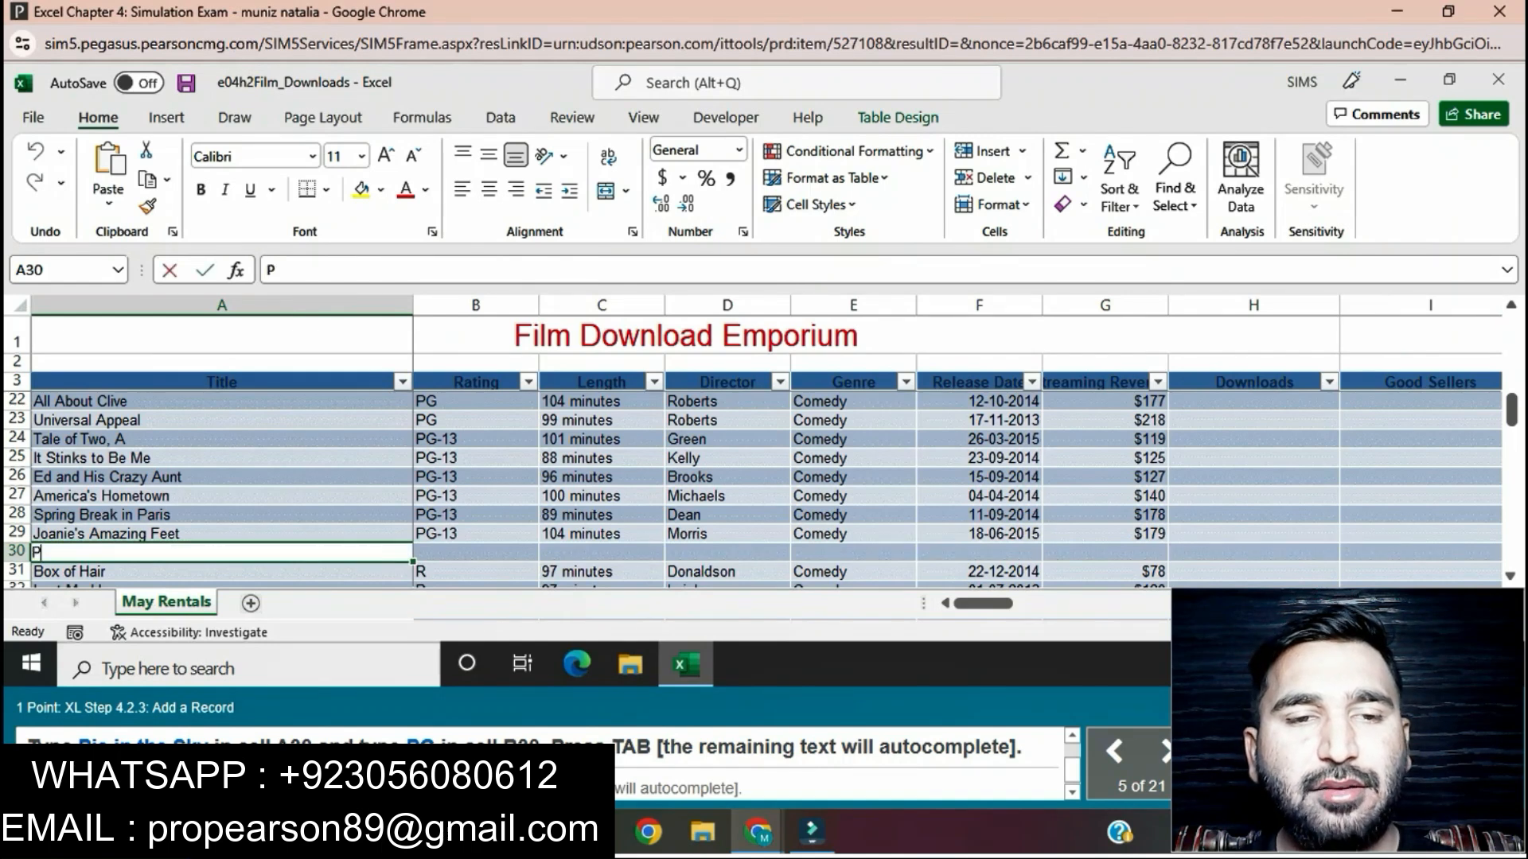
pyautogui.write('ie in')
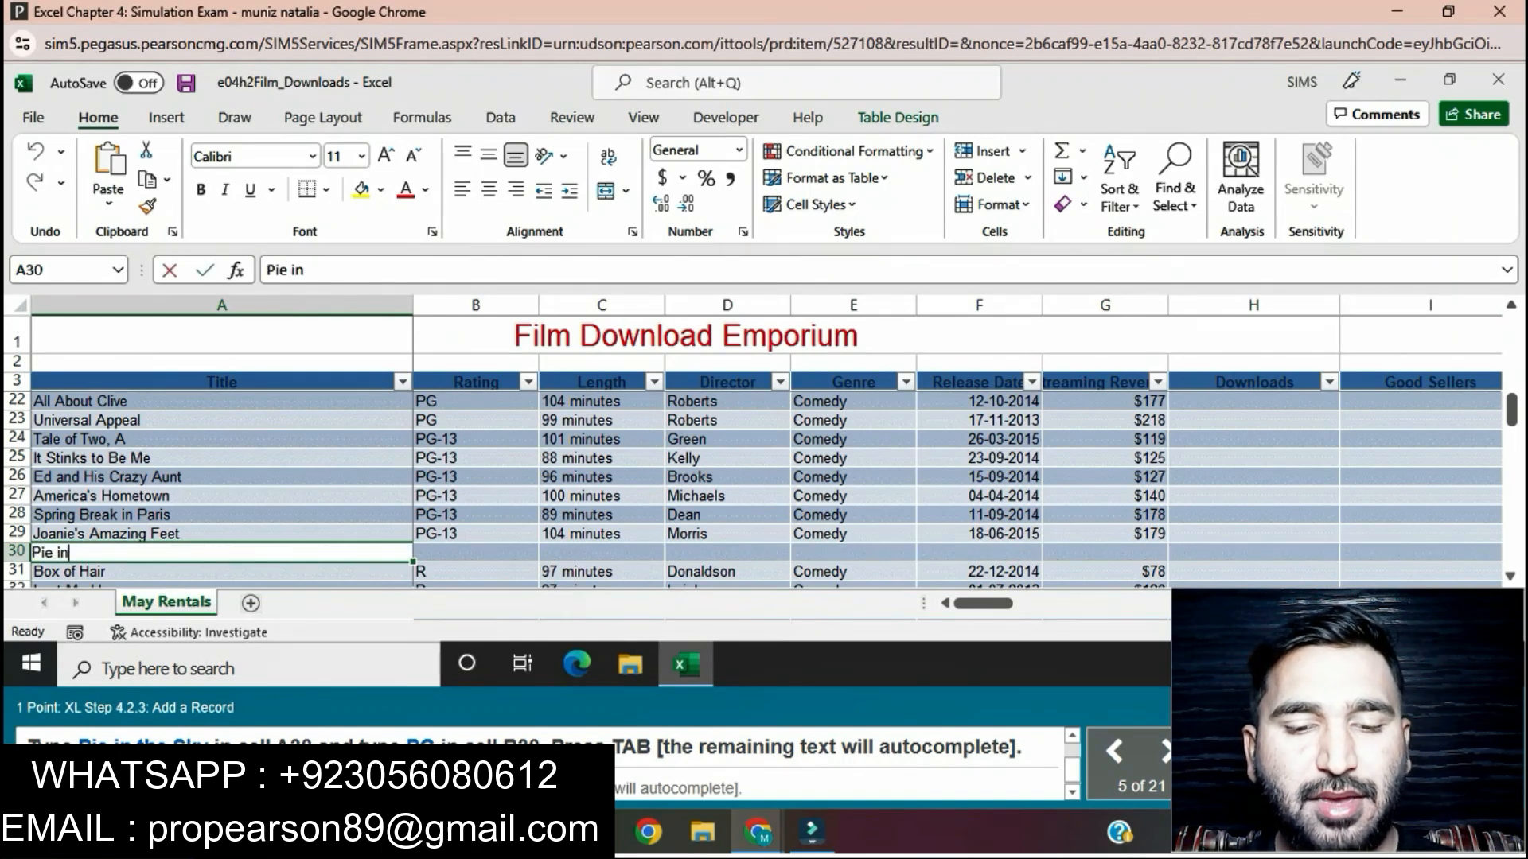
pyautogui.write(' the')
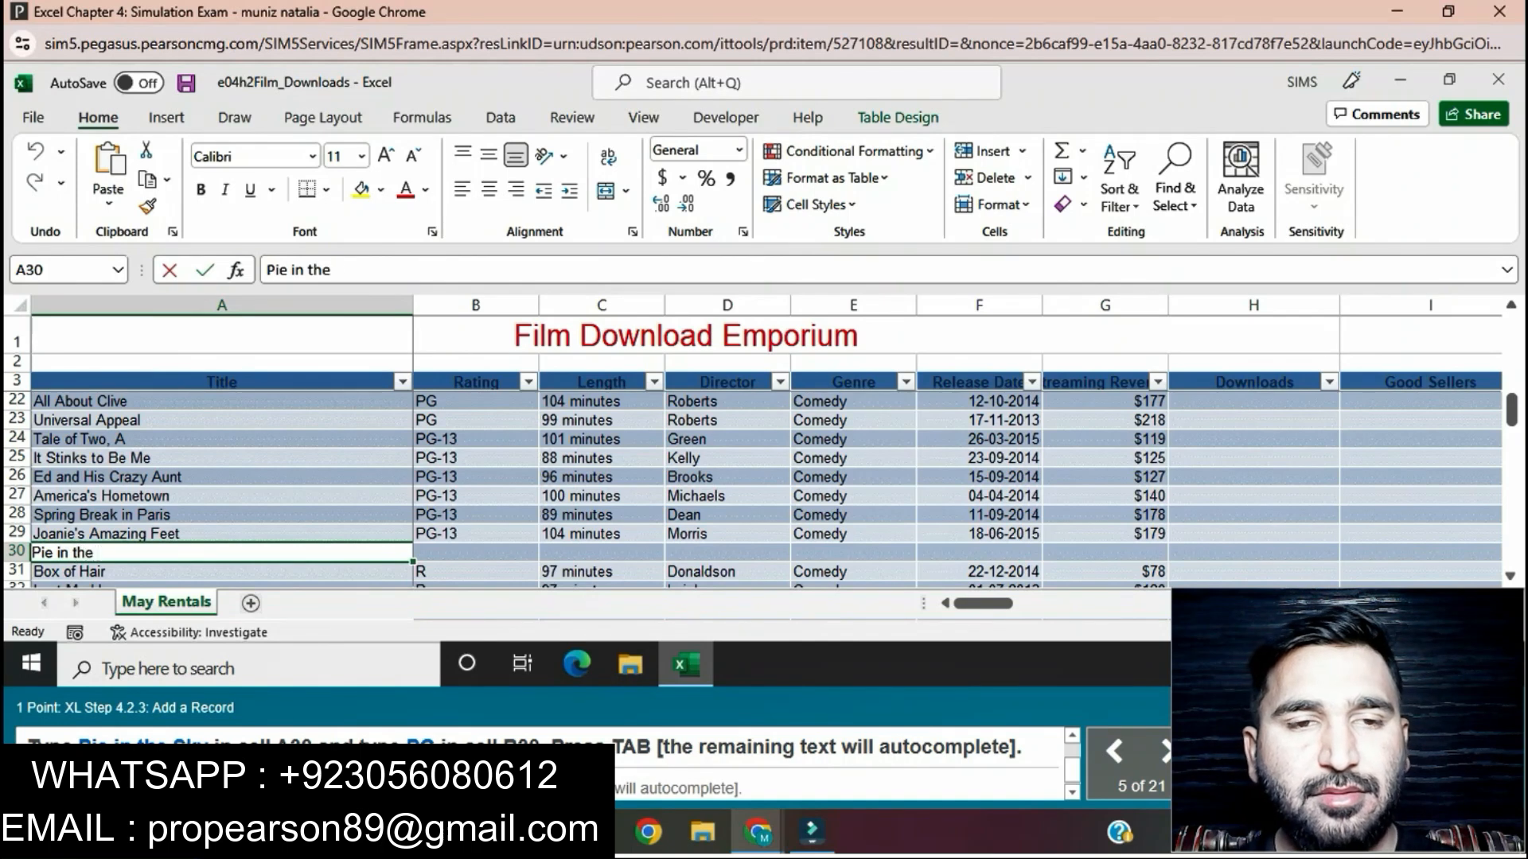
pyautogui.write(' Sky')
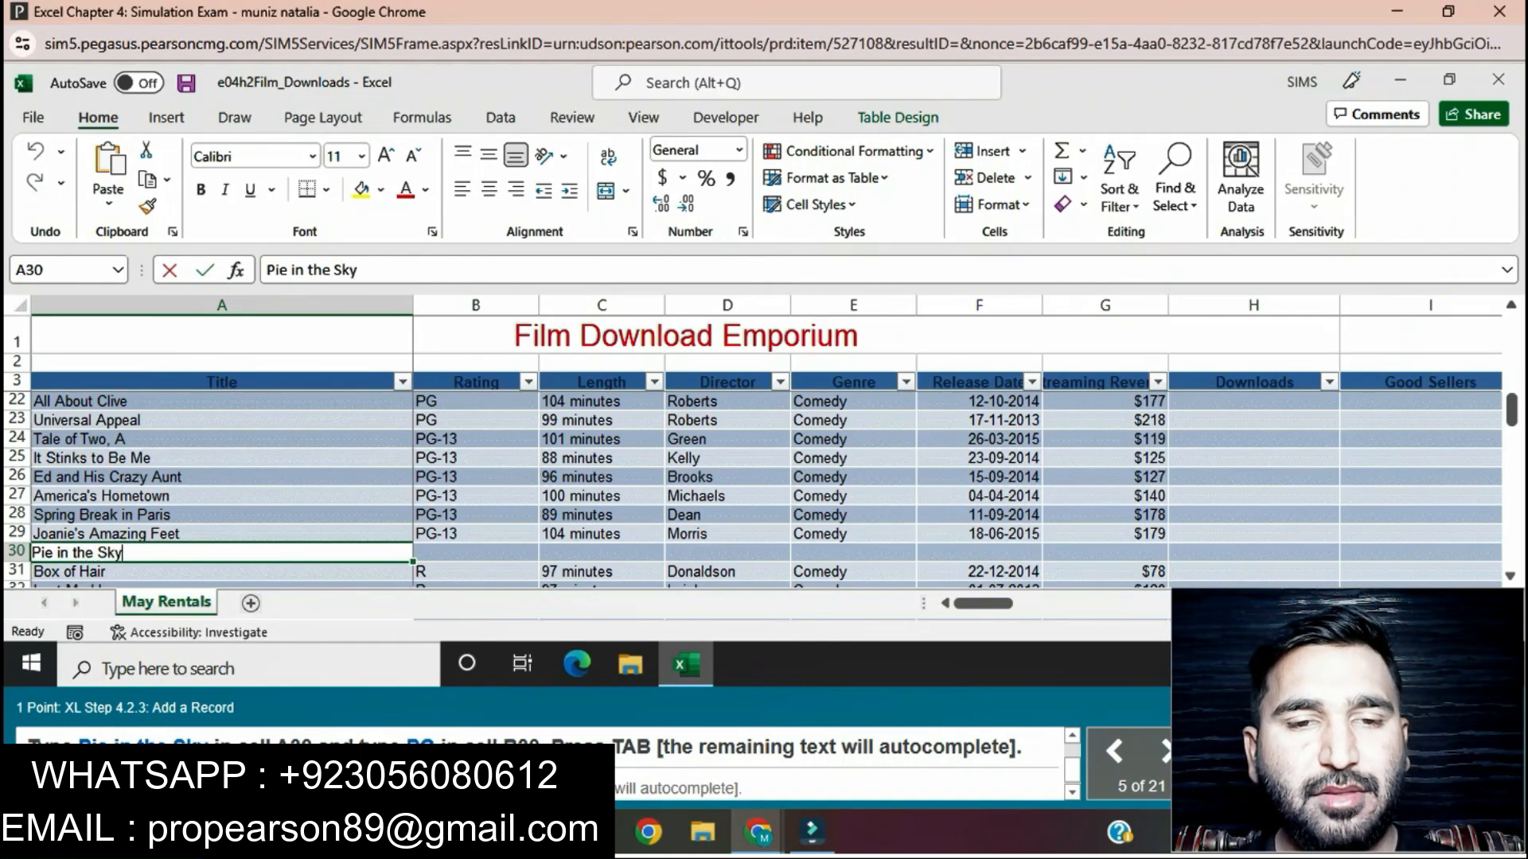
pyautogui.press('Tab')
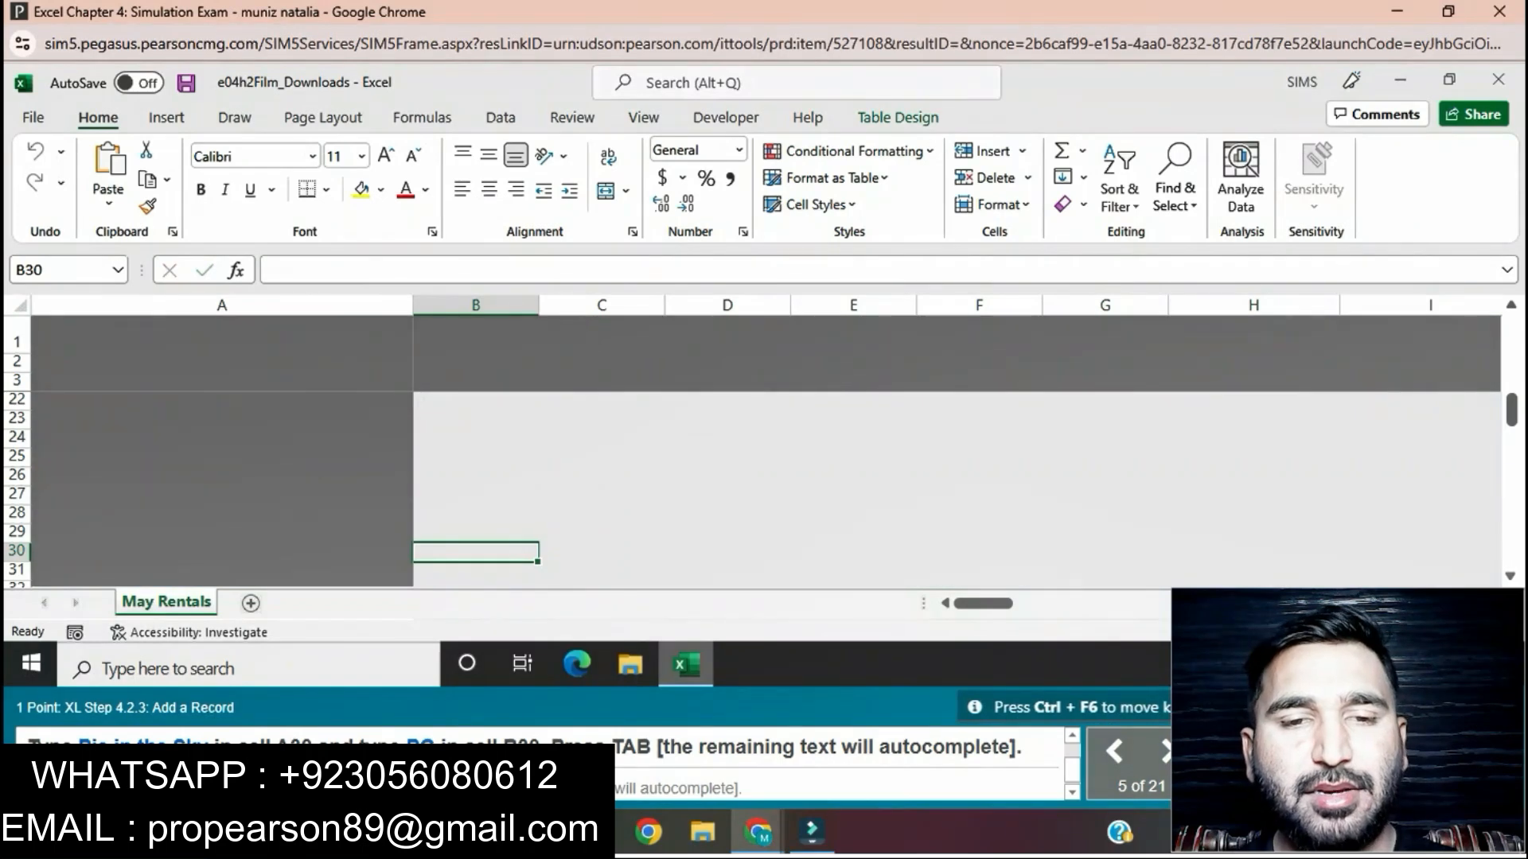
pyautogui.write('PG')
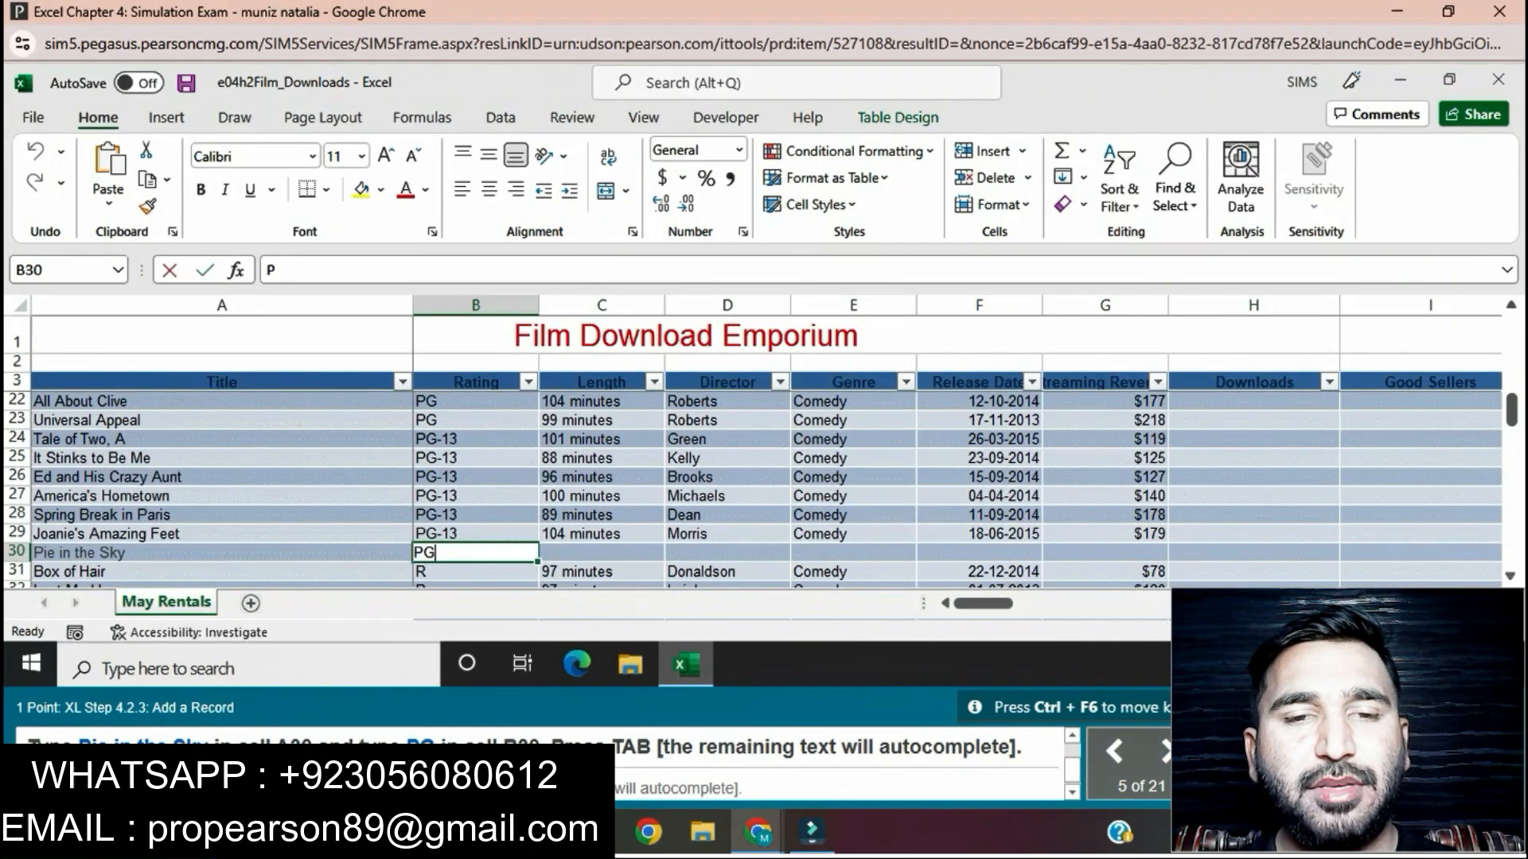
pyautogui.press('Tab')
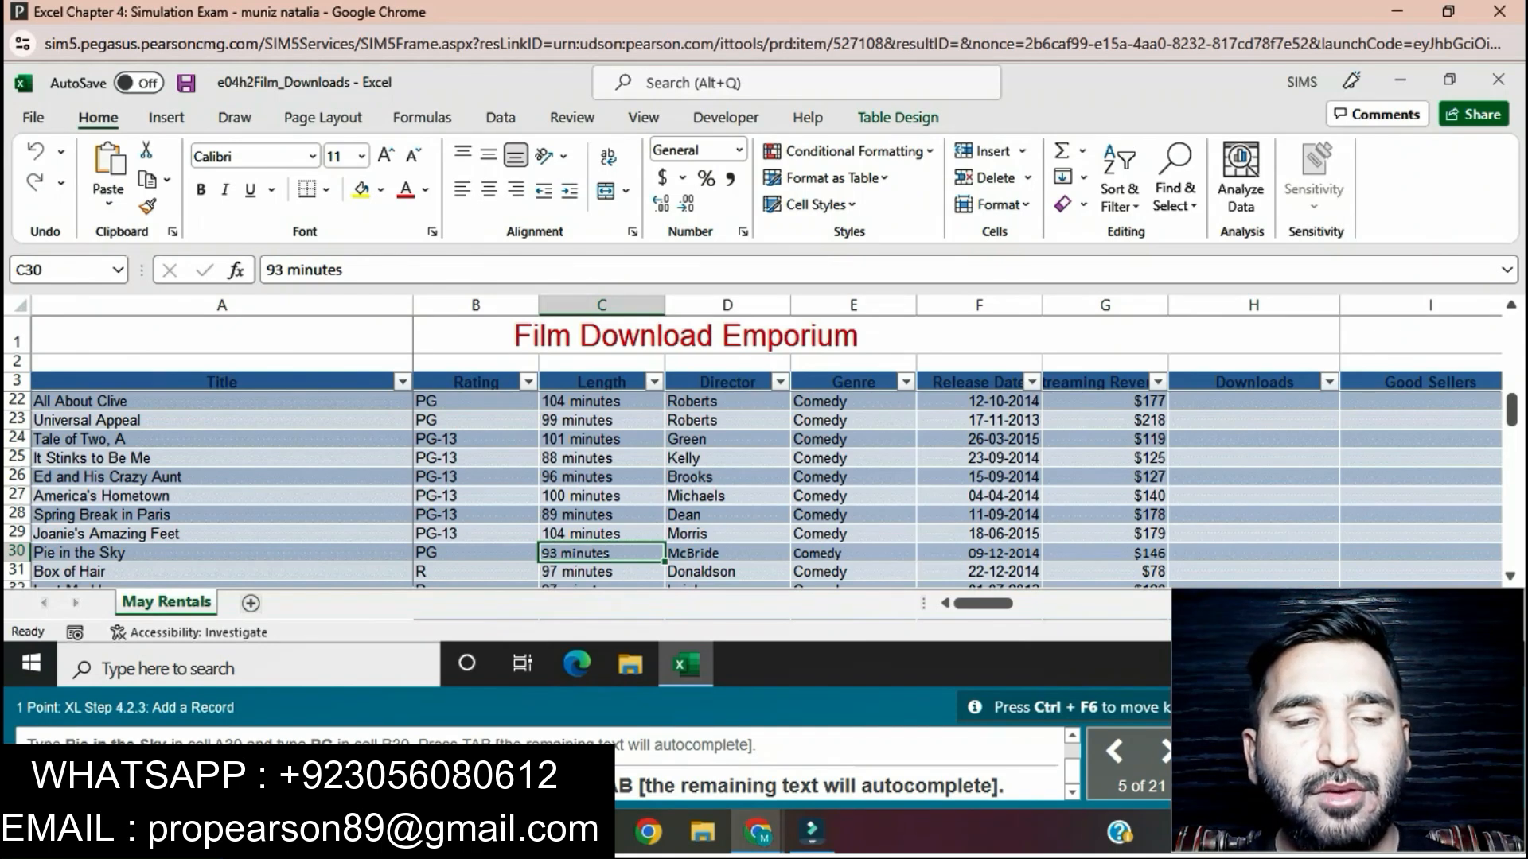
# Step: Add a record below the table's last row, with title Garbage Man in A59 and rating R in B59
pyautogui.click(1511, 576)
pyautogui.scroll(-4, 764, 490)
pyautogui.scroll(-4, 764, 489)
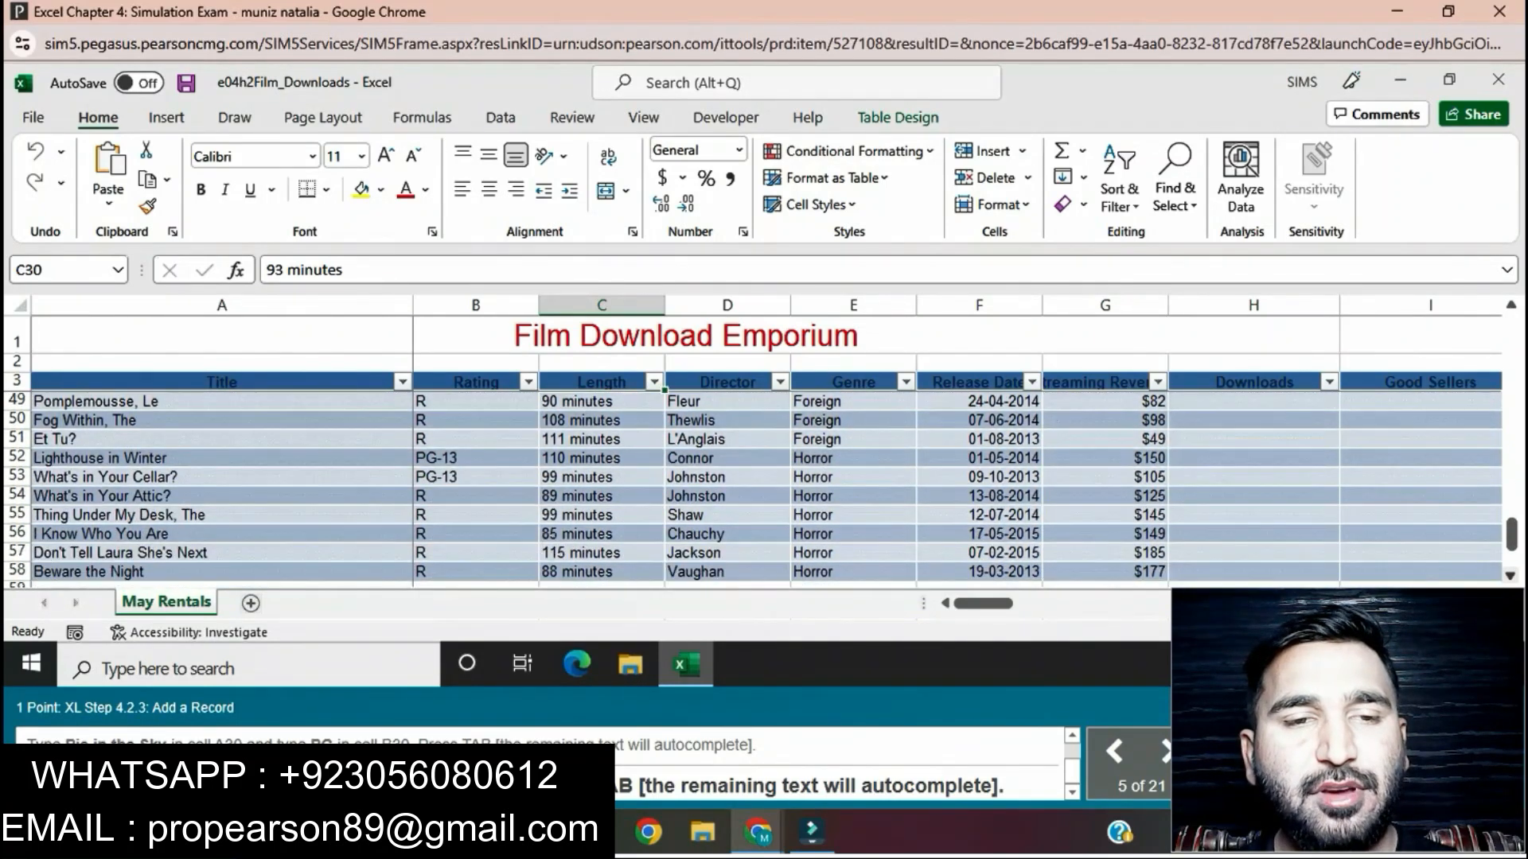
pyautogui.scroll(-1, 764, 490)
pyautogui.click(222, 534)
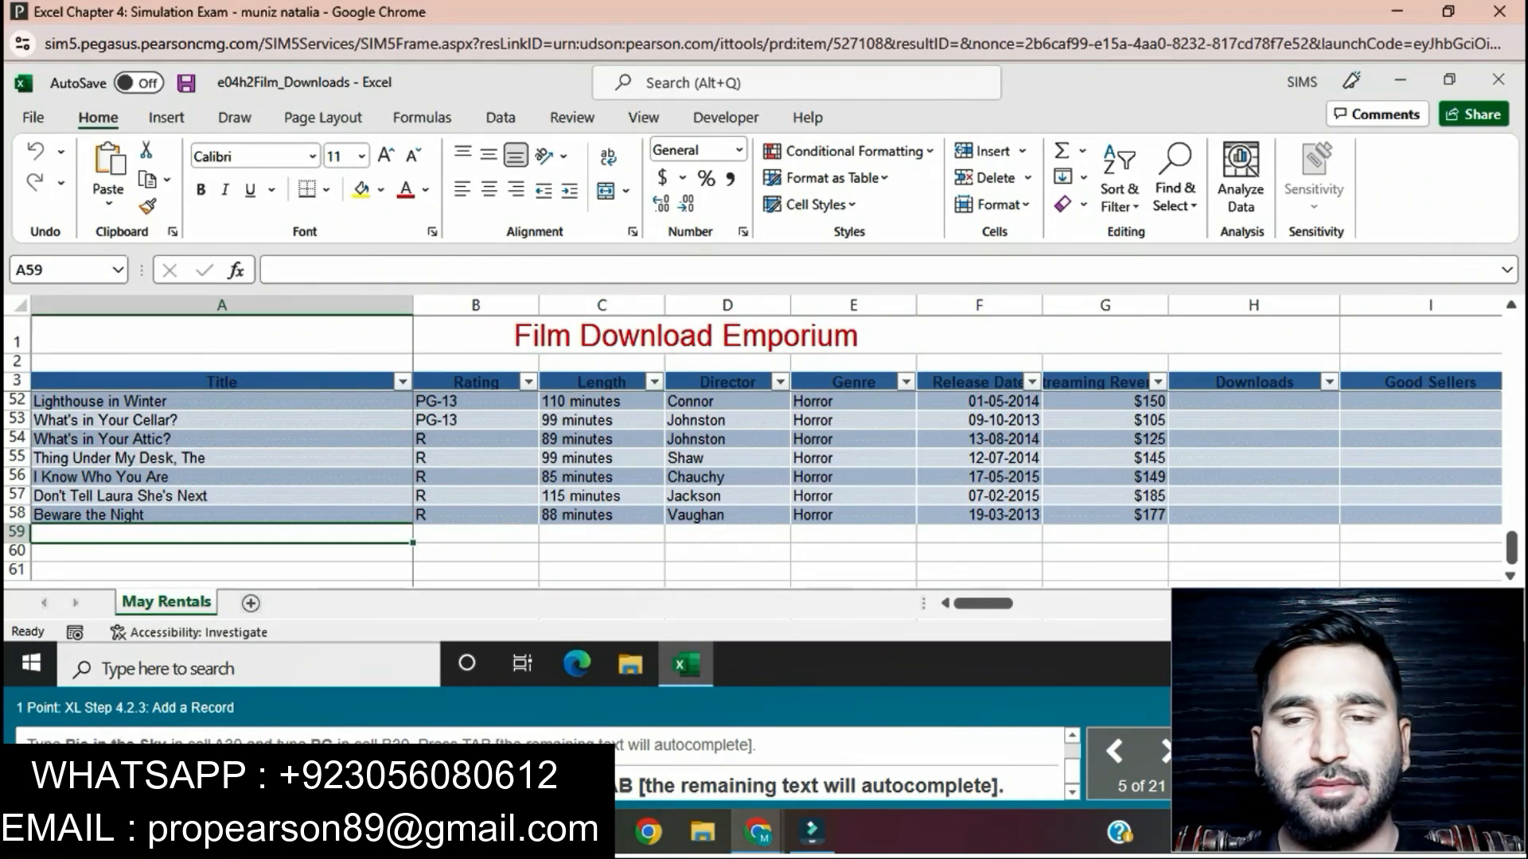
pyautogui.write('Garbage Man')
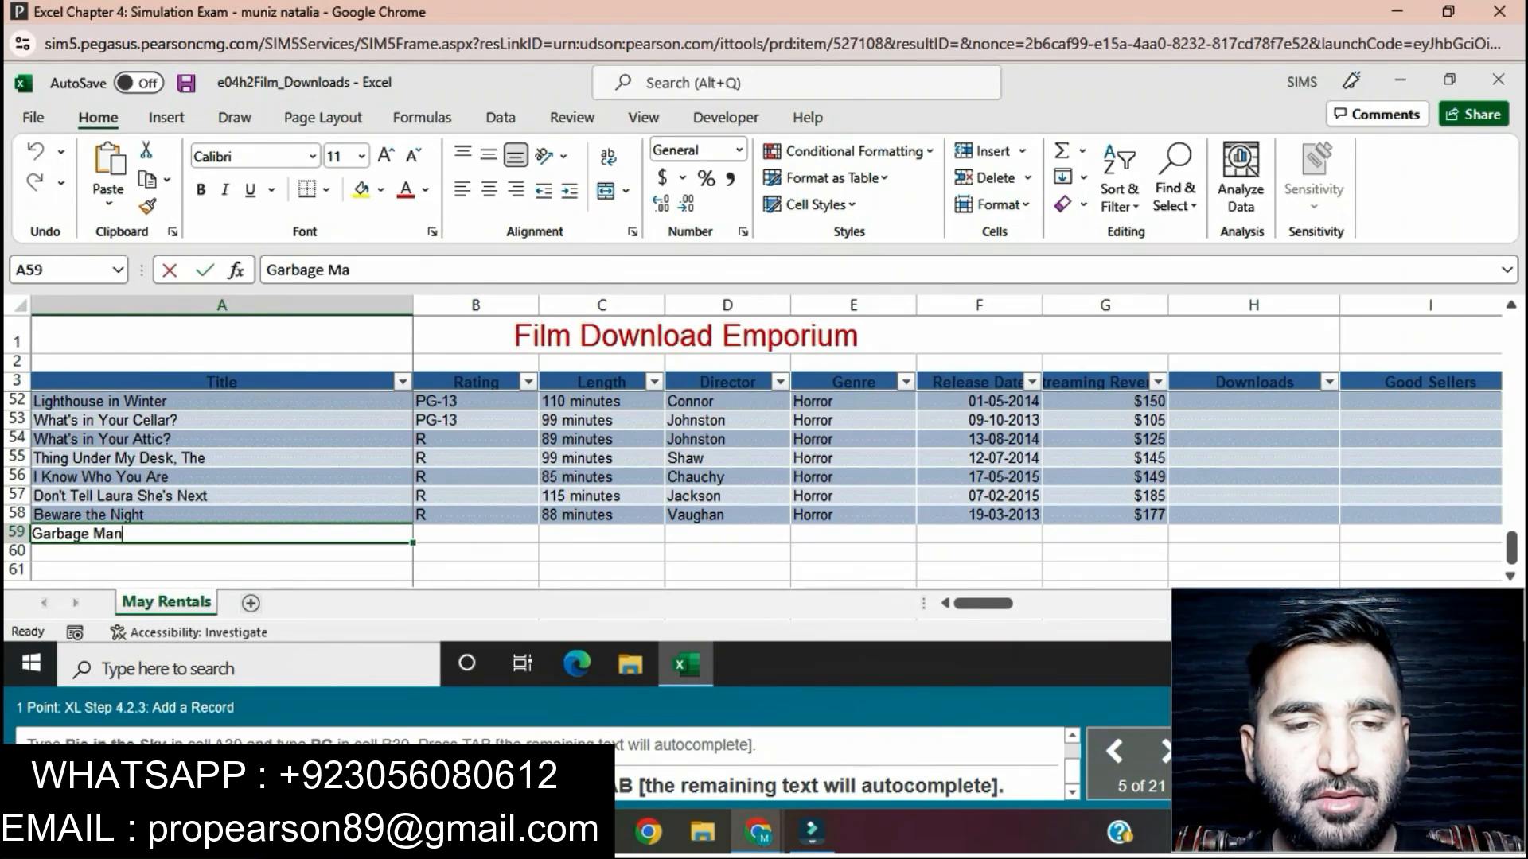
pyautogui.press('Tab')
pyautogui.write('R')
pyautogui.press('Tab')
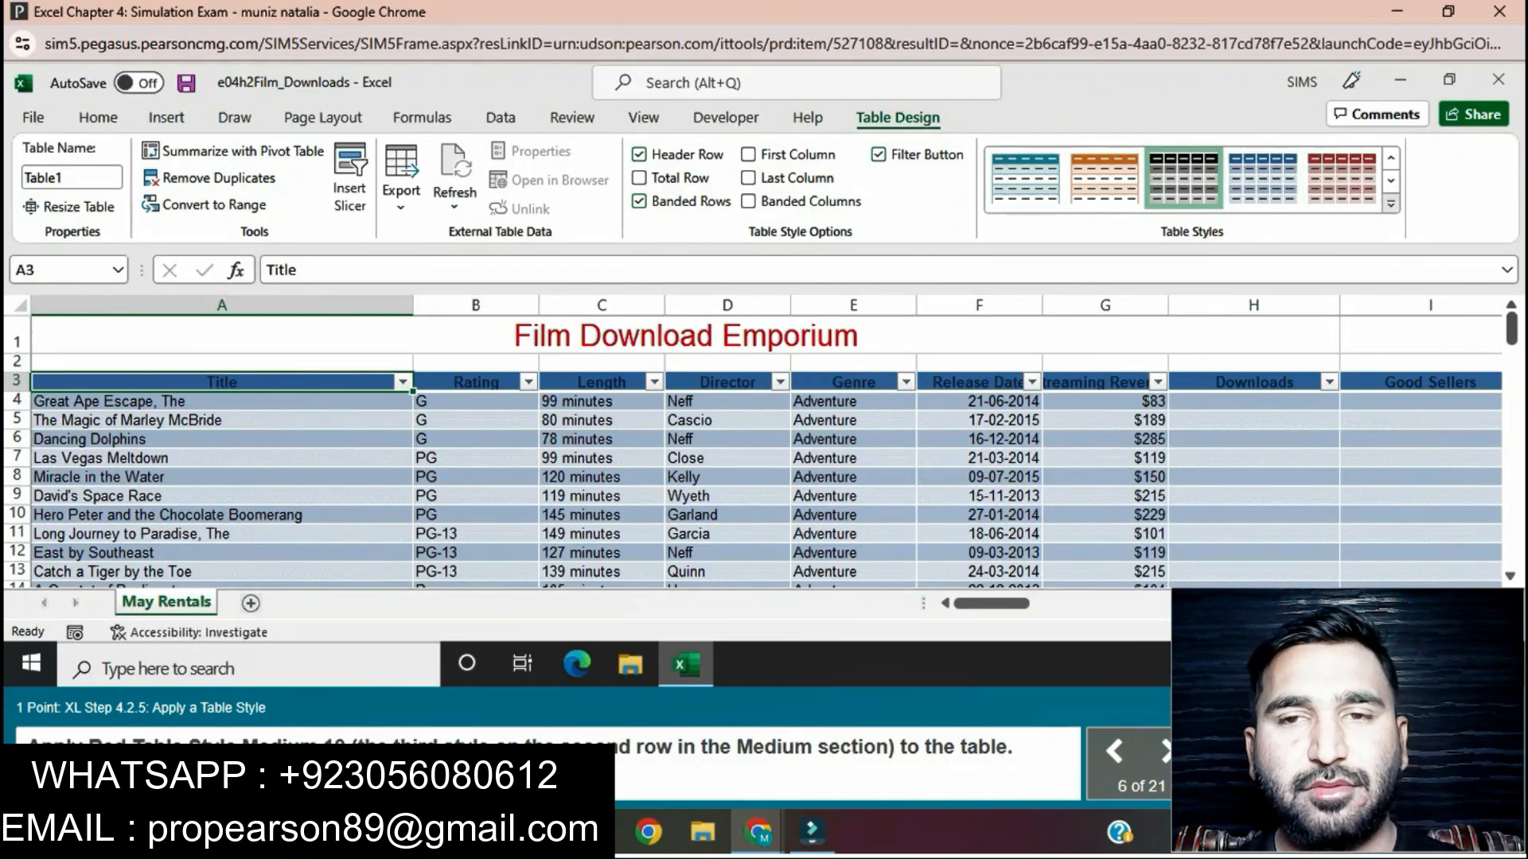
# Step: Apply the Red, Table Style Medium 10 style to the table
pyautogui.click(1391, 203)
pyautogui.scroll(-3, 1119, 446)
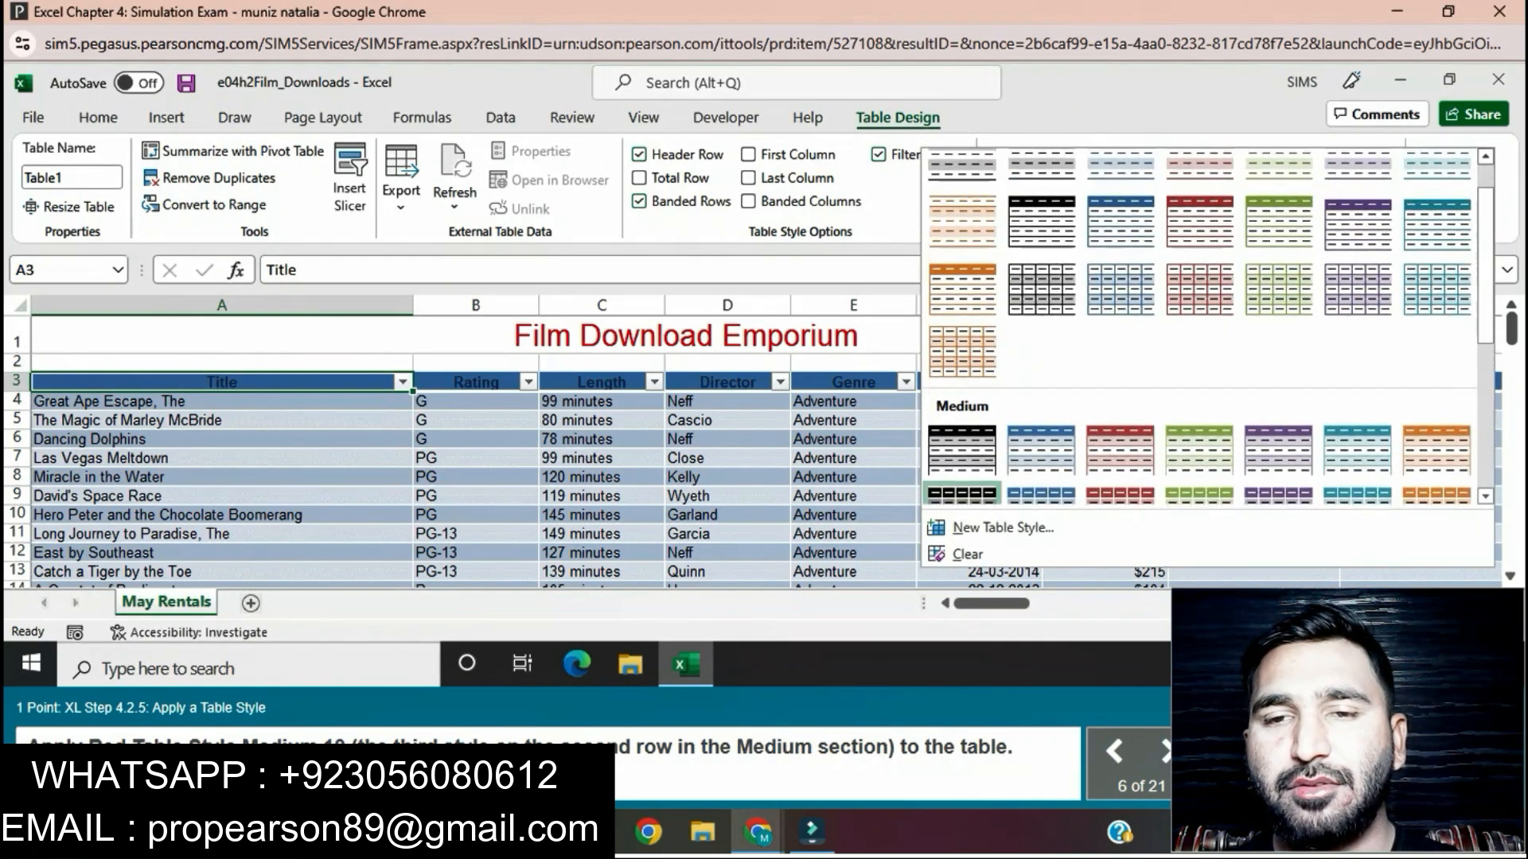
pyautogui.scroll(-3, 1120, 445)
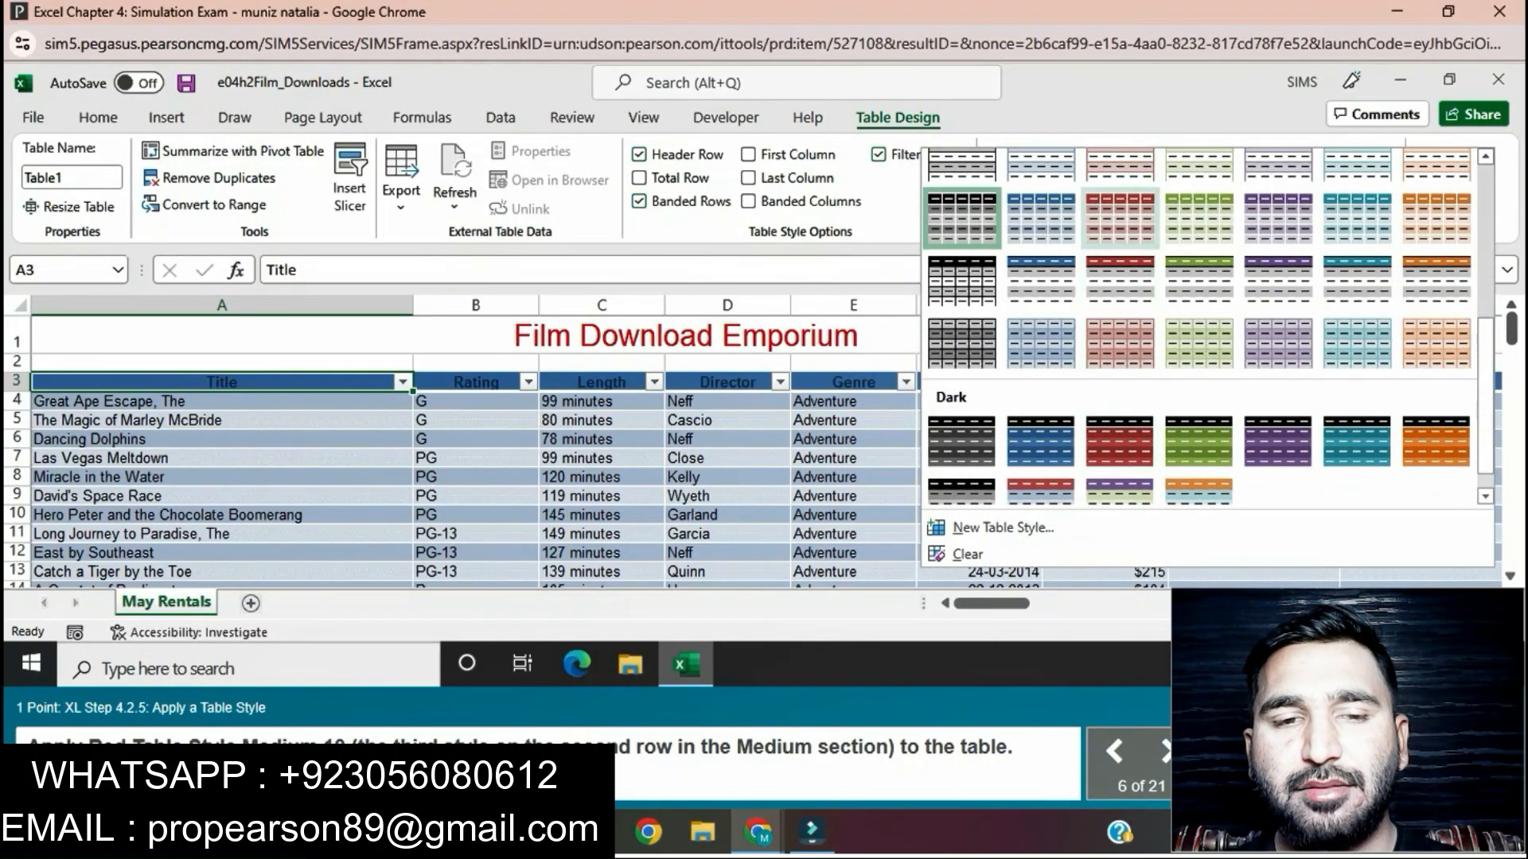
pyautogui.click(1120, 216)
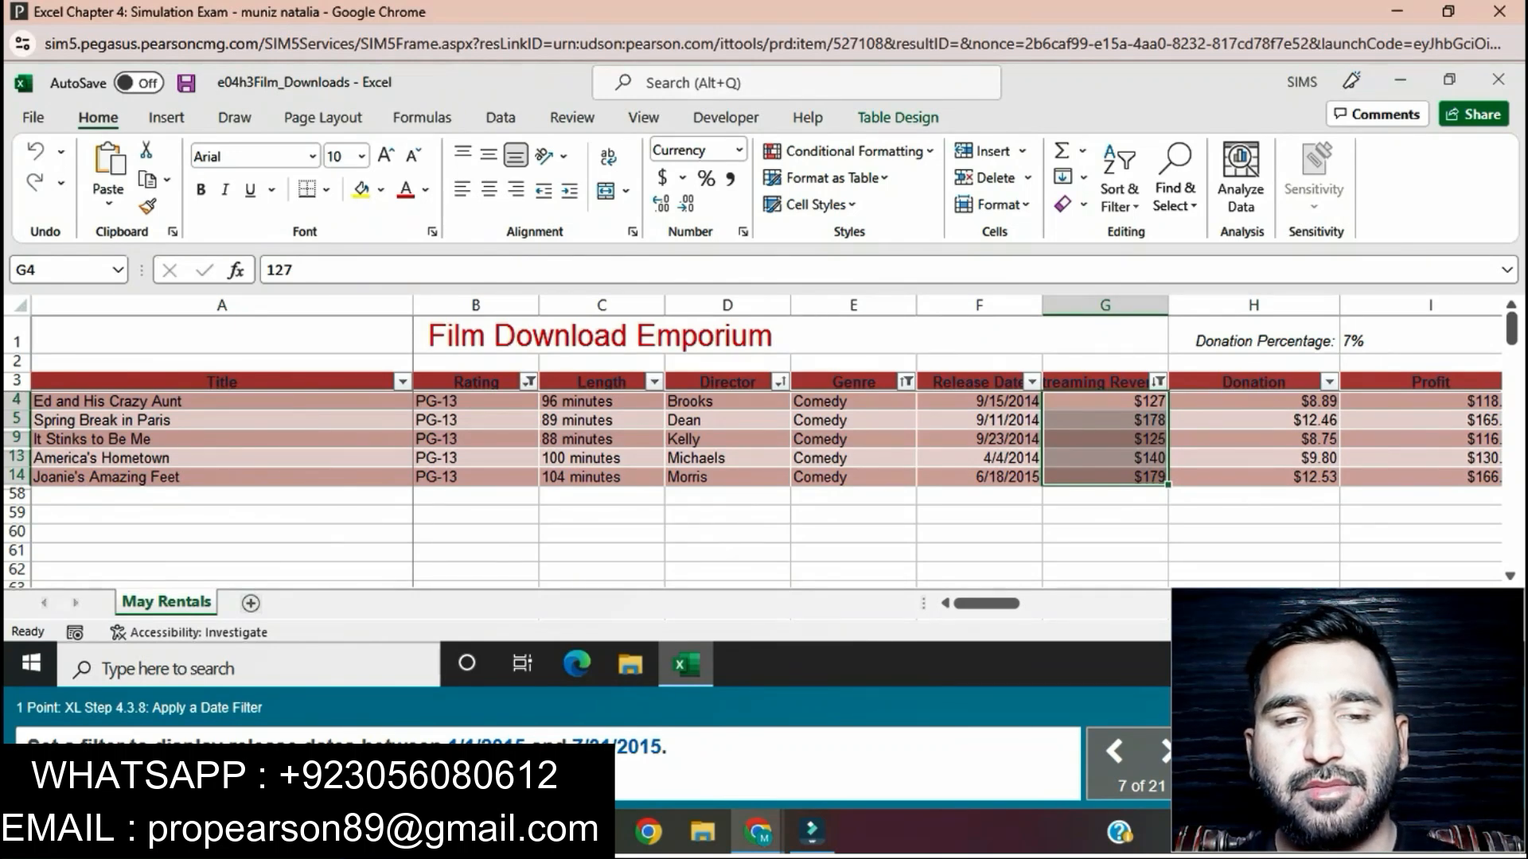
# Step: Filter the Release Date column to dates between 1/1/2015 and 7/31/2015
pyautogui.click(1032, 382)
pyautogui.moveTo(1130, 229)
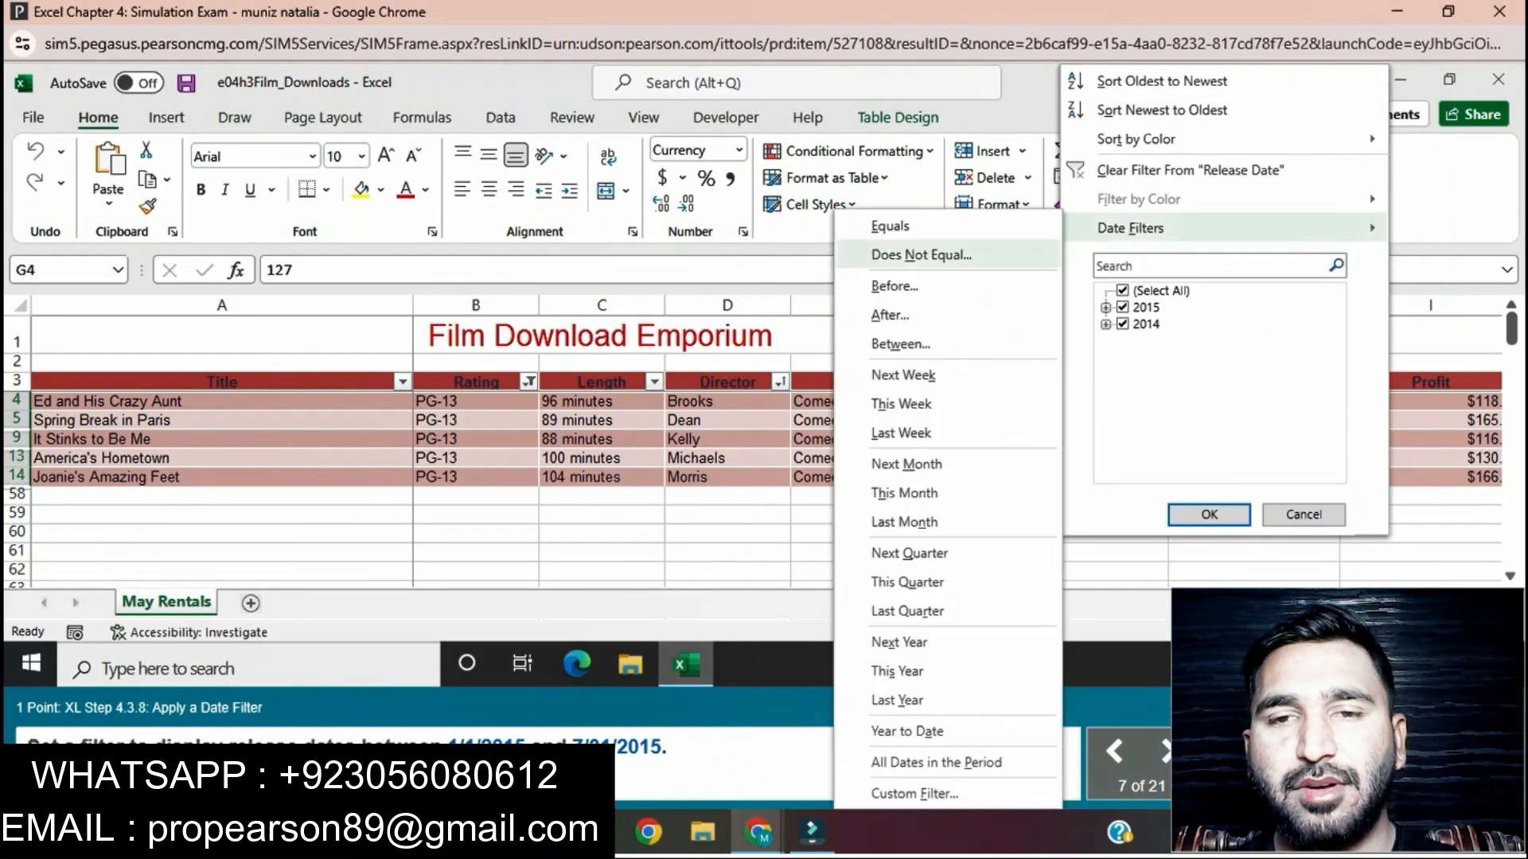
pyautogui.click(900, 344)
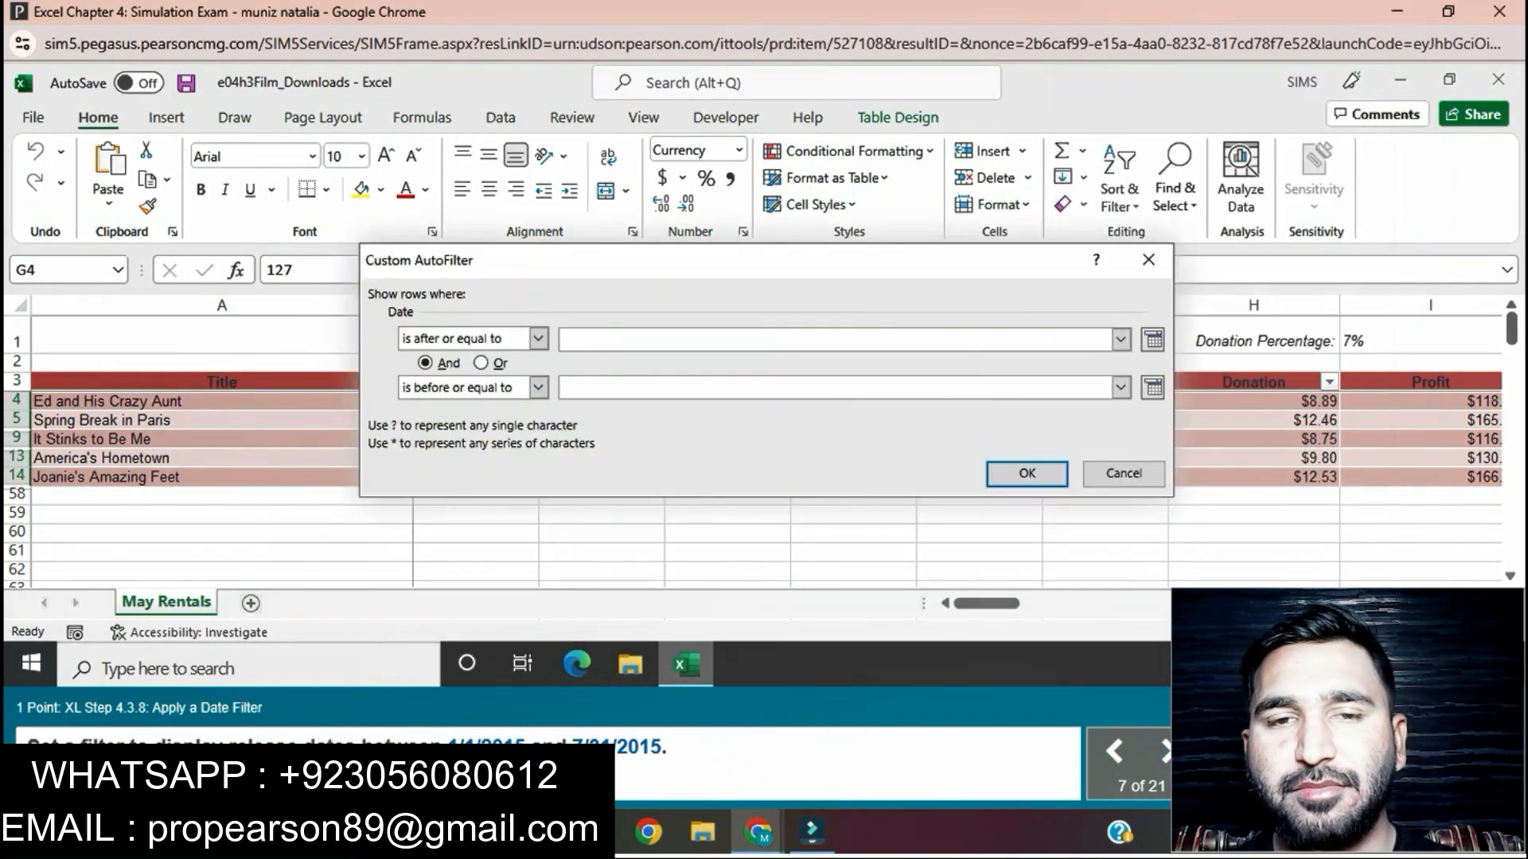
pyautogui.write('1/')
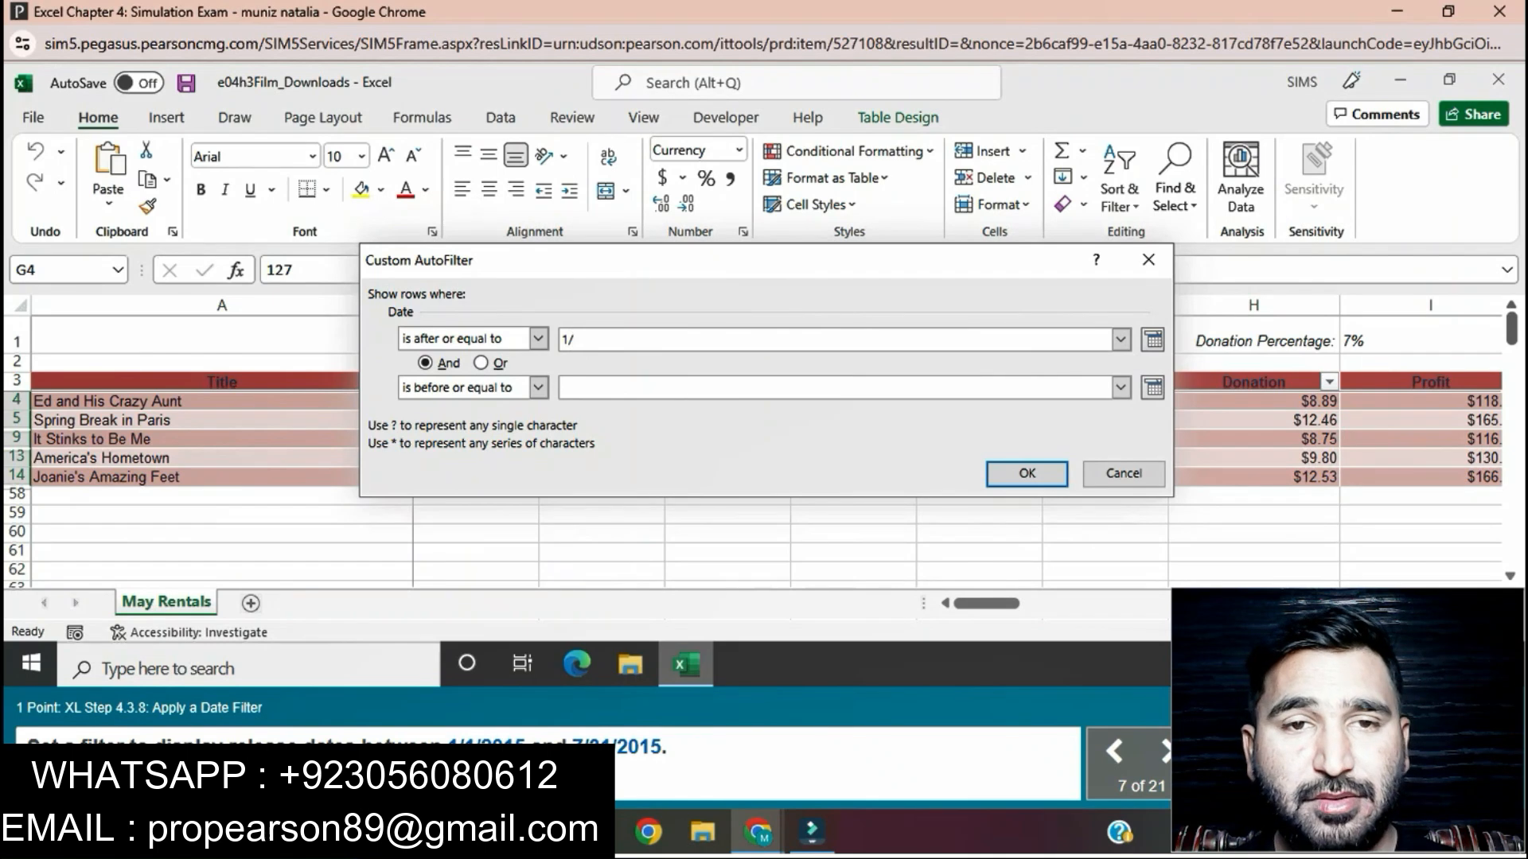
pyautogui.write('1/2015')
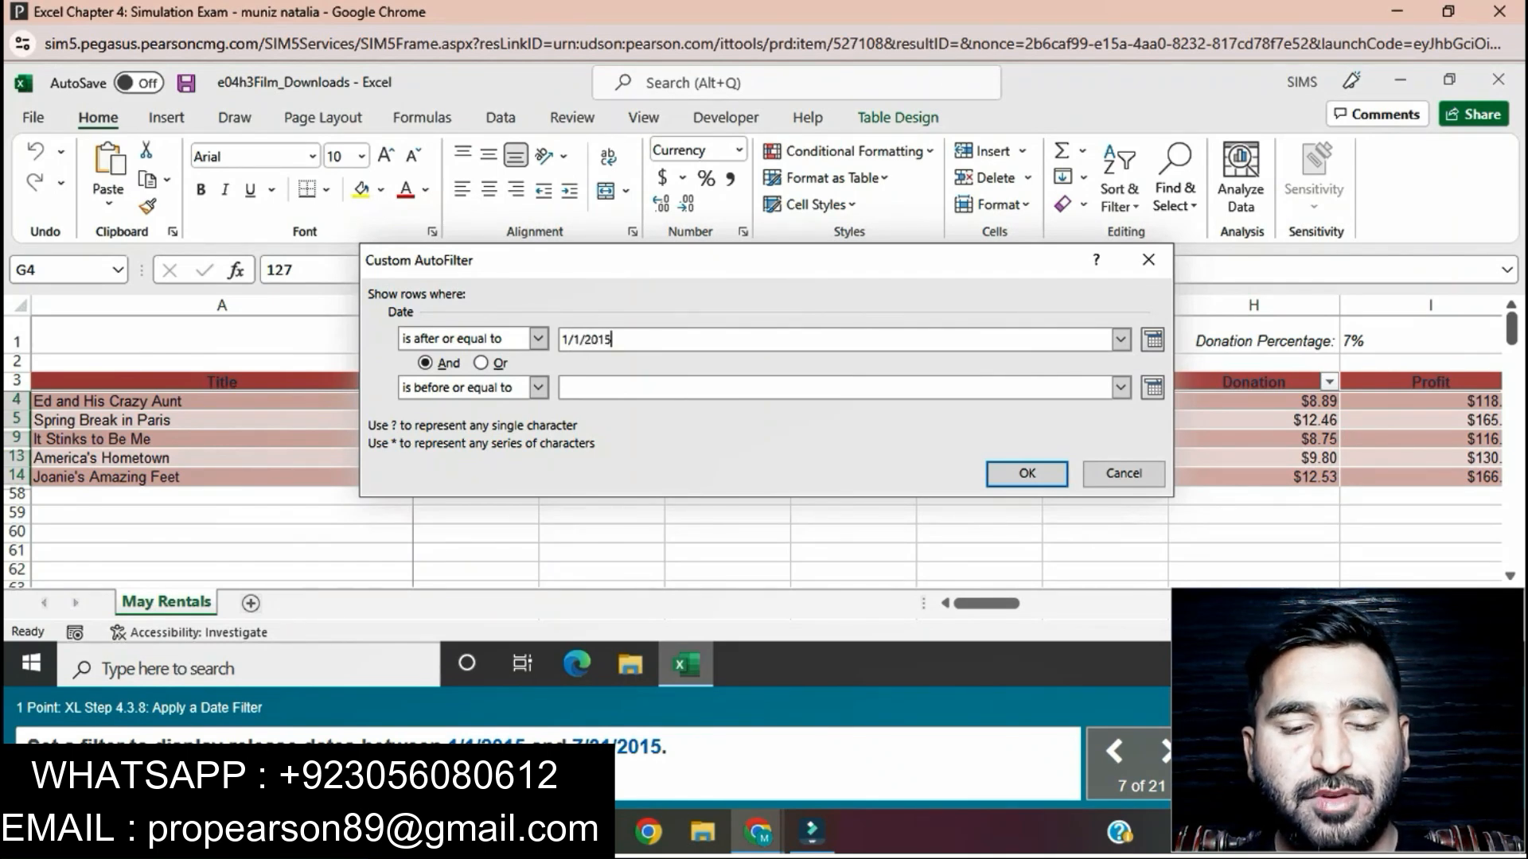
pyautogui.click(573, 387)
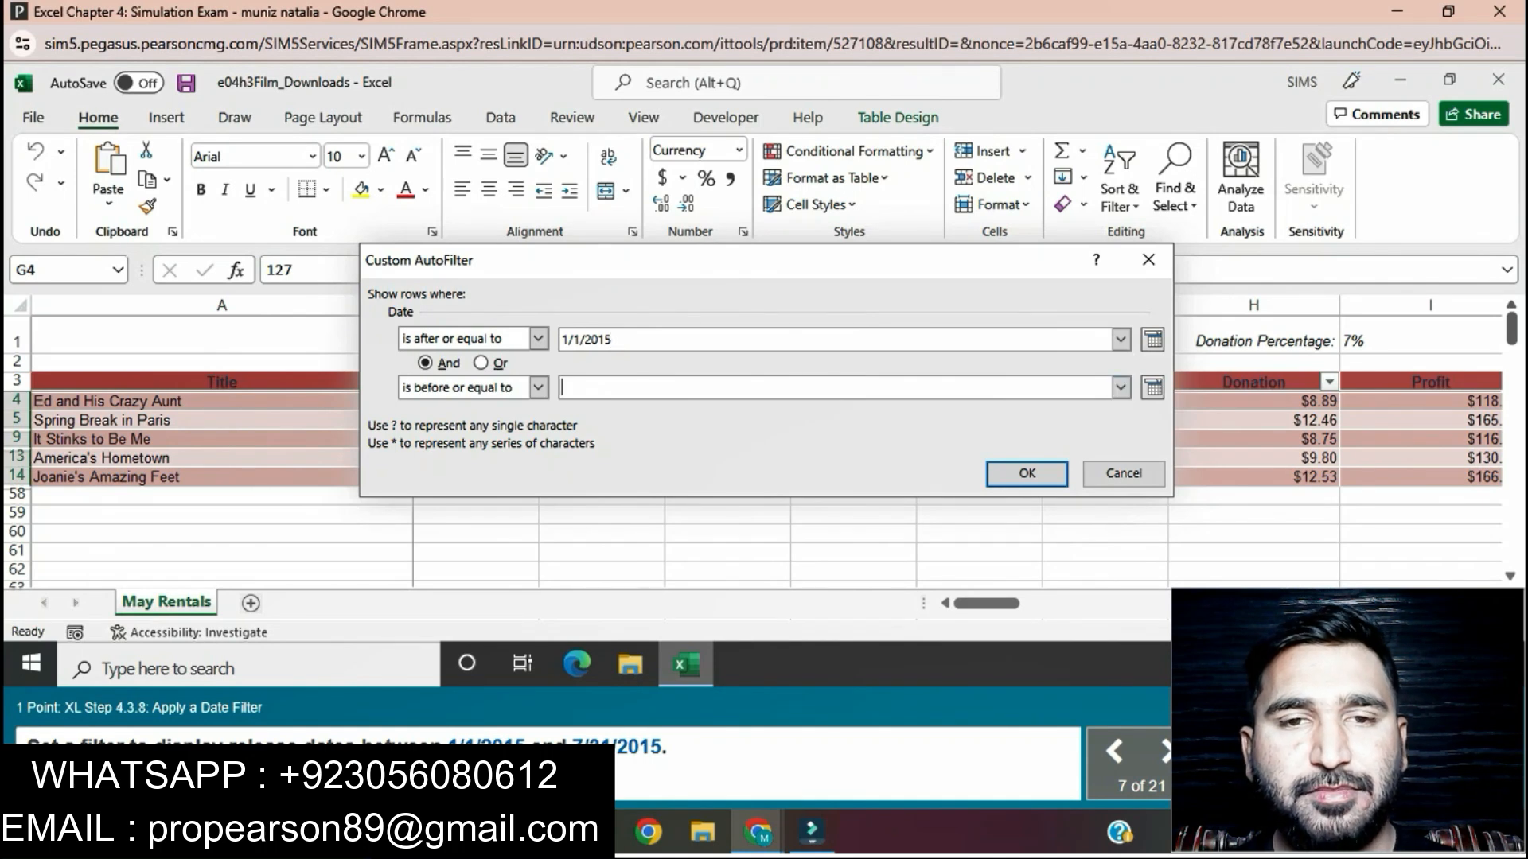
pyautogui.write('7/31')
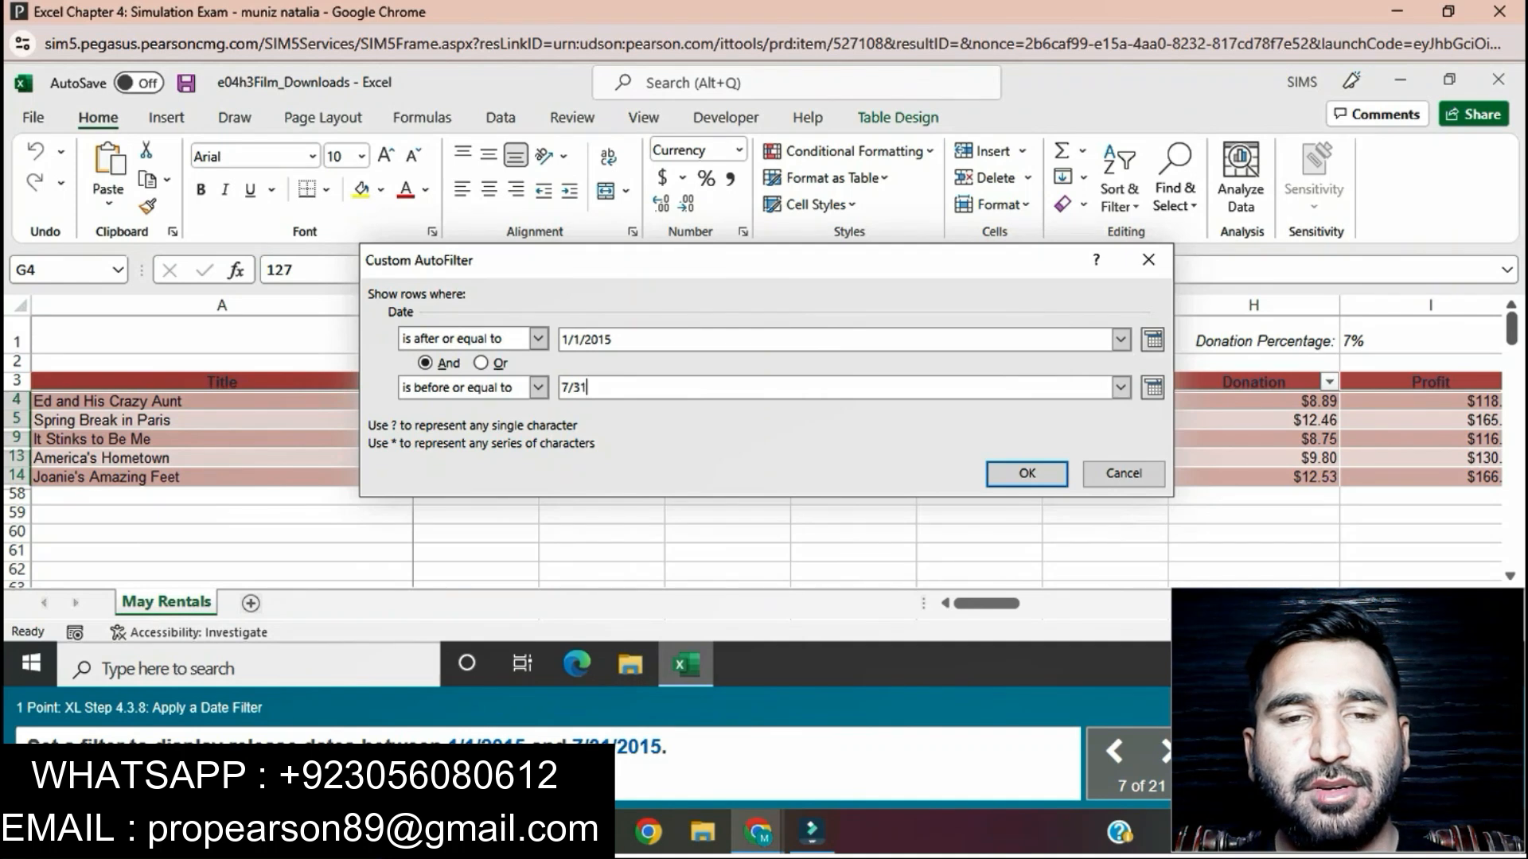
pyautogui.write('/2015')
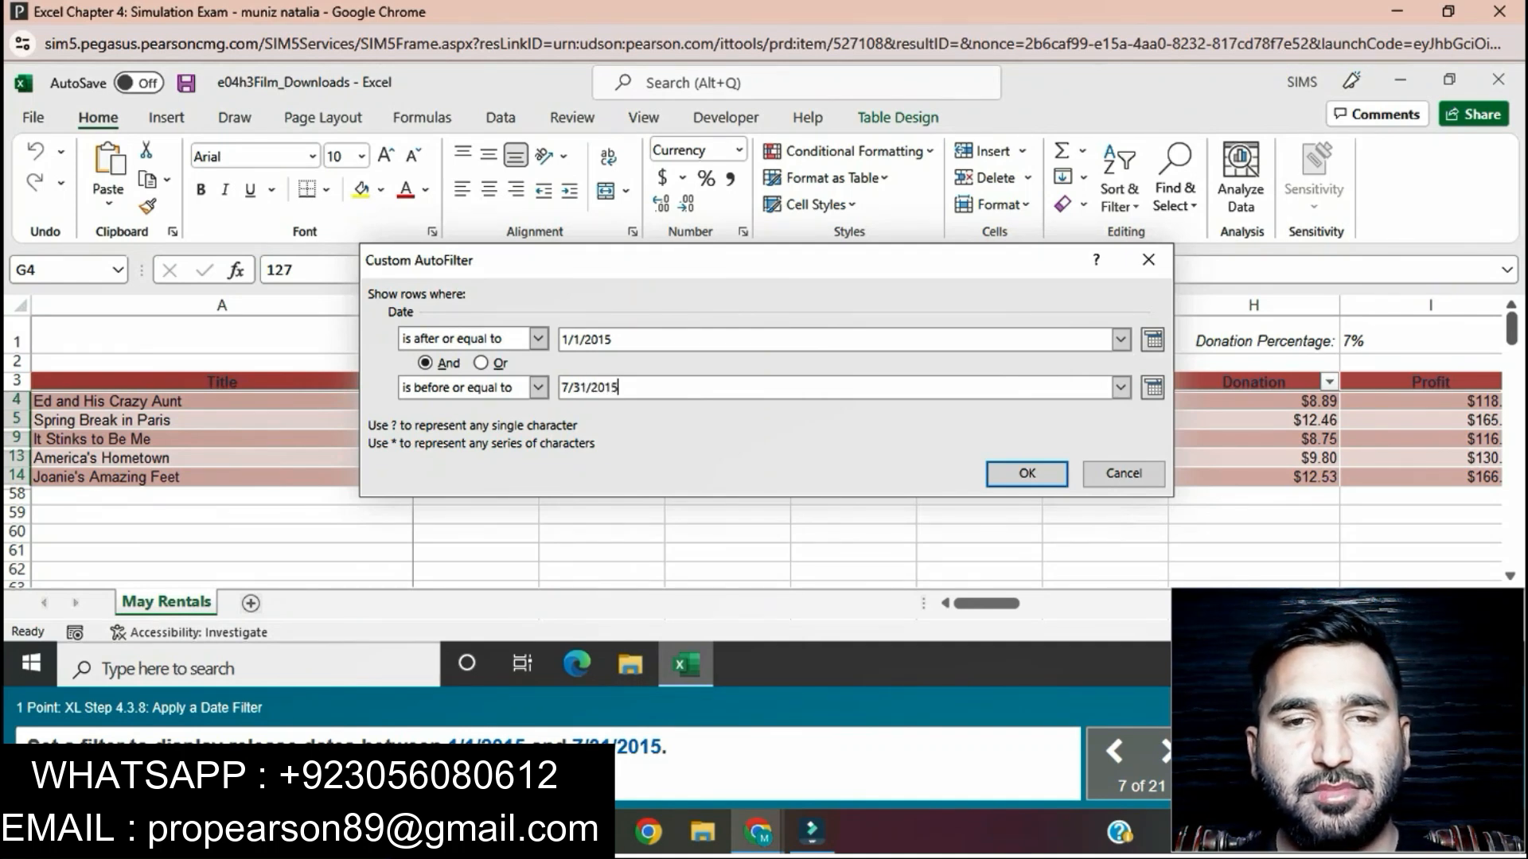
pyautogui.press('Return')
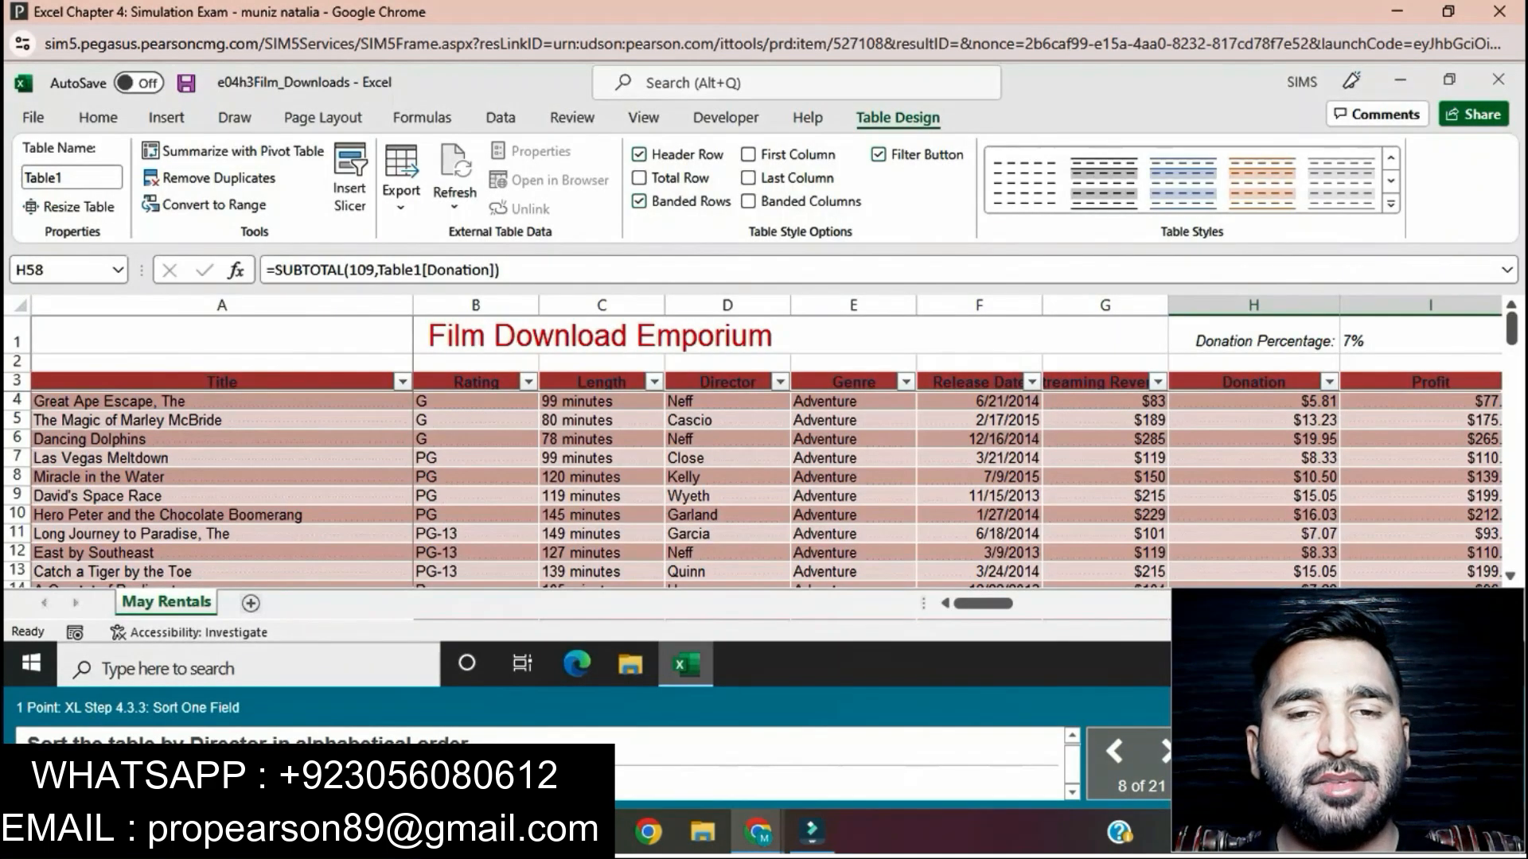
# Step: Sort the table by the Director field in alphabetical order, A to Z
pyautogui.click(727, 383)
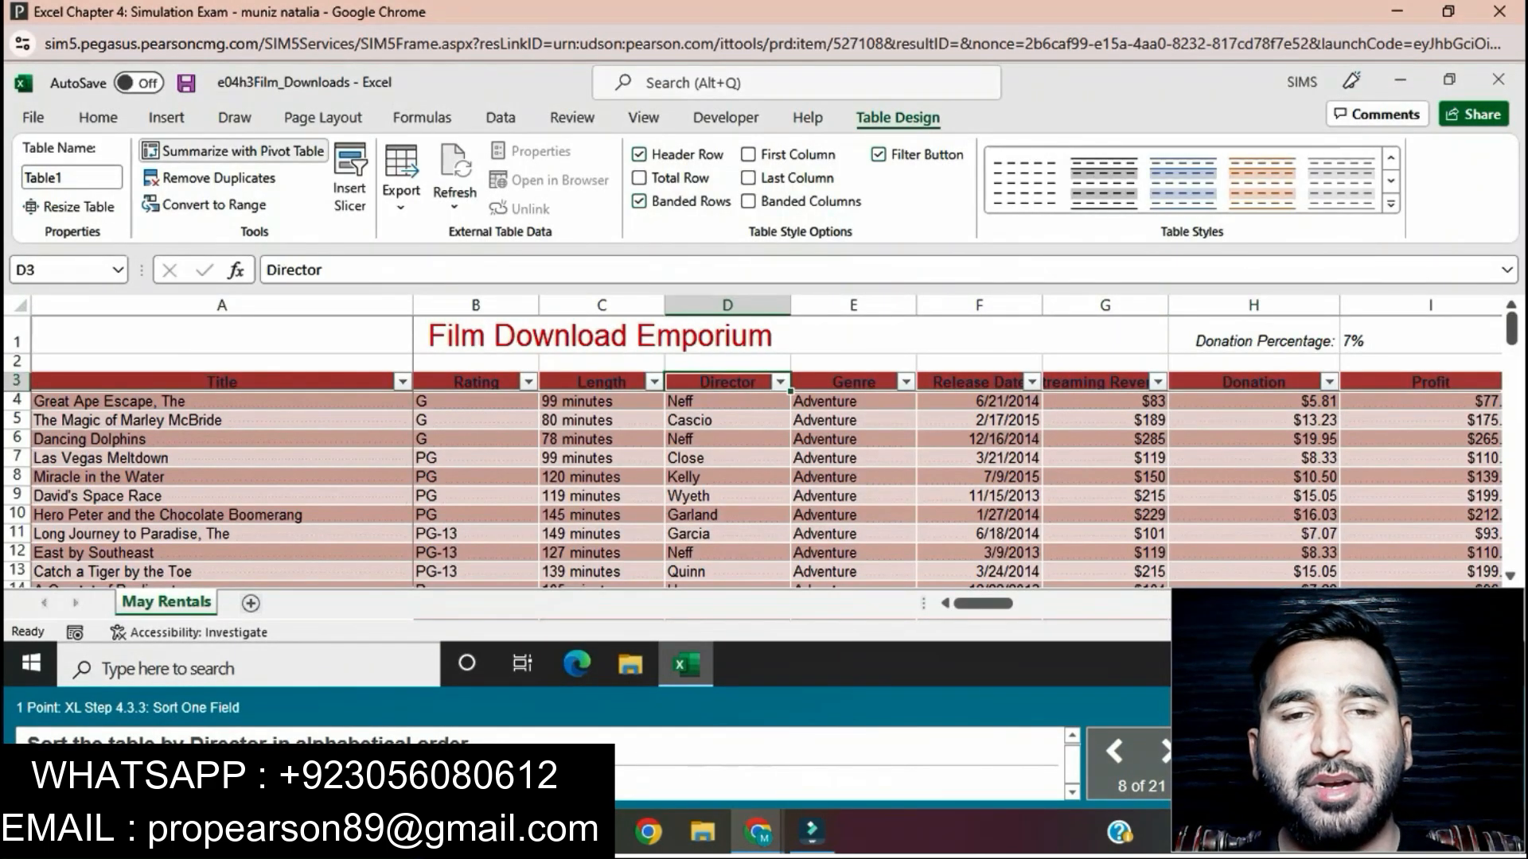
pyautogui.click(98, 118)
pyautogui.click(1120, 191)
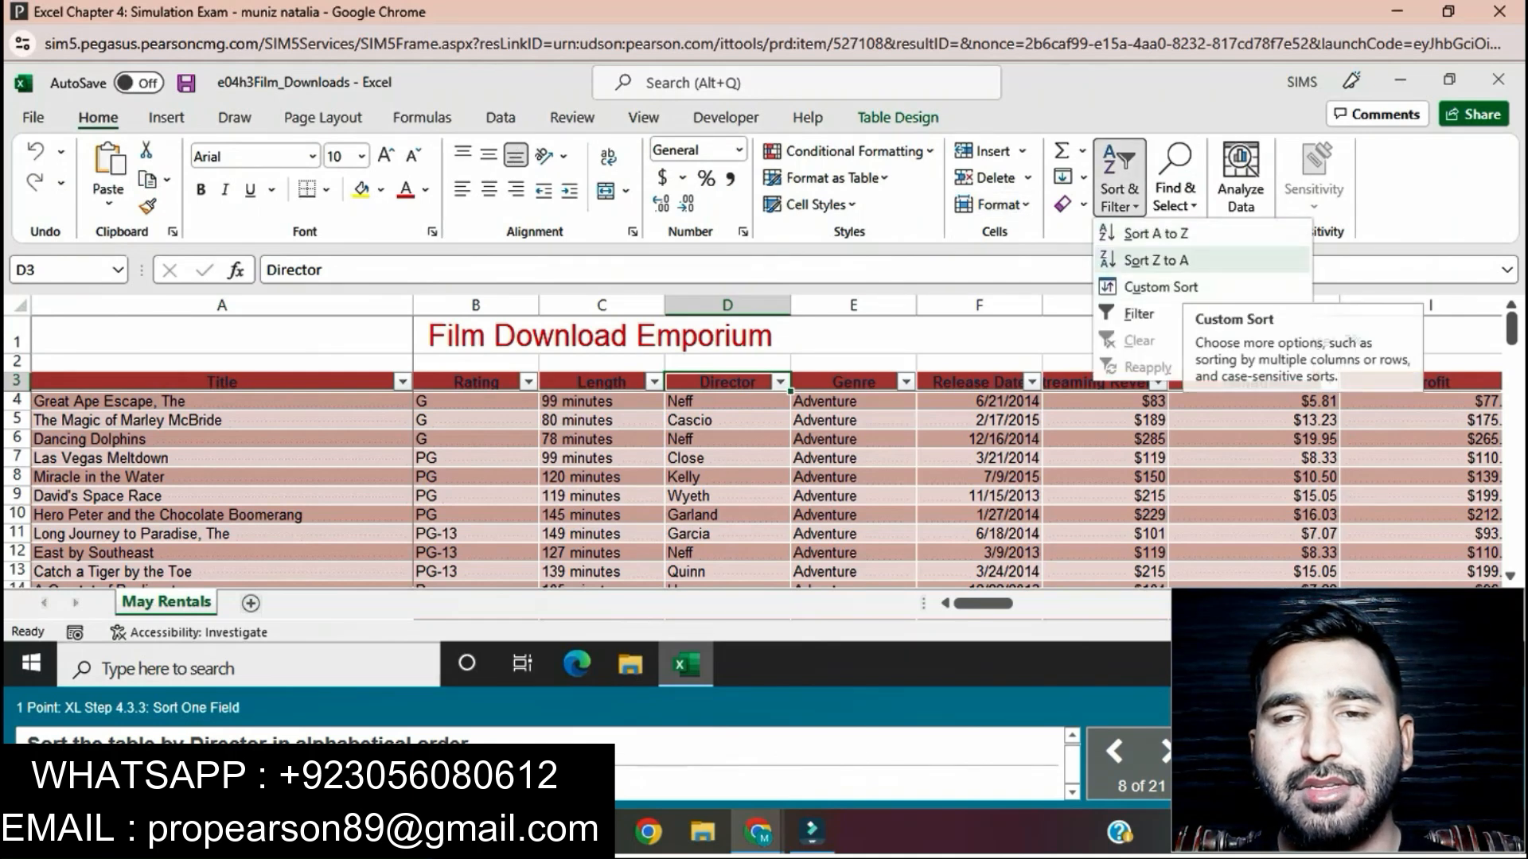
pyautogui.click(1156, 233)
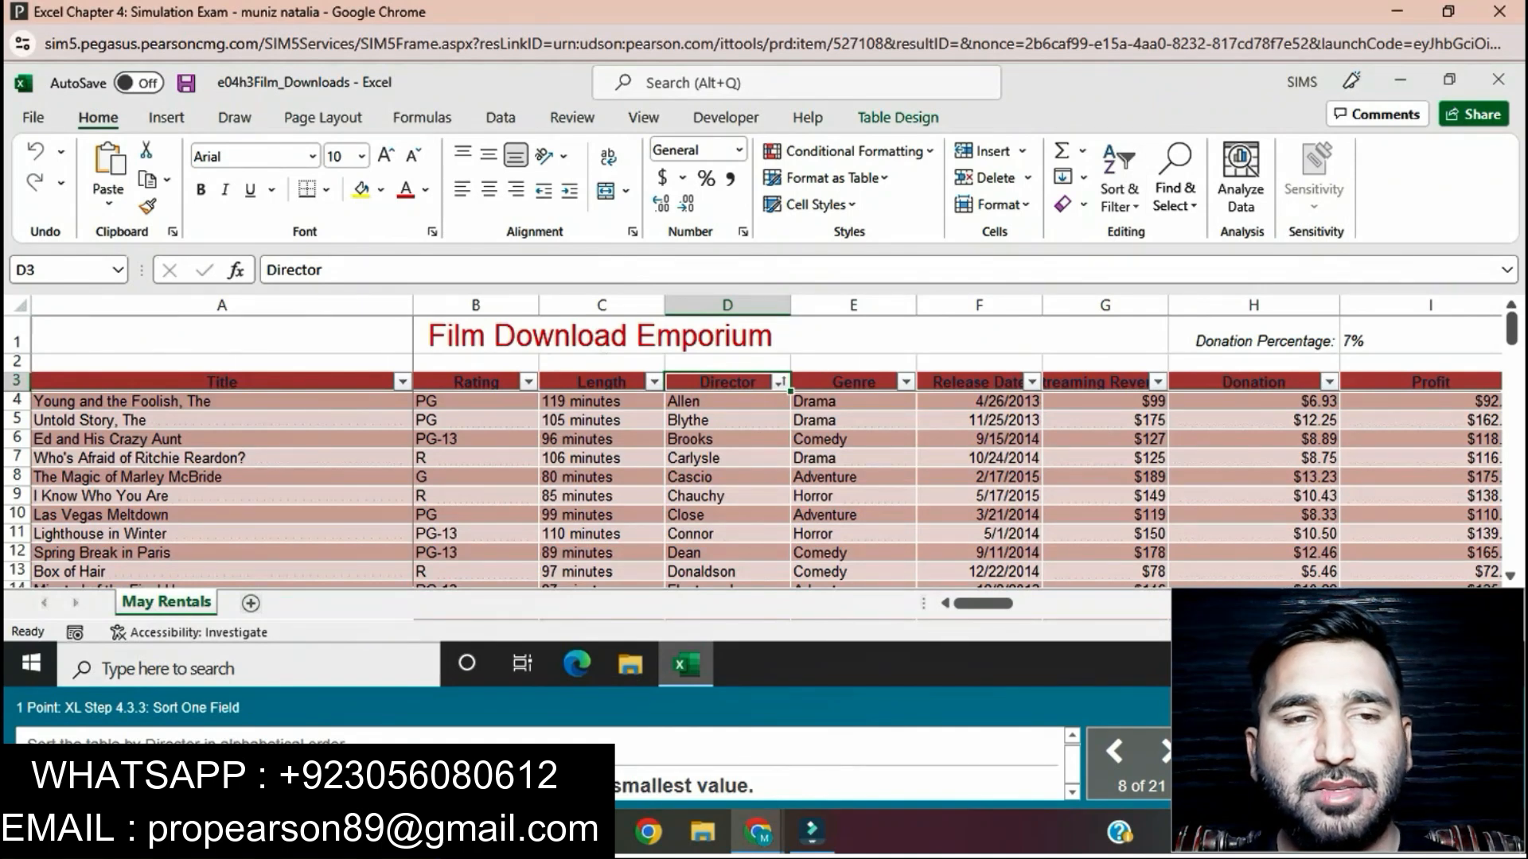
# Step: Sort the table by Streaming Revenues from largest to smallest
pyautogui.click(1097, 382)
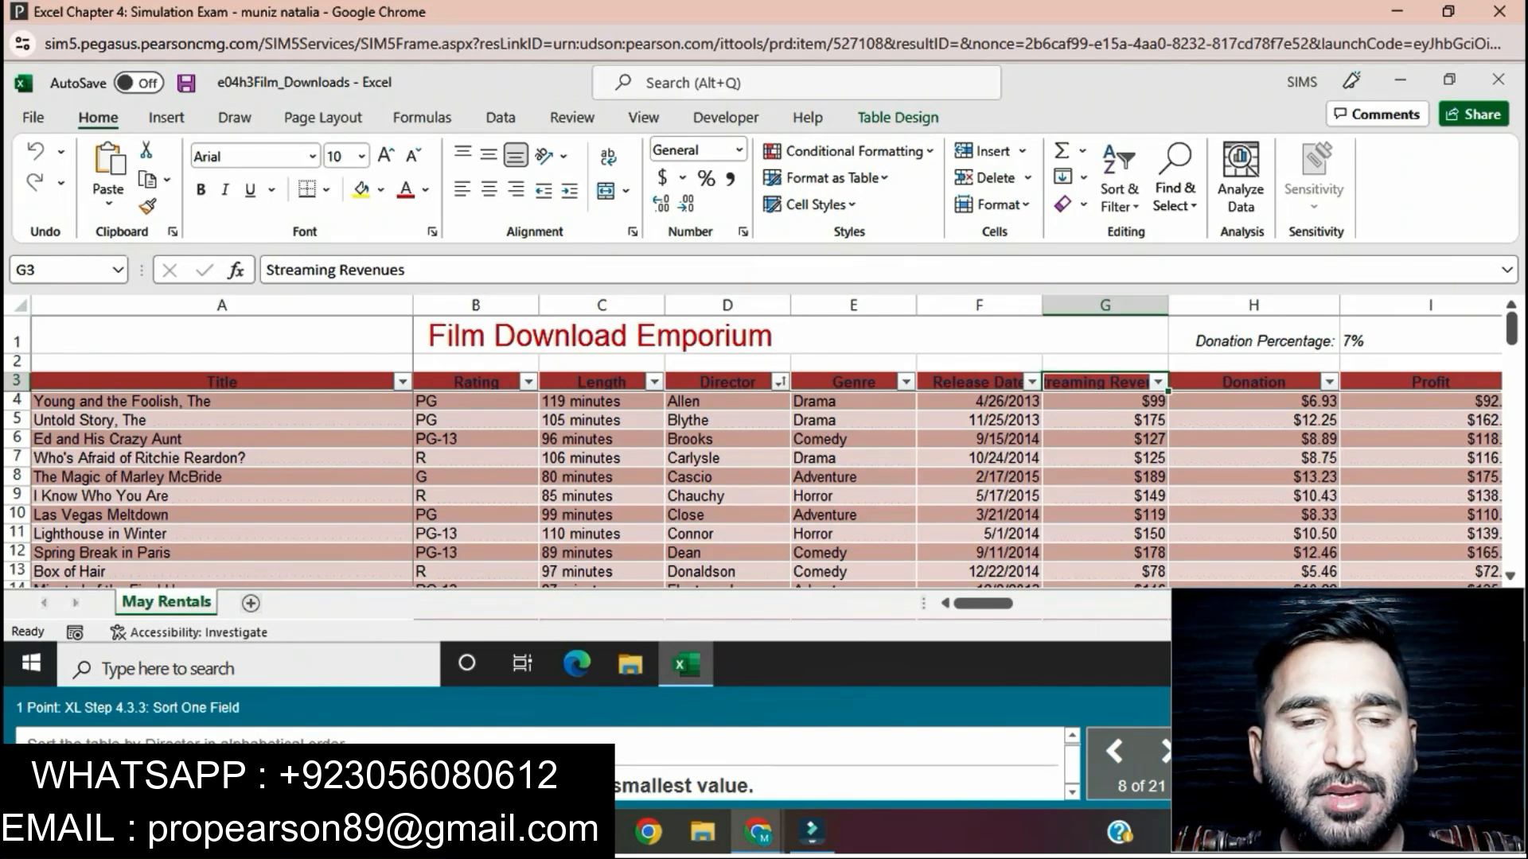
pyautogui.click(1119, 179)
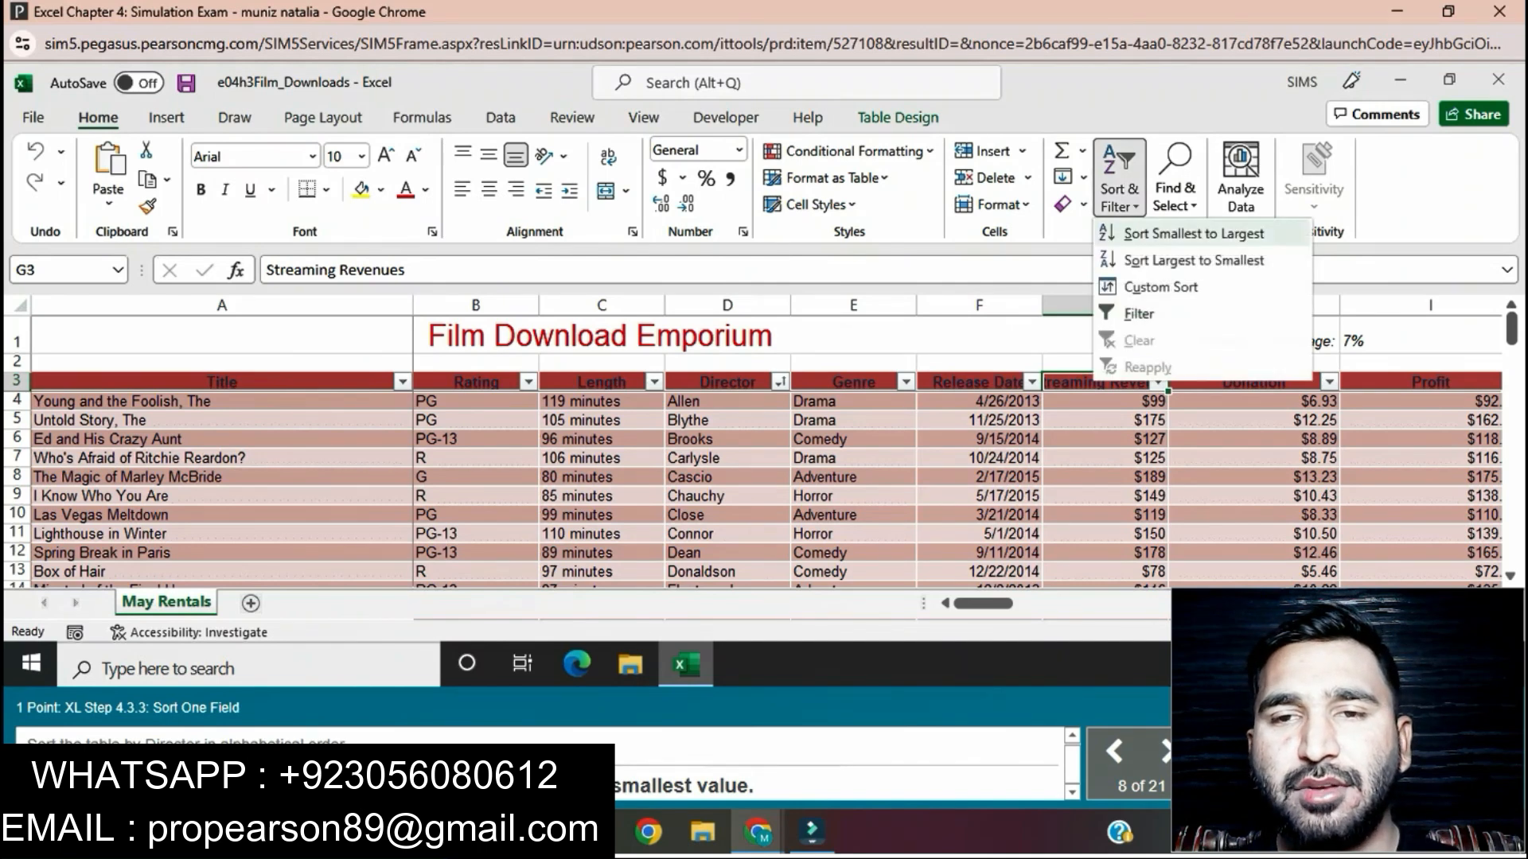
pyautogui.click(1192, 260)
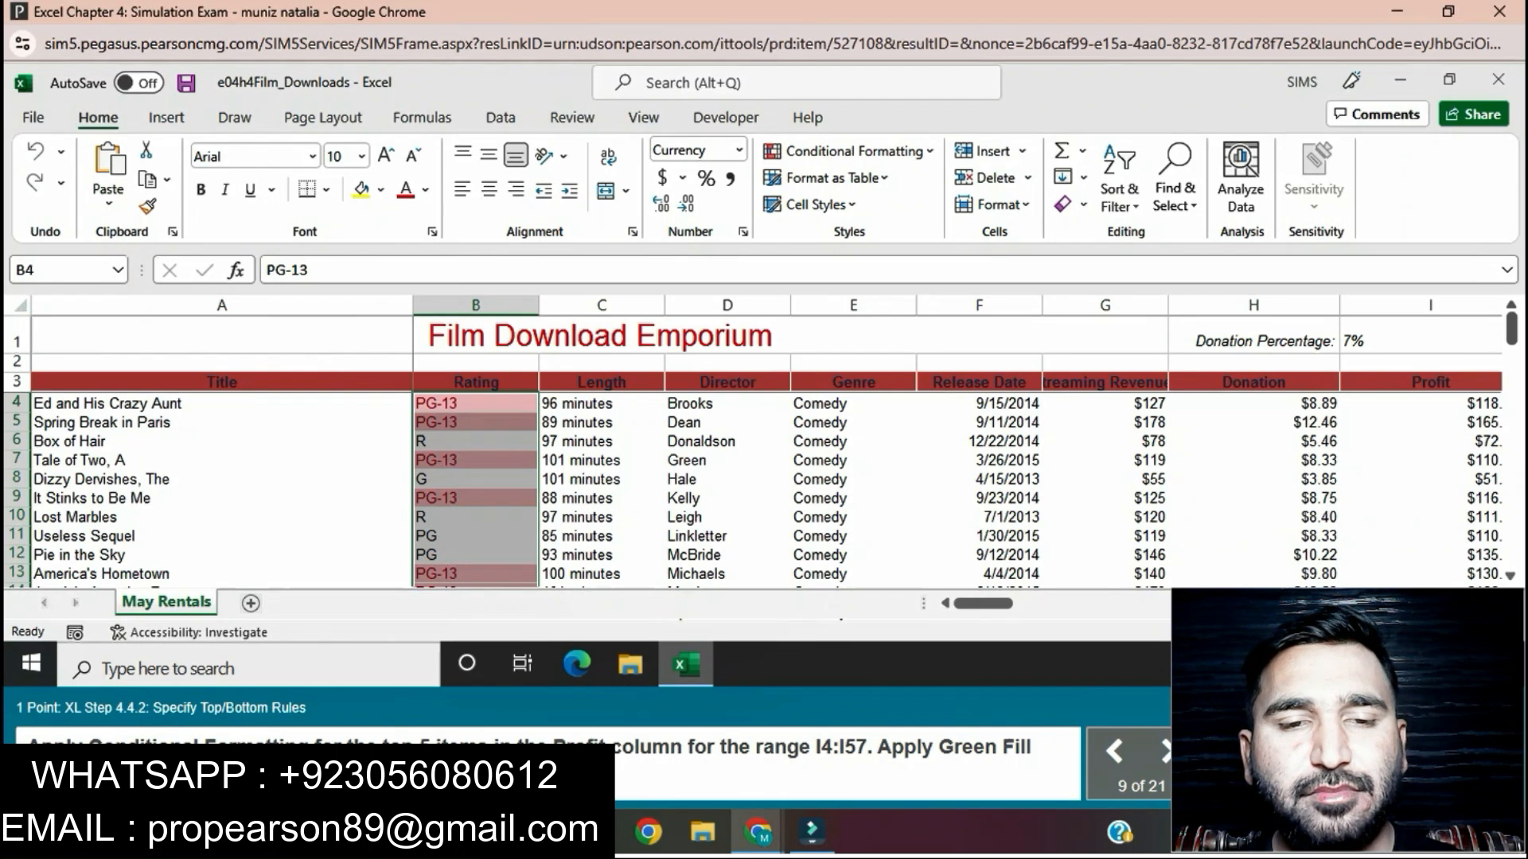
# Step: Apply a Top Items conditional format to the Profit range I4:I57, highlighting the top 5 with Green Fill with Dark Green Text
pyautogui.moveTo(1420, 403); pyautogui.dragTo(1421, 597)
pyautogui.moveTo(1257, 597); pyautogui.dragTo(1253, 534)
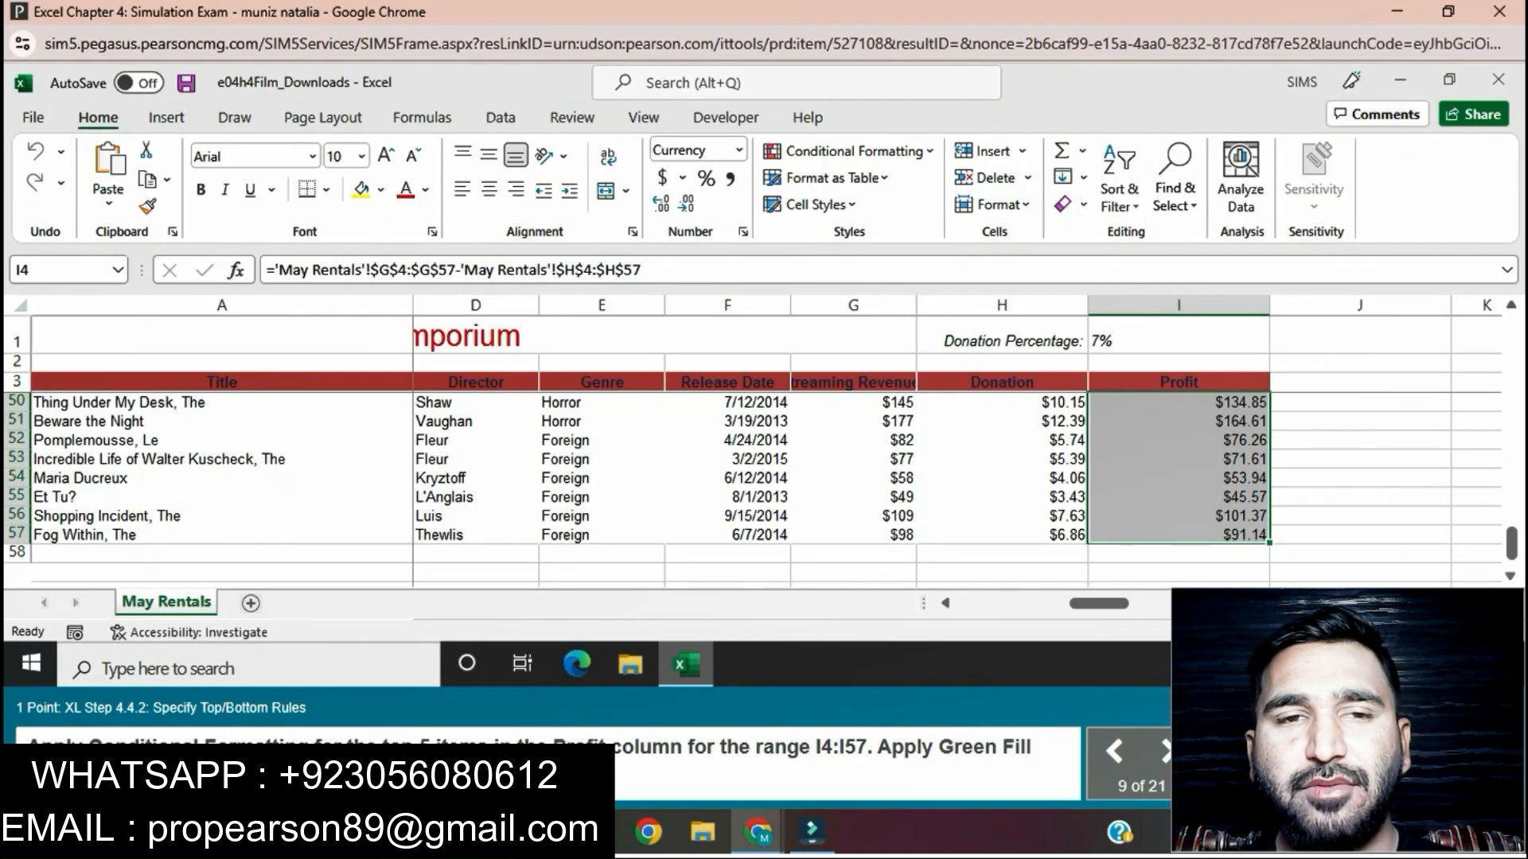
pyautogui.click(847, 151)
pyautogui.moveTo(875, 191)
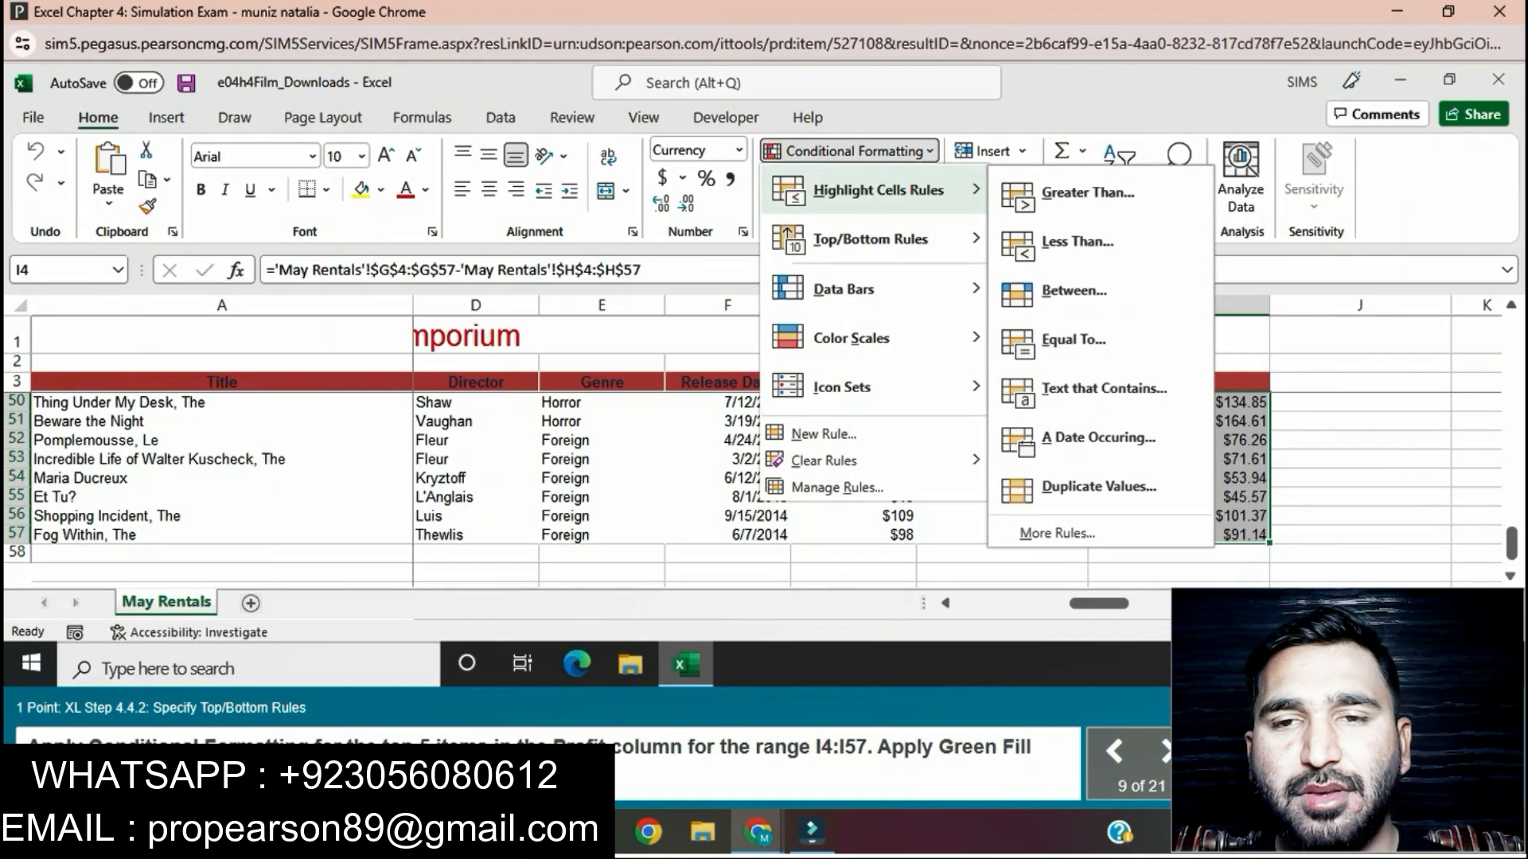
pyautogui.moveTo(876, 239)
pyautogui.click(1090, 239)
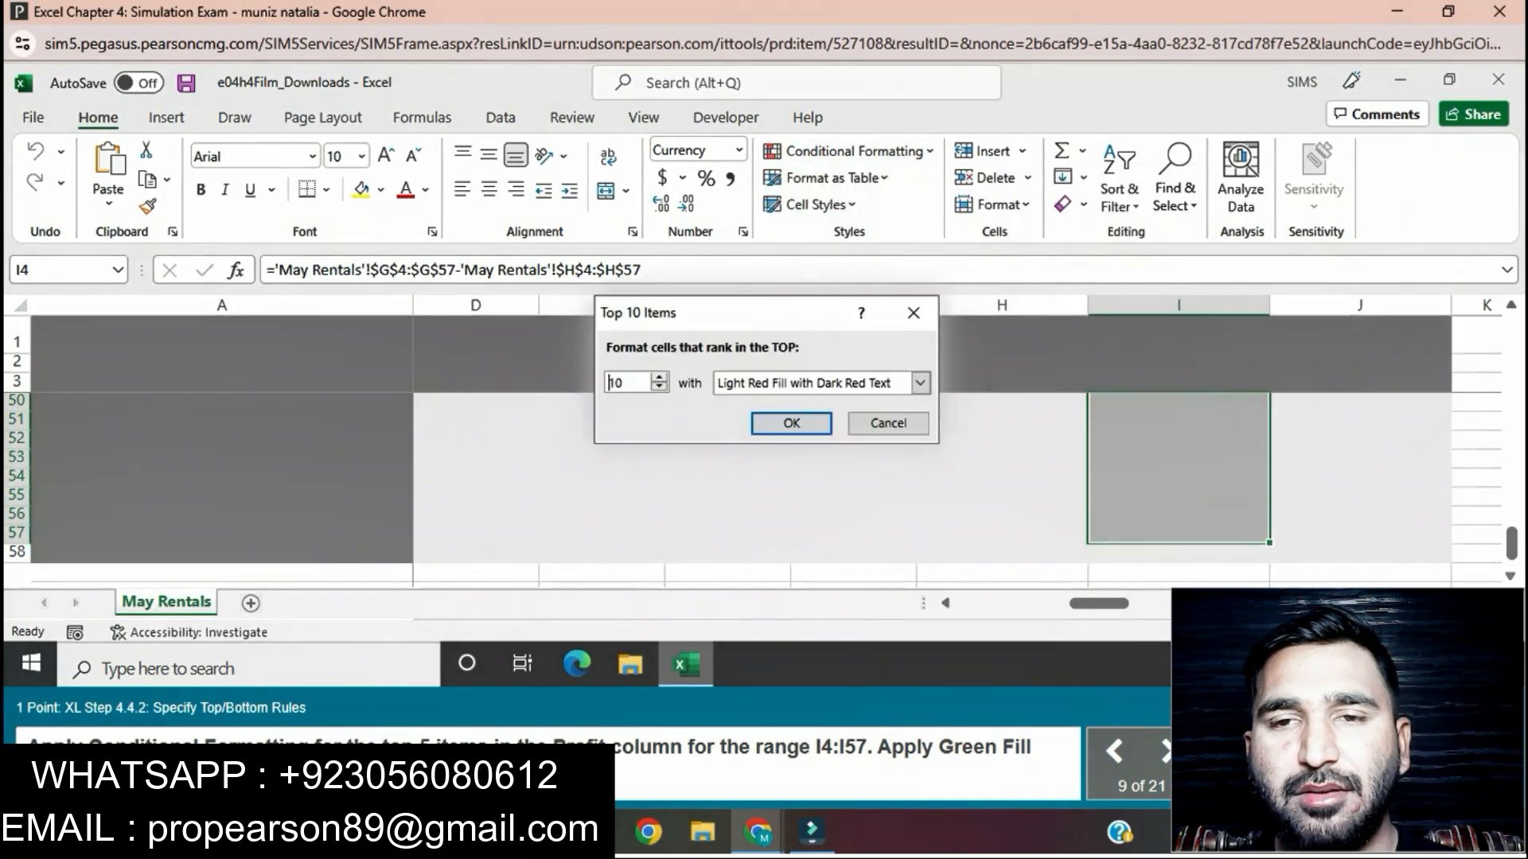
pyautogui.click(659, 389)
pyautogui.click(659, 388)
pyautogui.click(658, 389)
pyautogui.click(659, 388)
pyautogui.click(659, 389)
pyautogui.click(659, 389)
pyautogui.click(659, 377)
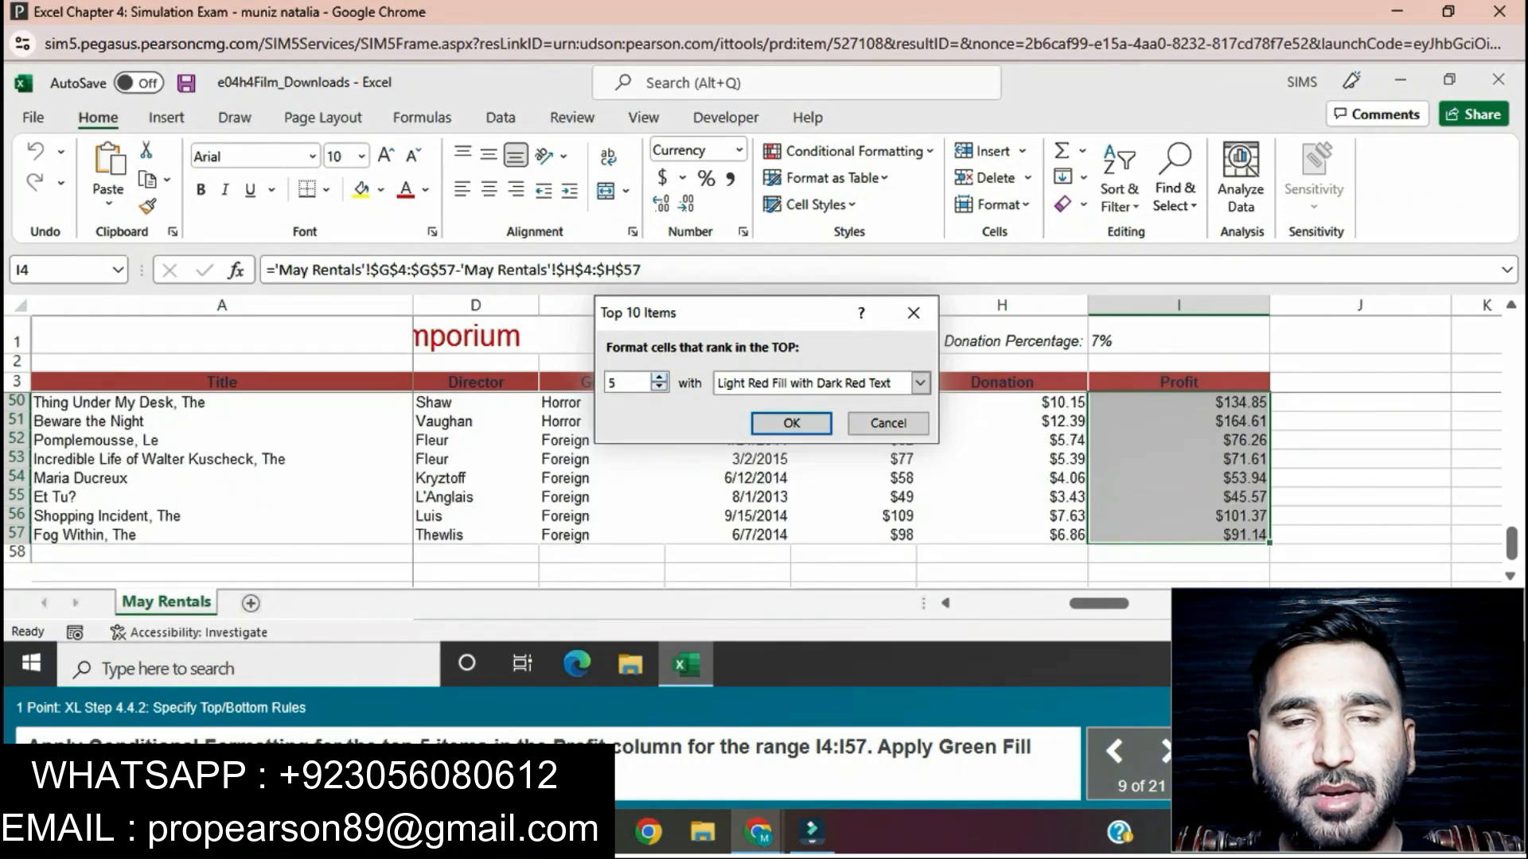
pyautogui.click(920, 383)
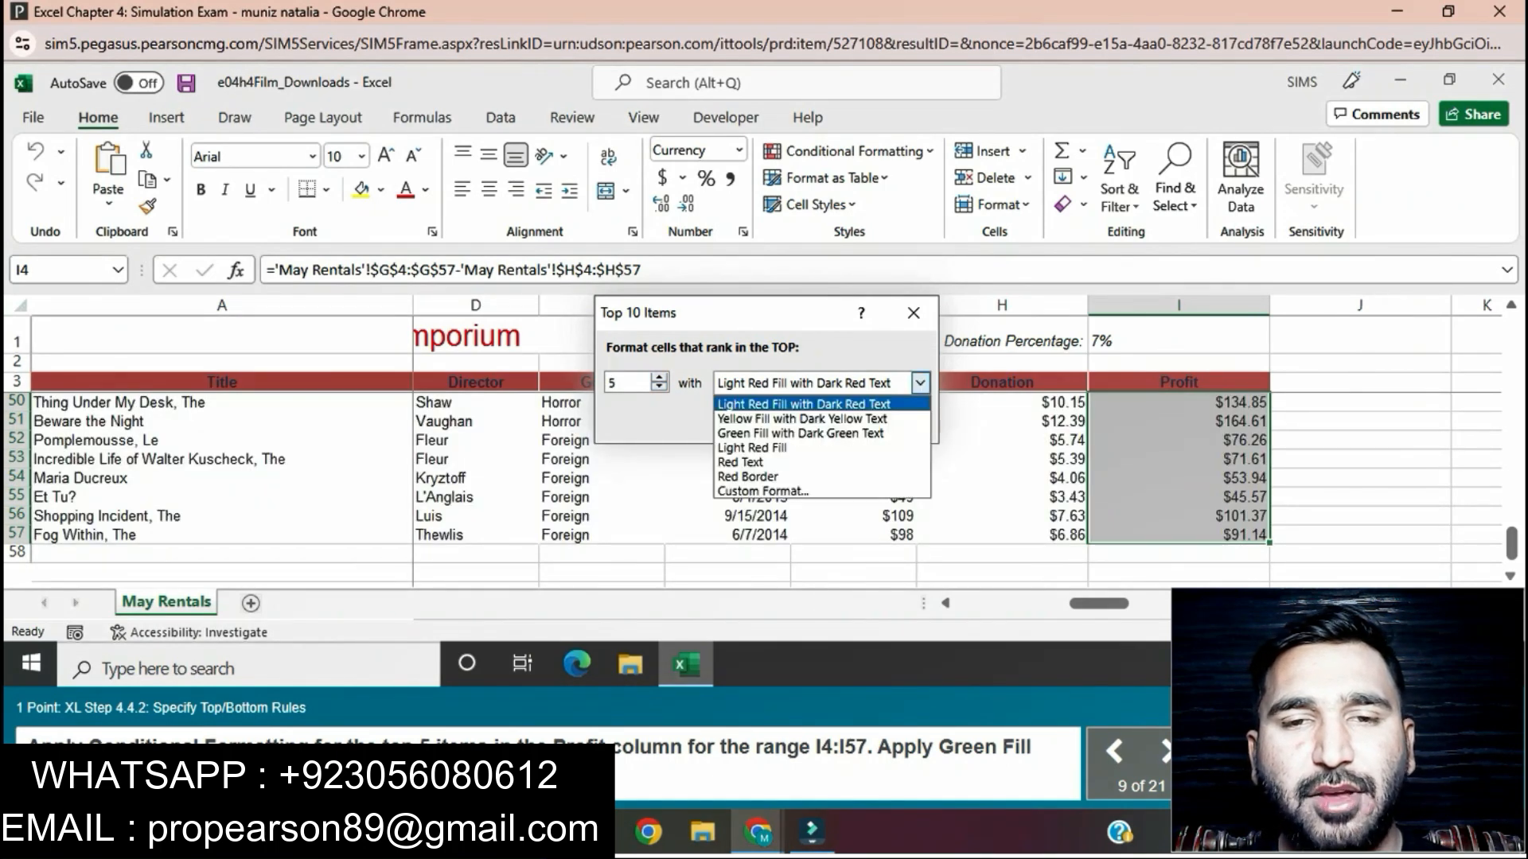
pyautogui.click(799, 433)
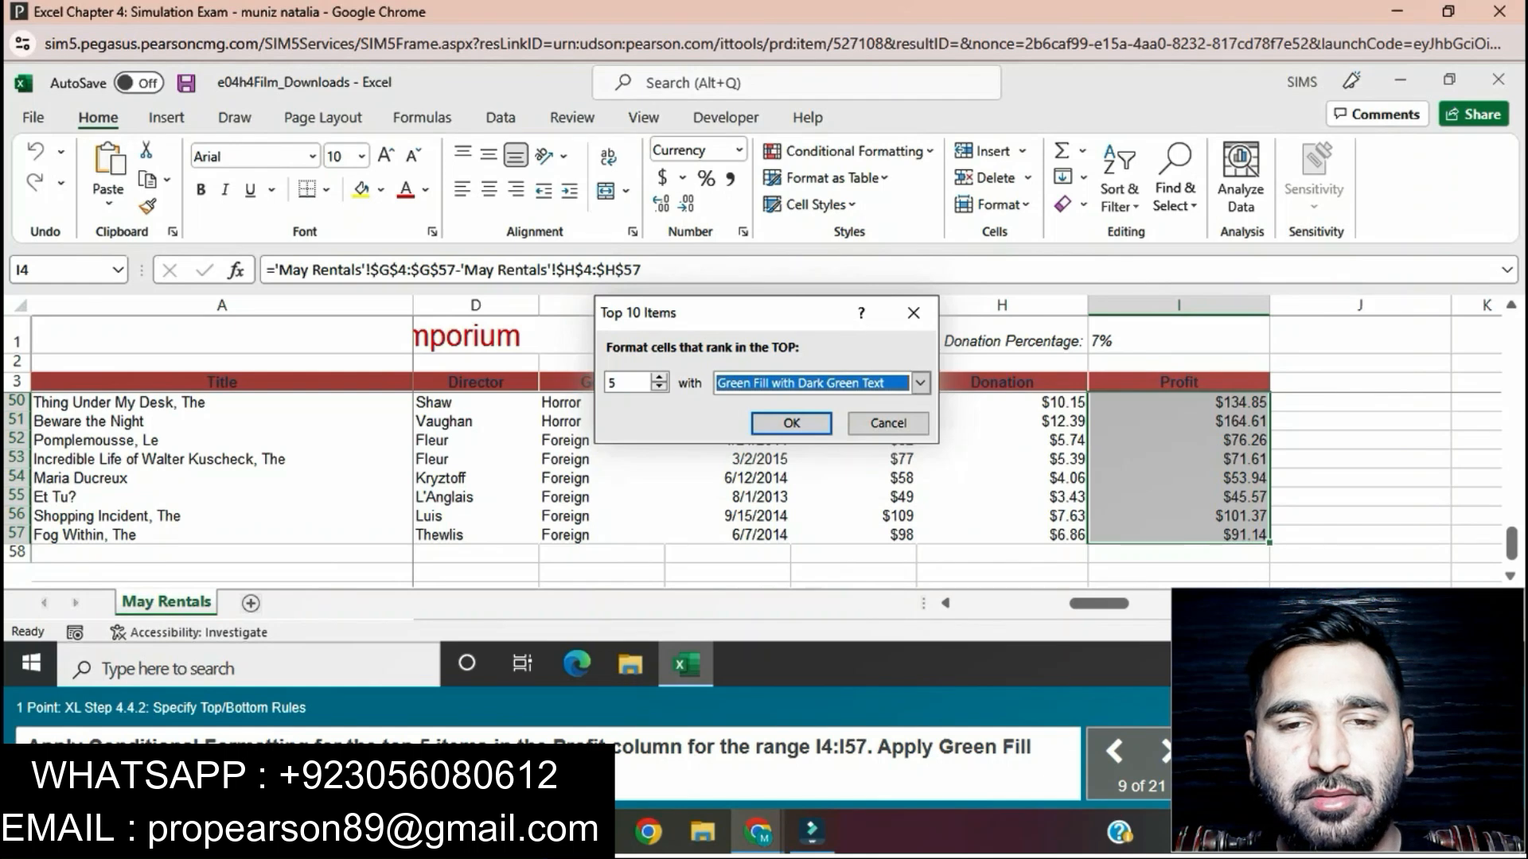
pyautogui.press('Return')
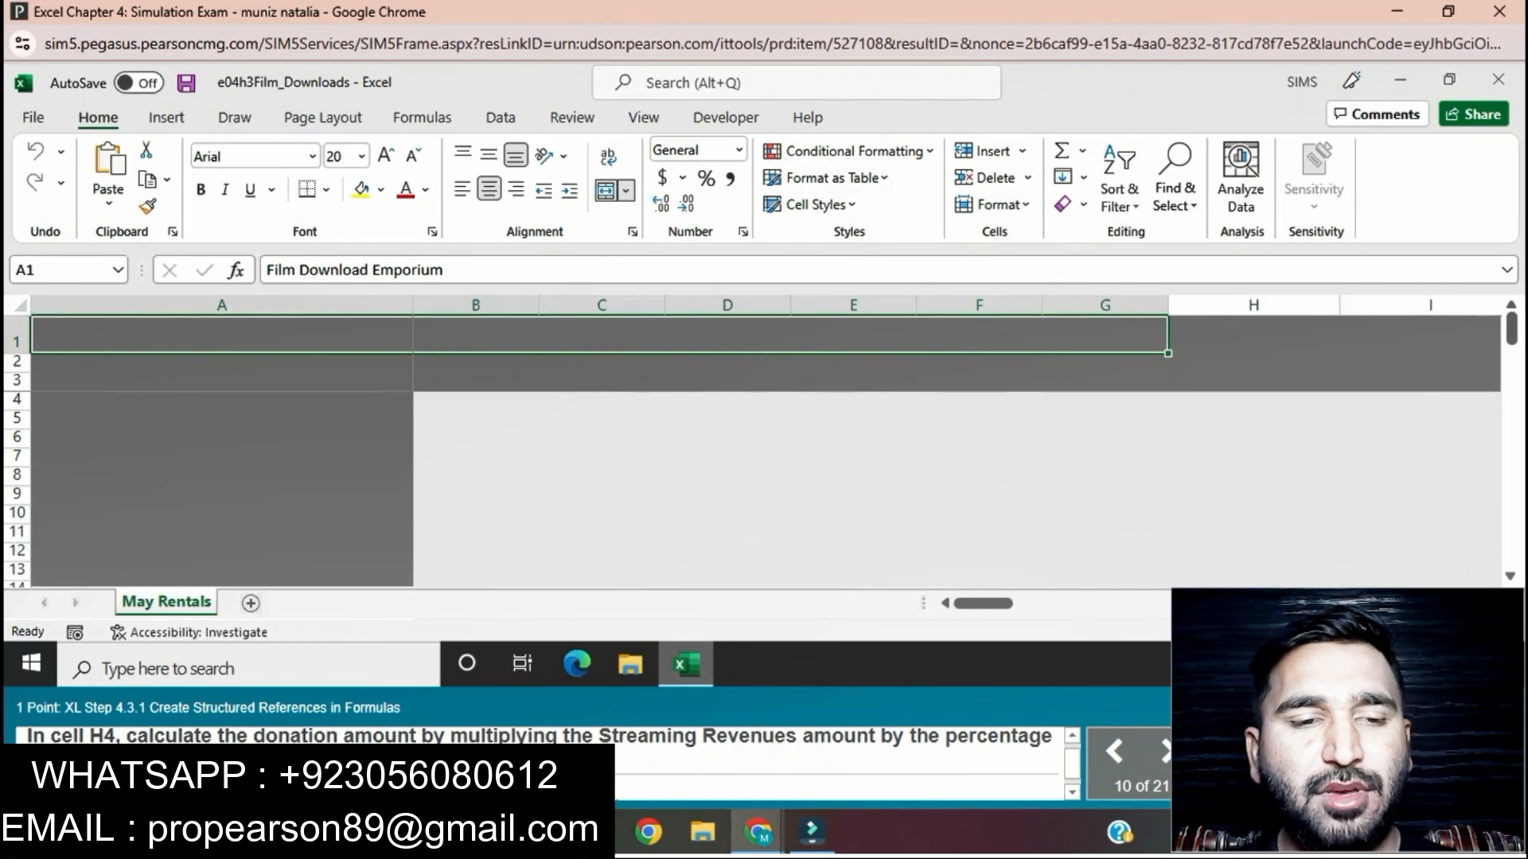
# Step: In H4, enter a Donation formula multiplying the row's Streaming Revenues by the absolute reference $I$1
pyautogui.click(1253, 401)
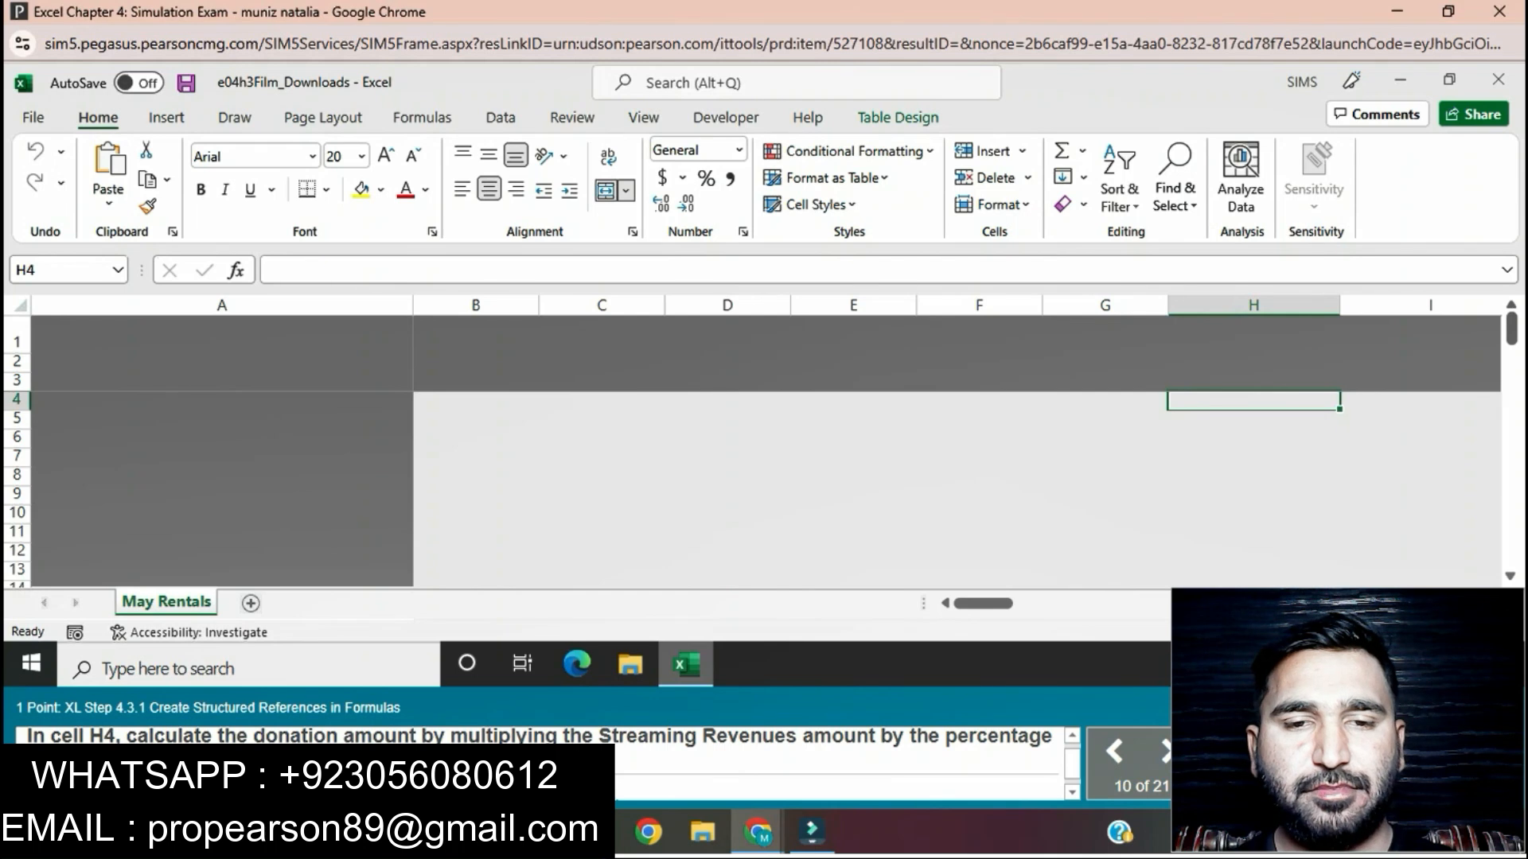
pyautogui.write('=')
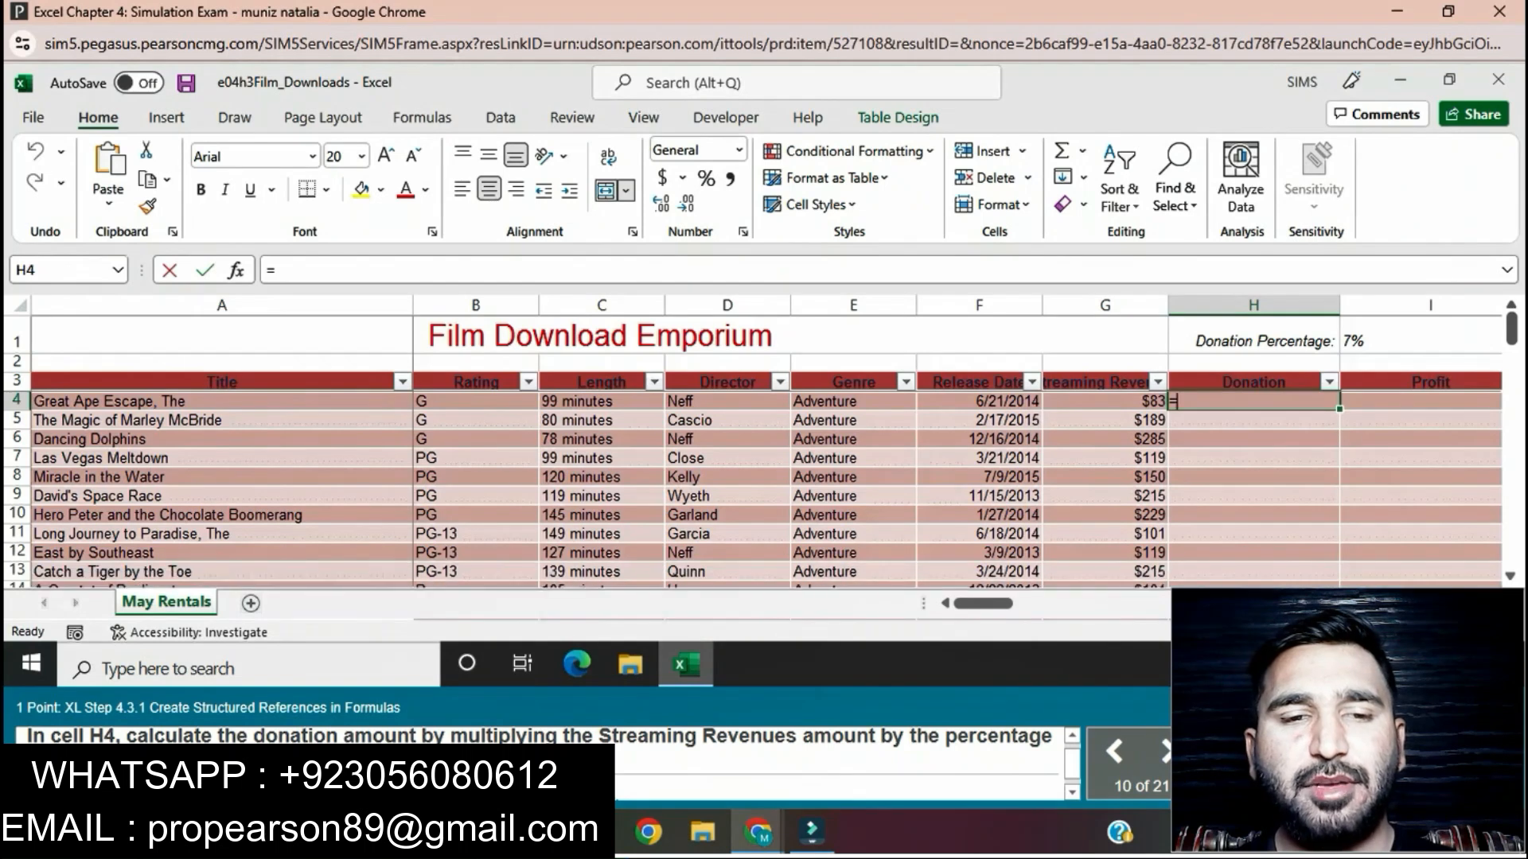
pyautogui.click(1106, 402)
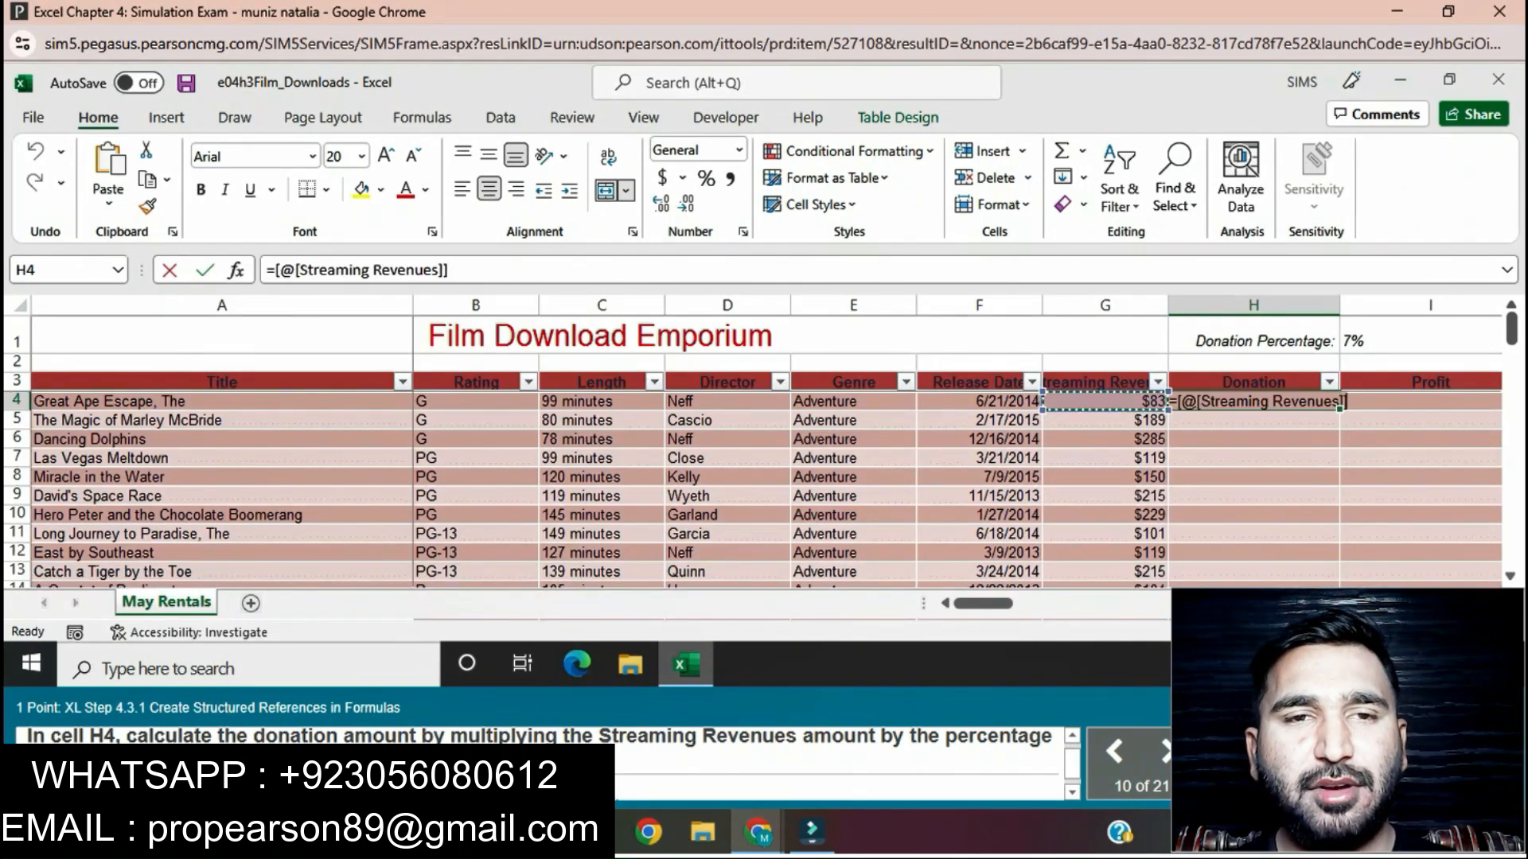
pyautogui.write('*')
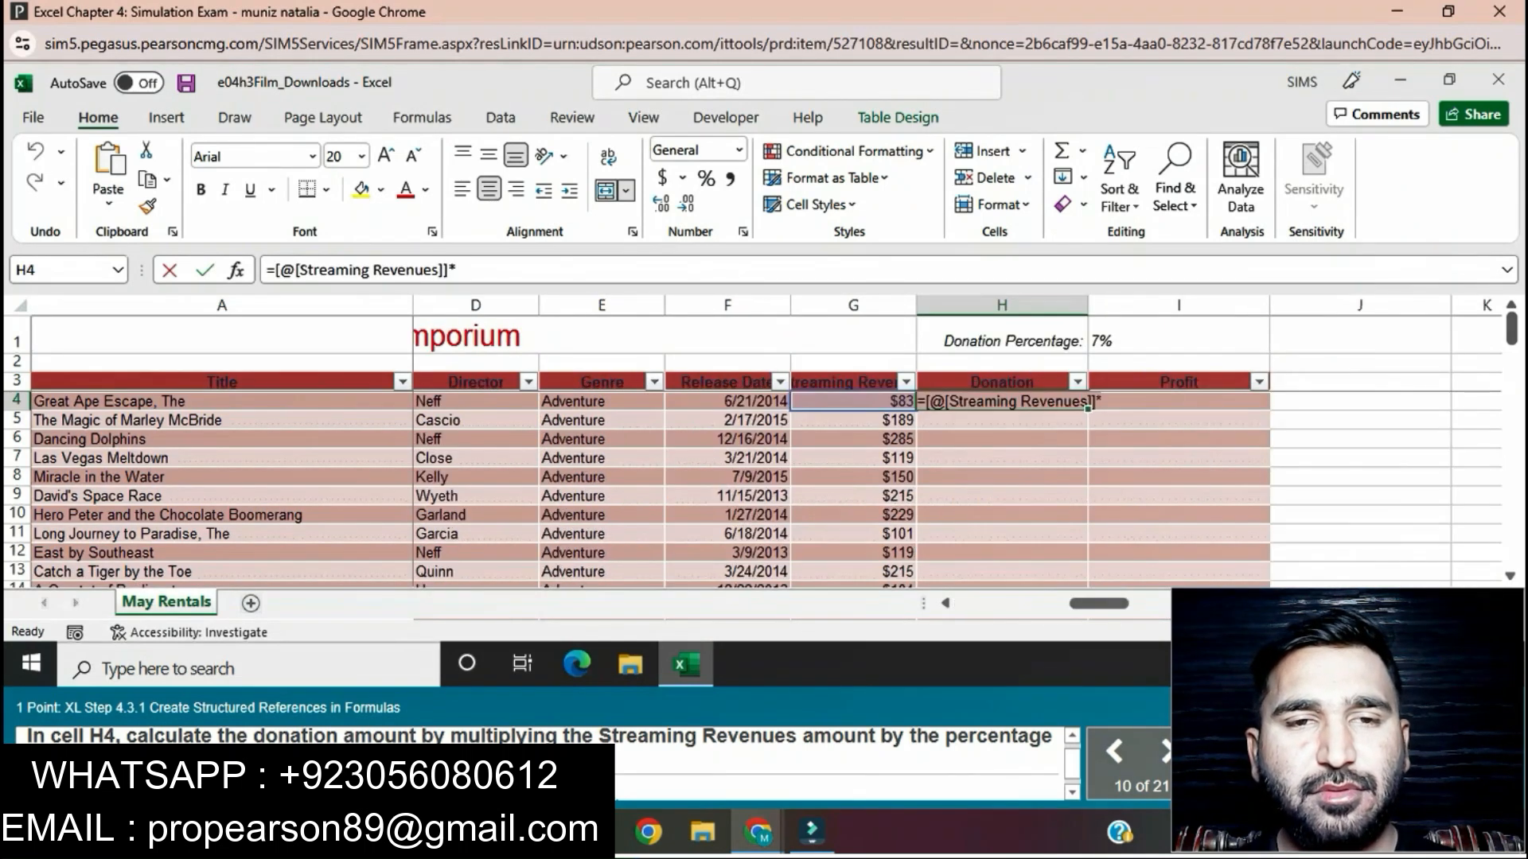
pyautogui.click(1177, 340)
pyautogui.press('F4')
pyautogui.press('Return')
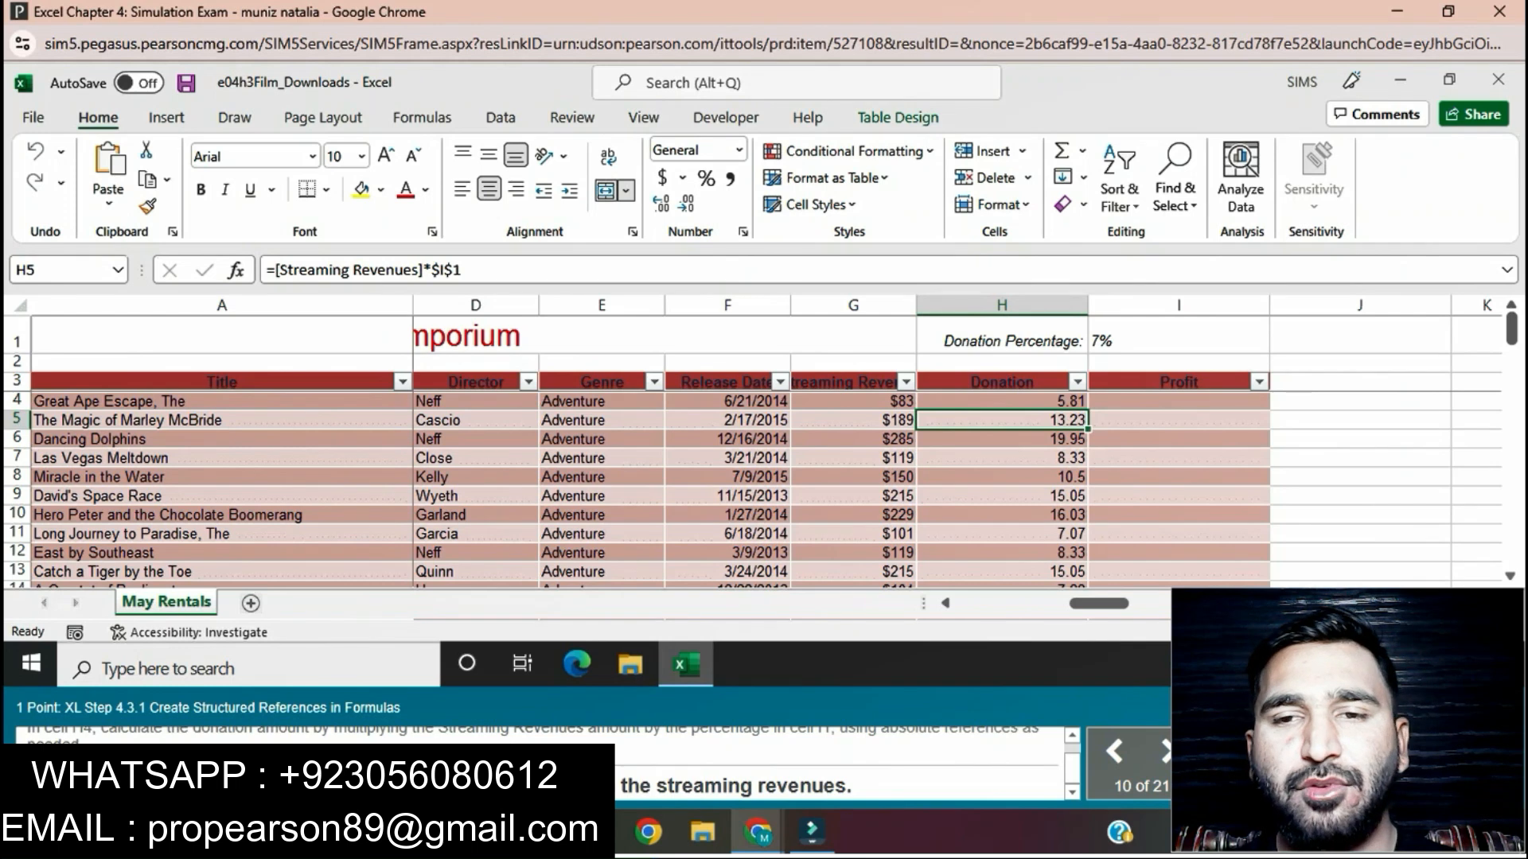
pyautogui.click(1179, 401)
pyautogui.write('=')
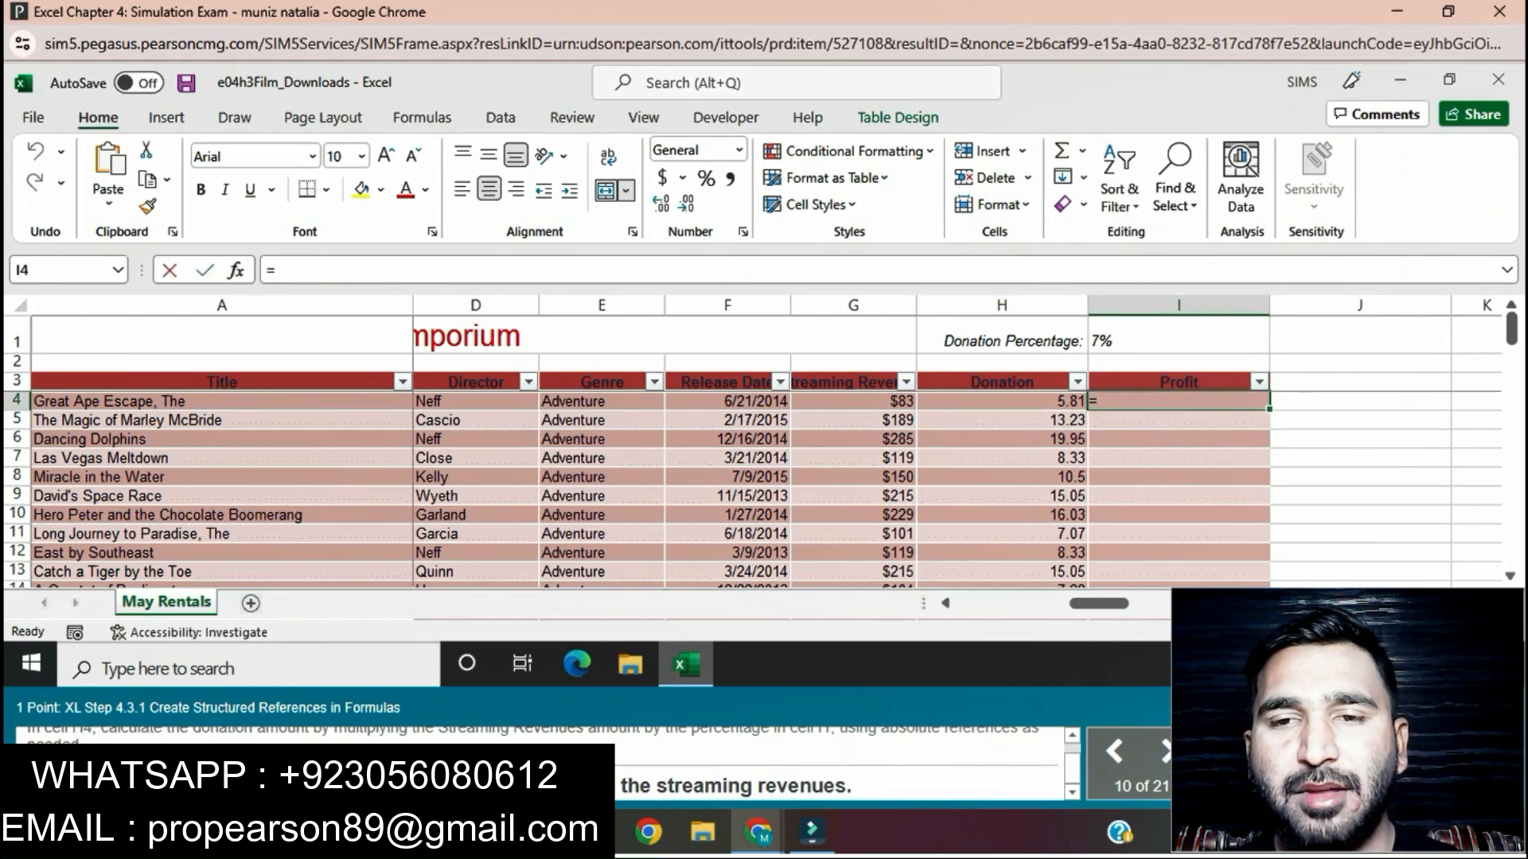
pyautogui.click(1002, 401)
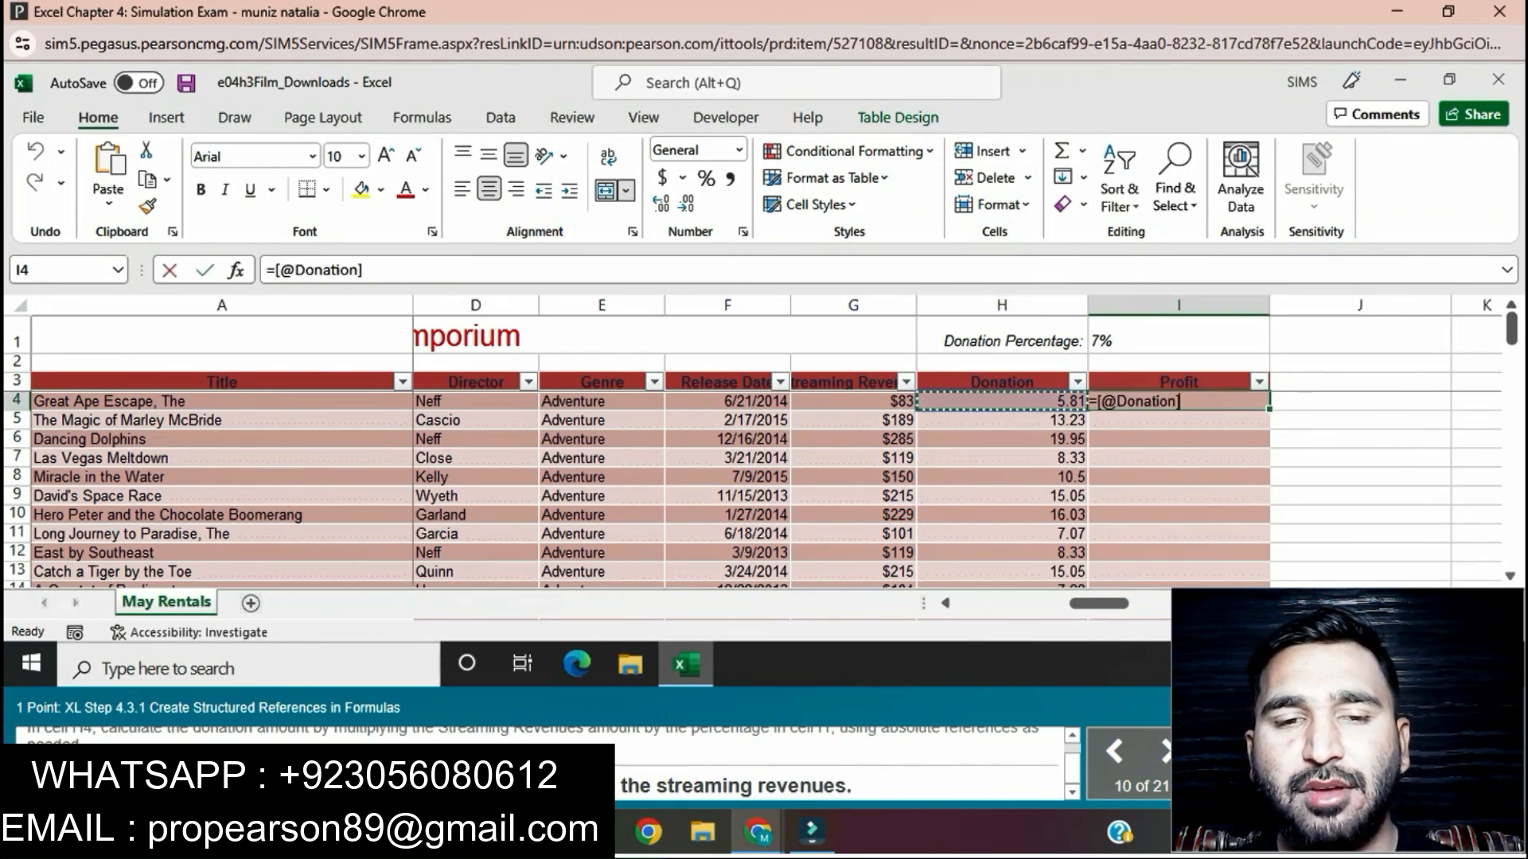
pyautogui.press('Left')
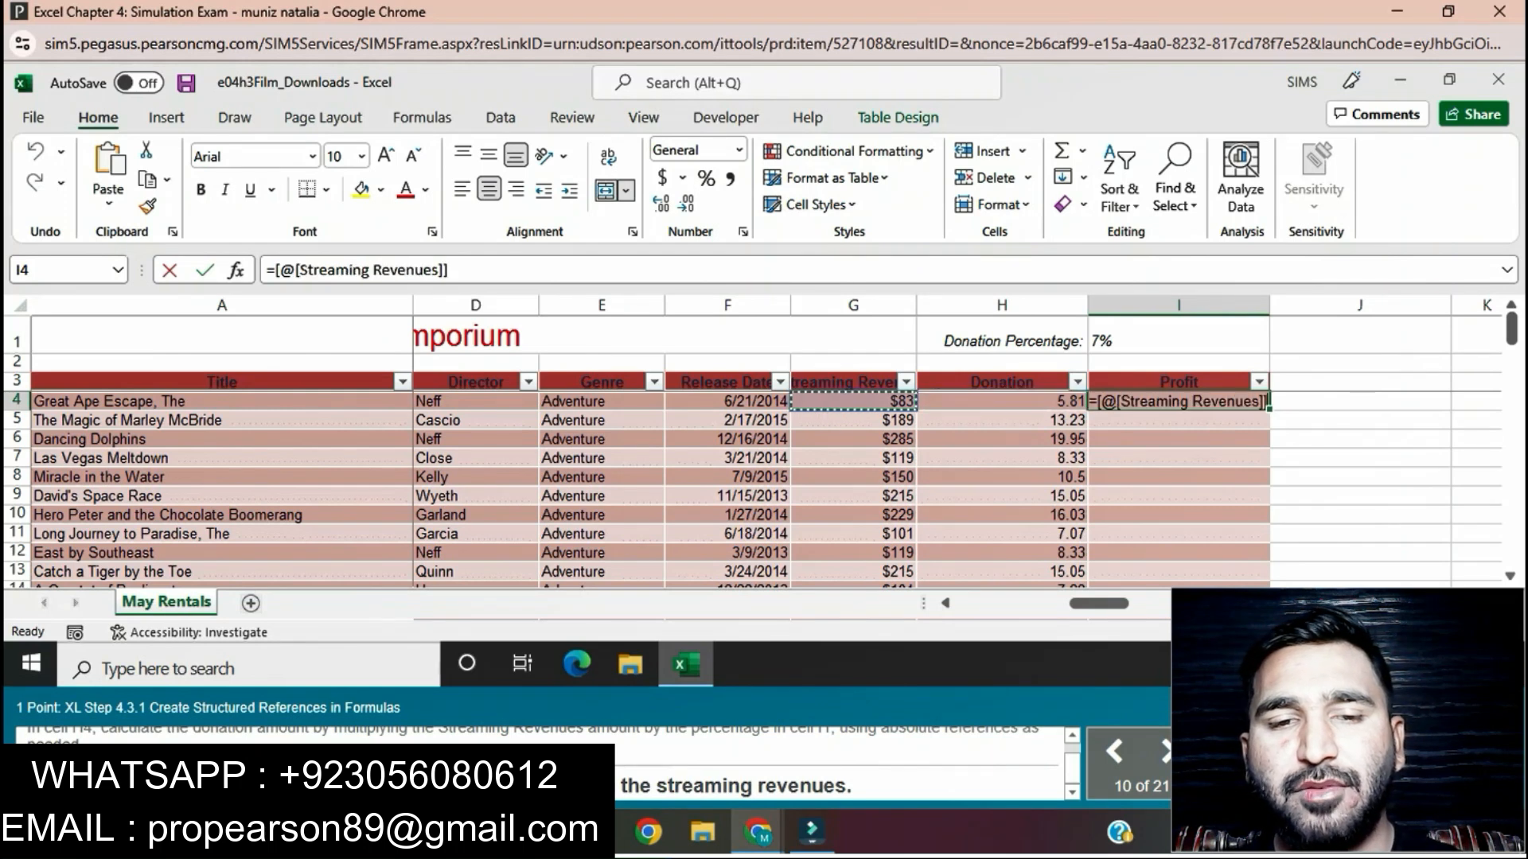
pyautogui.write('-')
pyautogui.press('Left')
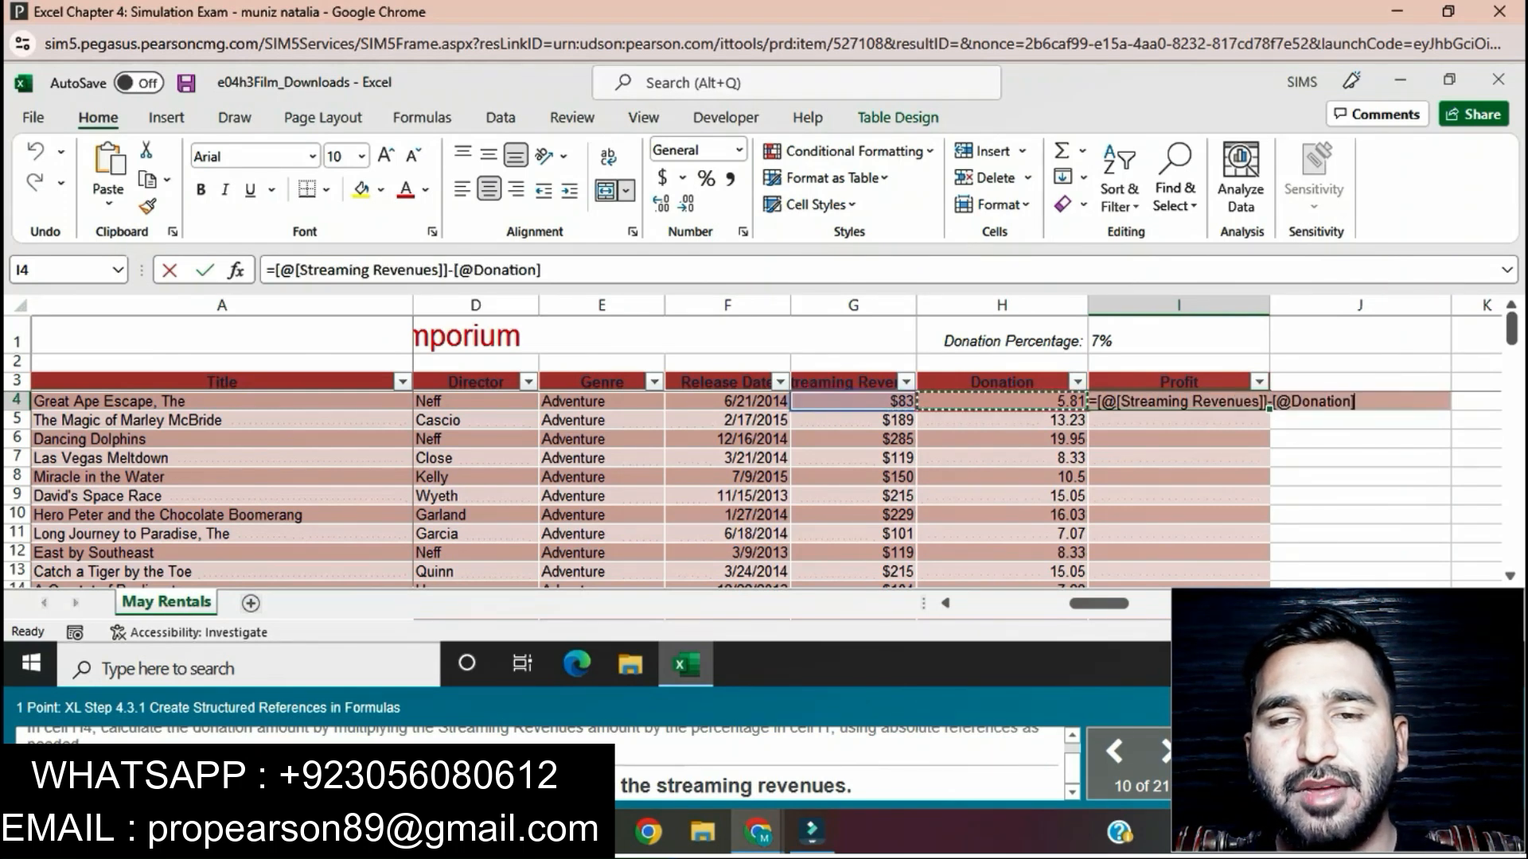
pyautogui.press('Return')
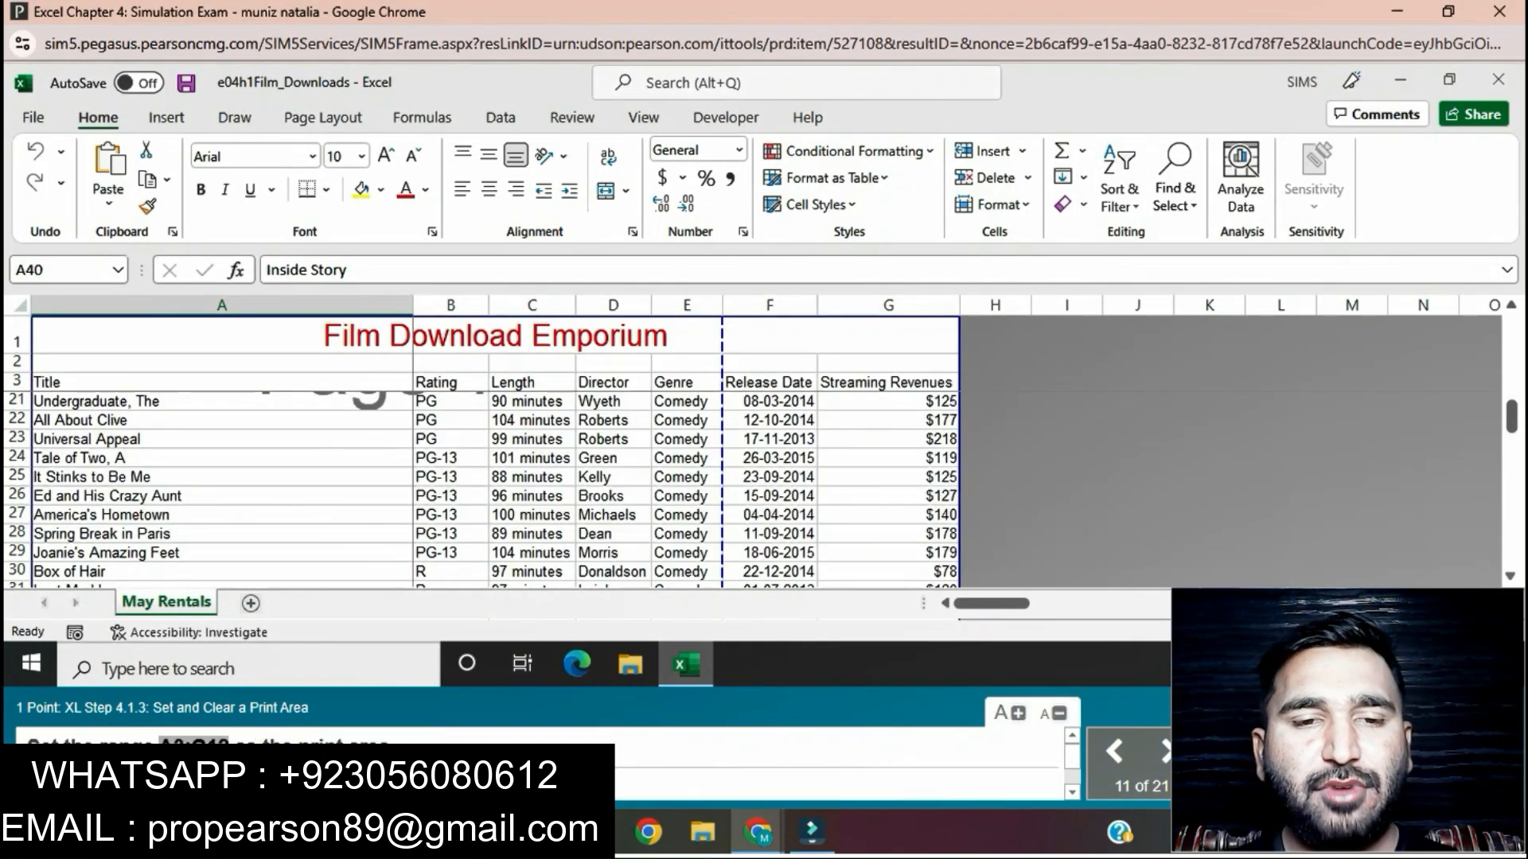
# Step: Select the range A3:G12 on the May Rentals sheet
pyautogui.click(40, 270)
pyautogui.hotkey('ctrl', 'v')
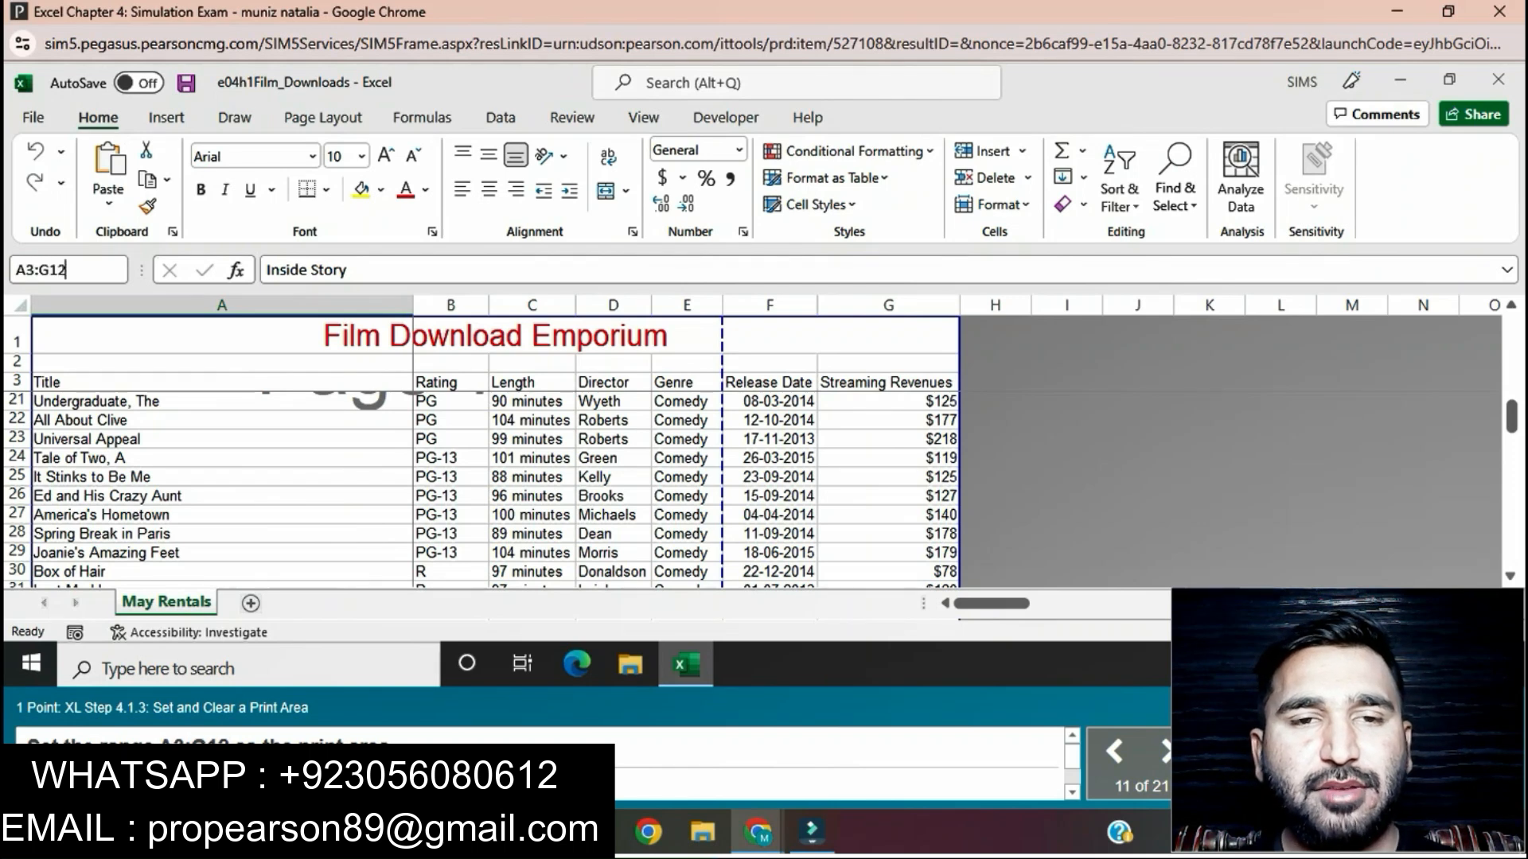
pyautogui.press('Return')
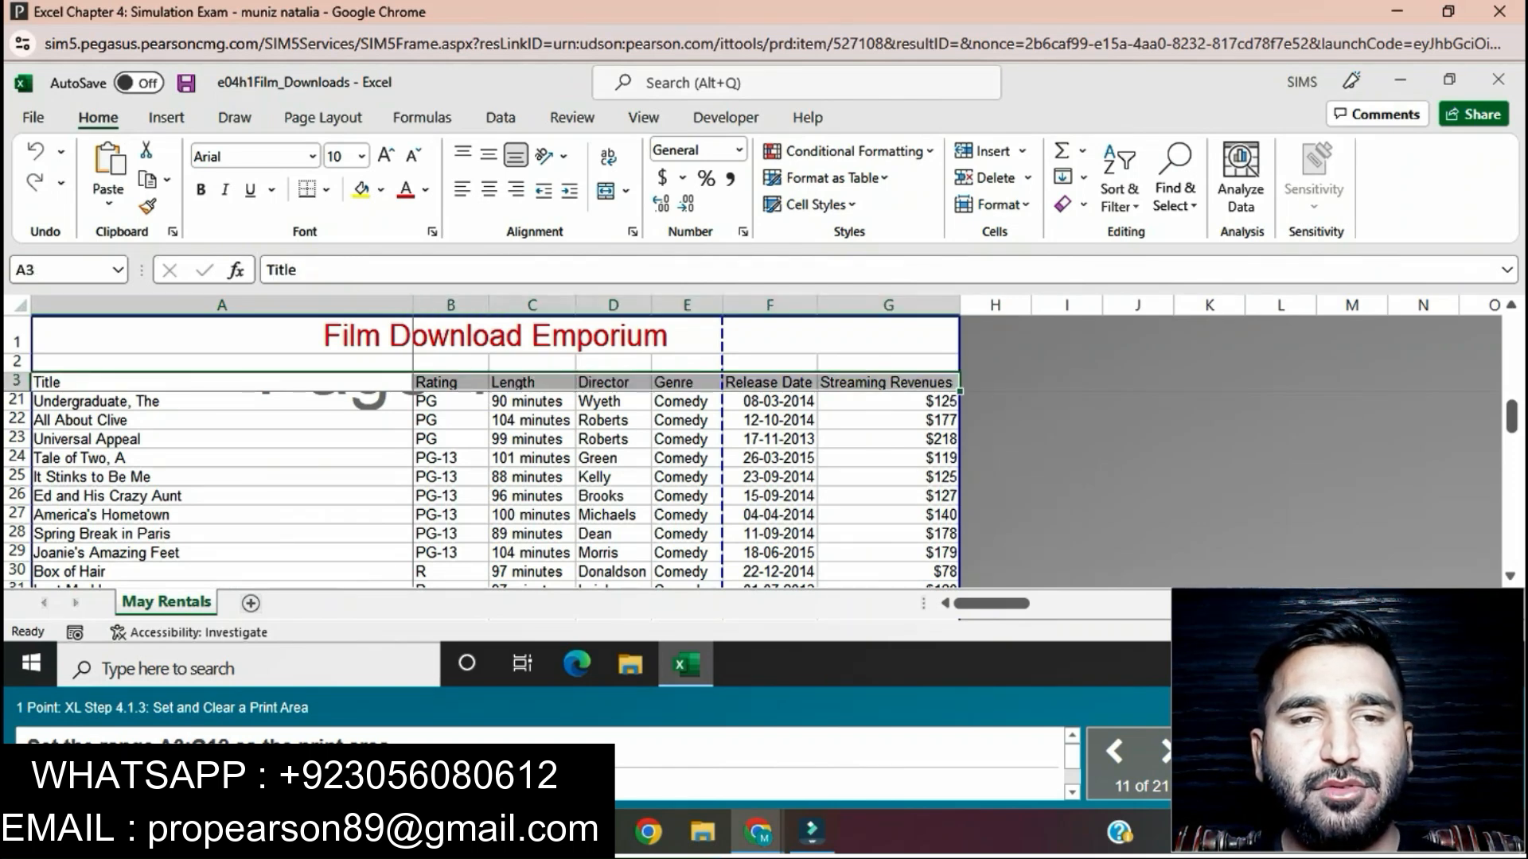
pyautogui.click(324, 118)
pyautogui.click(564, 231)
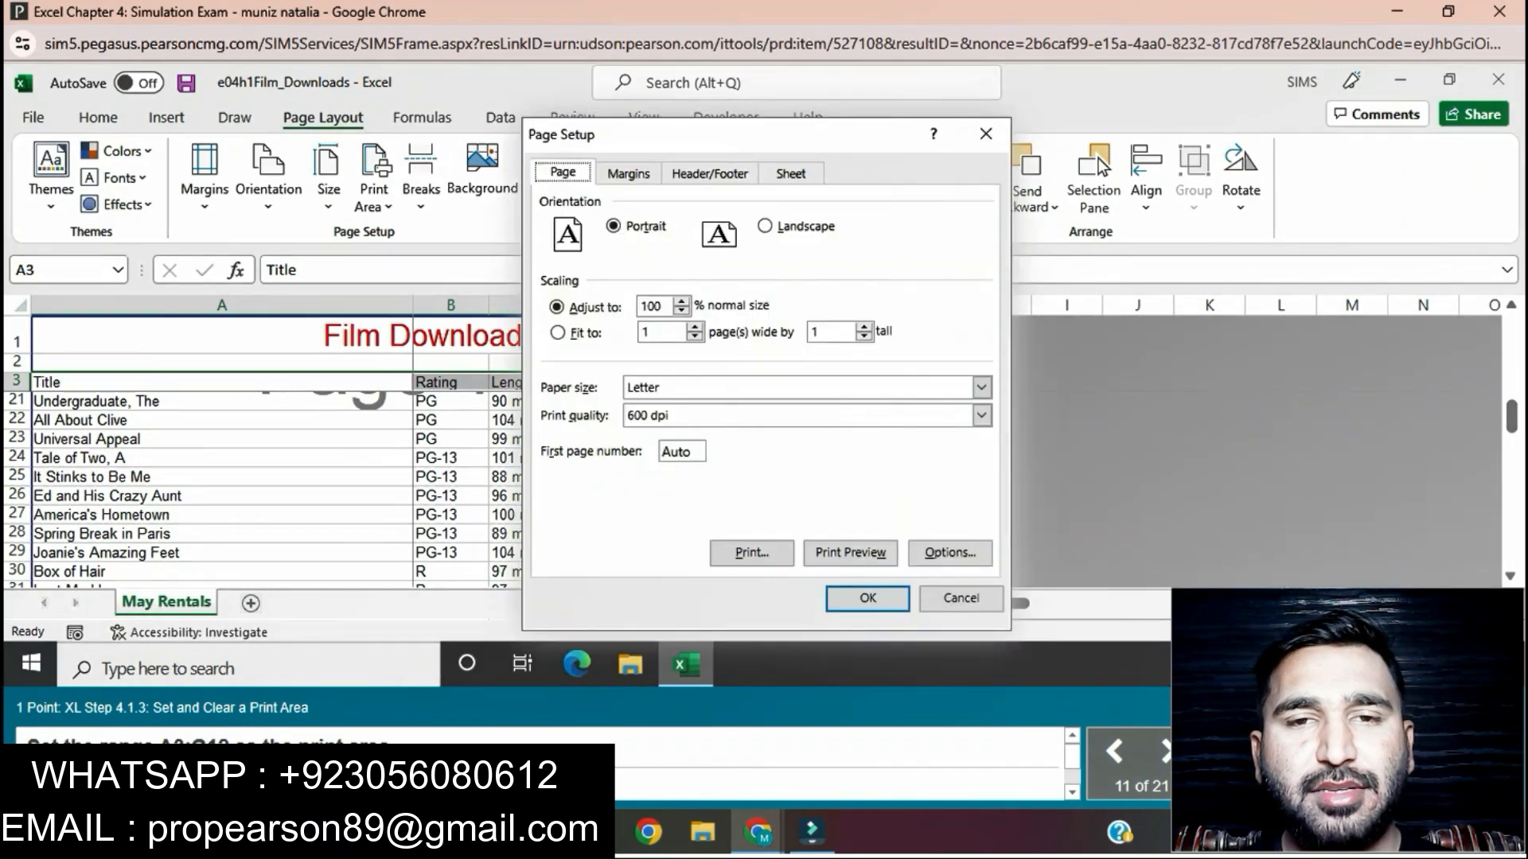
pyautogui.click(791, 173)
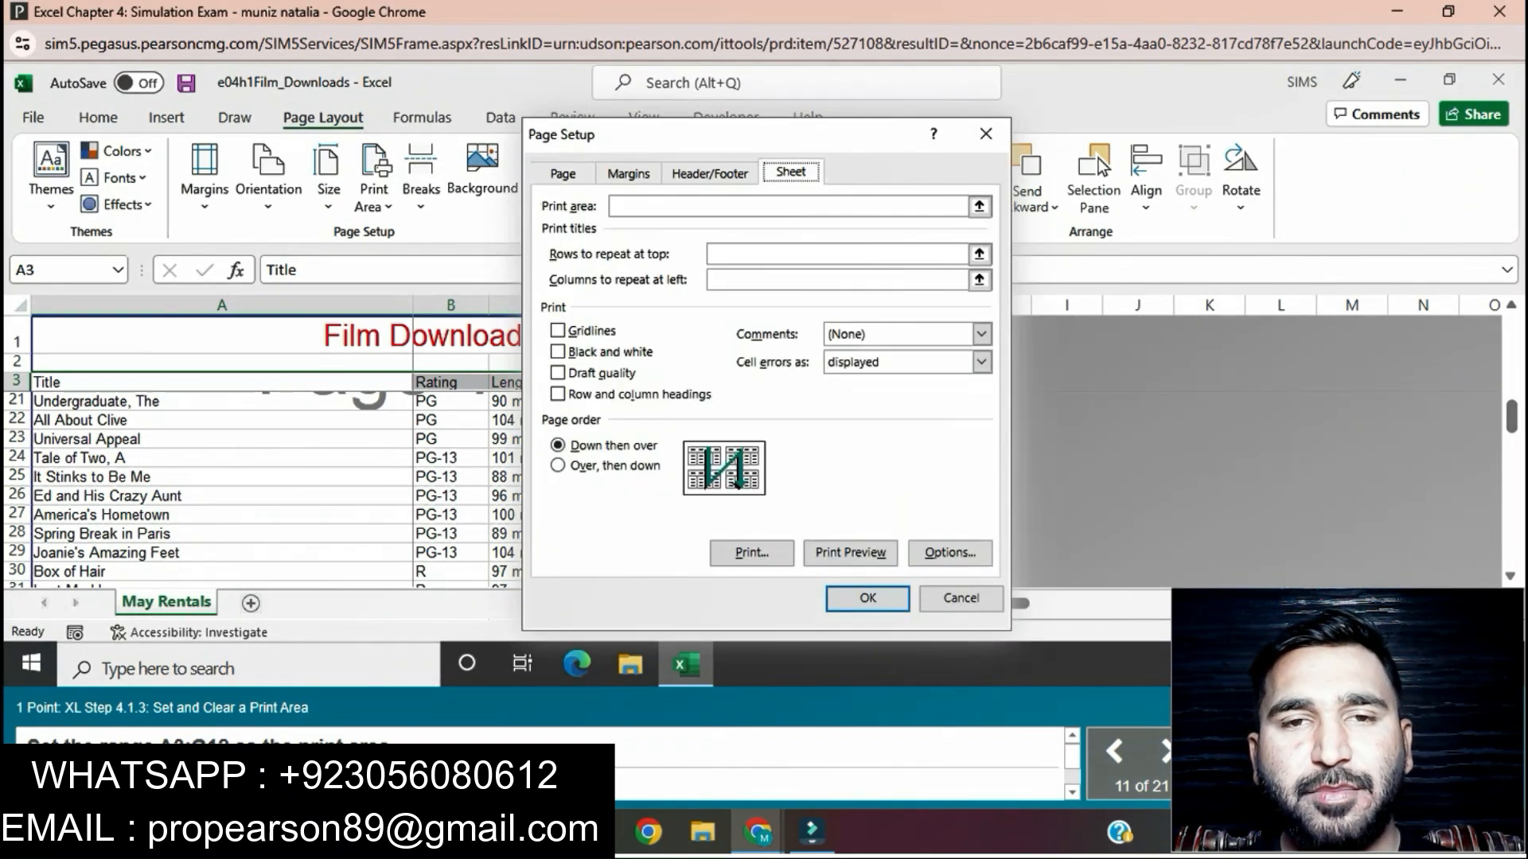
pyautogui.press('super+v')
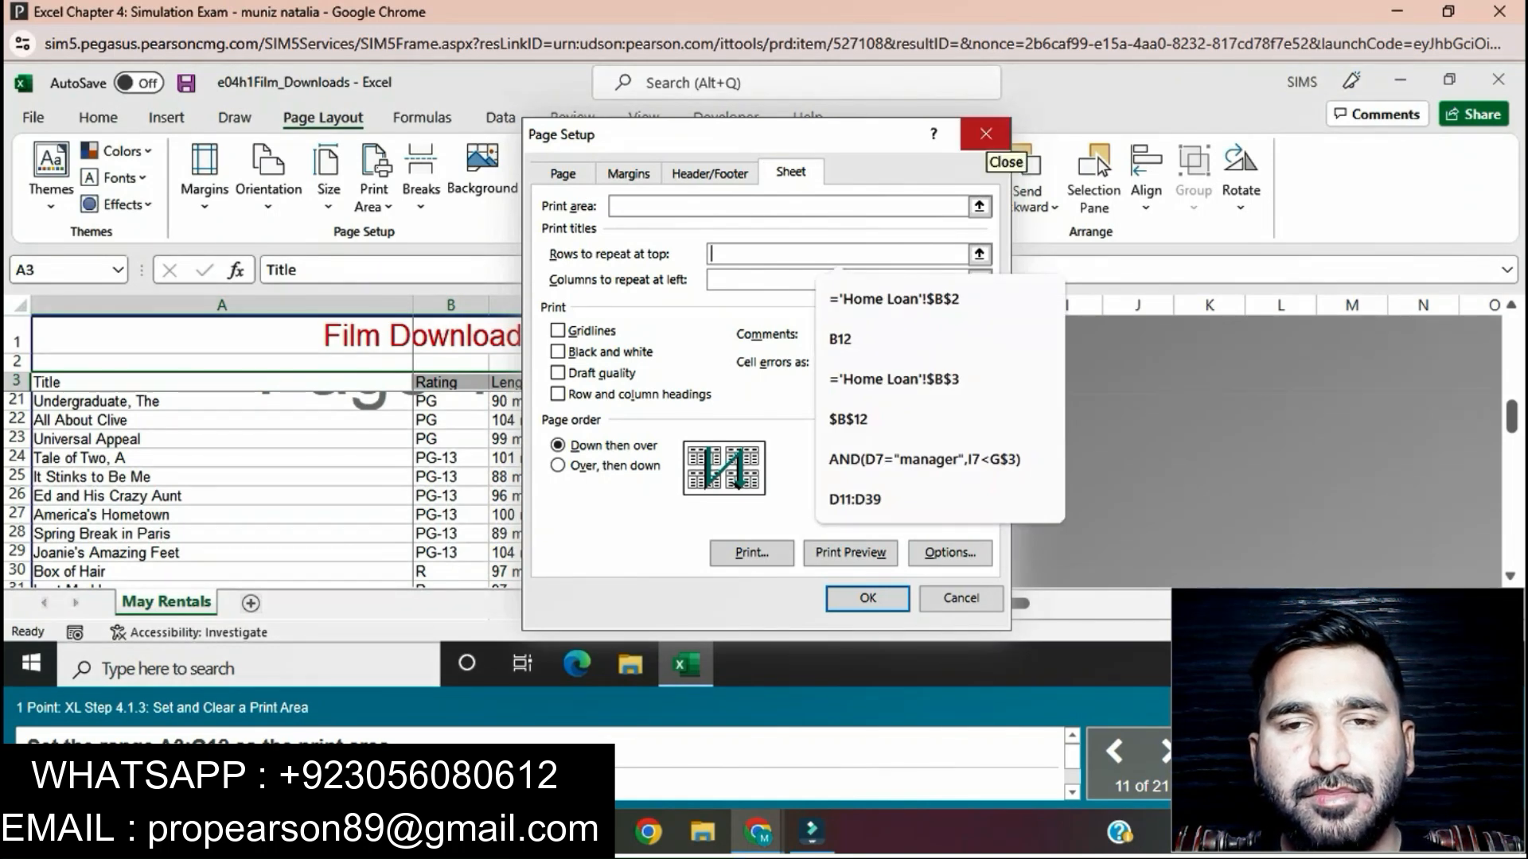
pyautogui.click(985, 134)
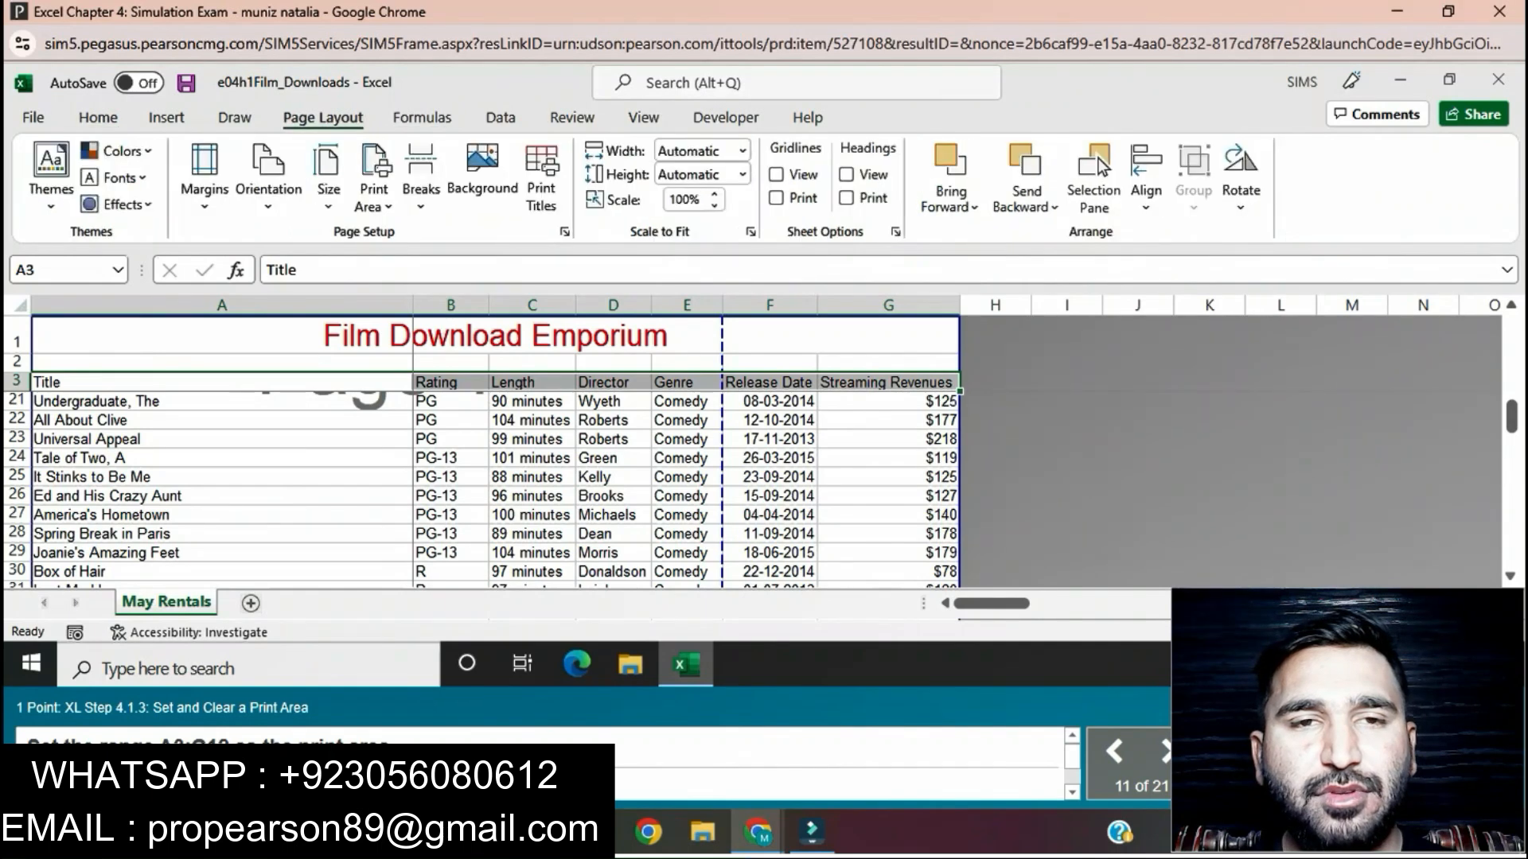
# Step: Set the selected range A3:G12 as the print area and change the sheet's print scaling to 90%
pyautogui.click(374, 195)
pyautogui.click(422, 237)
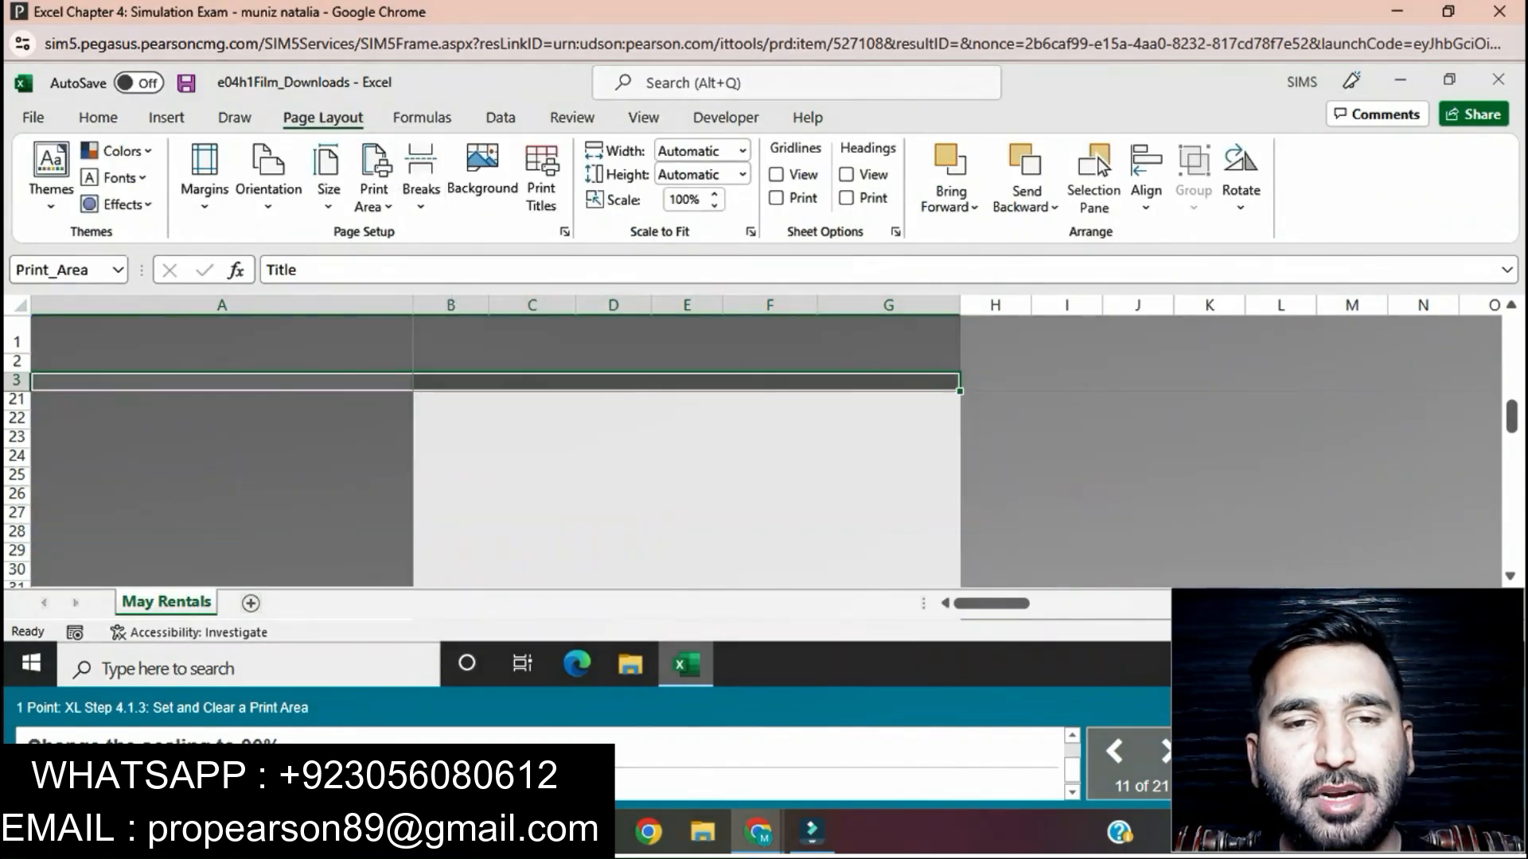
pyautogui.click(714, 205)
pyautogui.click(713, 205)
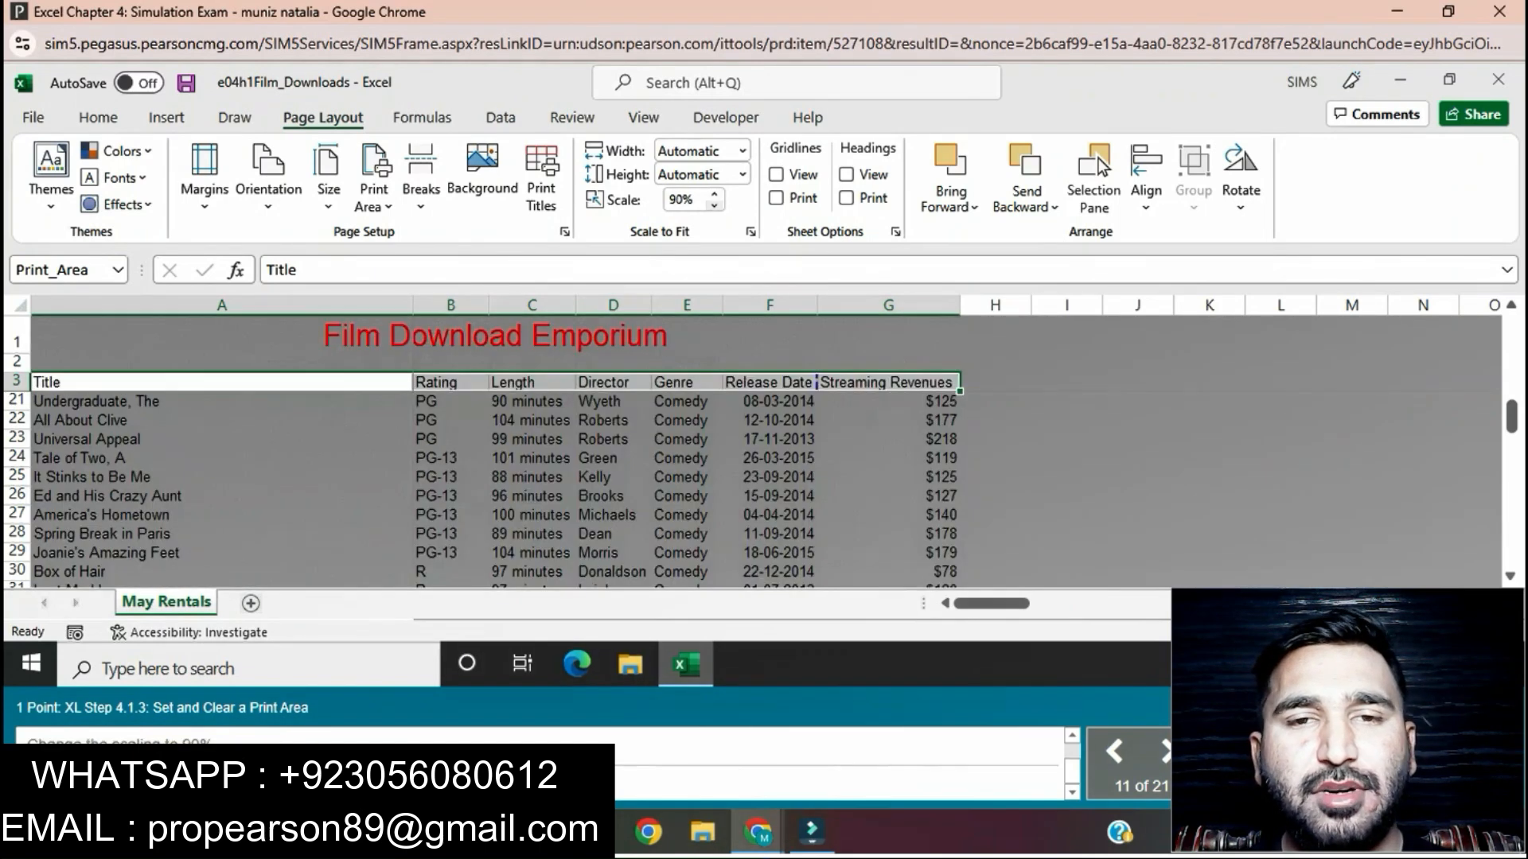
# Step: Clear the print area from the May Rentals sheet
pyautogui.click(374, 195)
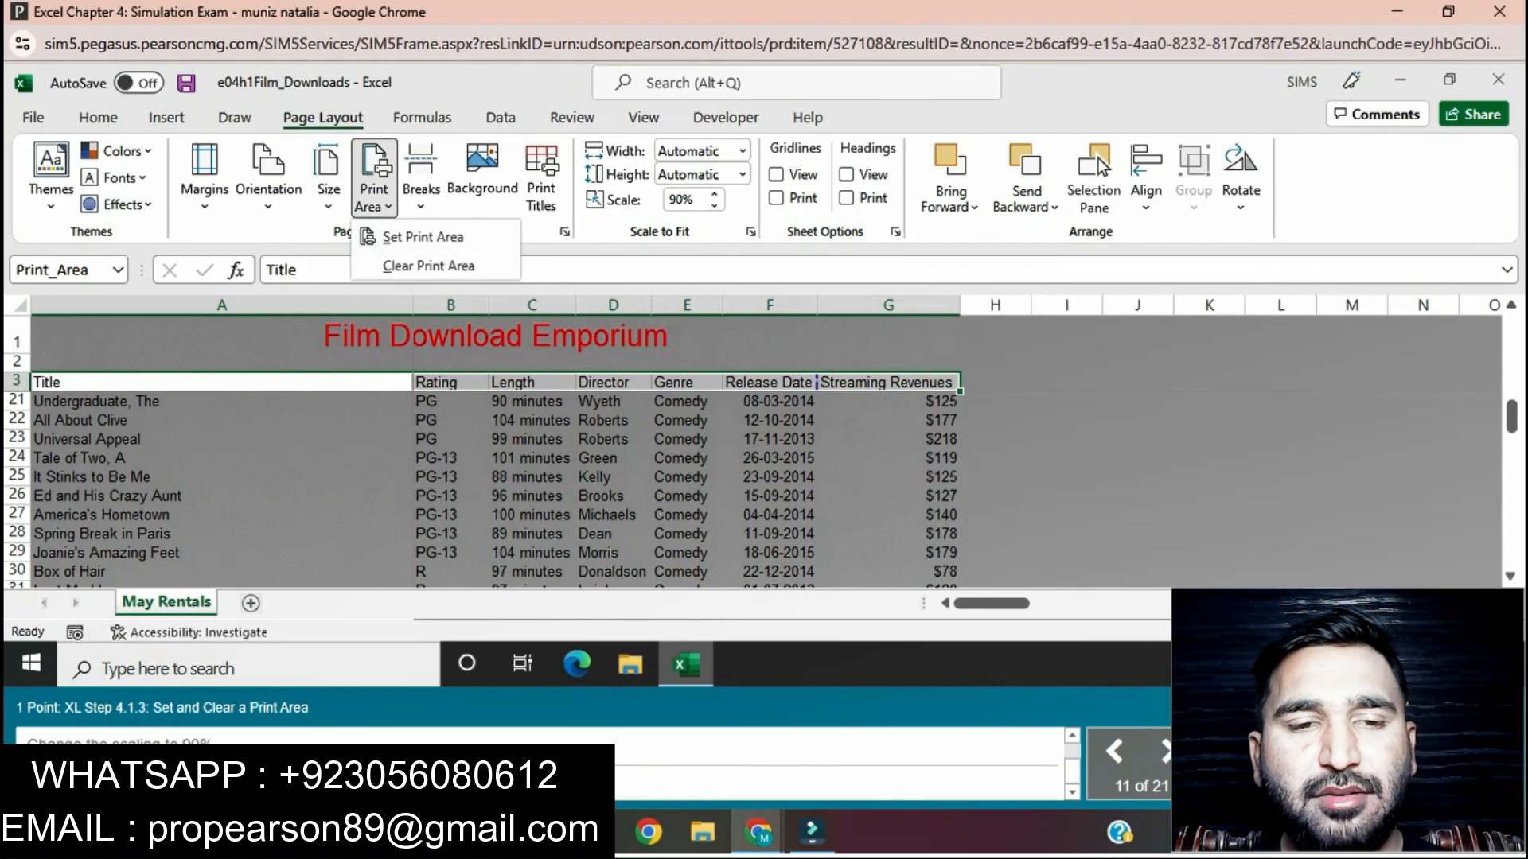
pyautogui.click(426, 262)
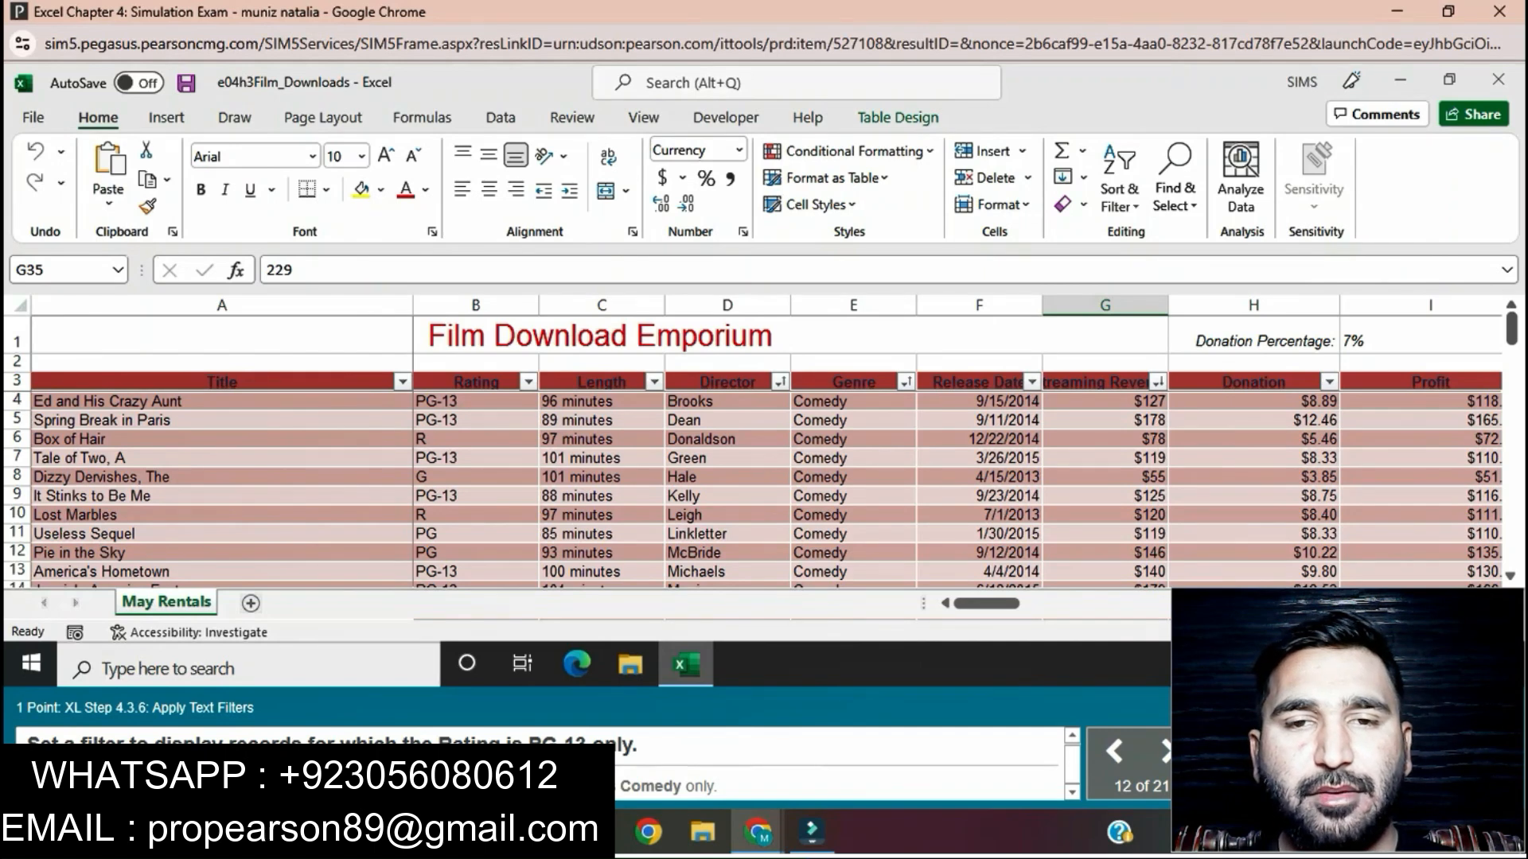
# Step: Filter the table's Rating column to display only PG-13 records
pyautogui.click(528, 382)
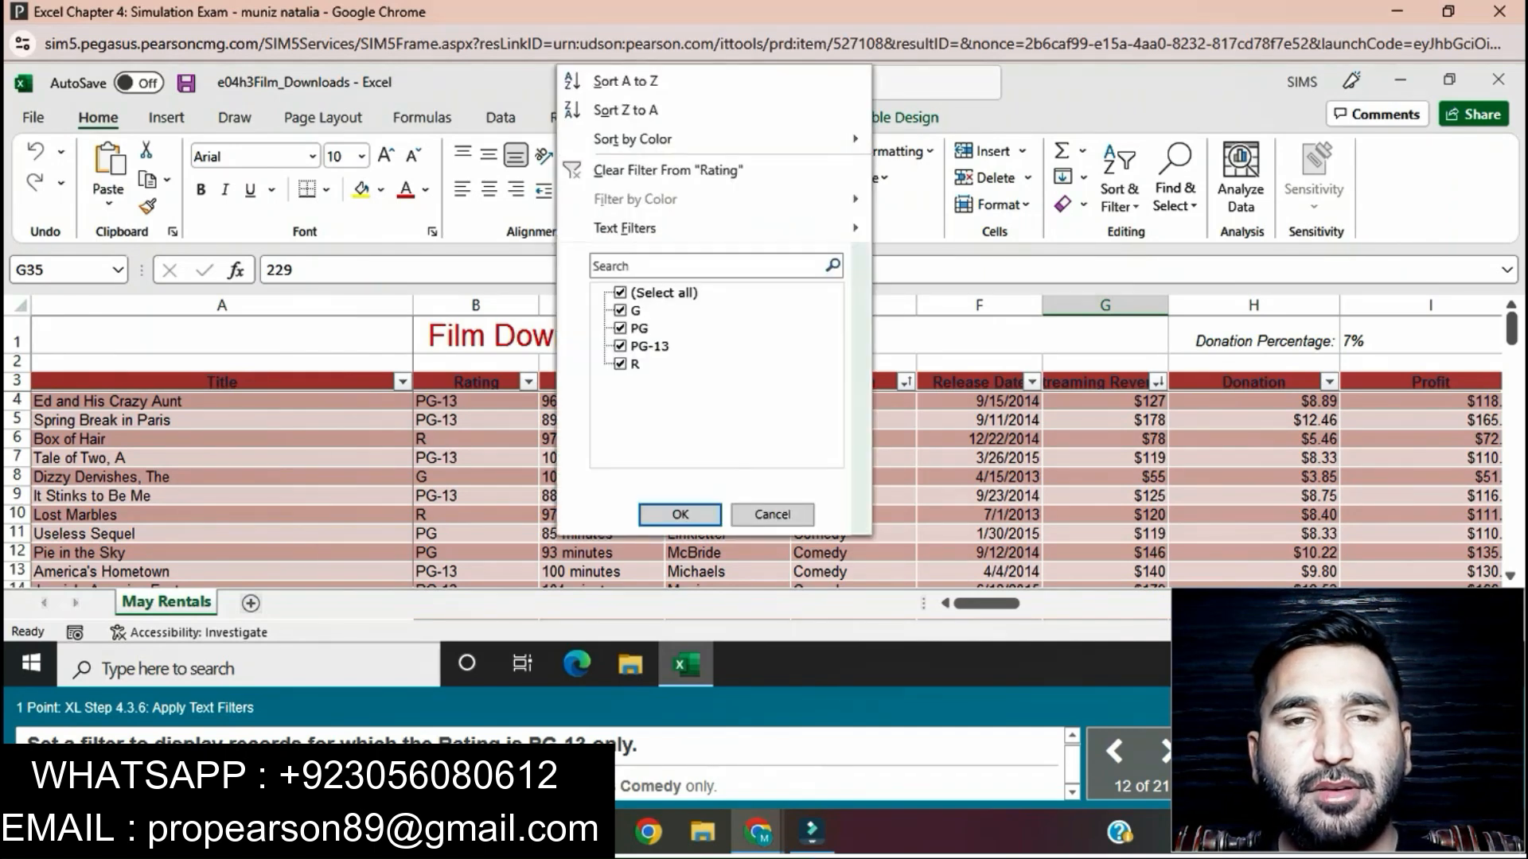
pyautogui.click(620, 293)
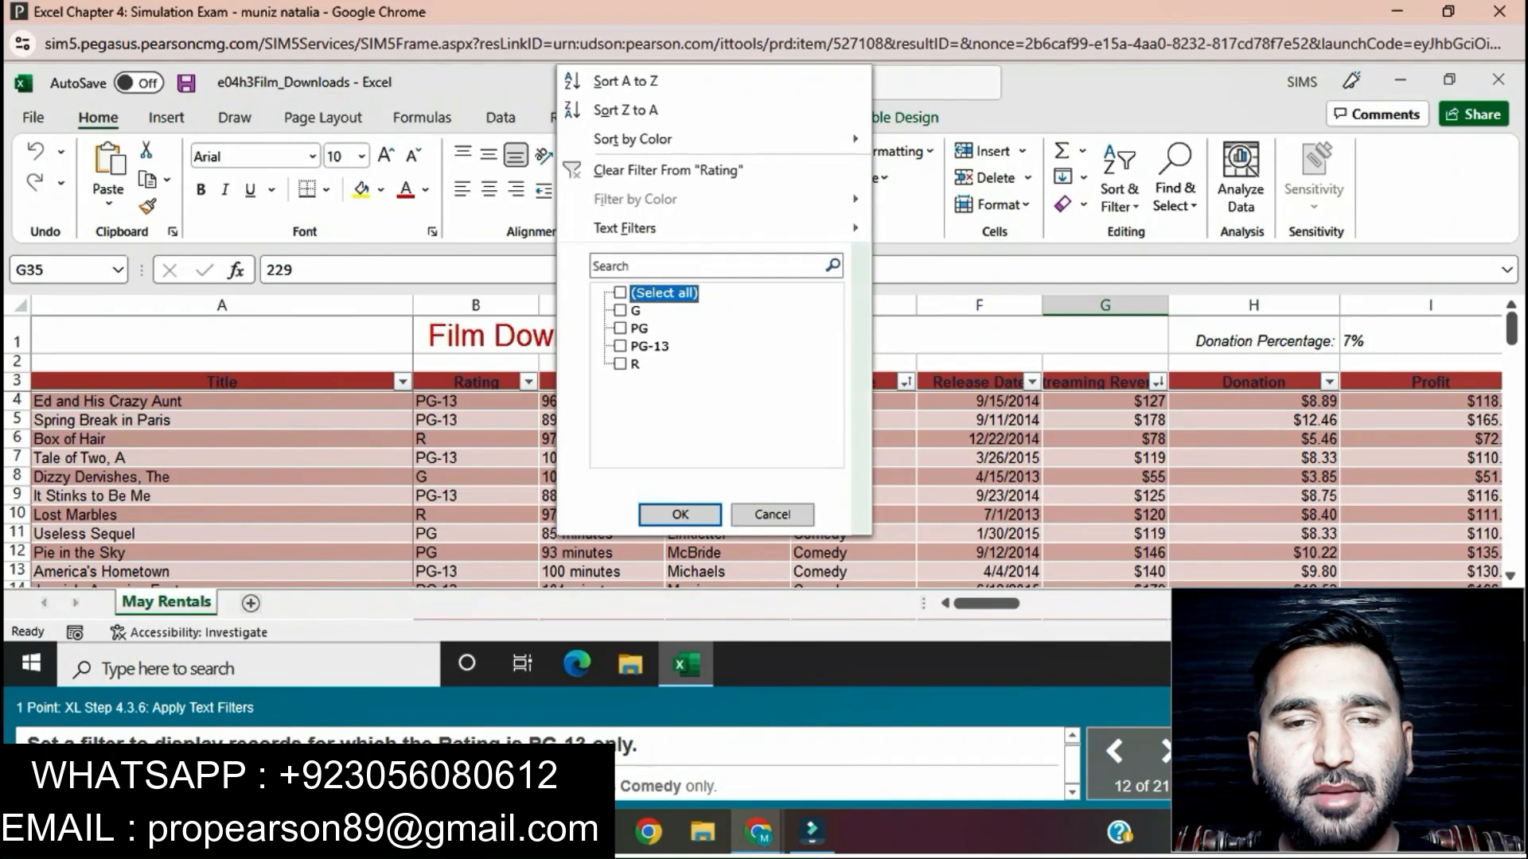
pyautogui.click(619, 347)
pyautogui.click(680, 514)
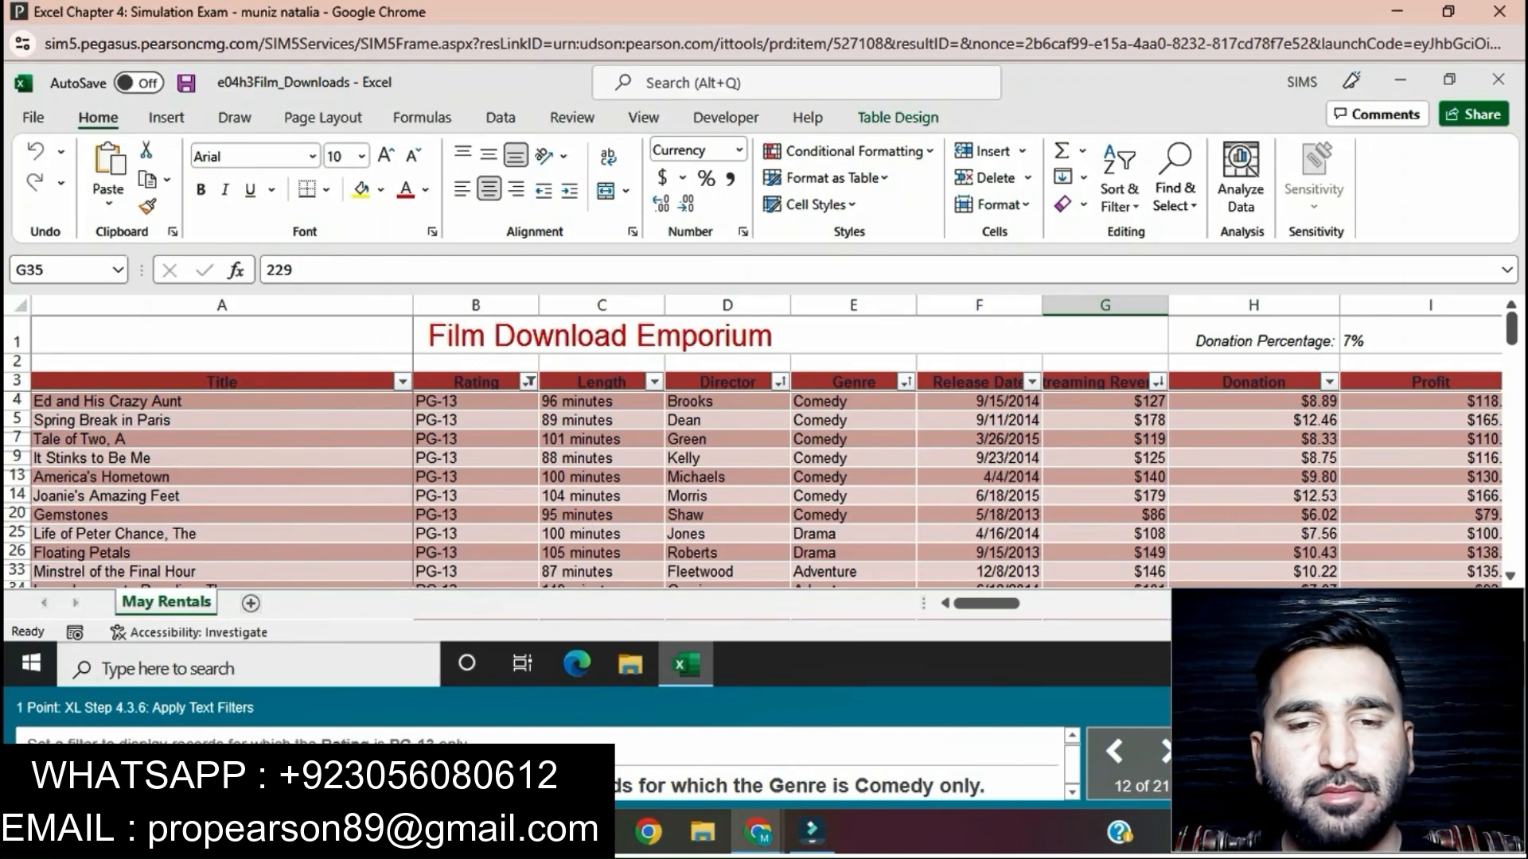
# Step: Filter the table's Genre column to display only Comedy records
pyautogui.click(906, 382)
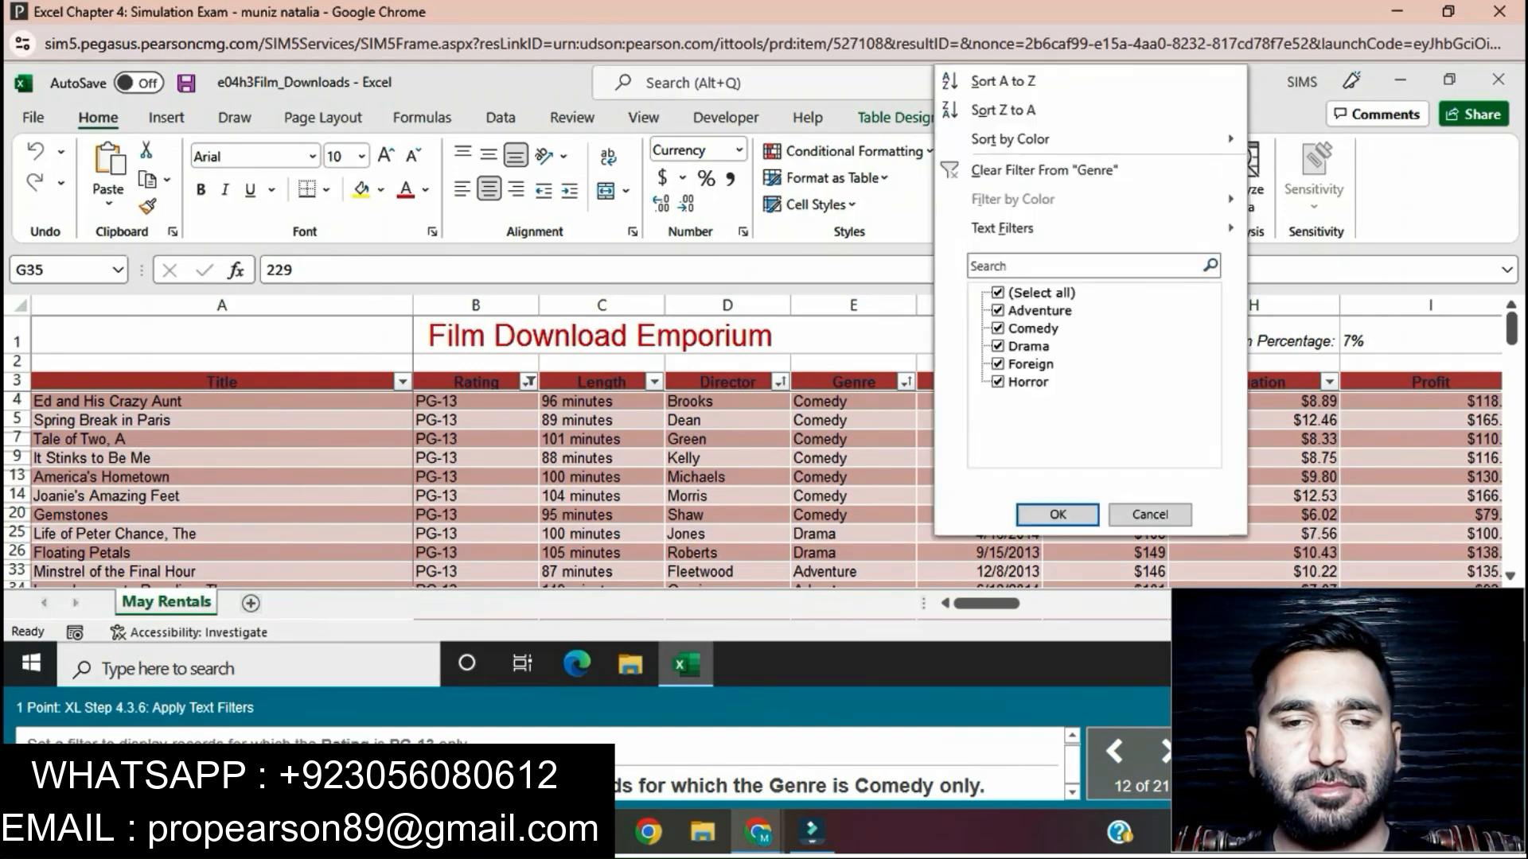
pyautogui.click(998, 293)
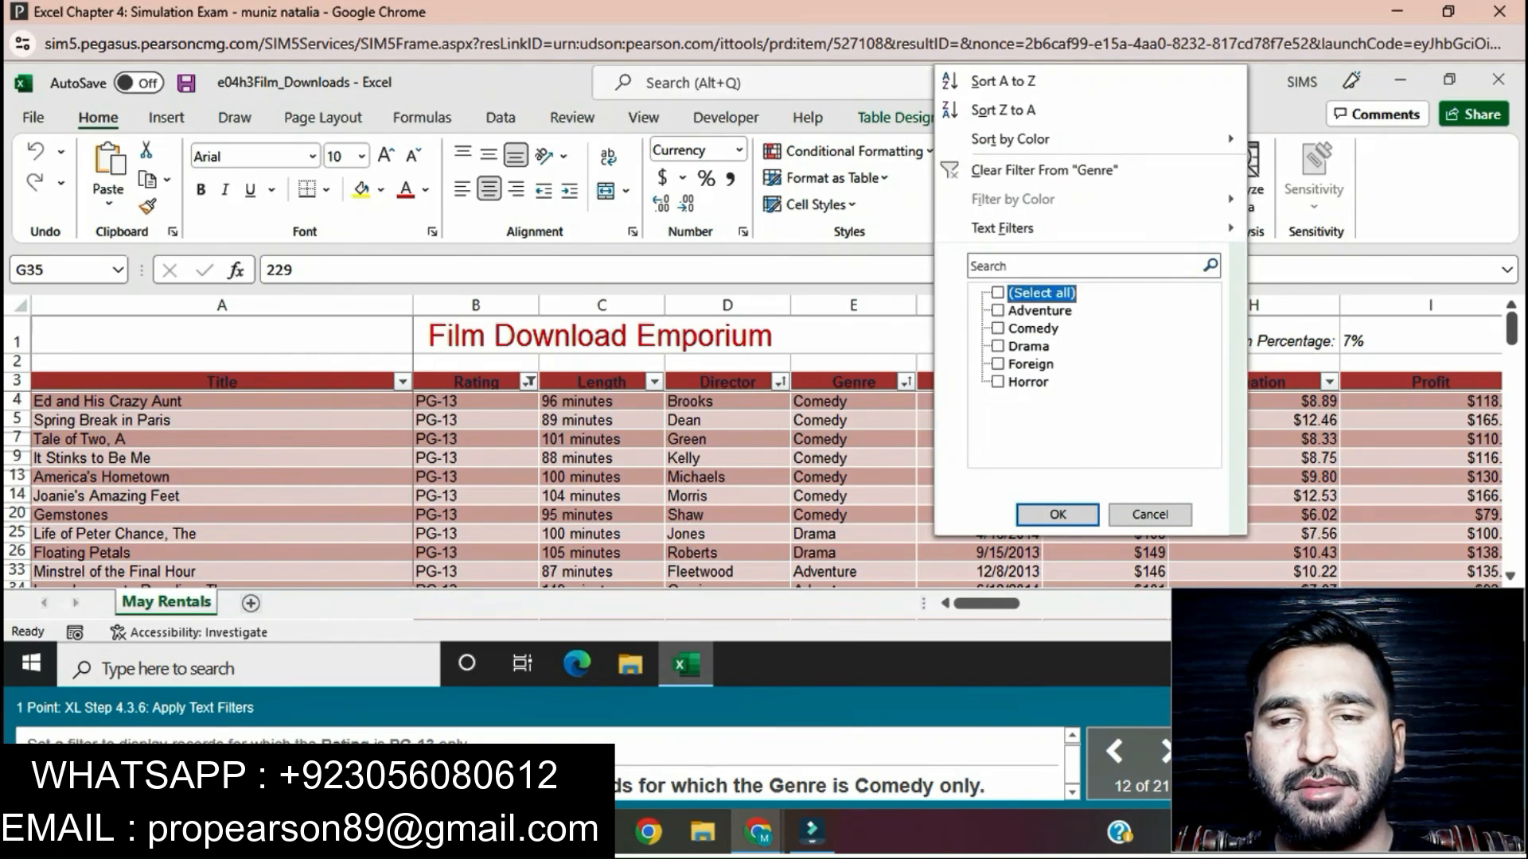
pyautogui.click(998, 328)
pyautogui.click(1058, 515)
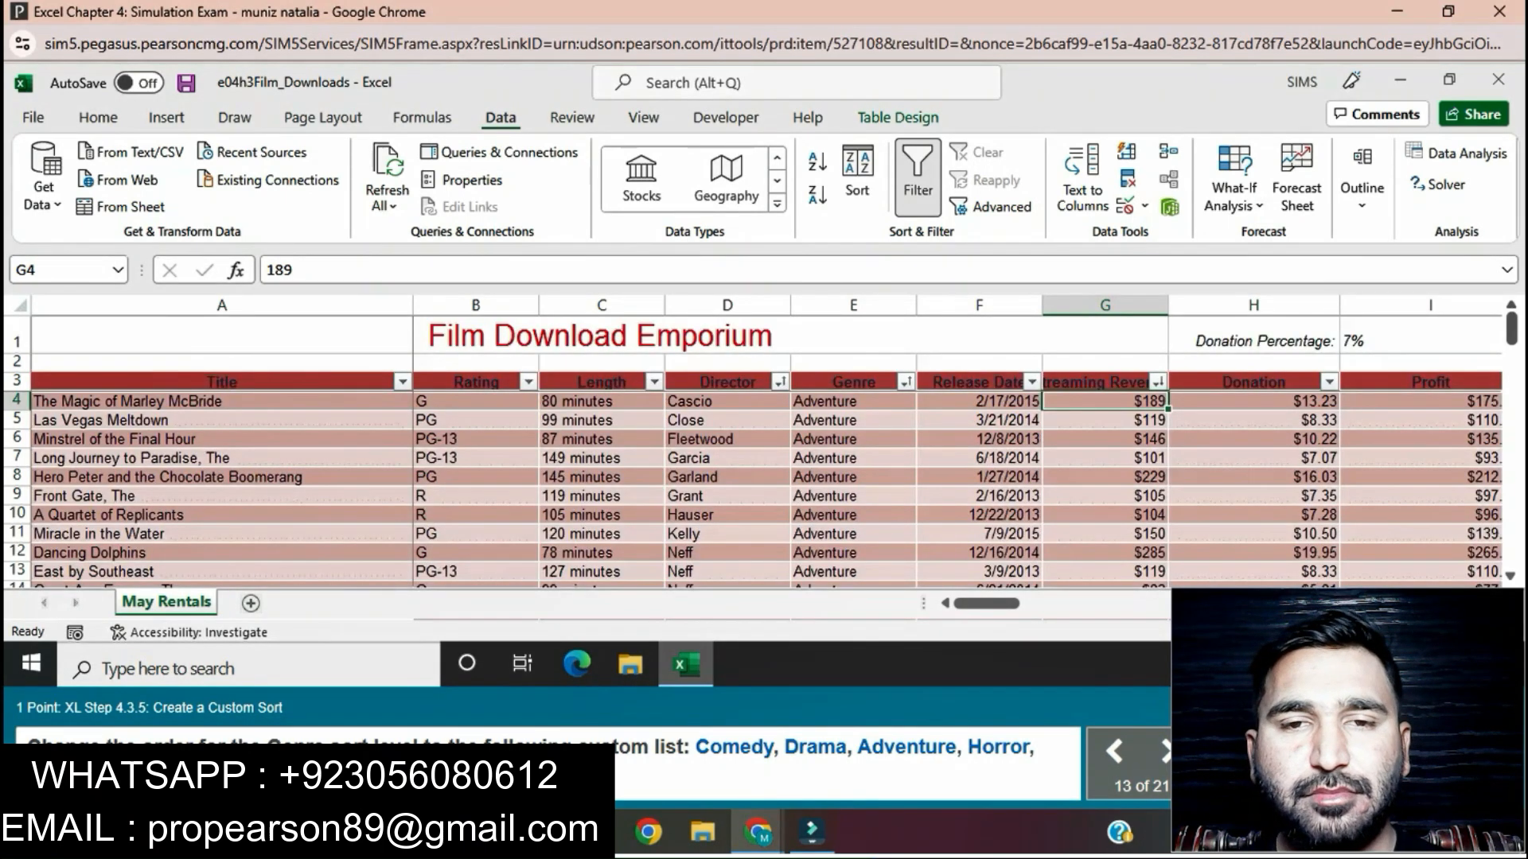
# Step: Open the table's custom sort settings and choose to define a custom list as the Genre level's order
pyautogui.click(853, 382)
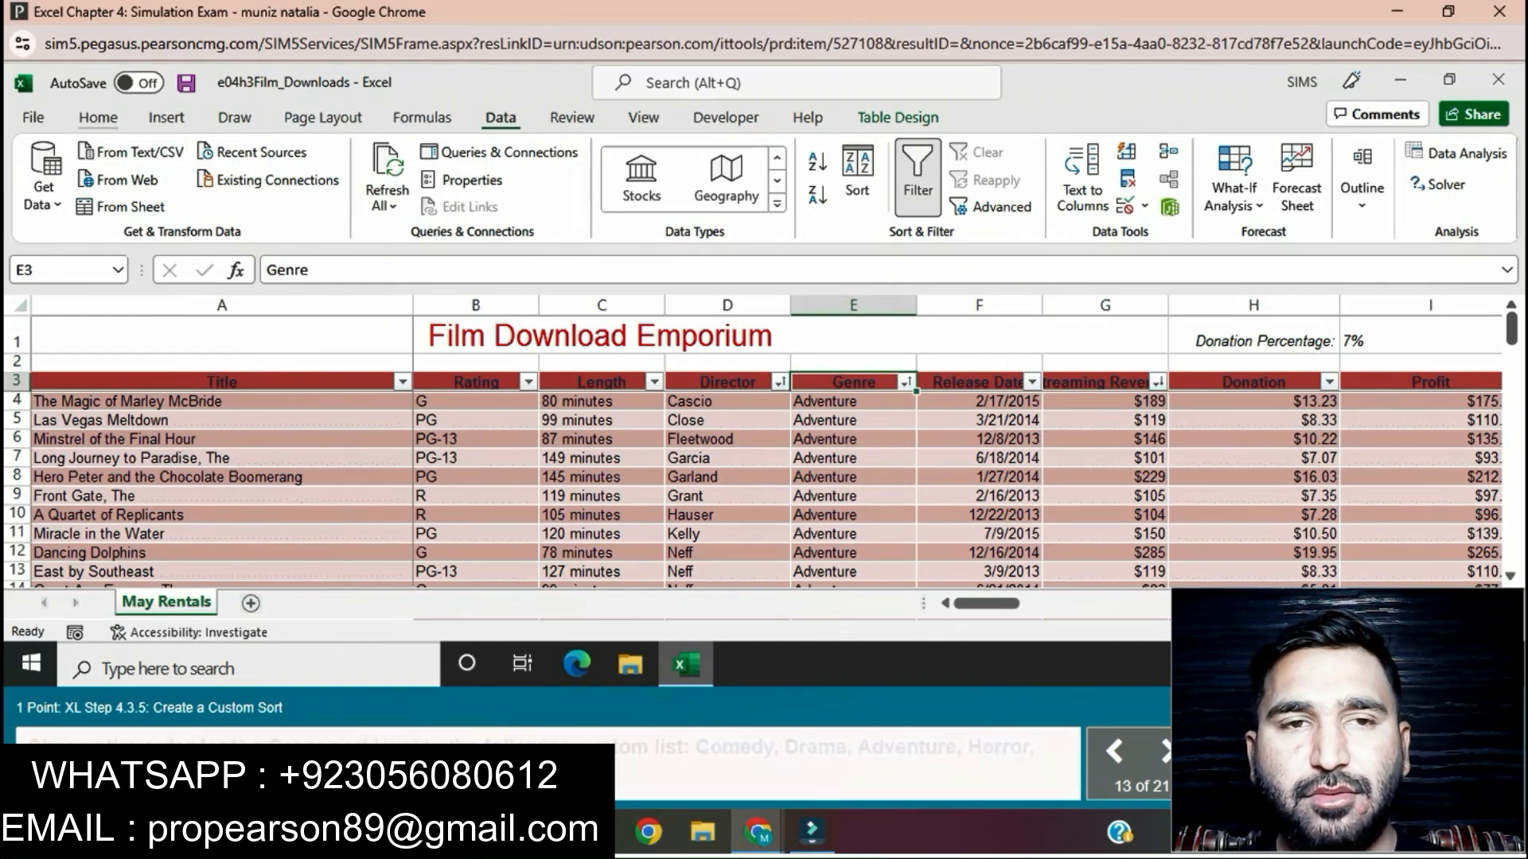
pyautogui.click(98, 118)
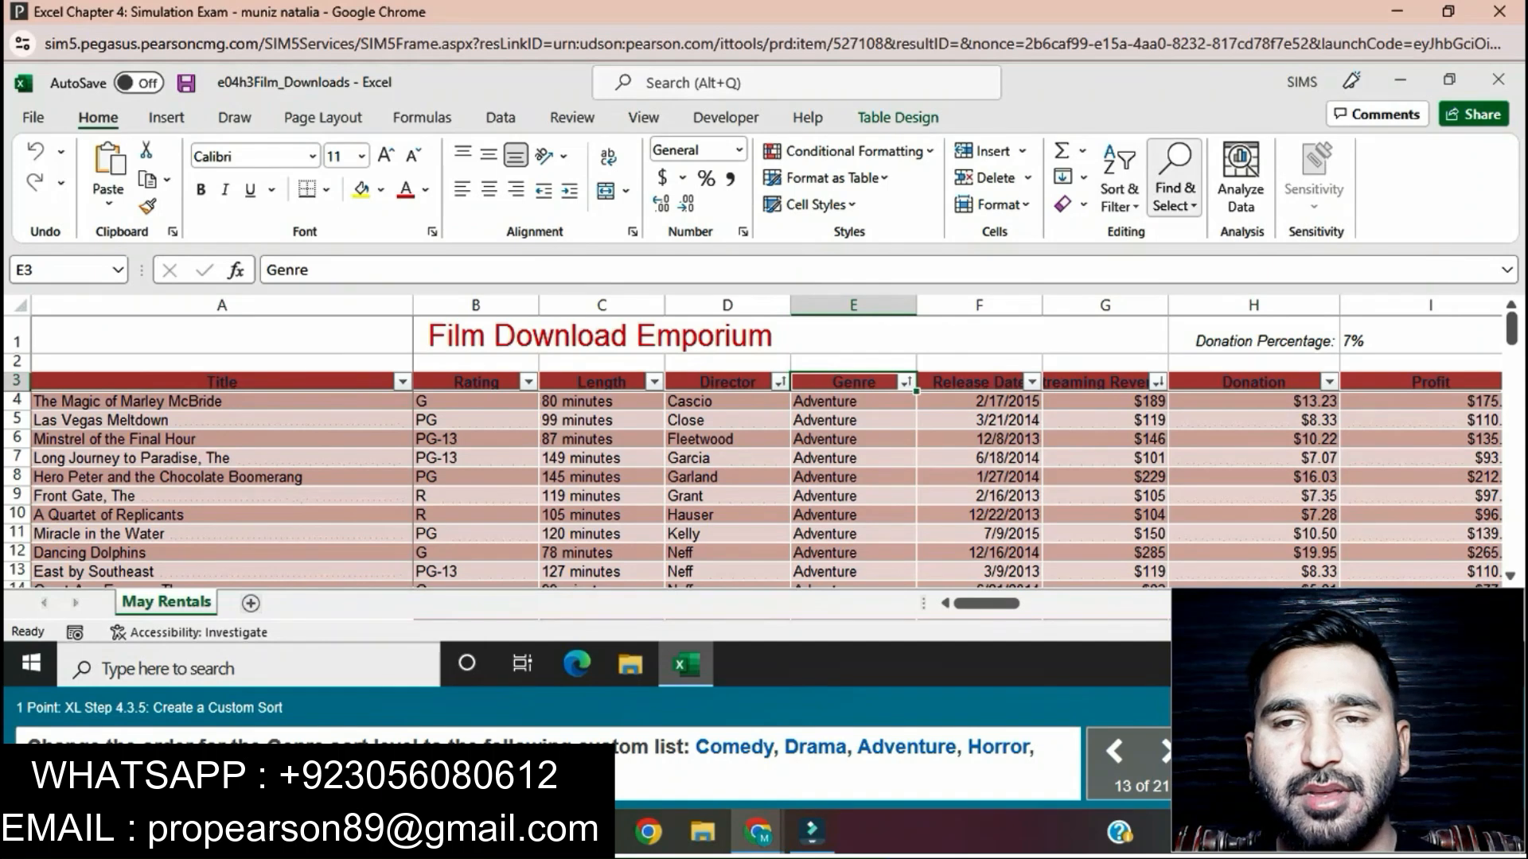
pyautogui.click(1119, 189)
pyautogui.click(1150, 283)
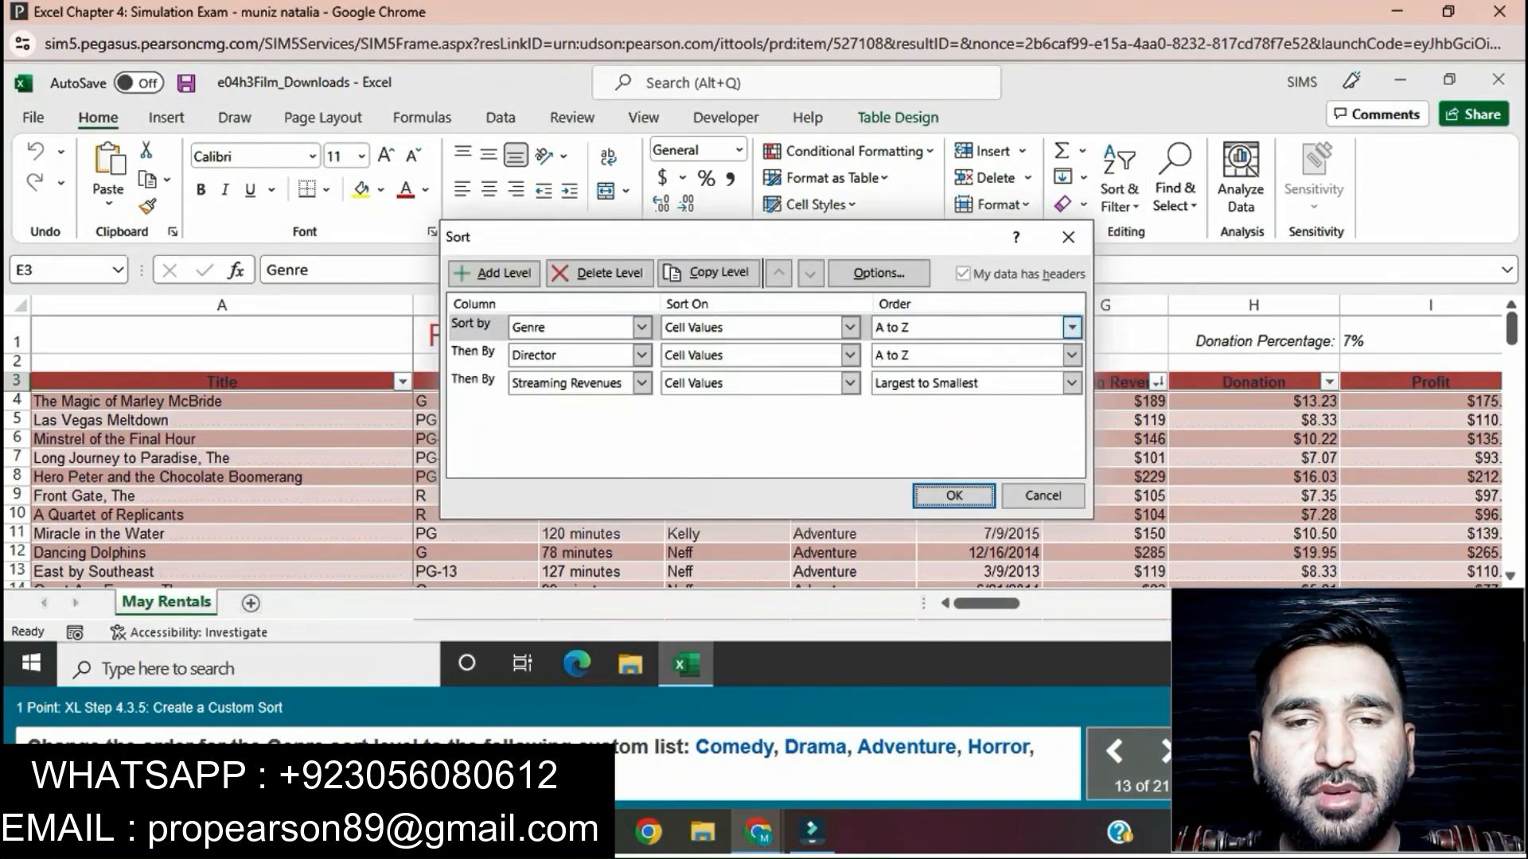
pyautogui.click(1072, 327)
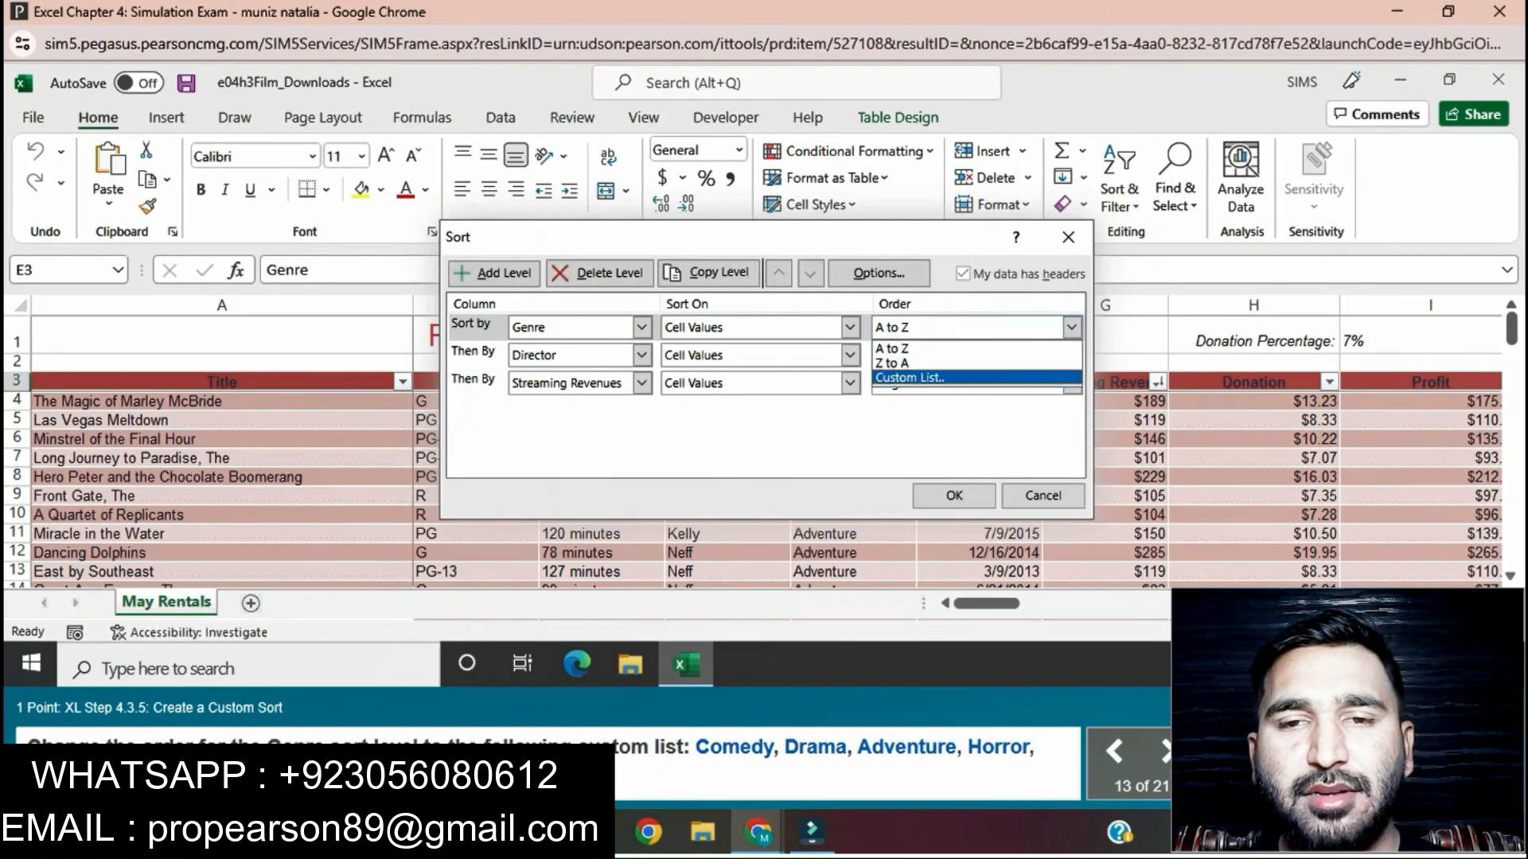
pyautogui.click(910, 378)
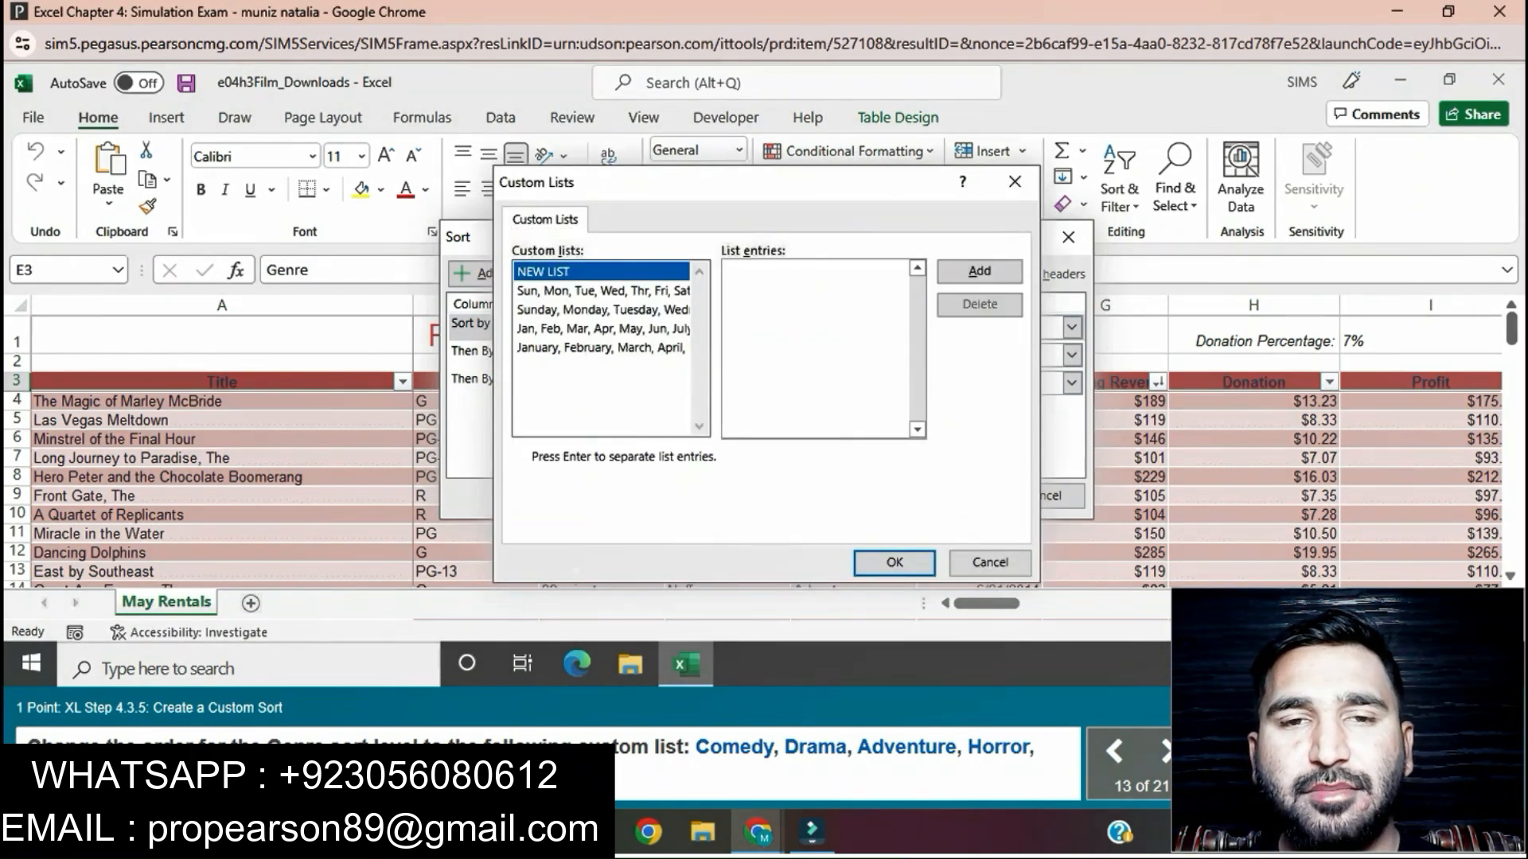
# Step: Define the Genre sort order as the custom list Comedy, Drama, Adventure, Horror, Foreign and apply the sort to the table
pyautogui.write('Co')
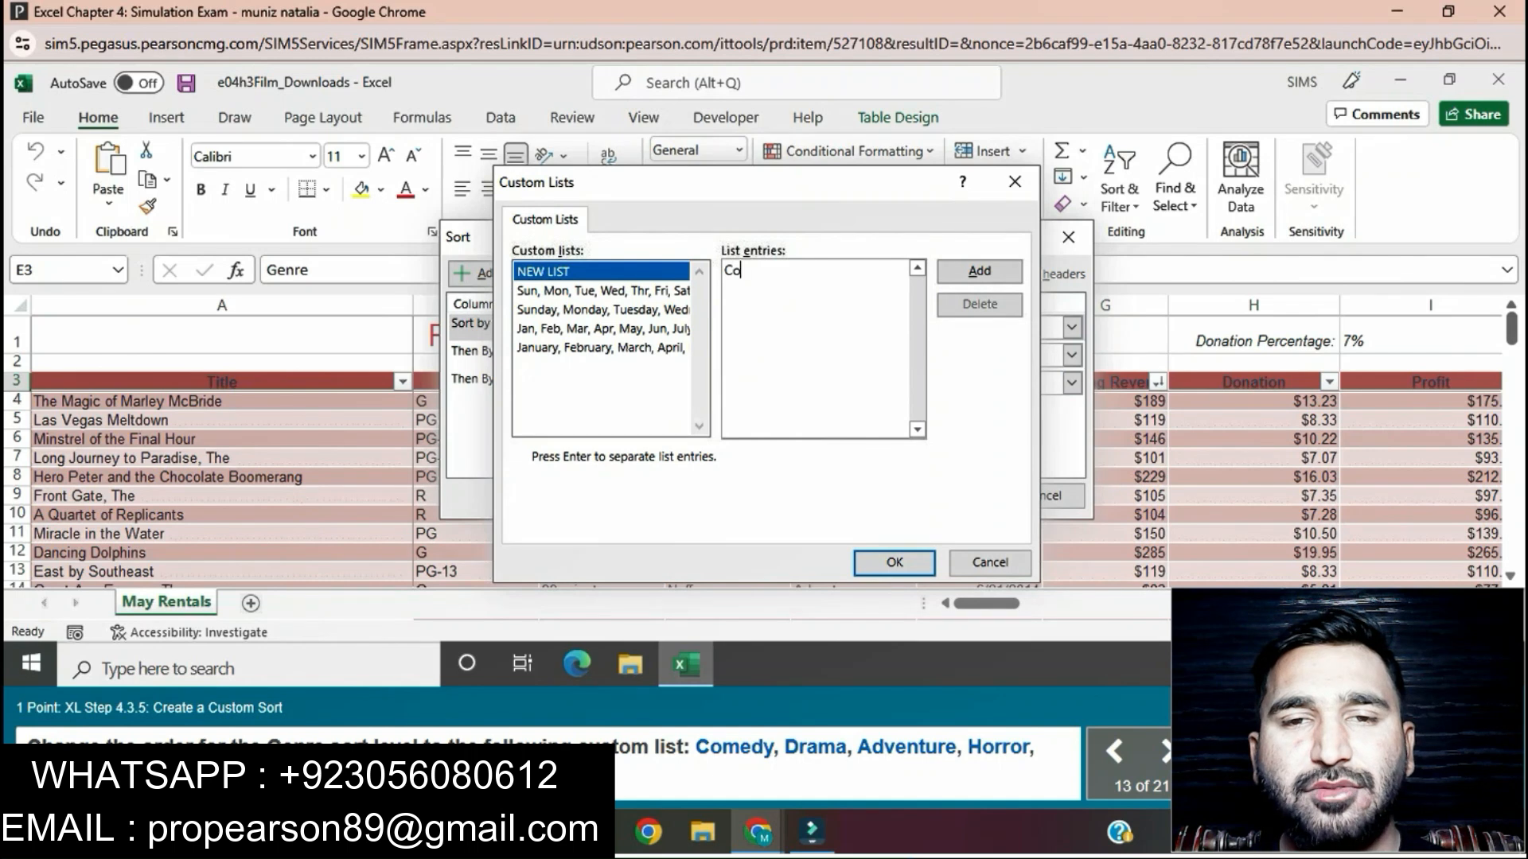
pyautogui.write('med')
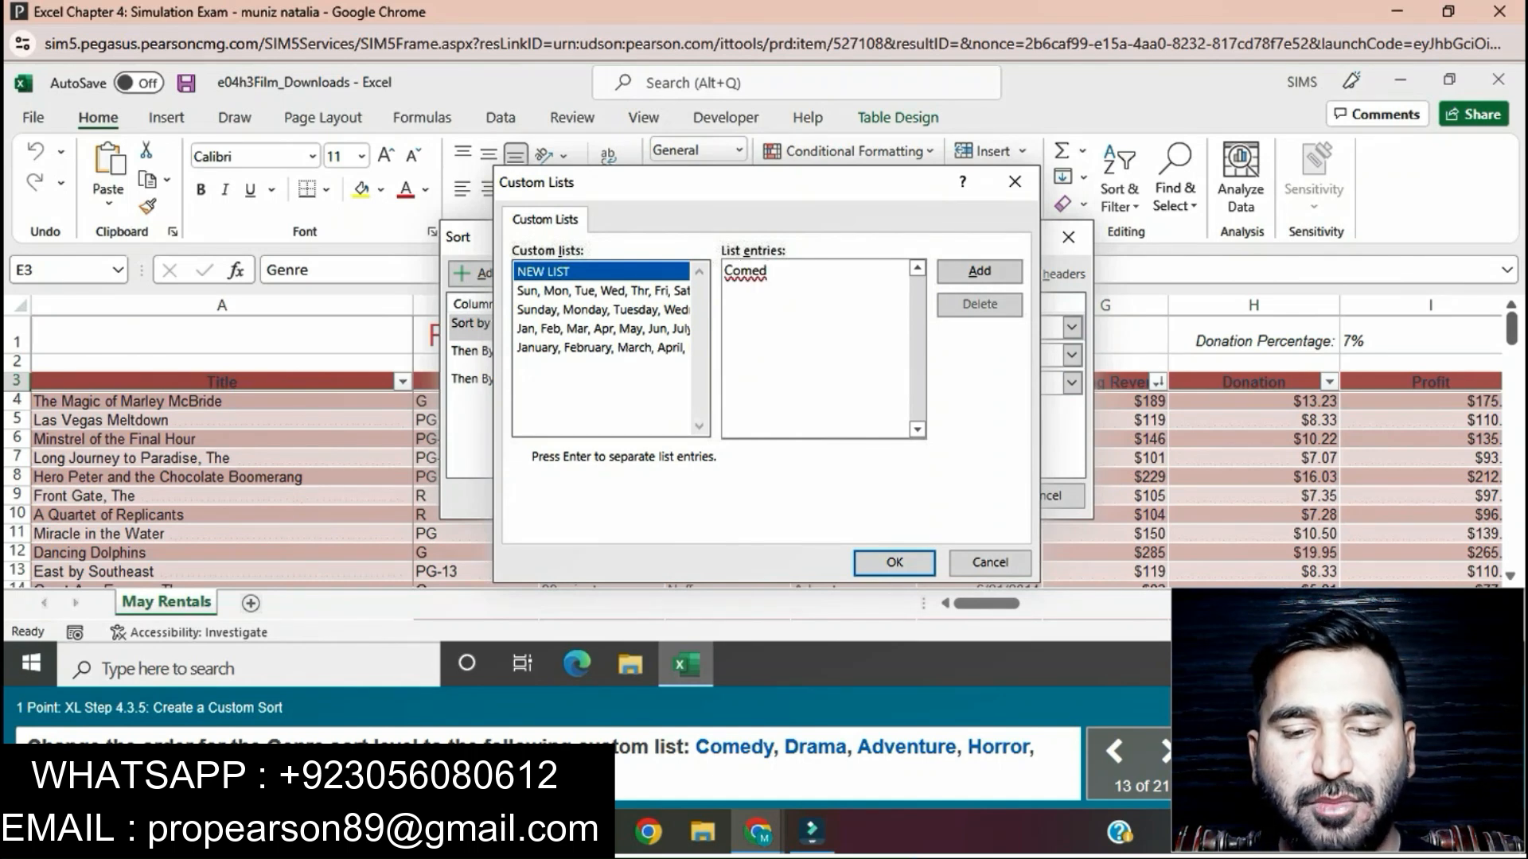
pyautogui.write('y,')
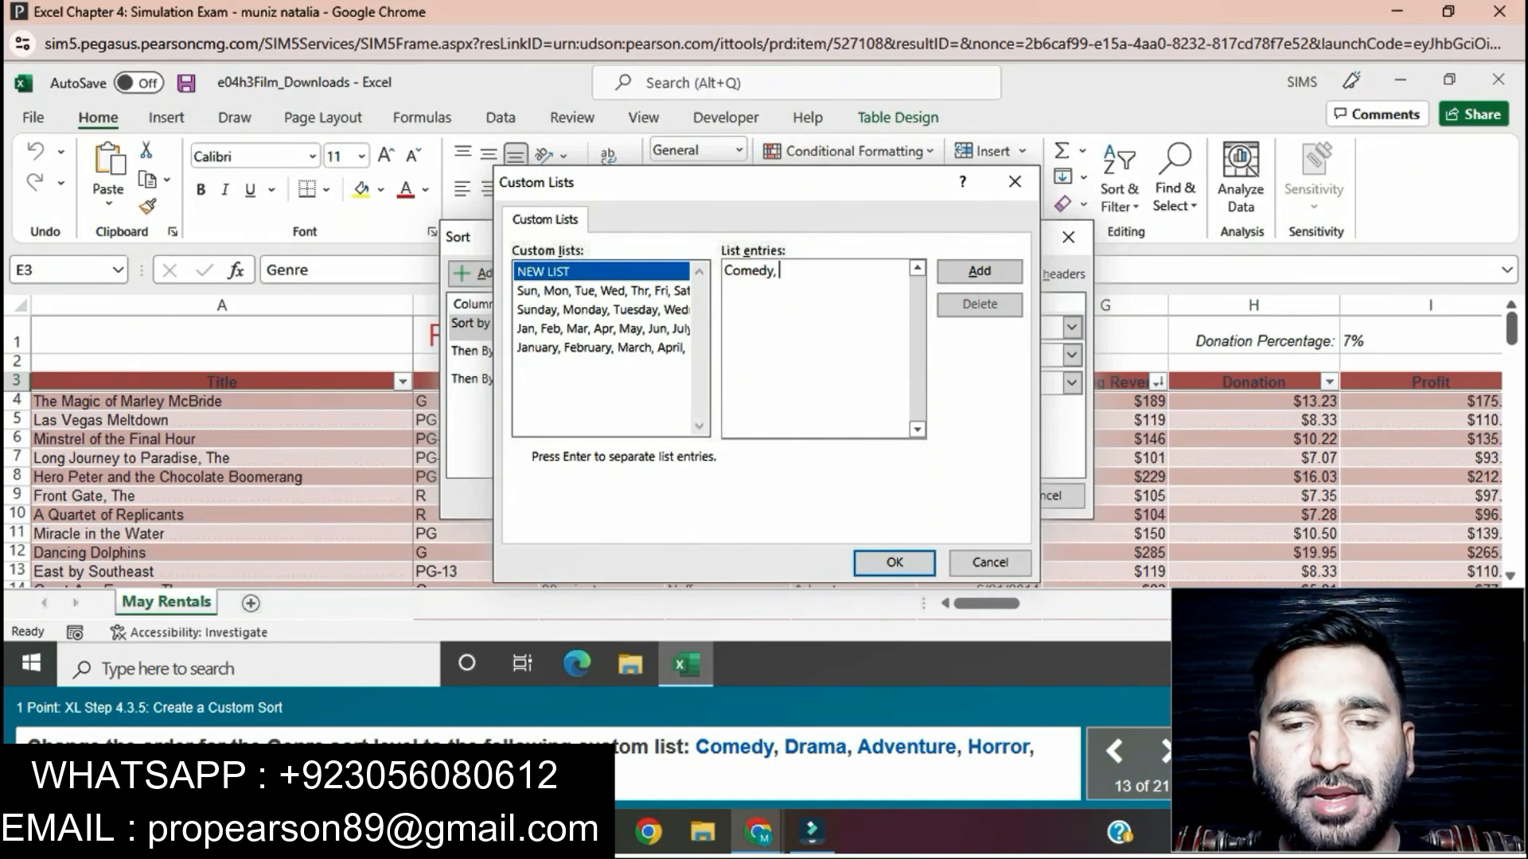
pyautogui.write(' Dram')
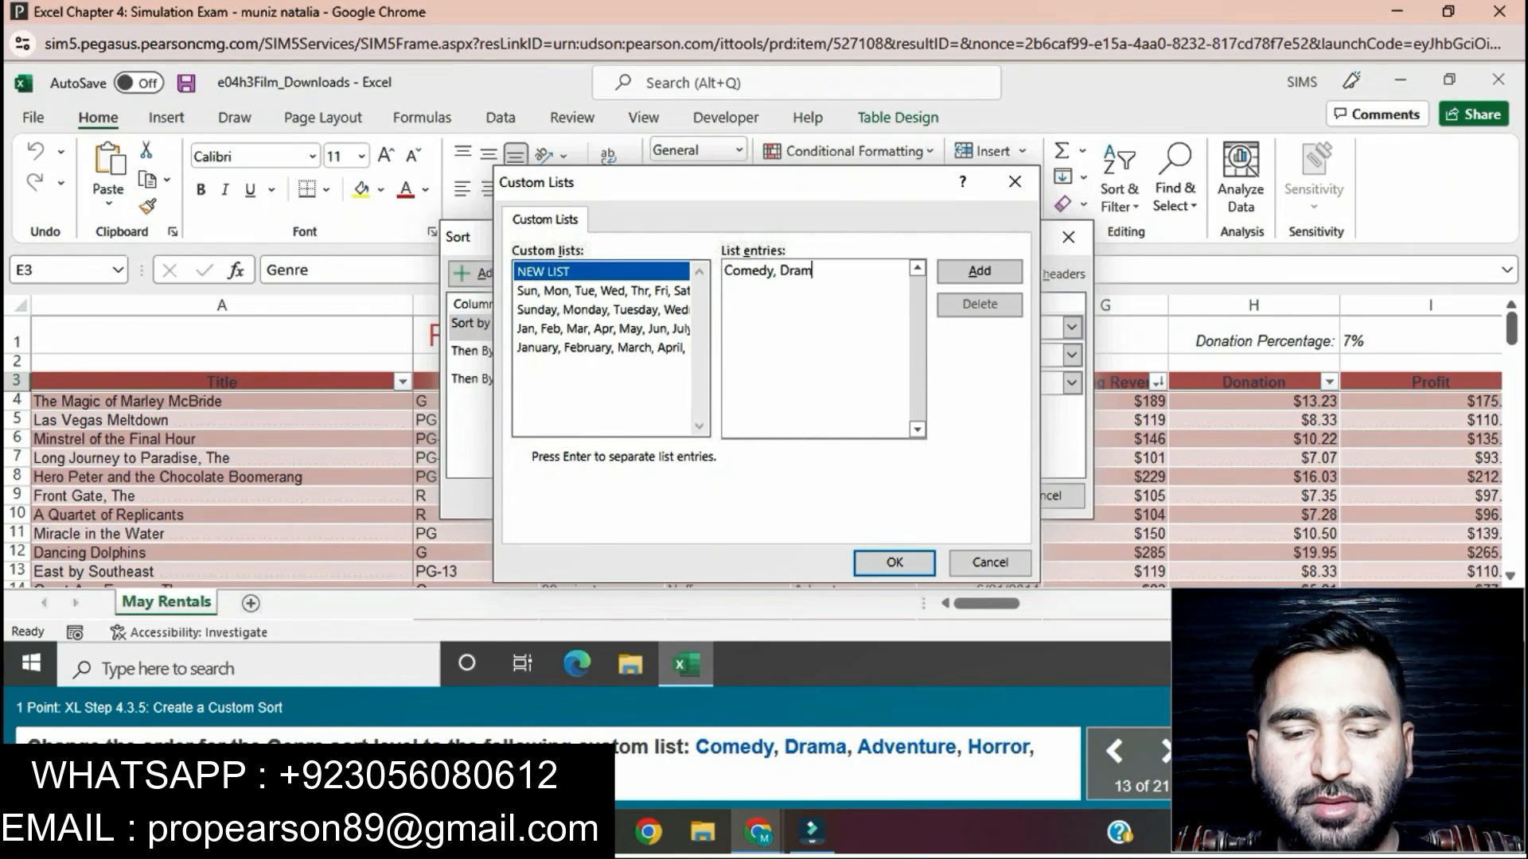
pyautogui.write('a,')
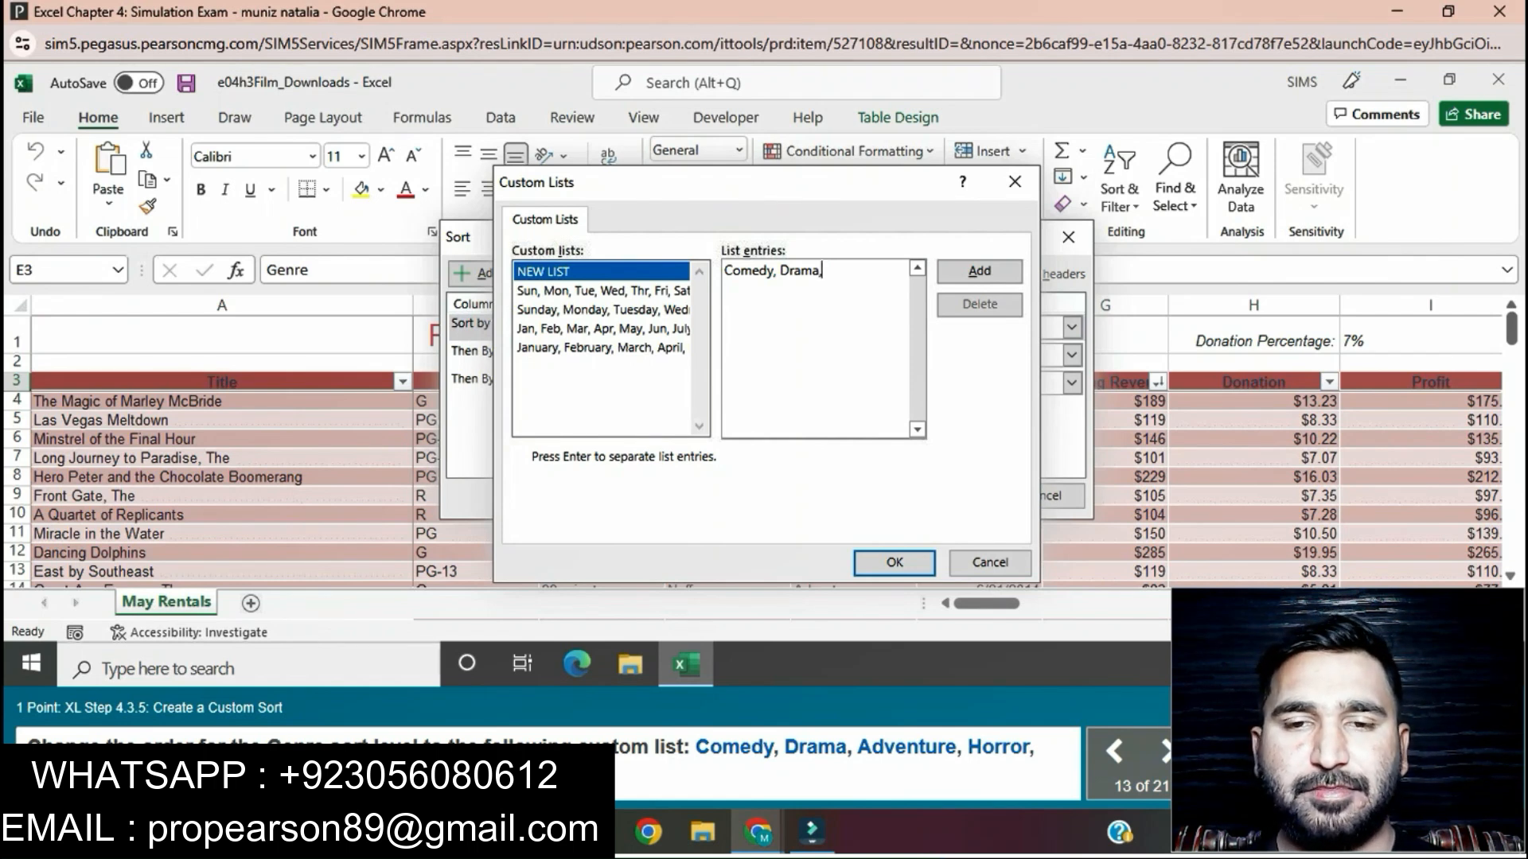
pyautogui.write('A')
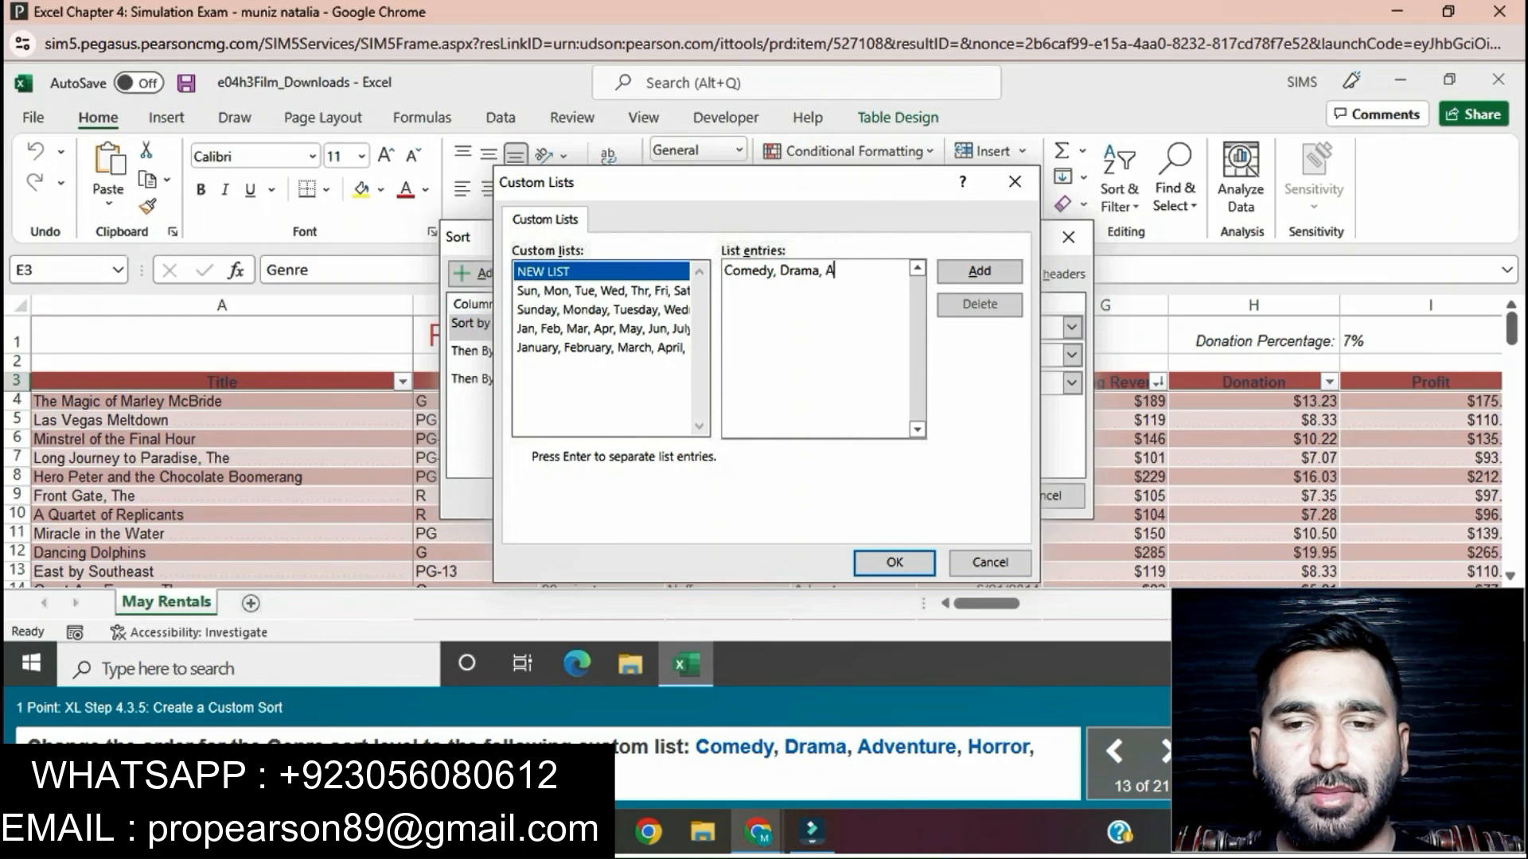
pyautogui.write('dven')
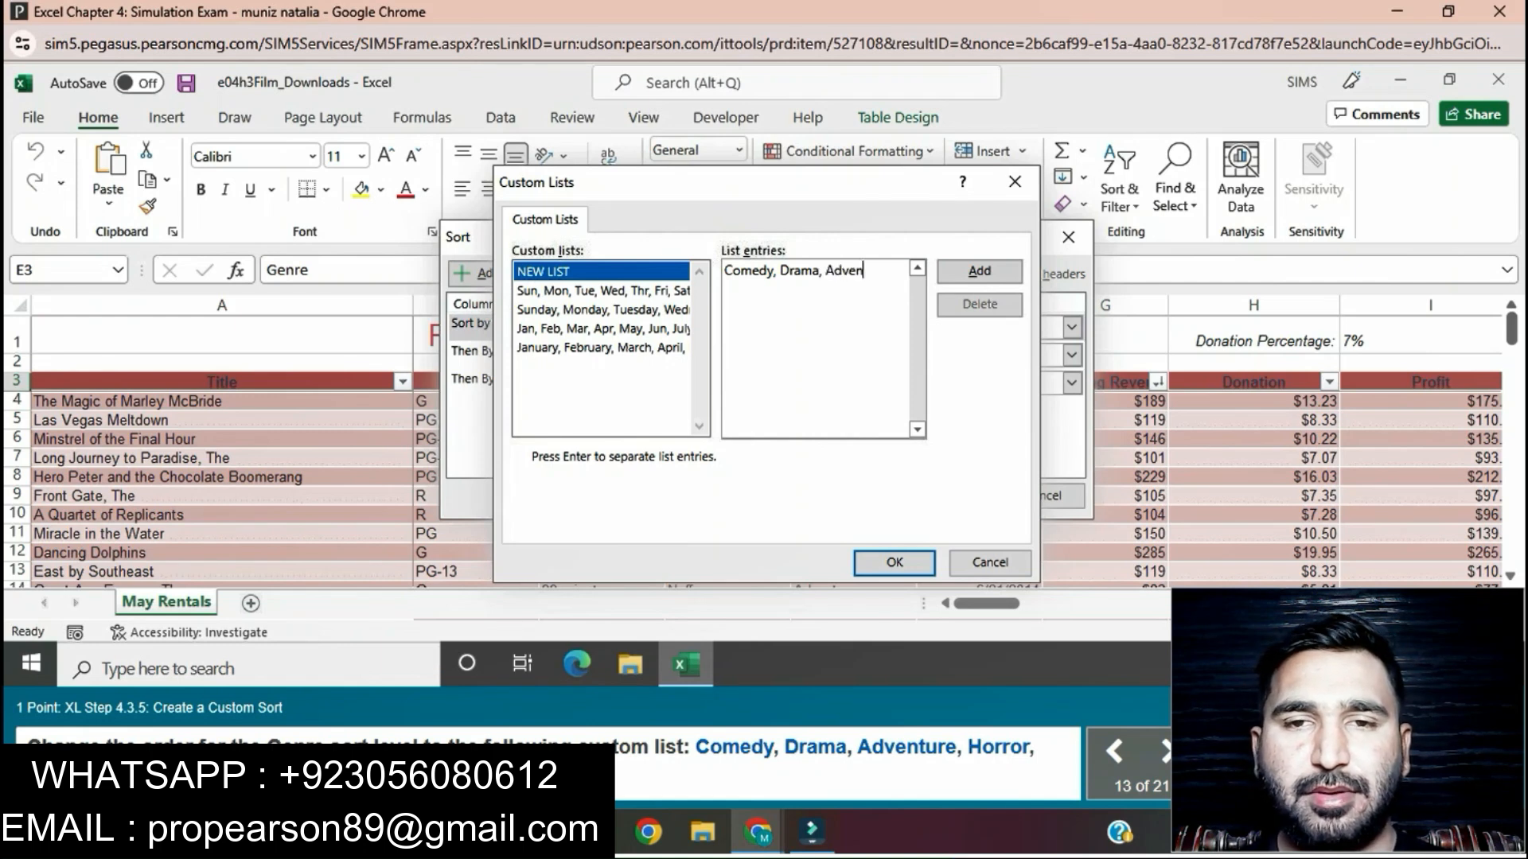
pyautogui.write('ture, ')
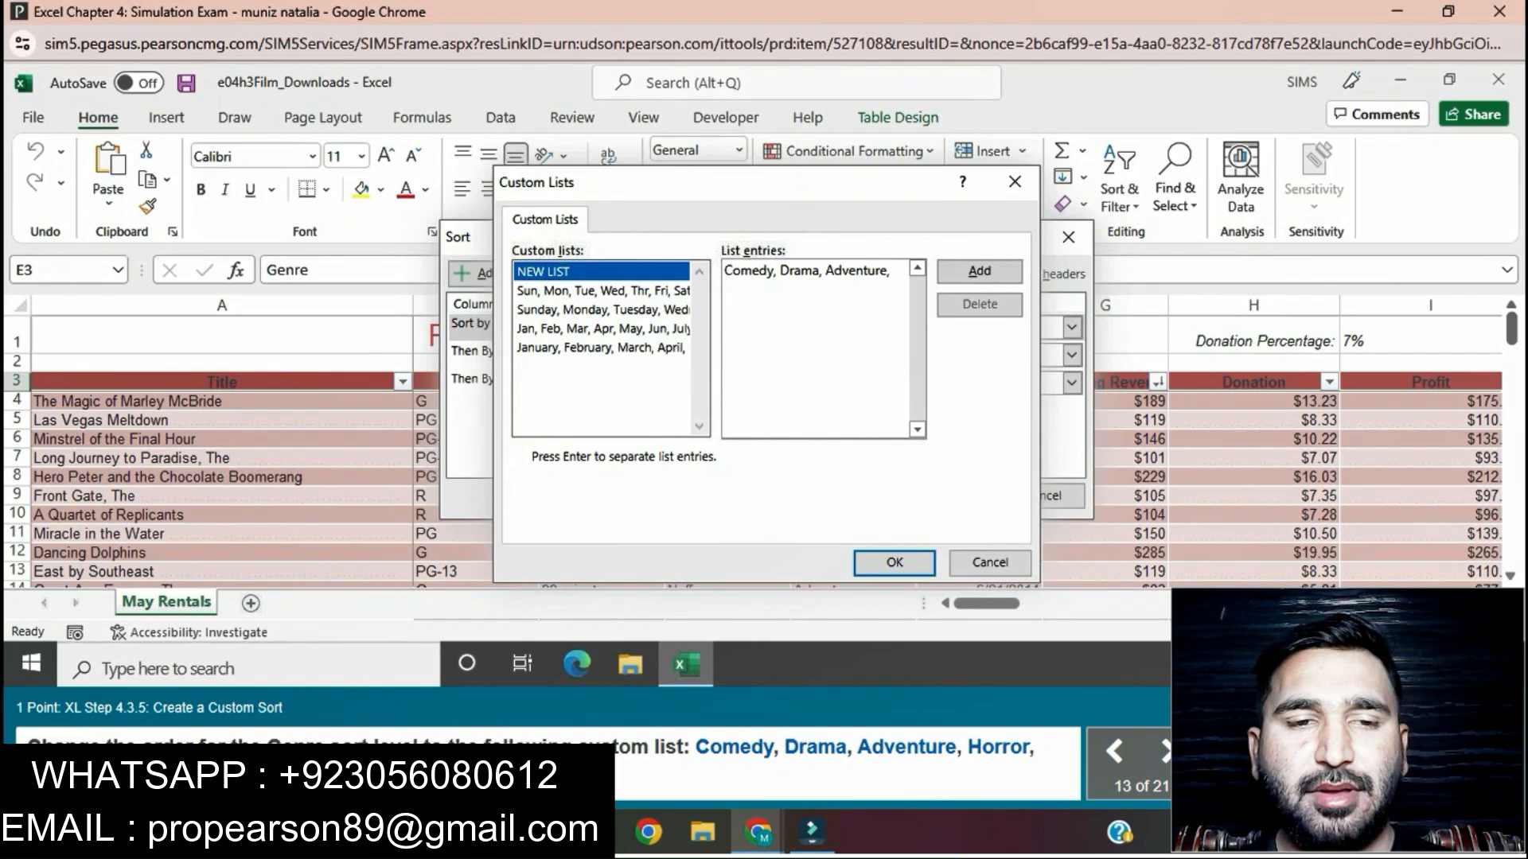
pyautogui.write('Horror')
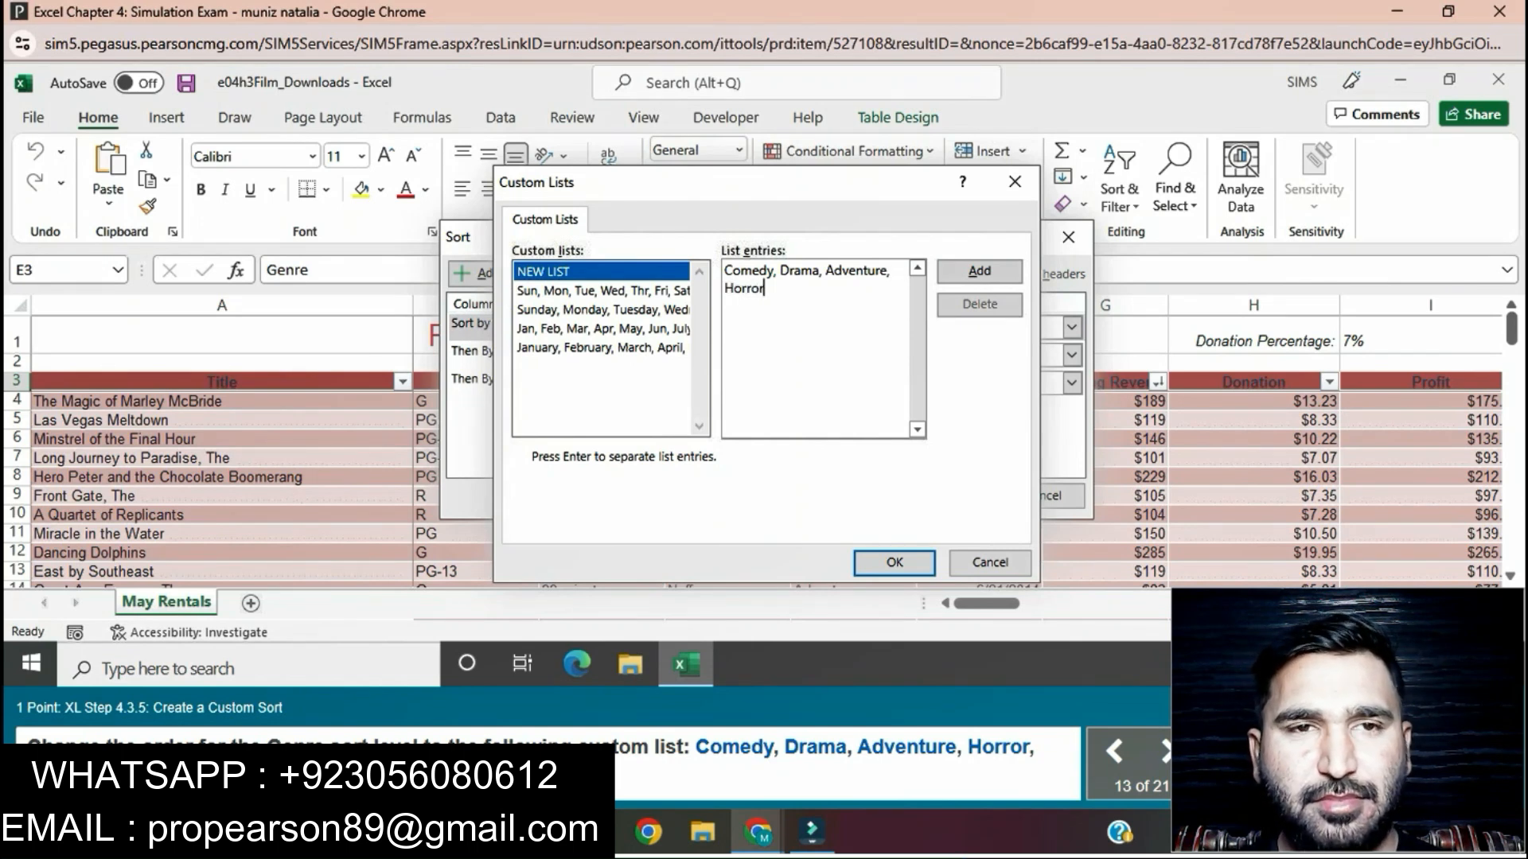
pyautogui.write(', F')
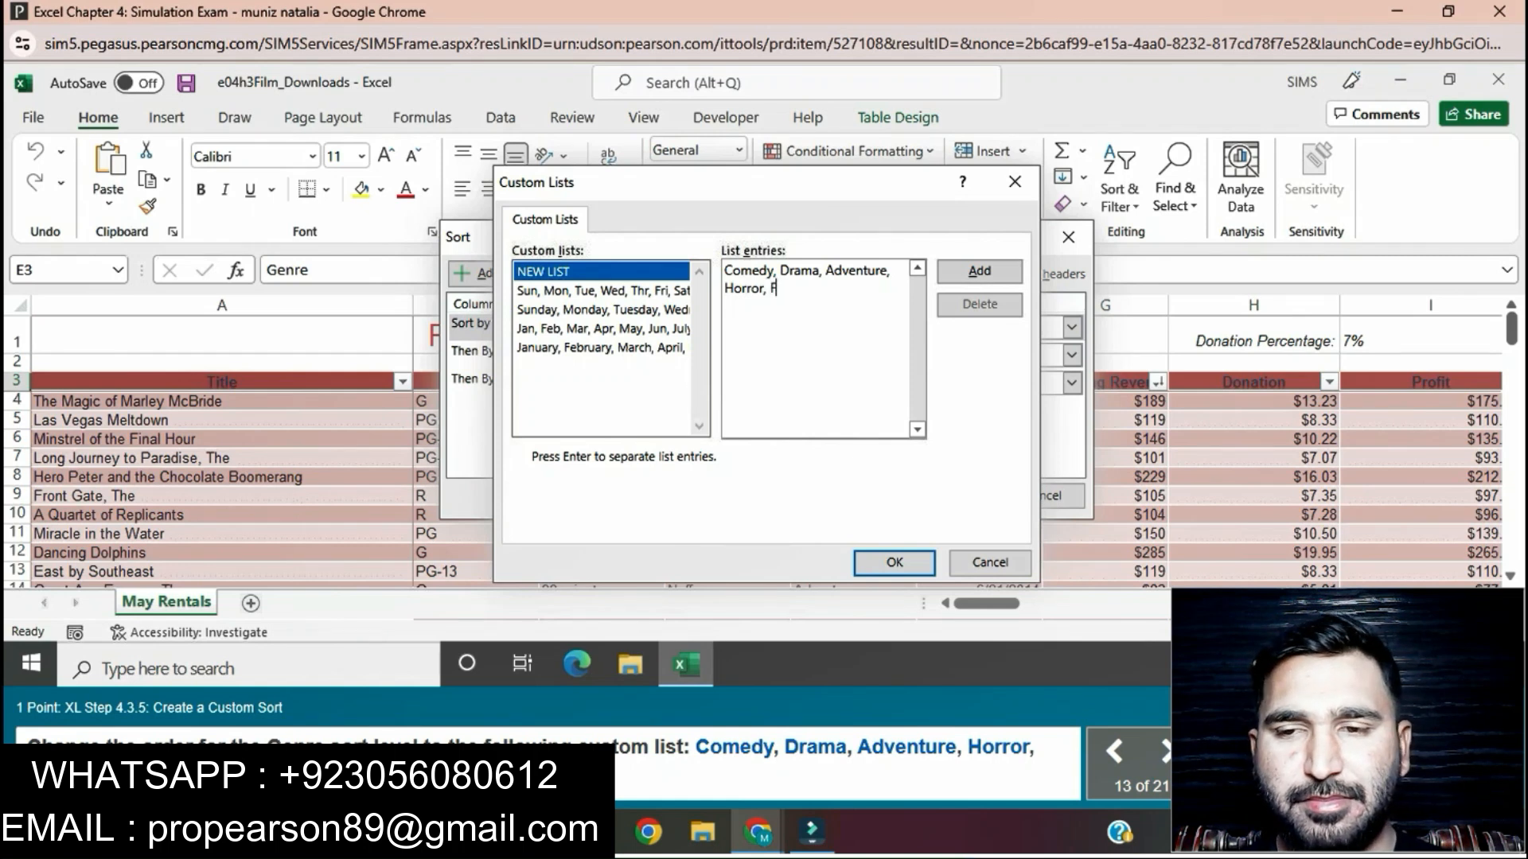
pyautogui.write('ore')
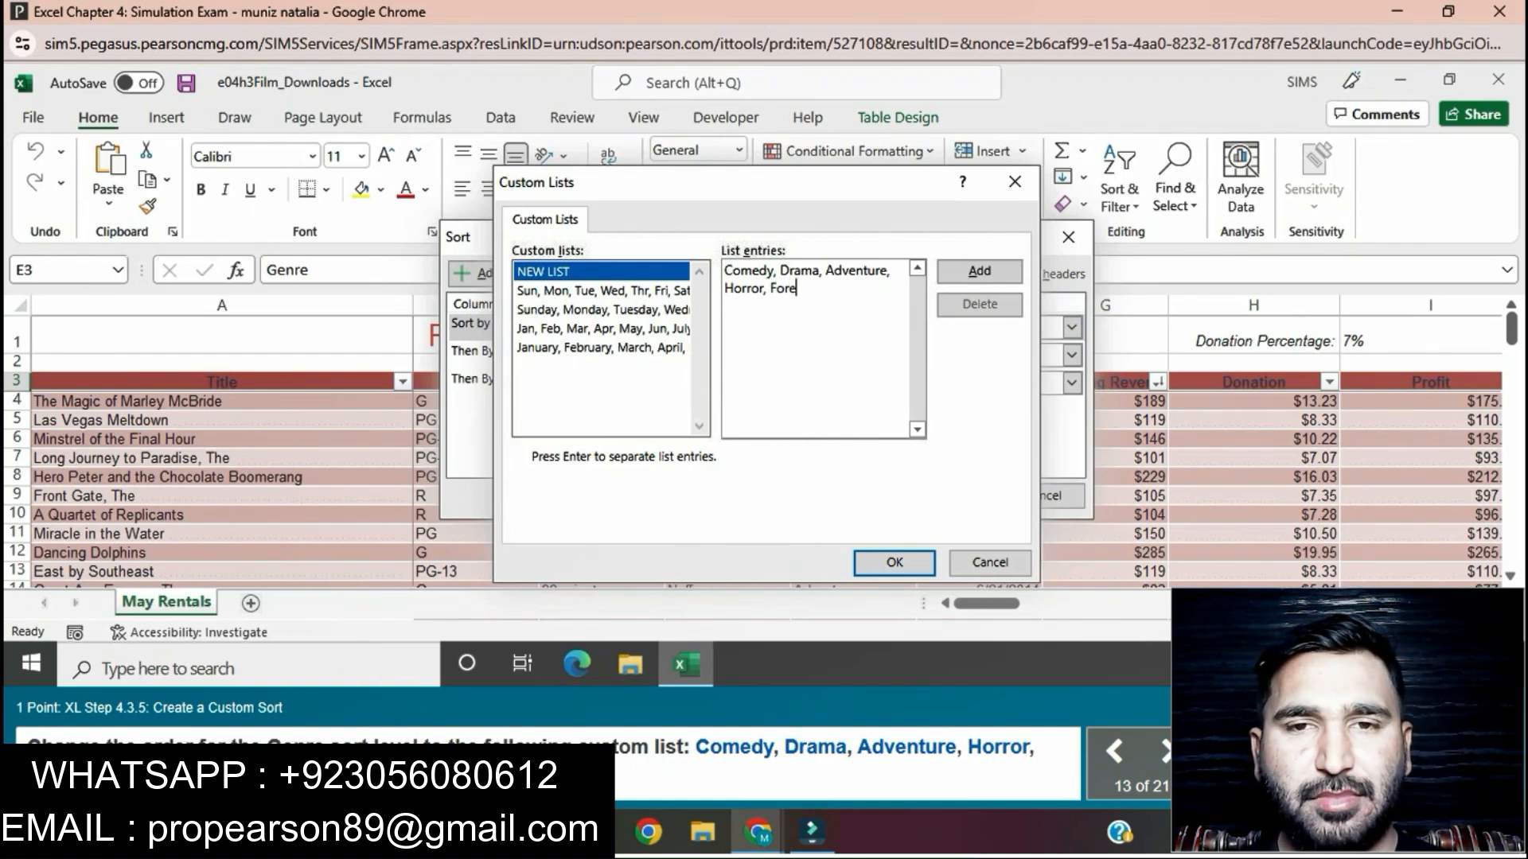
pyautogui.write('ign')
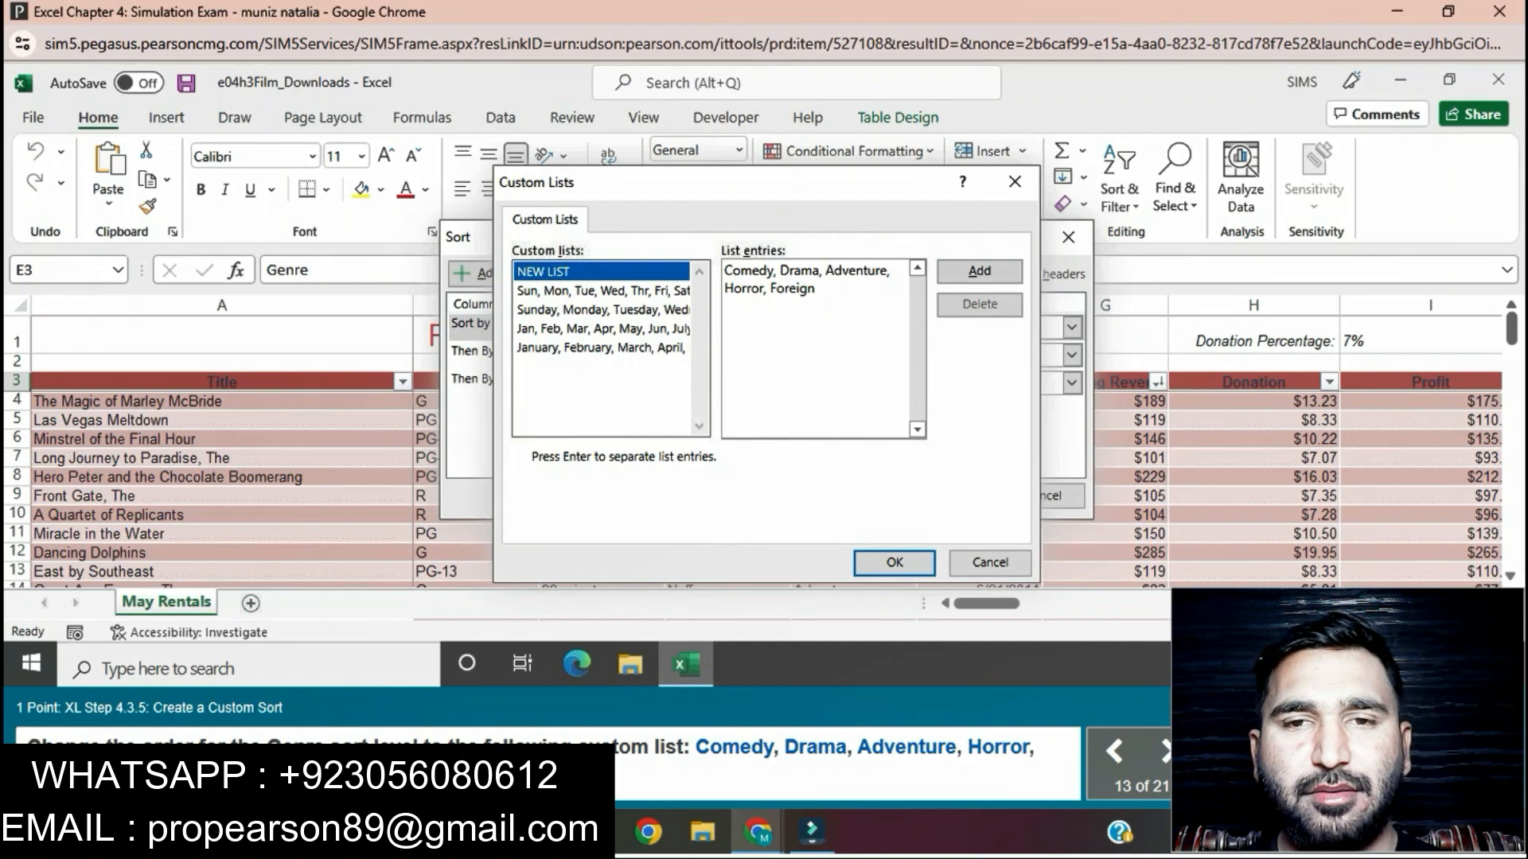
pyautogui.click(895, 562)
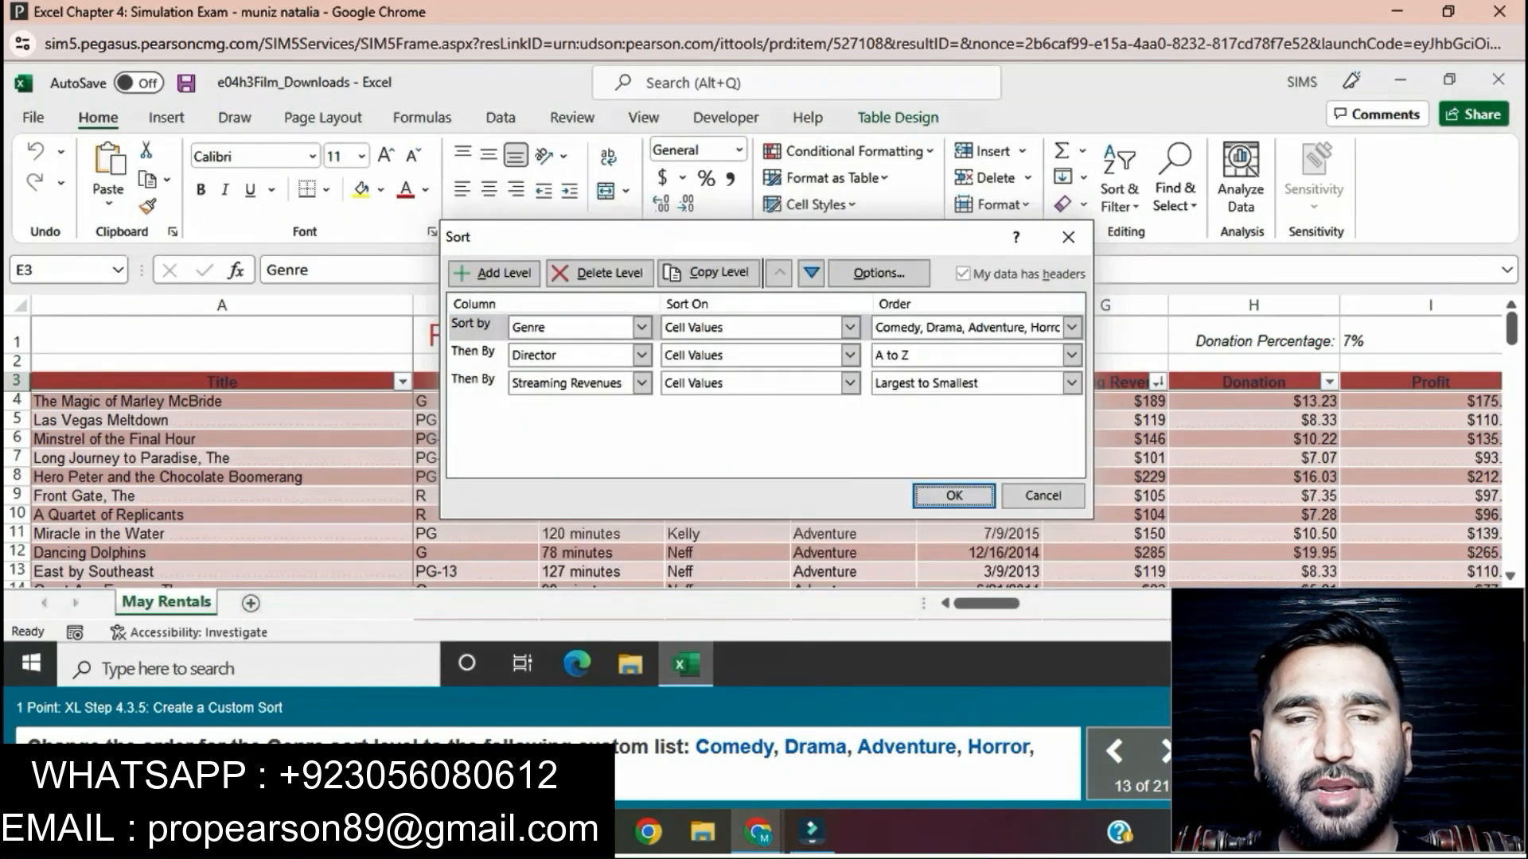
pyautogui.click(954, 496)
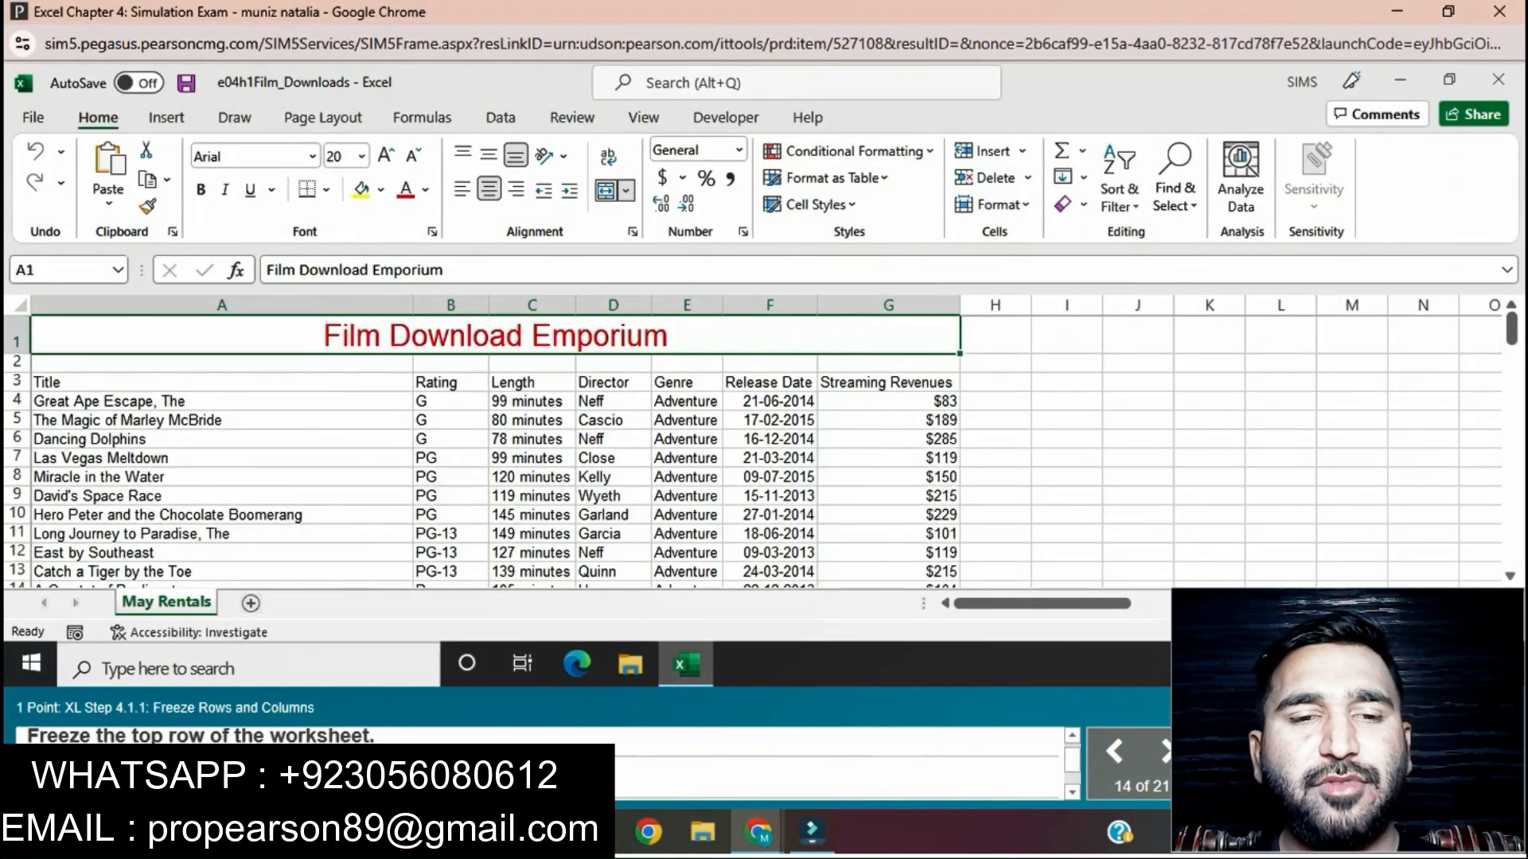
# Step: Freeze the top row of the May Rentals worksheet
pyautogui.click(16, 338)
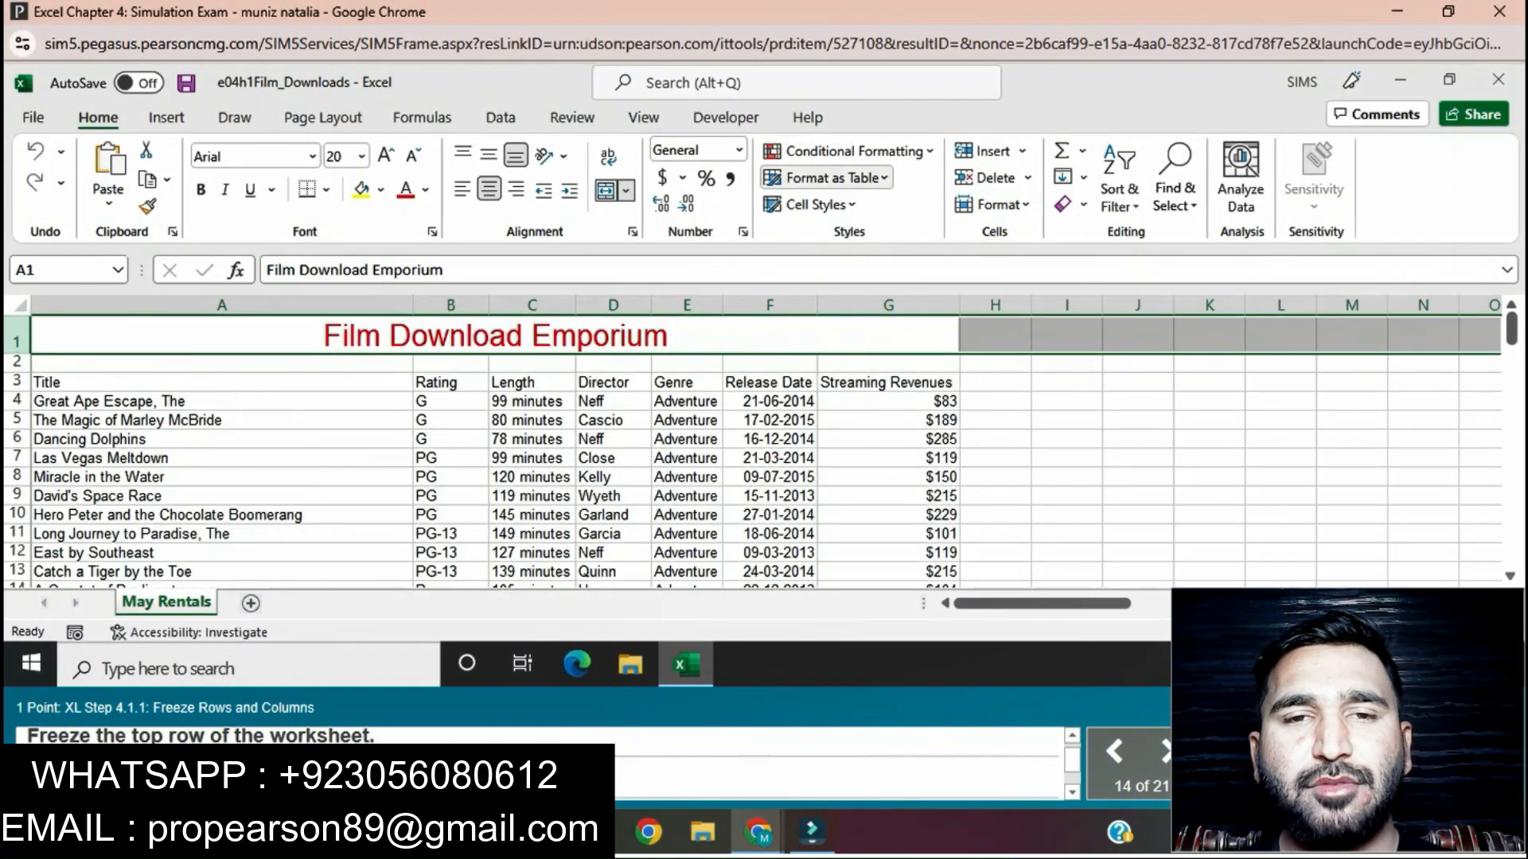
pyautogui.click(643, 117)
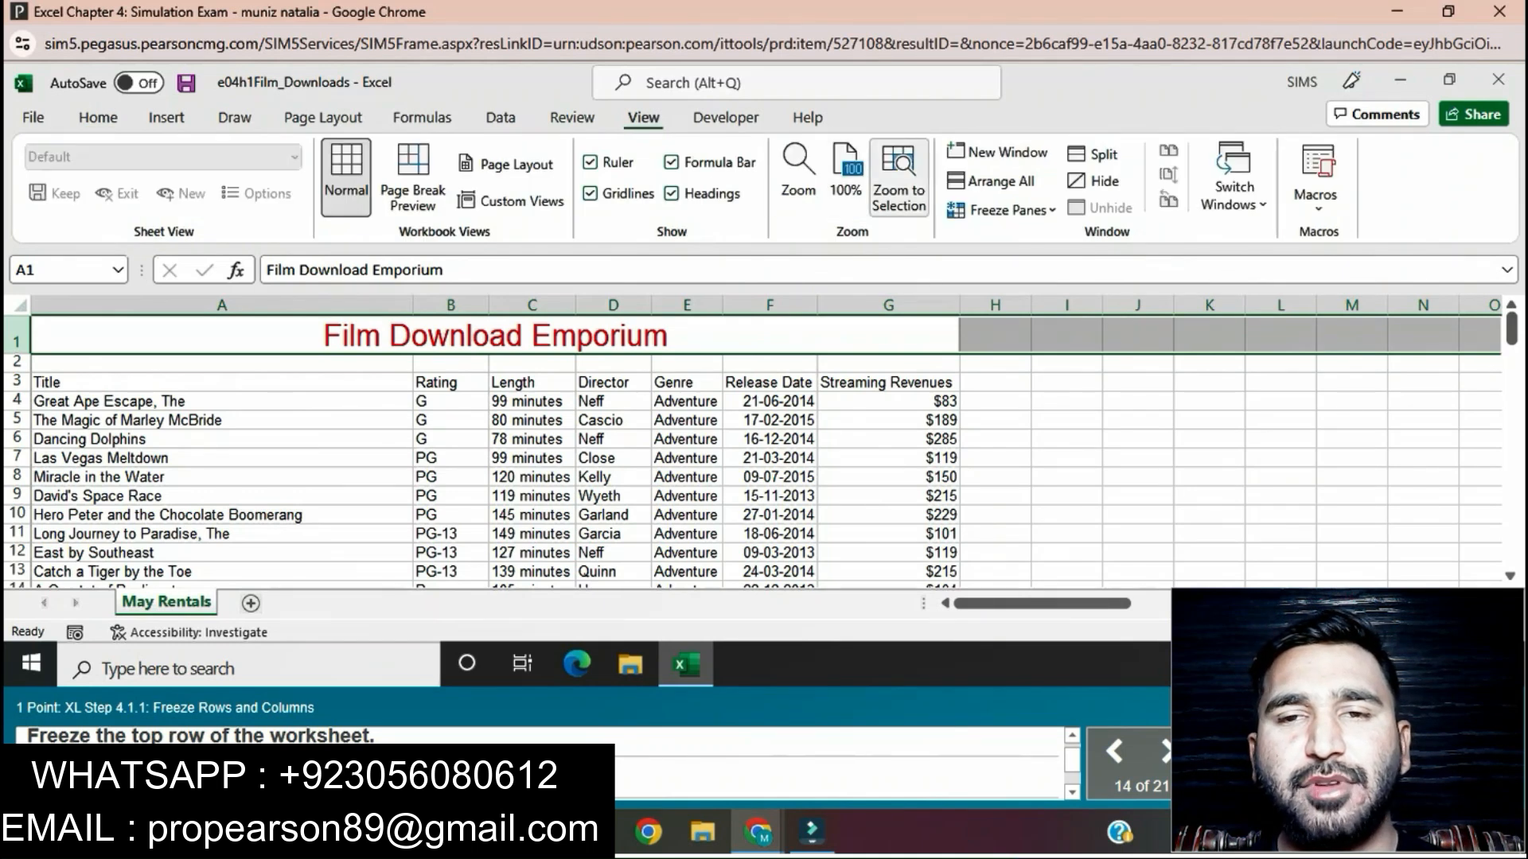
pyautogui.click(1000, 210)
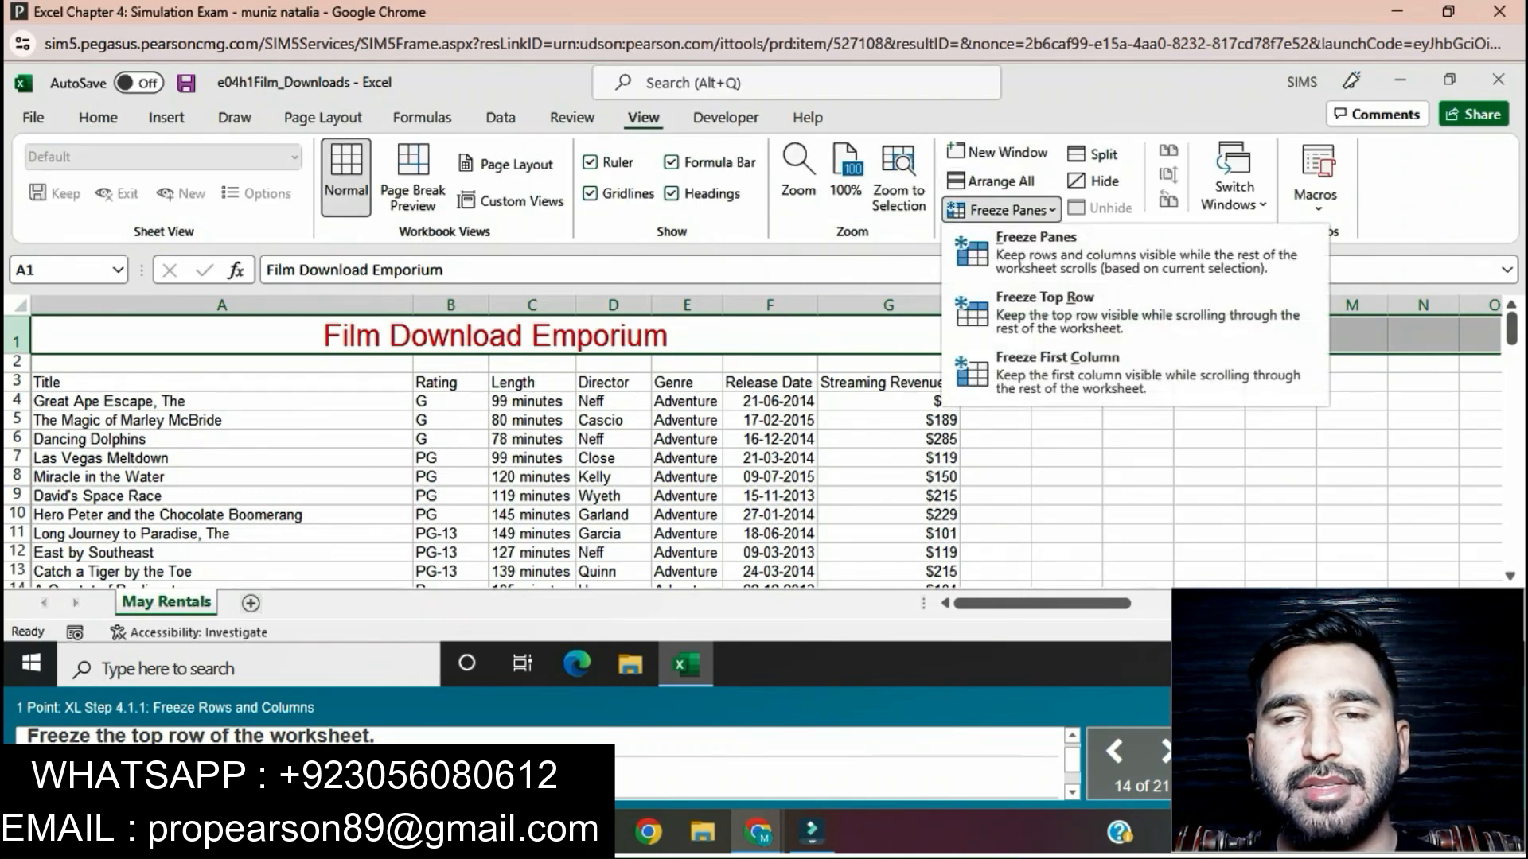
pyautogui.click(1026, 300)
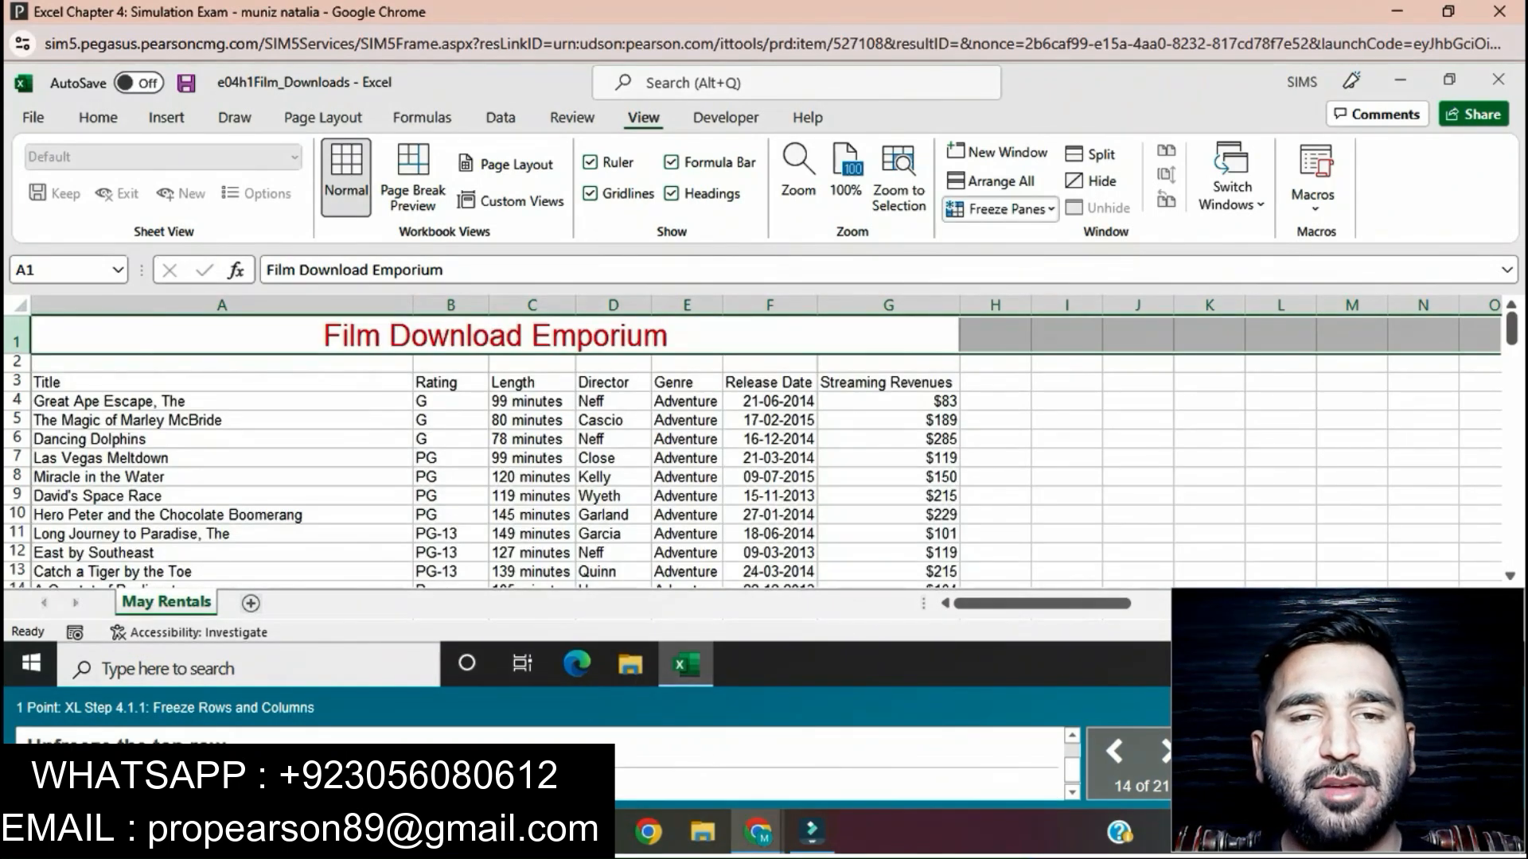
# Step: Unfreeze the top row and freeze the worksheet's panes at cell B4
pyautogui.click(1000, 208)
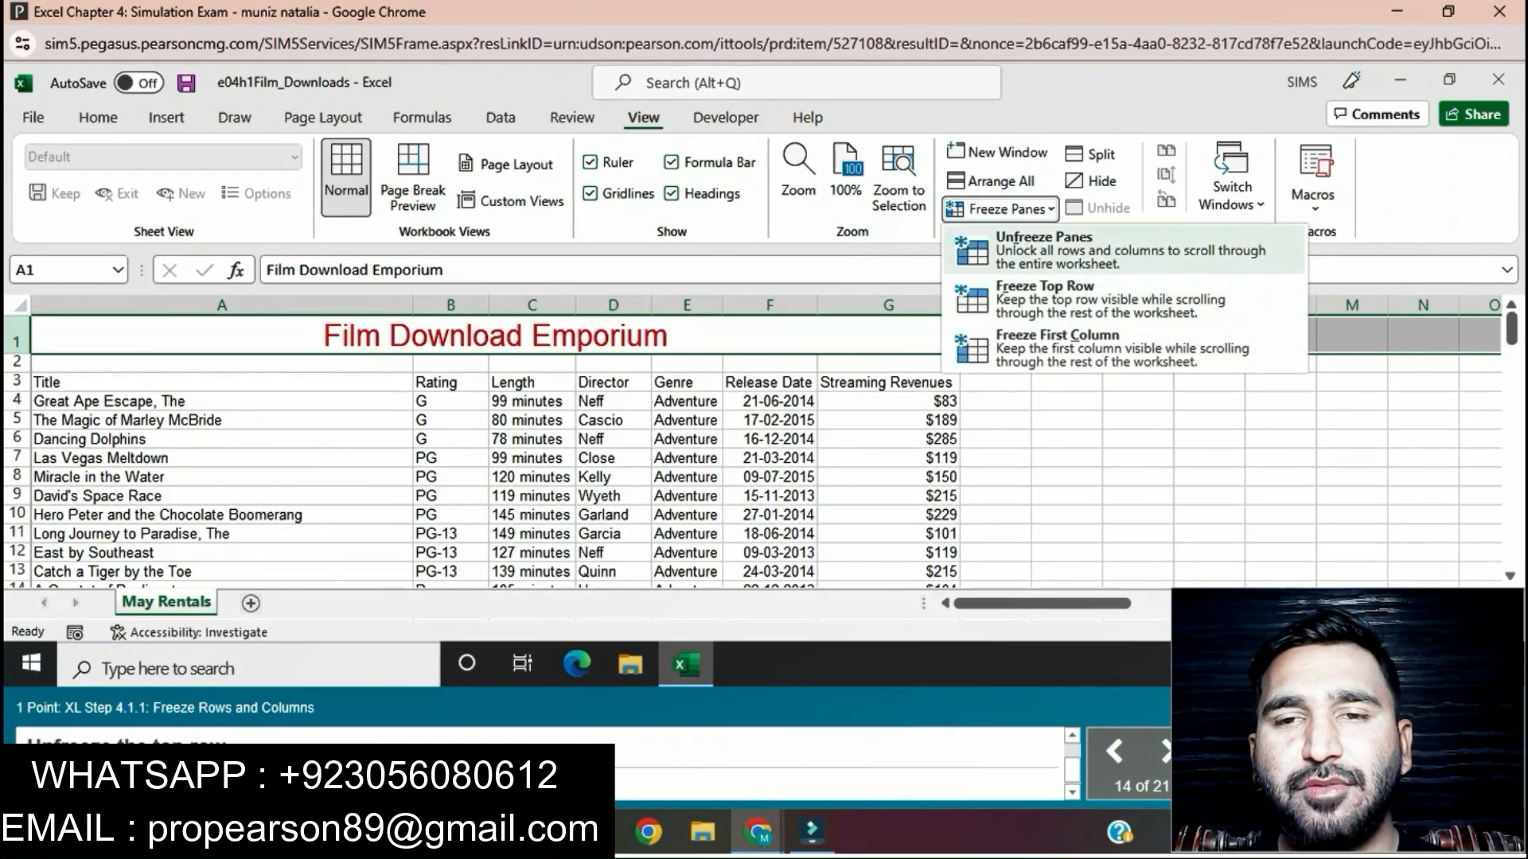
pyautogui.click(1044, 243)
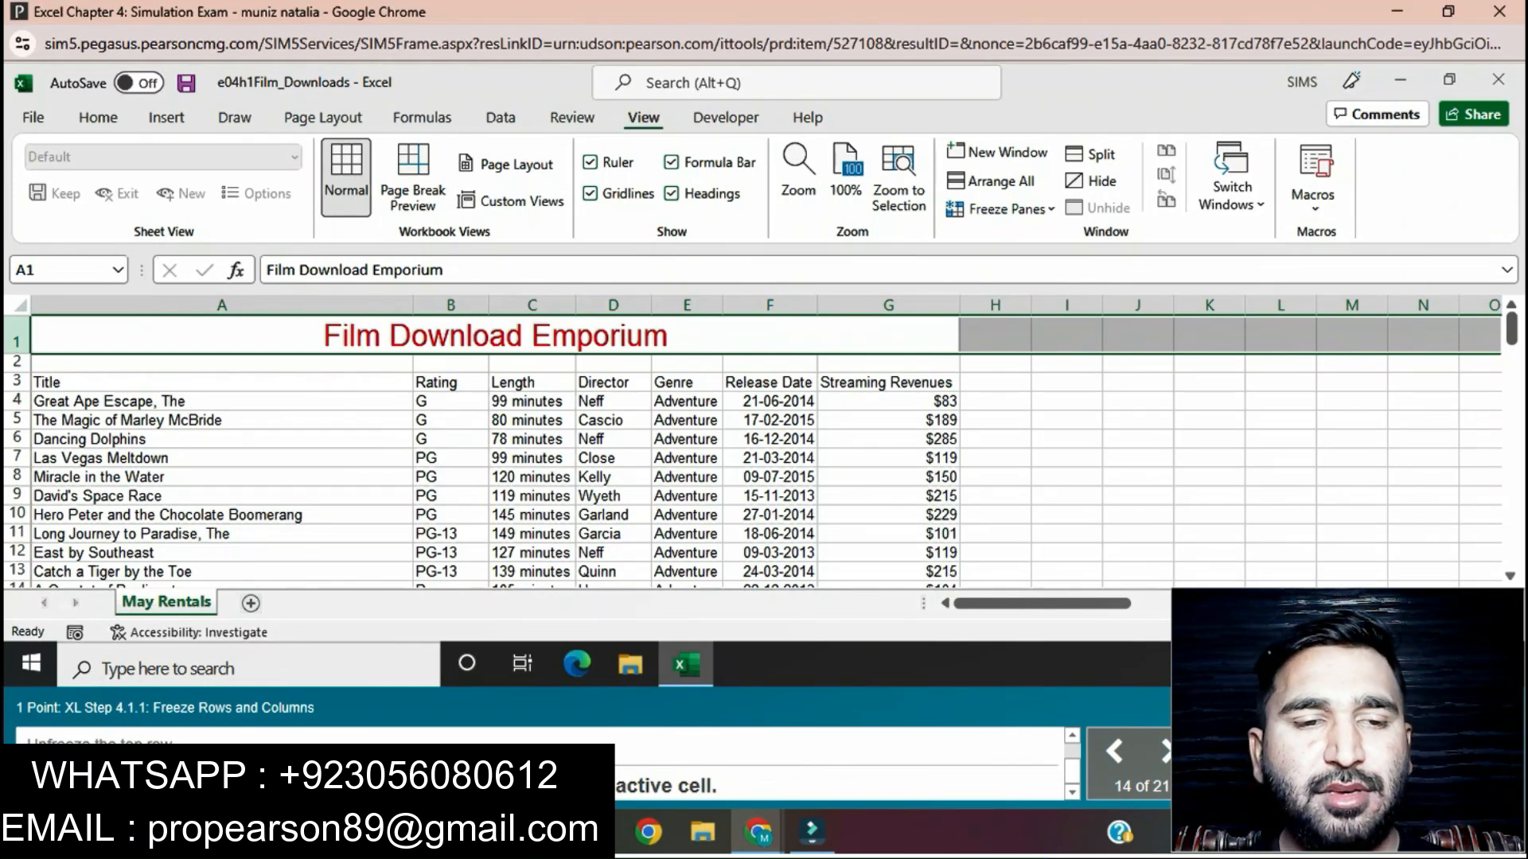
pyautogui.click(451, 402)
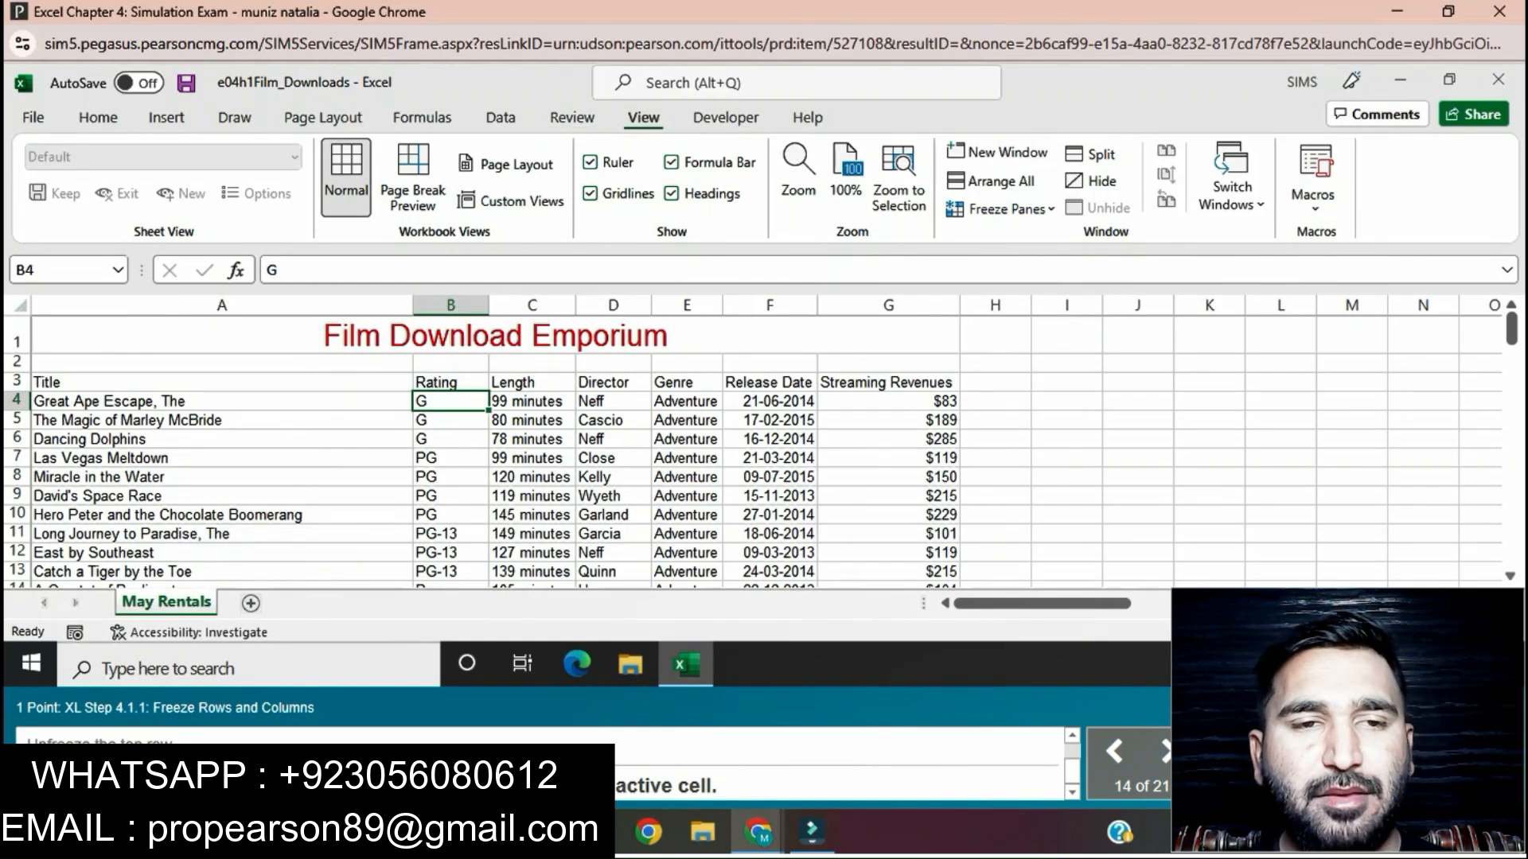
pyautogui.click(1002, 209)
pyautogui.click(1034, 248)
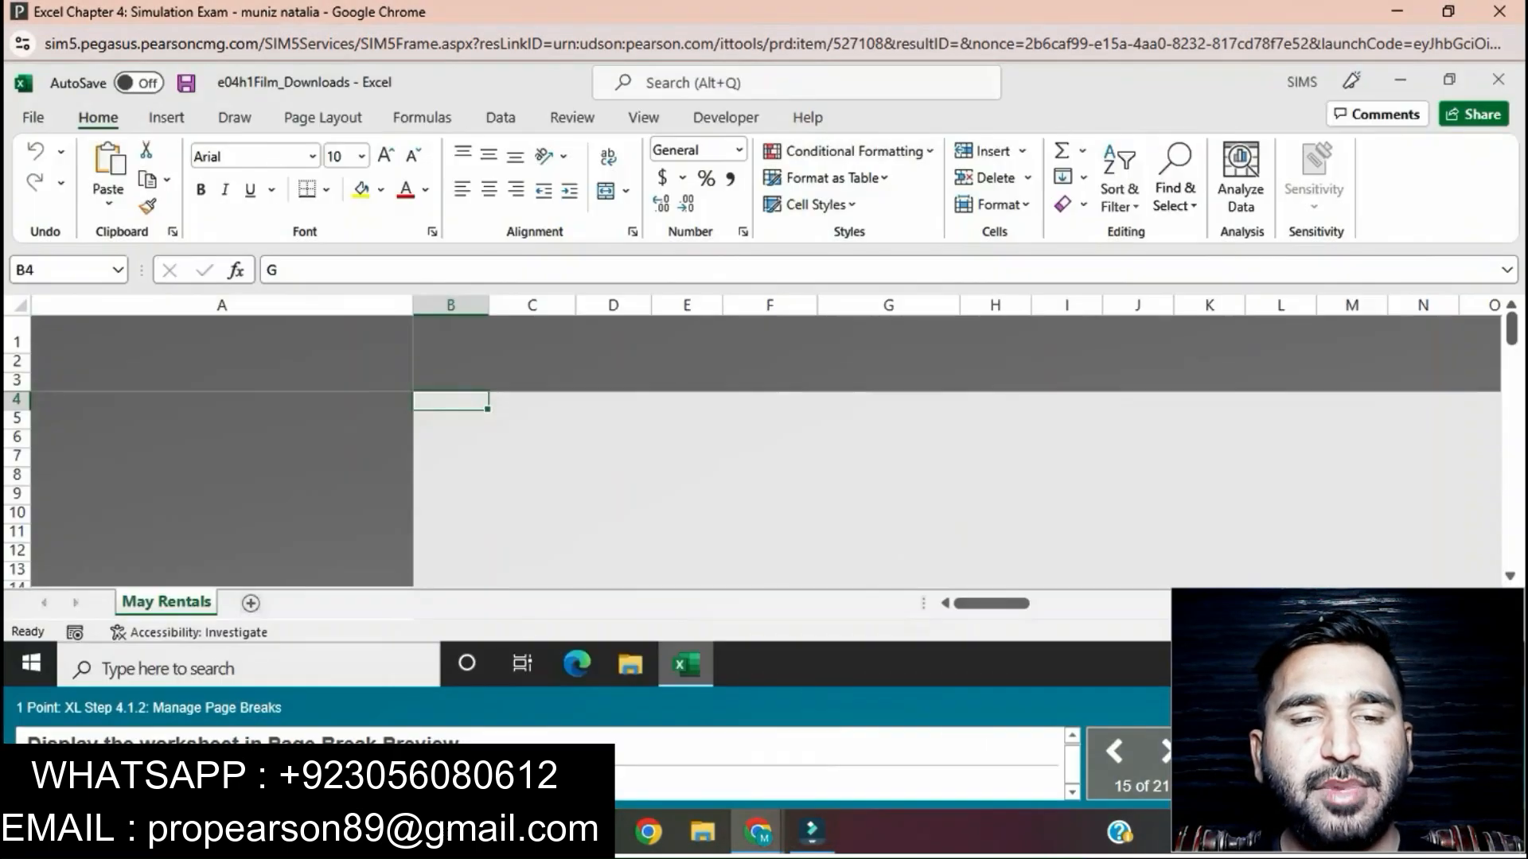
# Step: Display the May Rentals worksheet in Page Break Preview
pyautogui.click(686, 534)
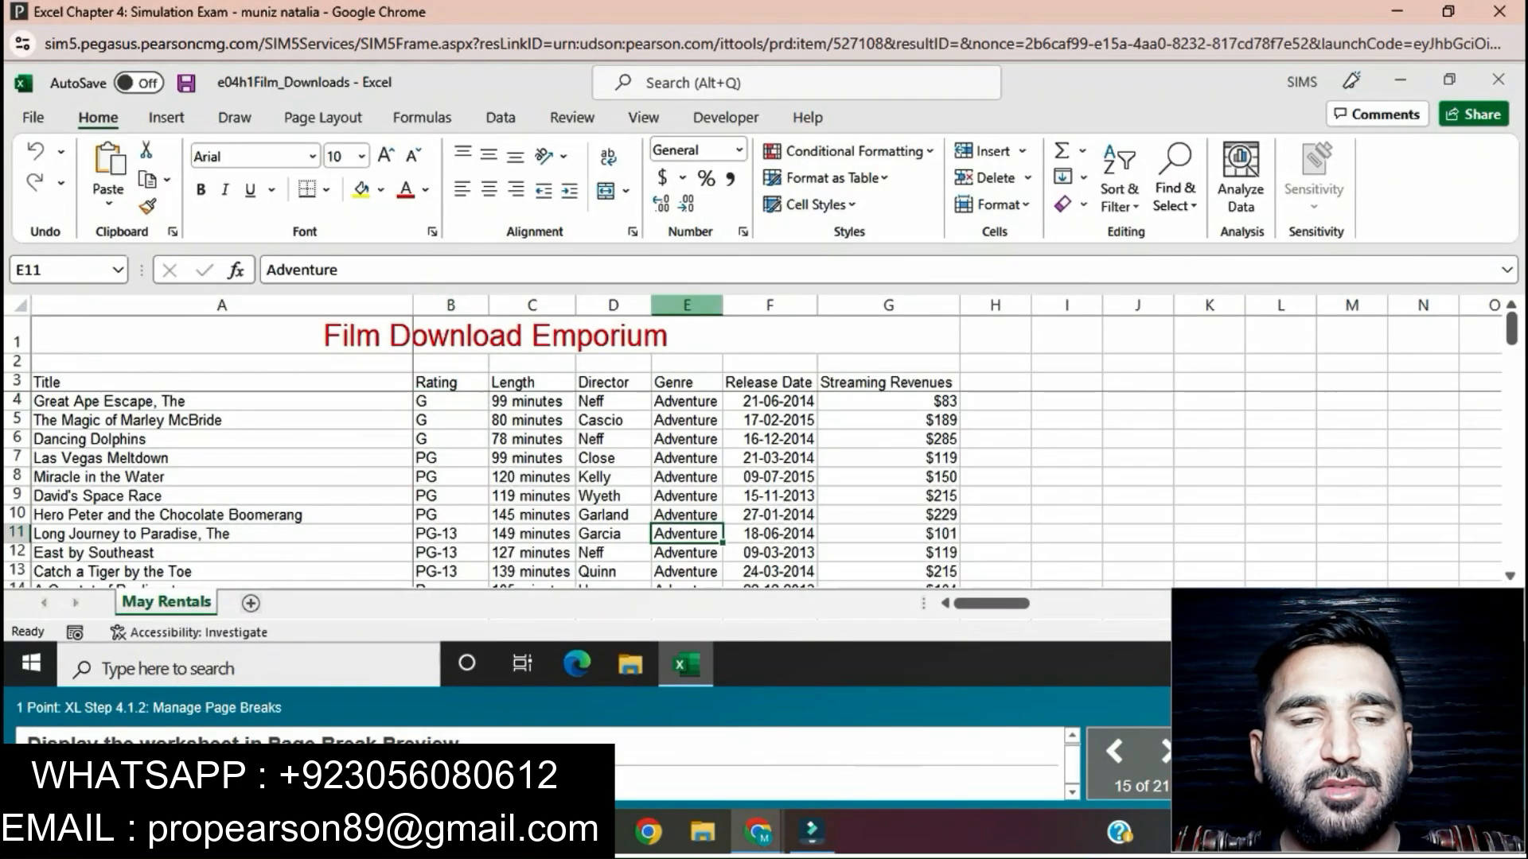
pyautogui.click(643, 118)
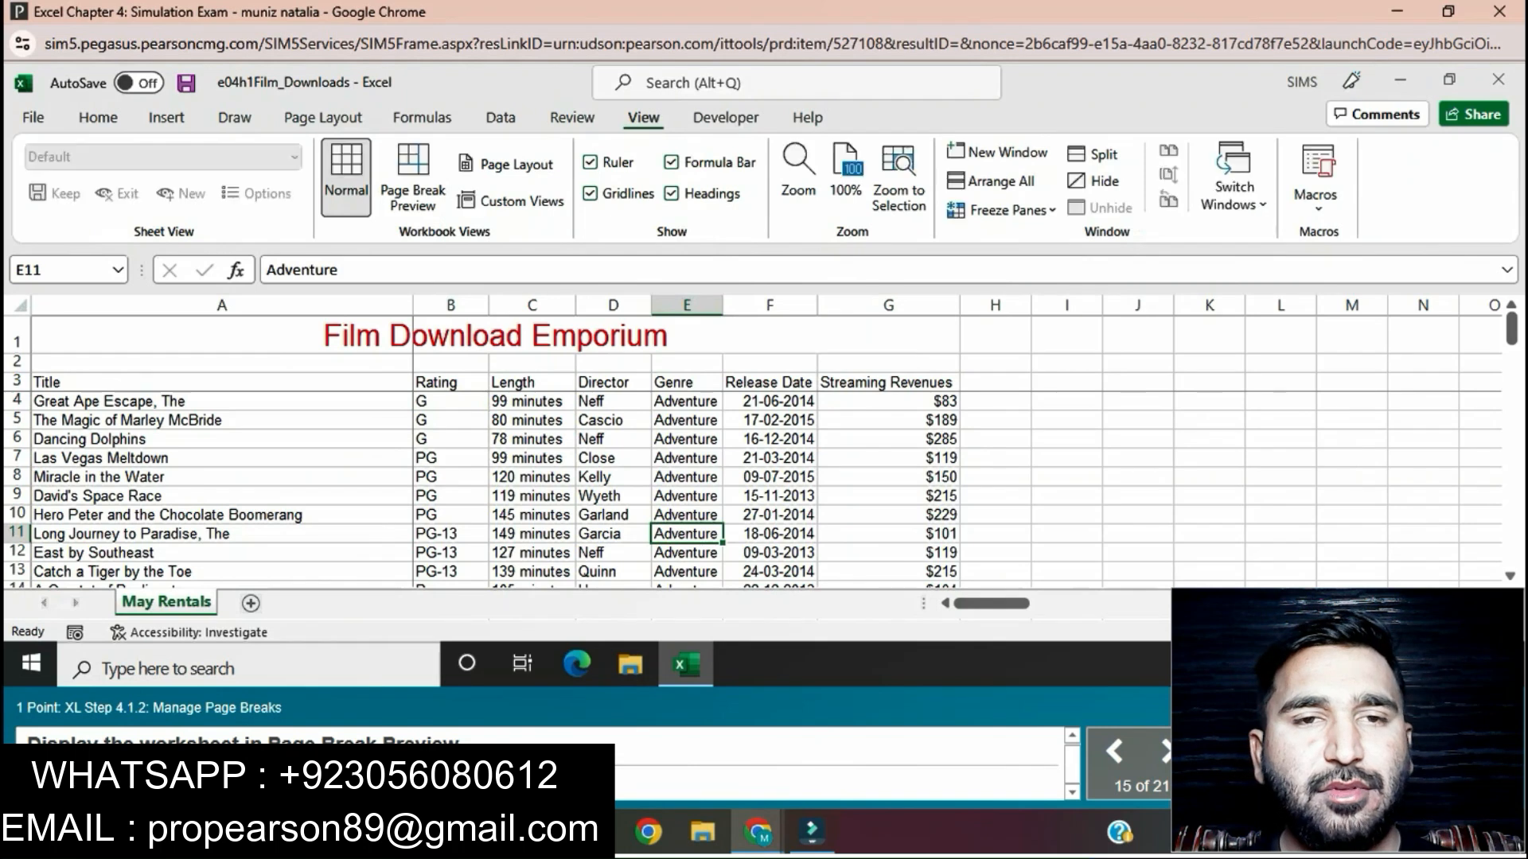
pyautogui.click(413, 176)
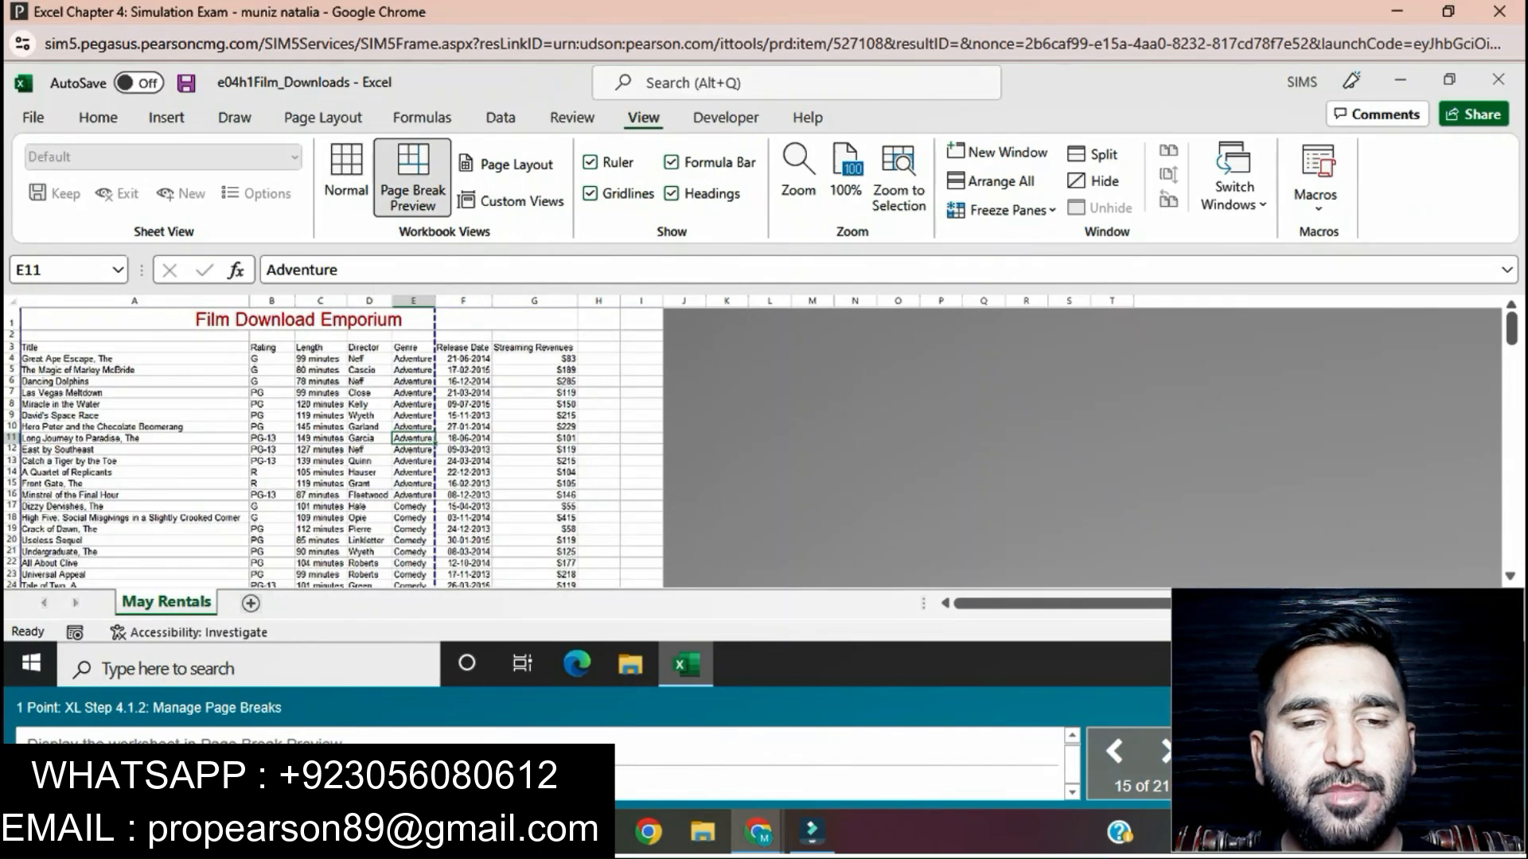
# Step: Try to insert a page break above row 40 of the May Rentals worksheet with the whole row selected
pyautogui.scroll(-11, 335, 445)
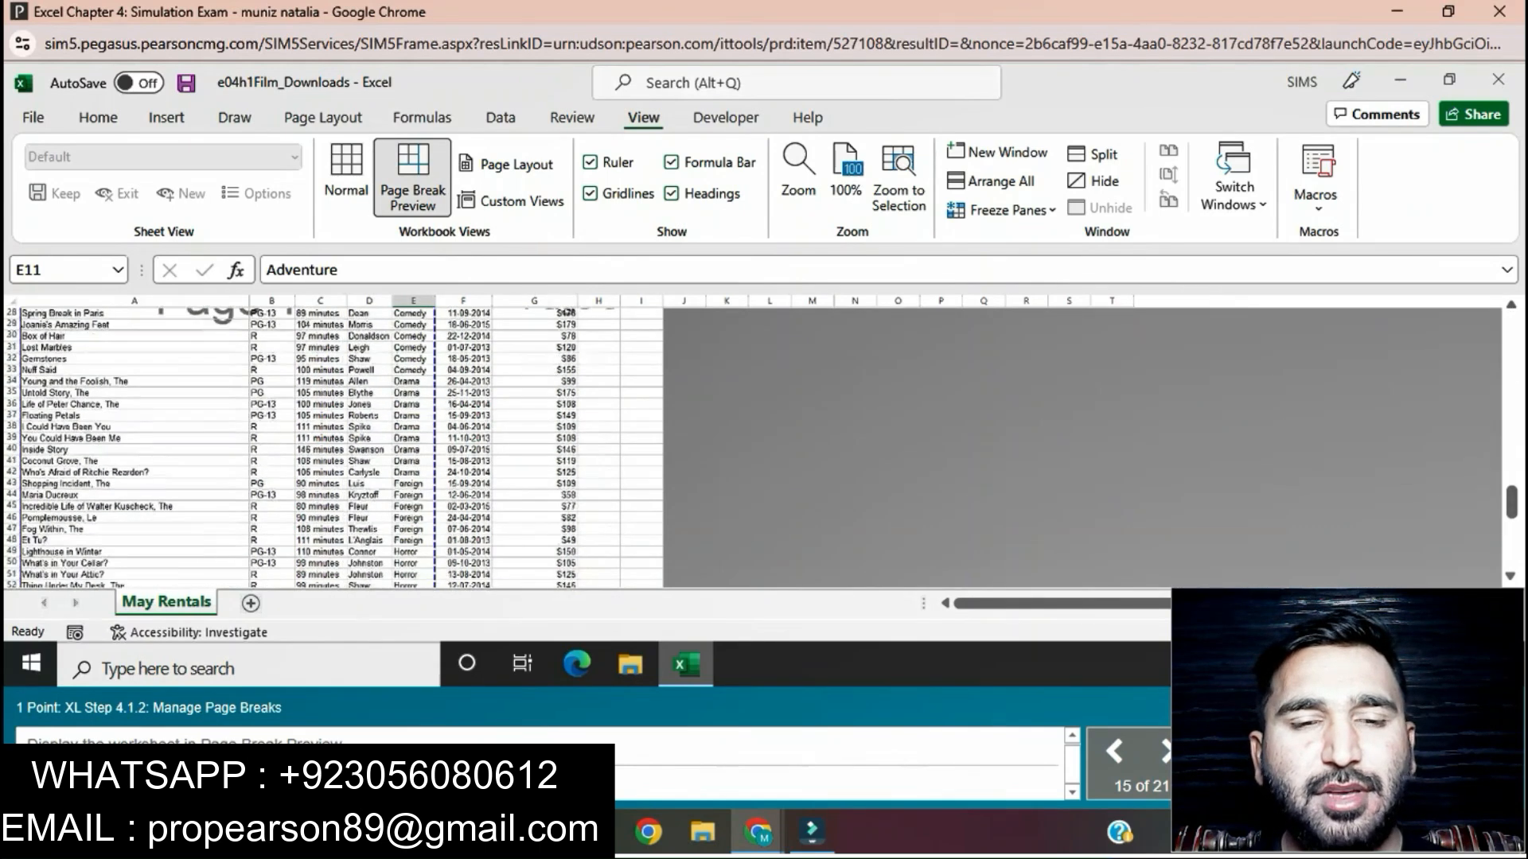
pyautogui.scroll(2, 334, 445)
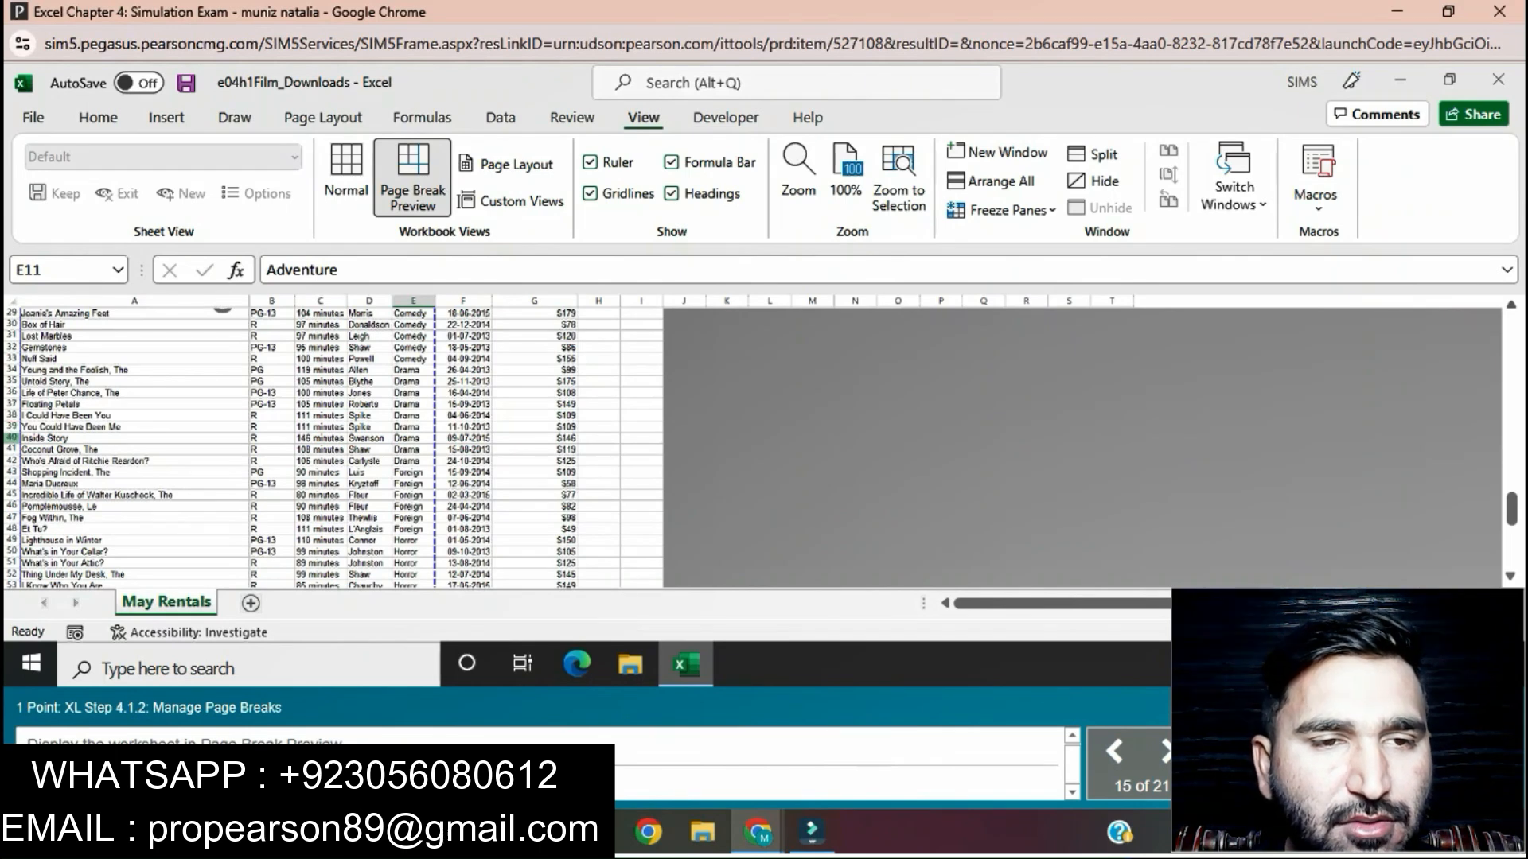
pyautogui.click(11, 437)
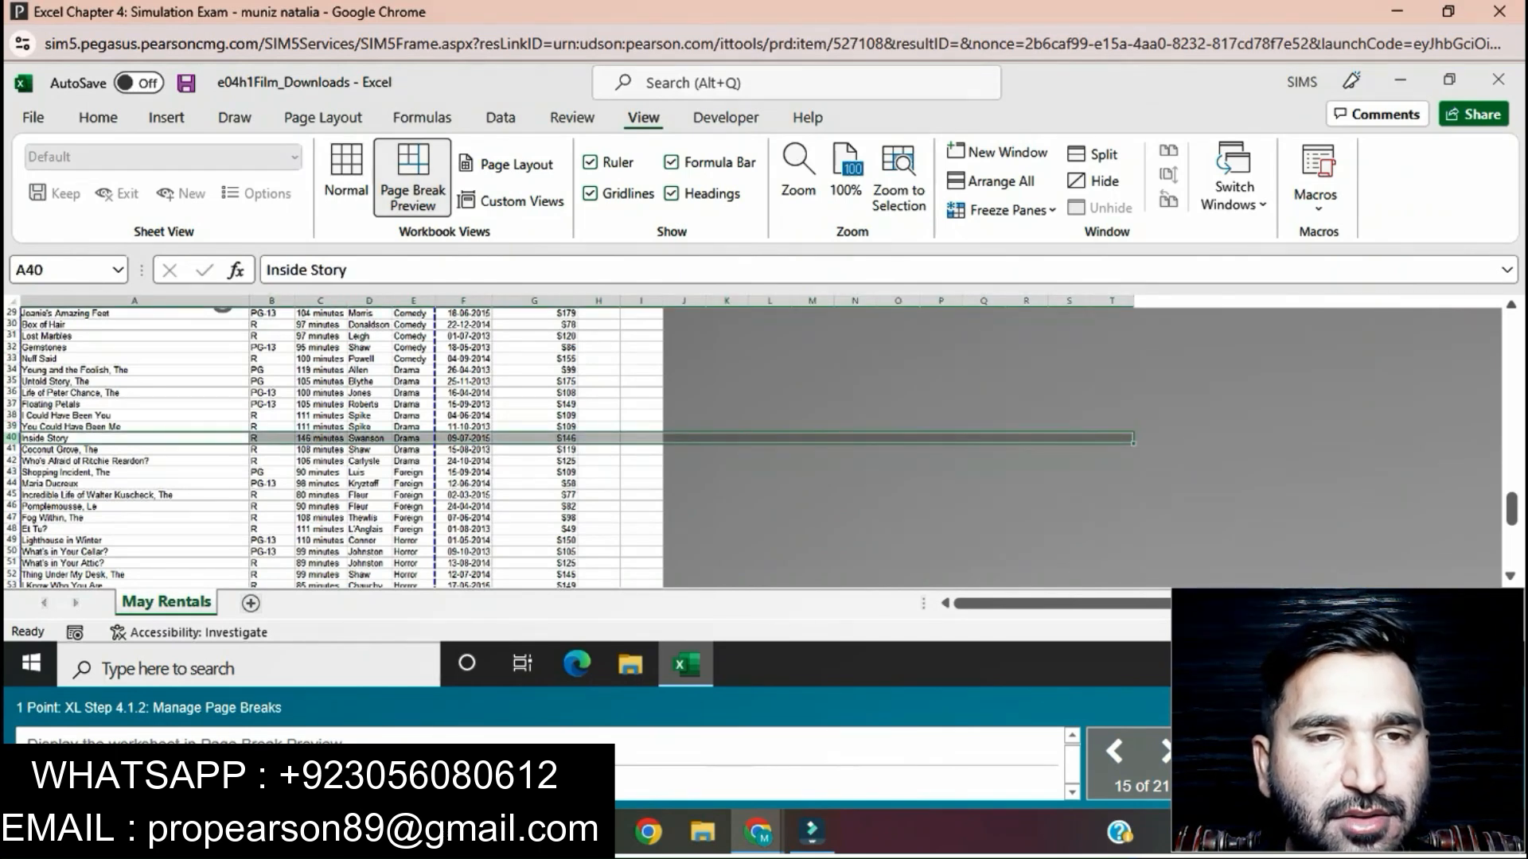
pyautogui.click(322, 117)
pyautogui.click(420, 179)
pyautogui.click(481, 234)
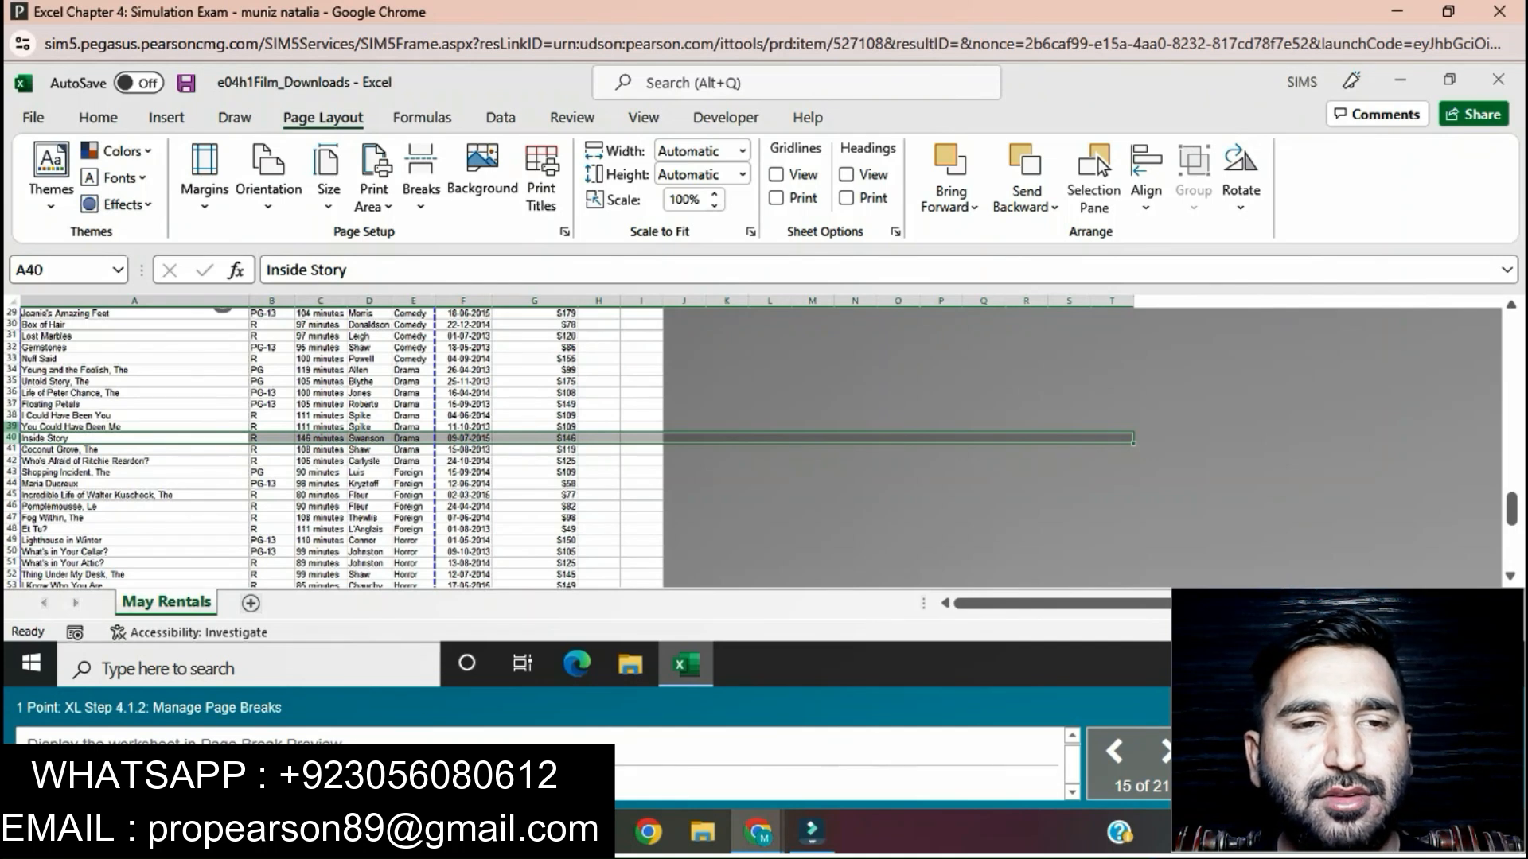
# Step: Try to insert a page break above row 39 of the worksheet
pyautogui.press('Up')
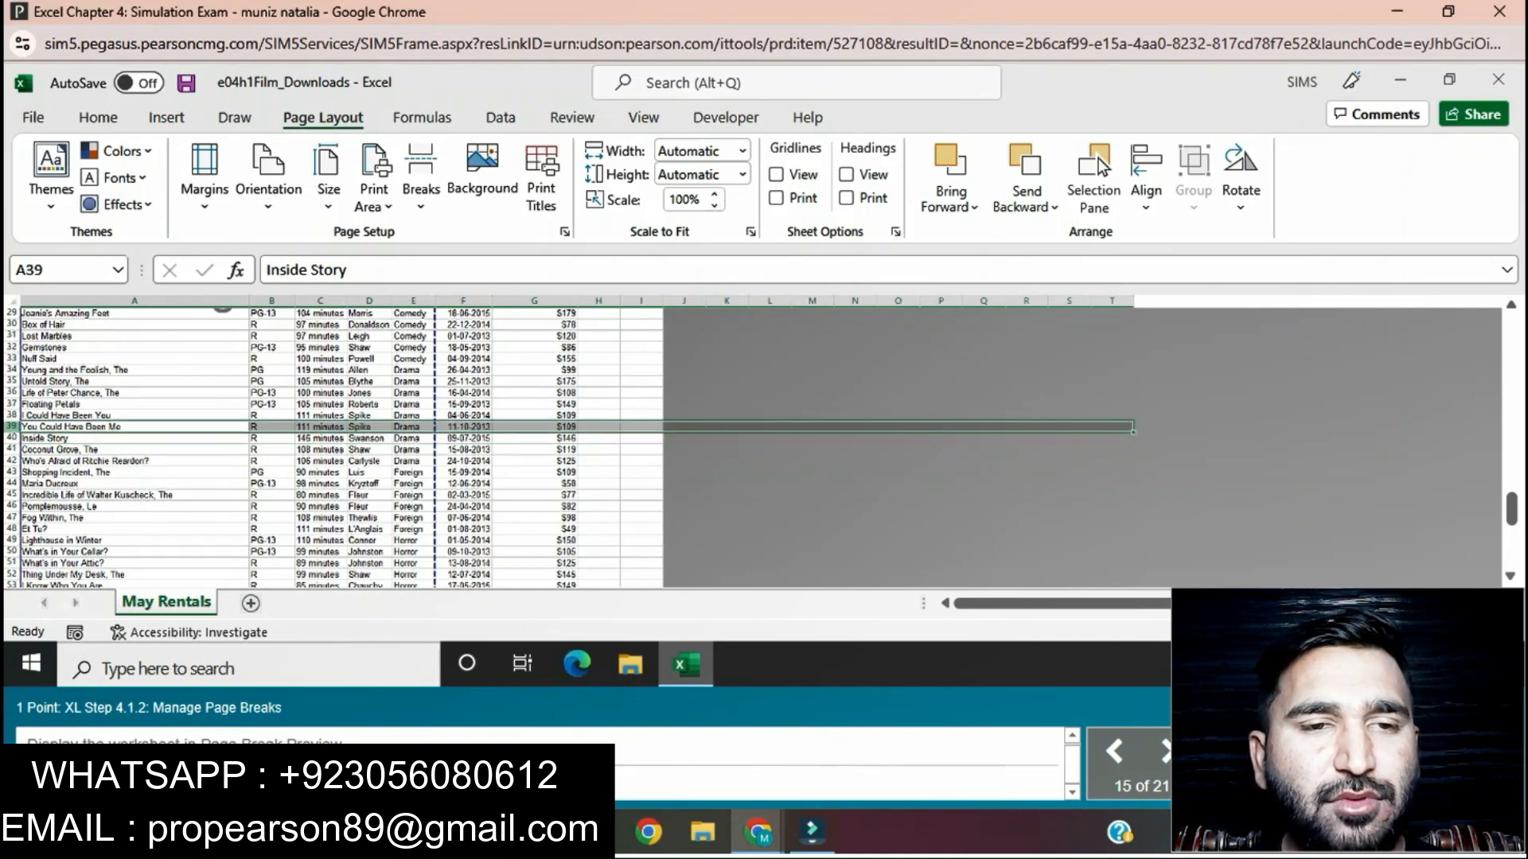
pyautogui.click(420, 178)
pyautogui.click(487, 234)
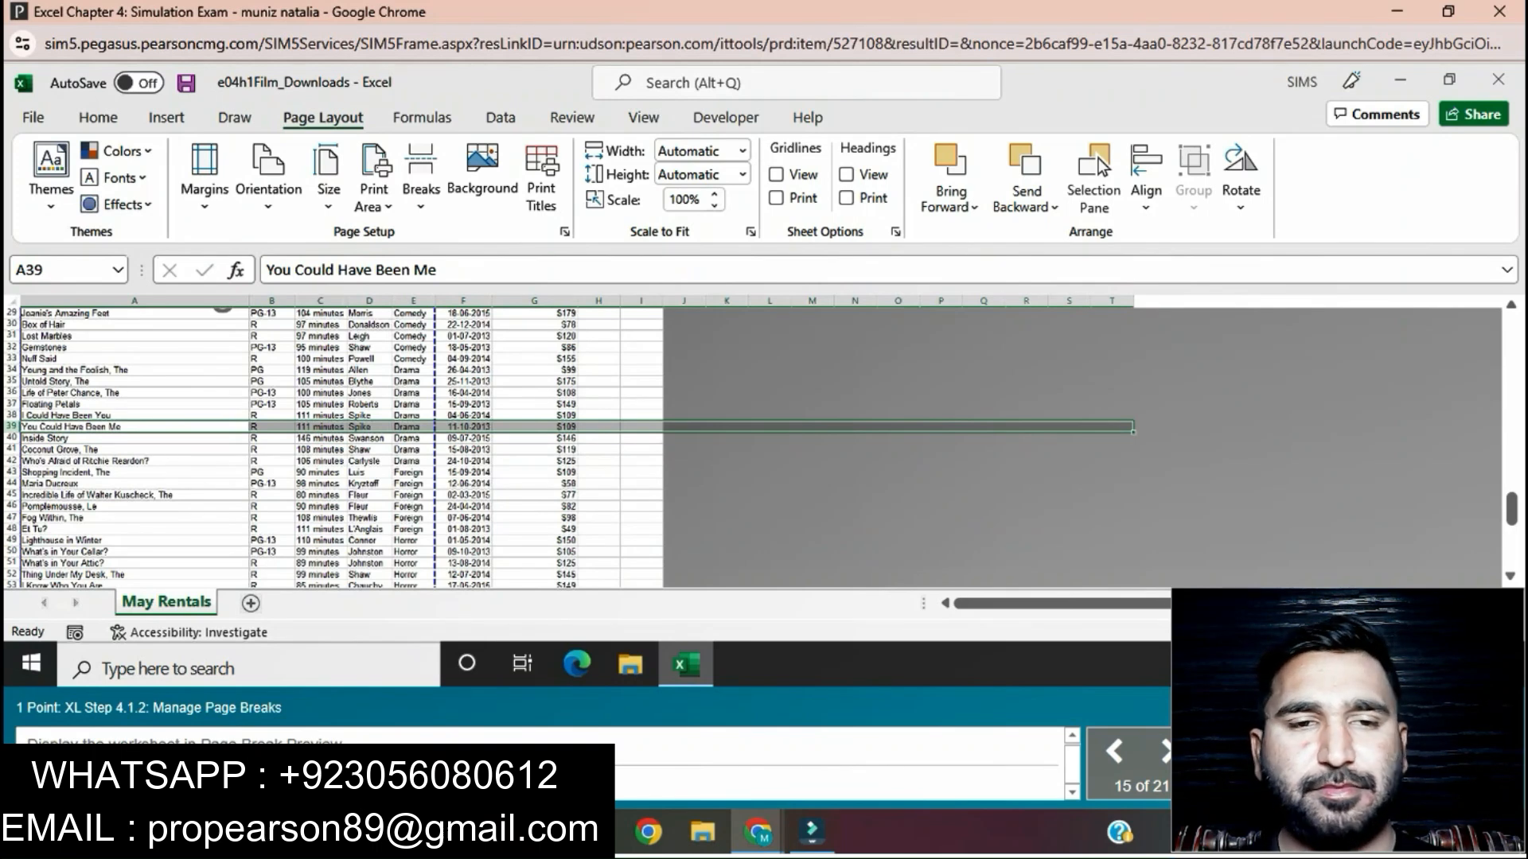
# Step: Insert a page break at cell A40, above the Inside Story row
pyautogui.press('Down')
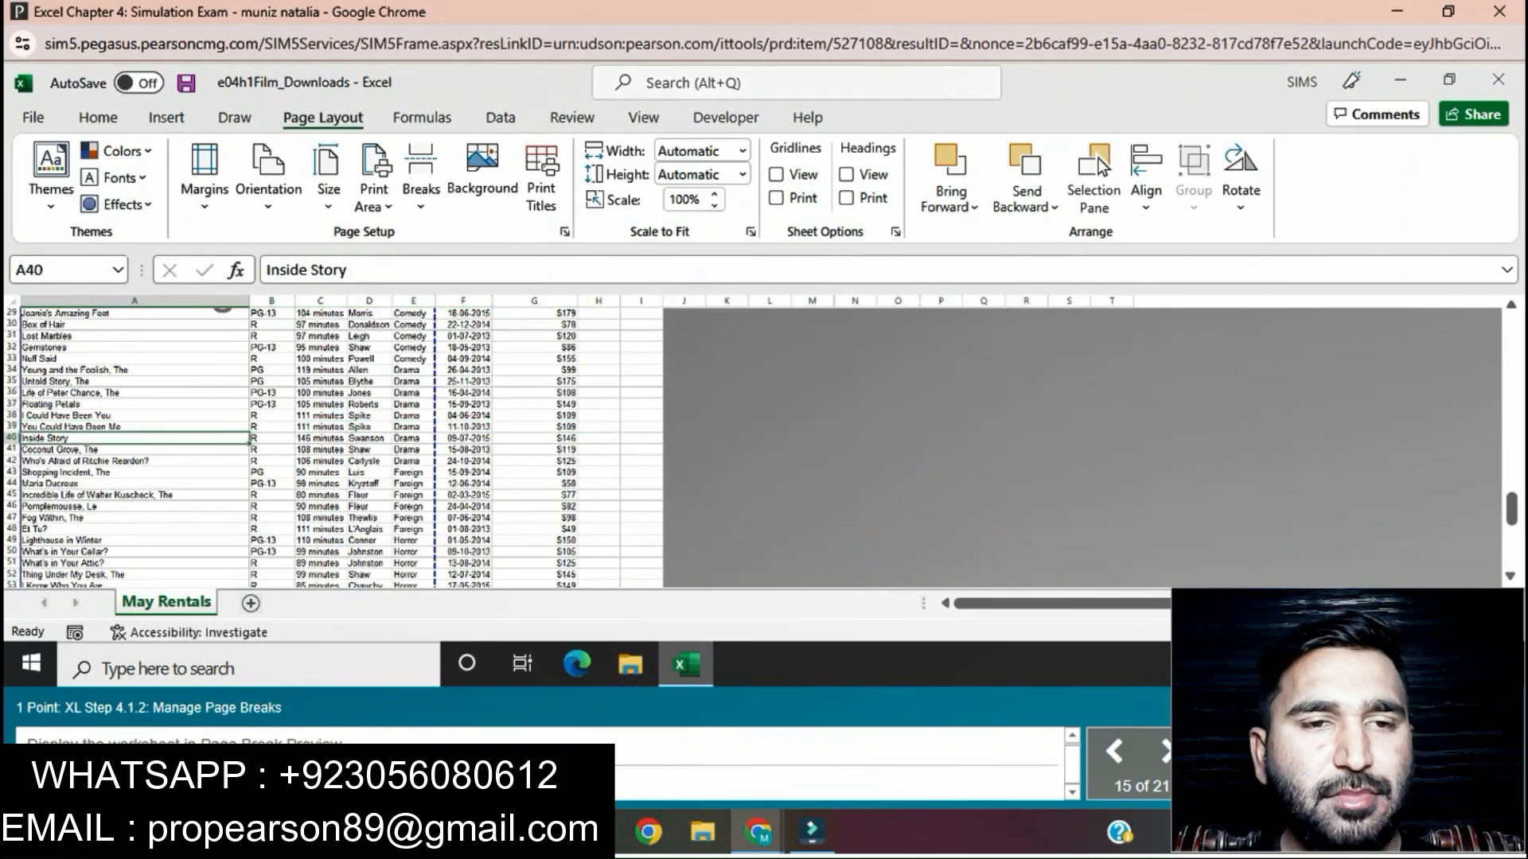
pyautogui.click(421, 177)
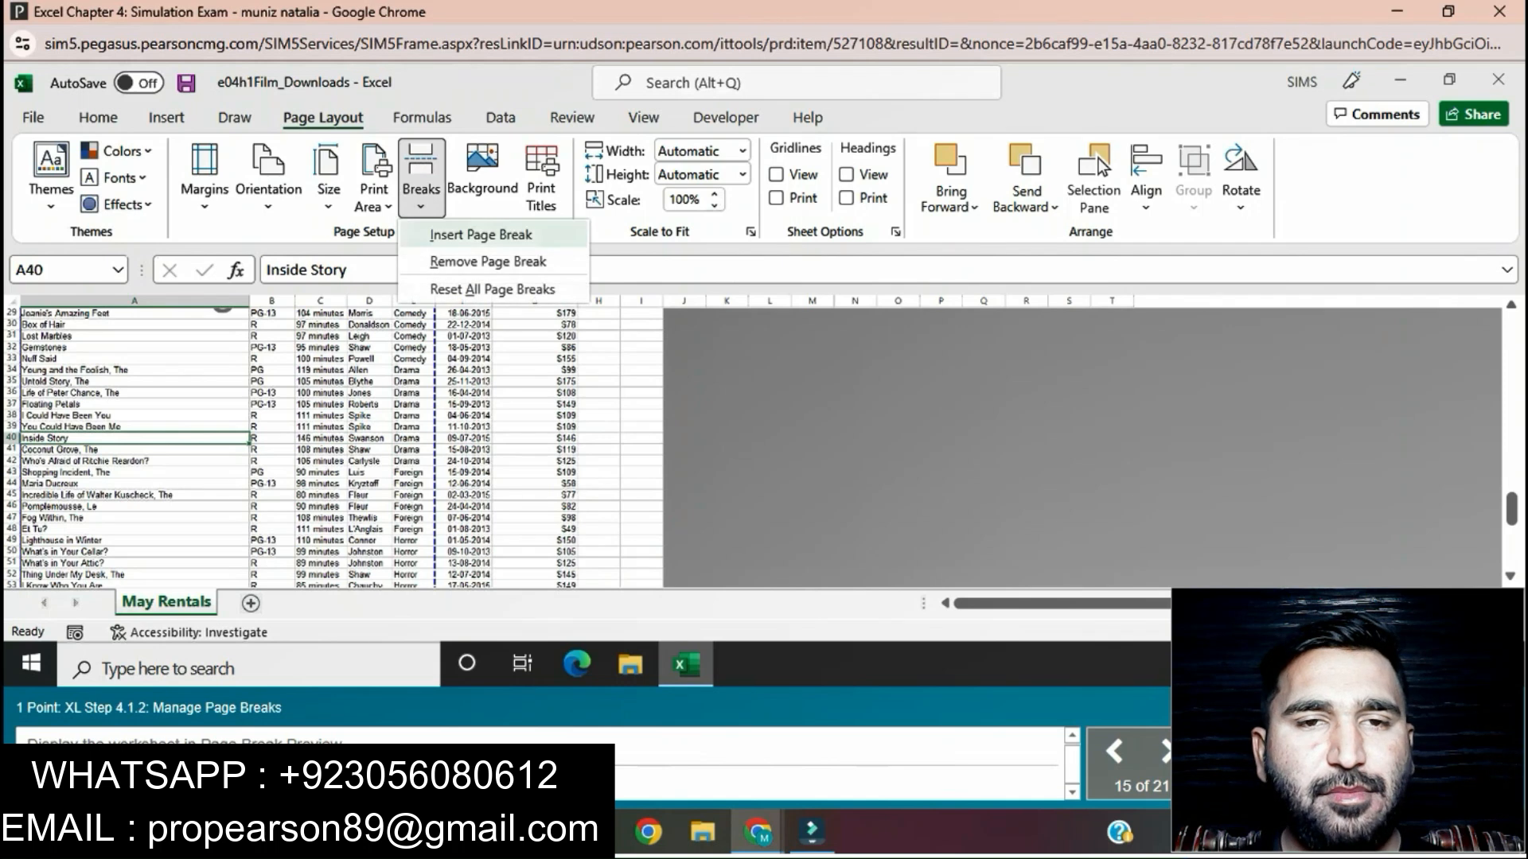
pyautogui.click(482, 234)
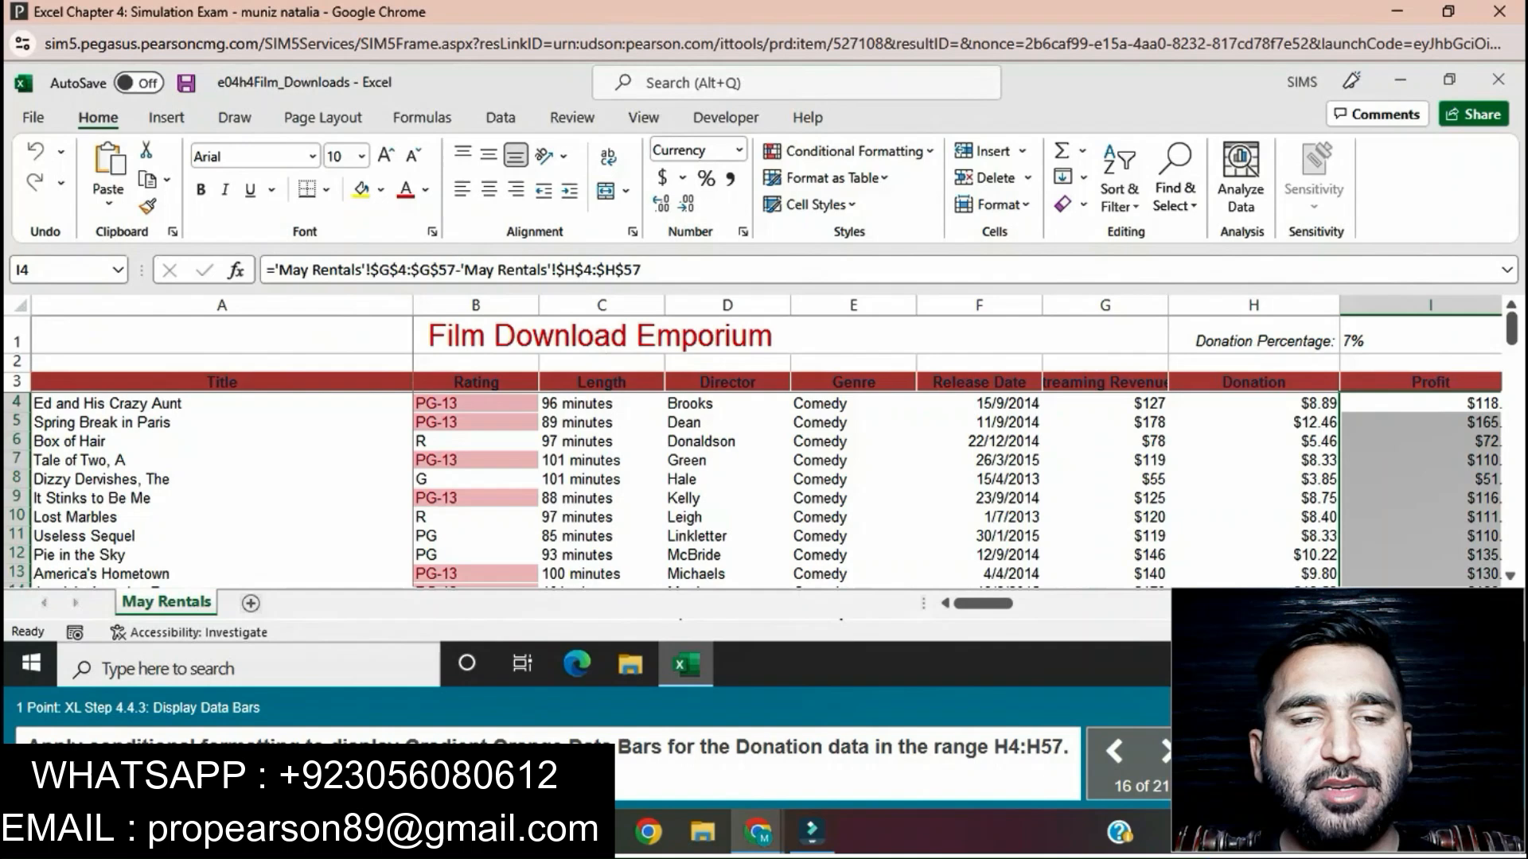
# Step: Apply Gradient Fill orange data bars to the Donation data in the range H4:H57
pyautogui.click(1253, 404)
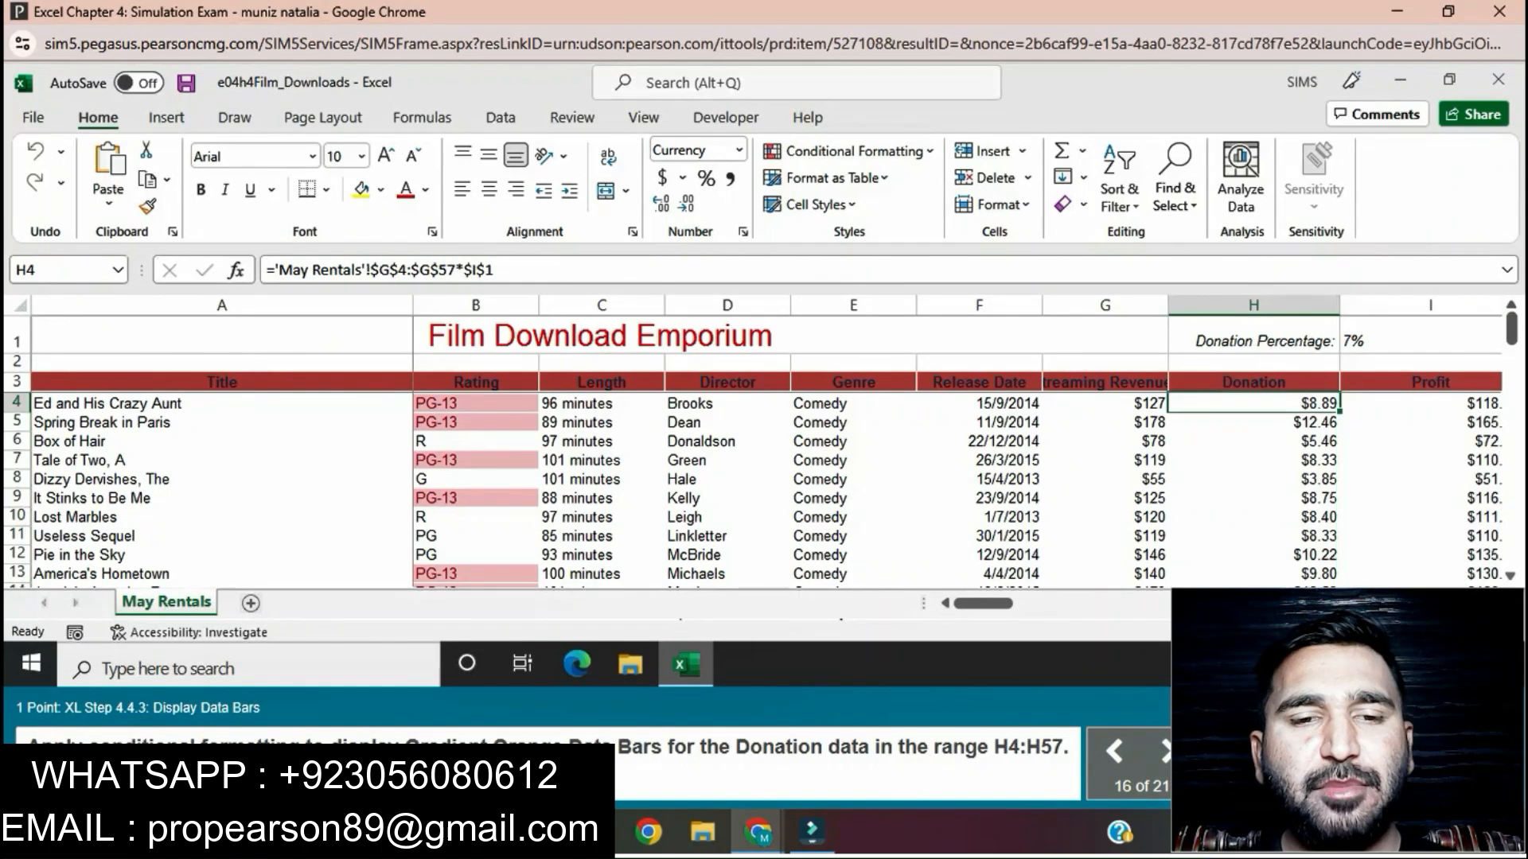
pyautogui.click(1421, 460)
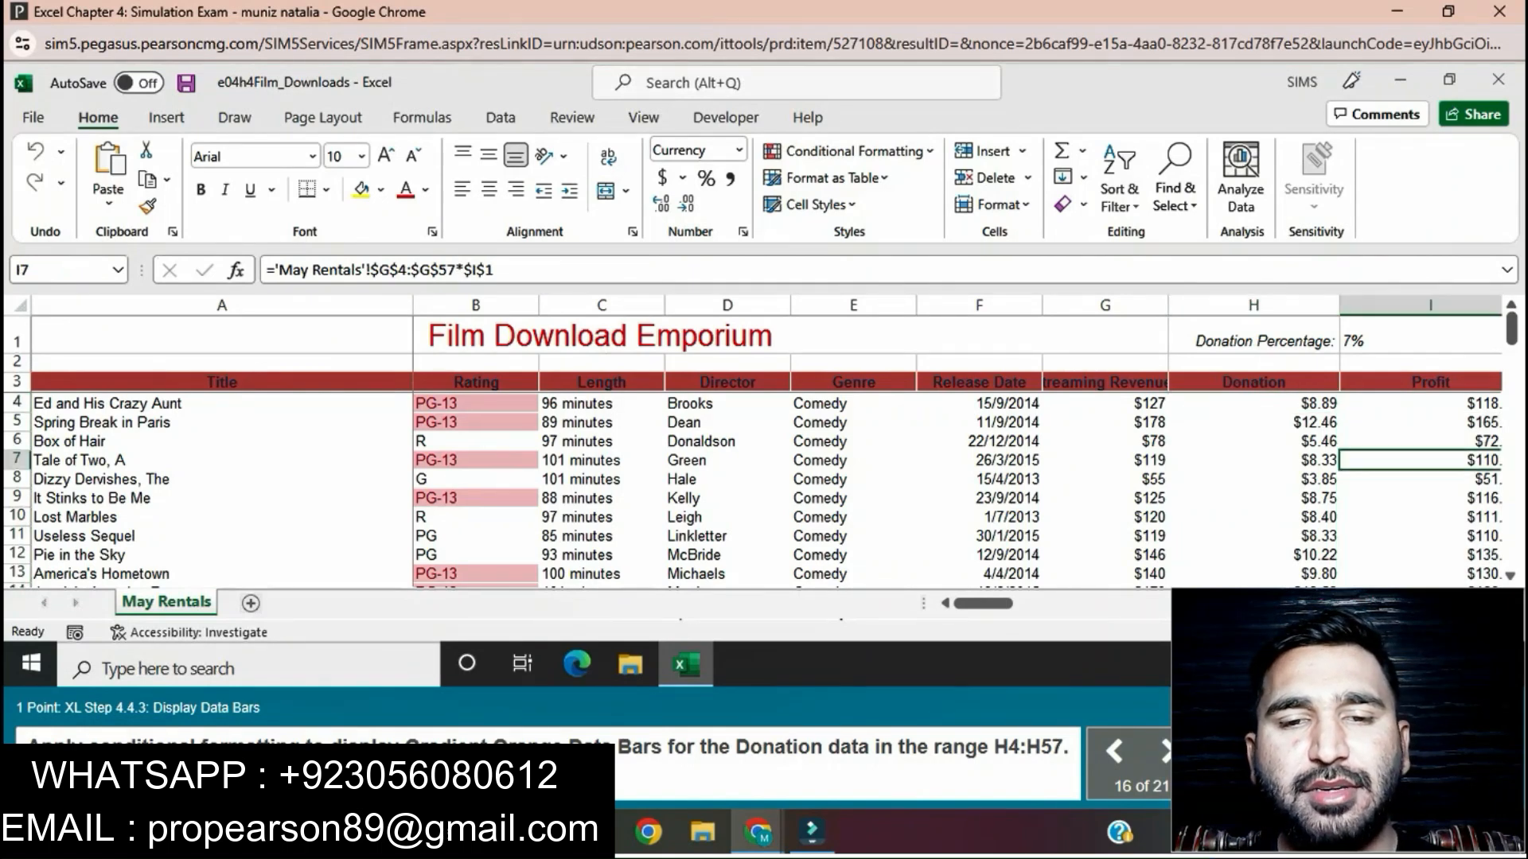
pyautogui.moveTo(1253, 404); pyautogui.dragTo(1254, 535)
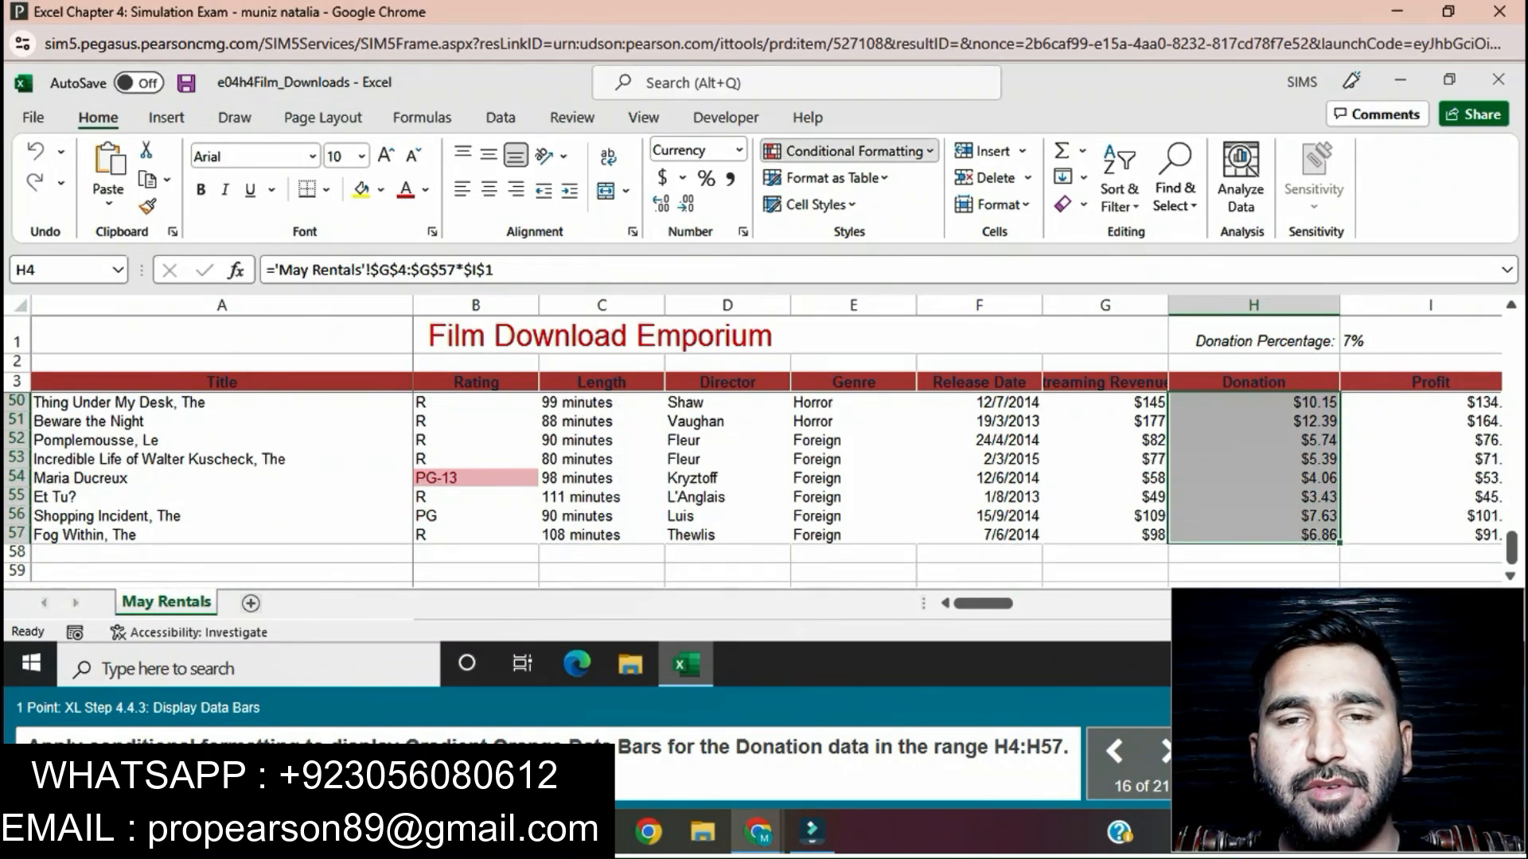
pyautogui.click(850, 150)
pyautogui.moveTo(842, 387)
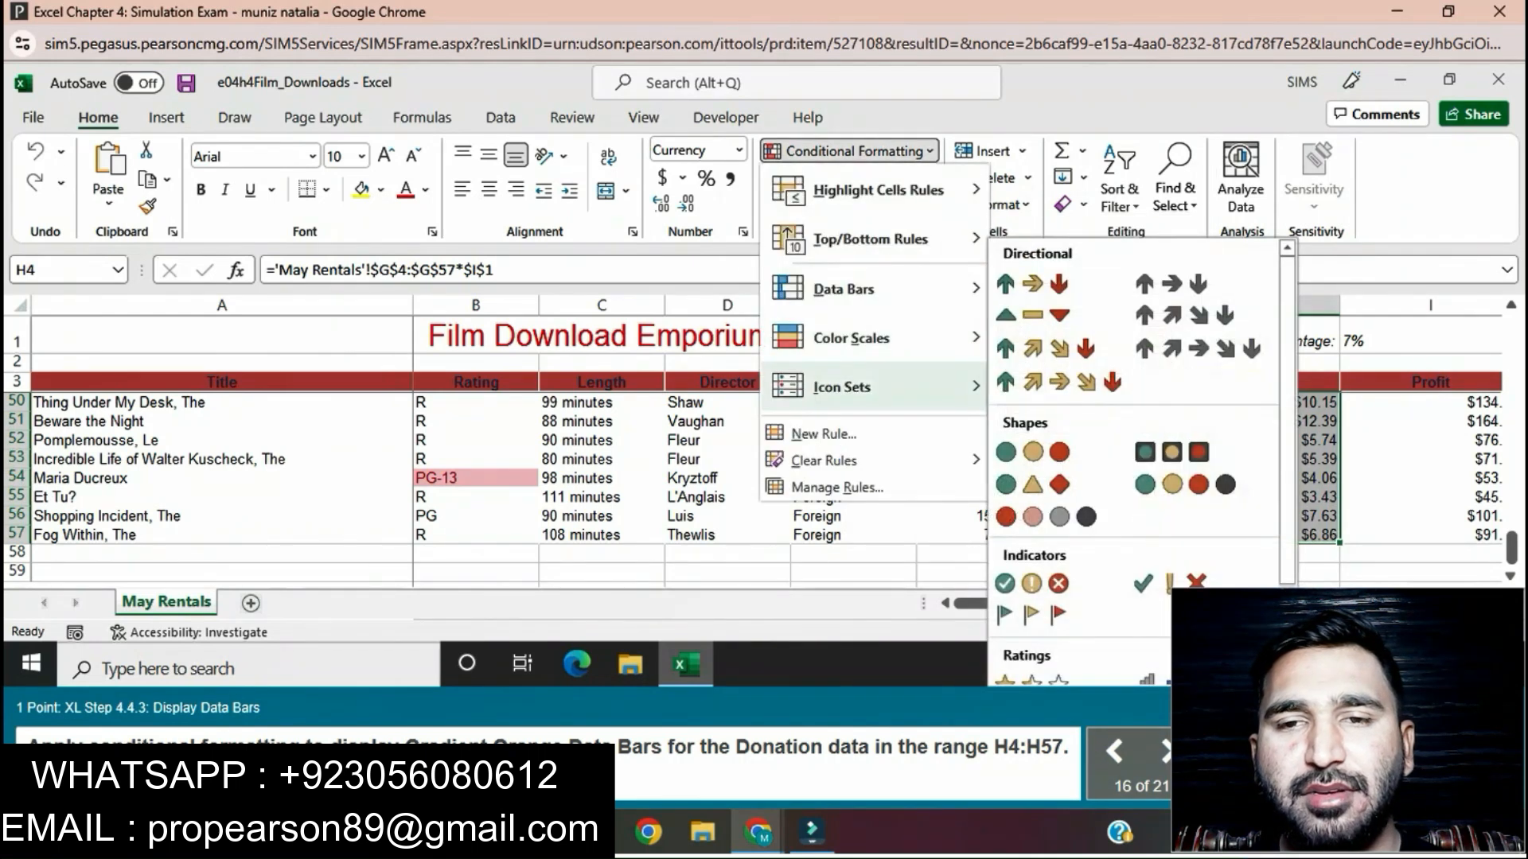
pyautogui.moveTo(875, 191)
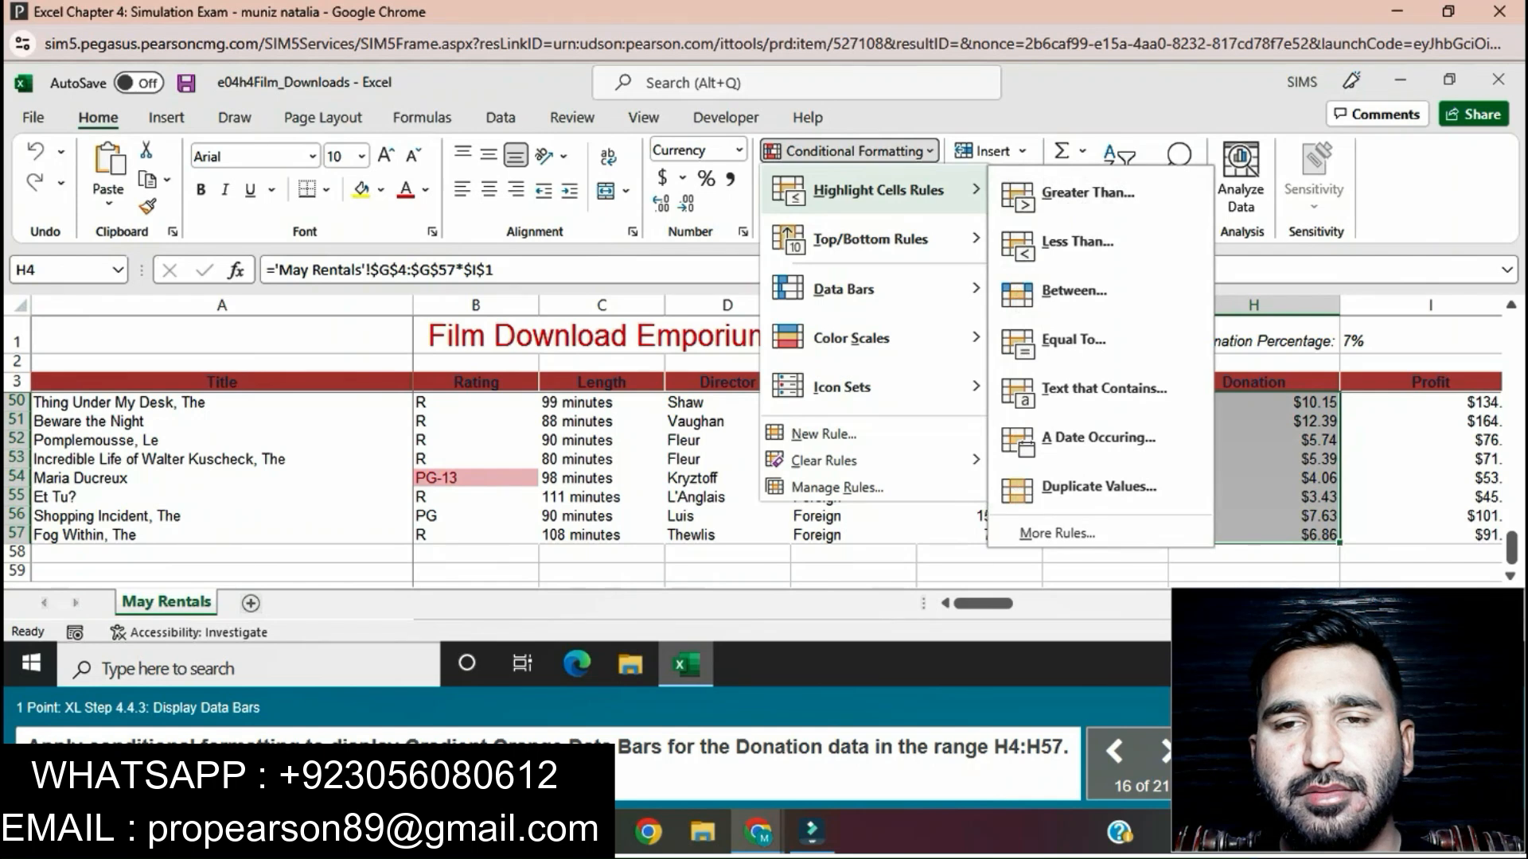
pyautogui.moveTo(844, 289)
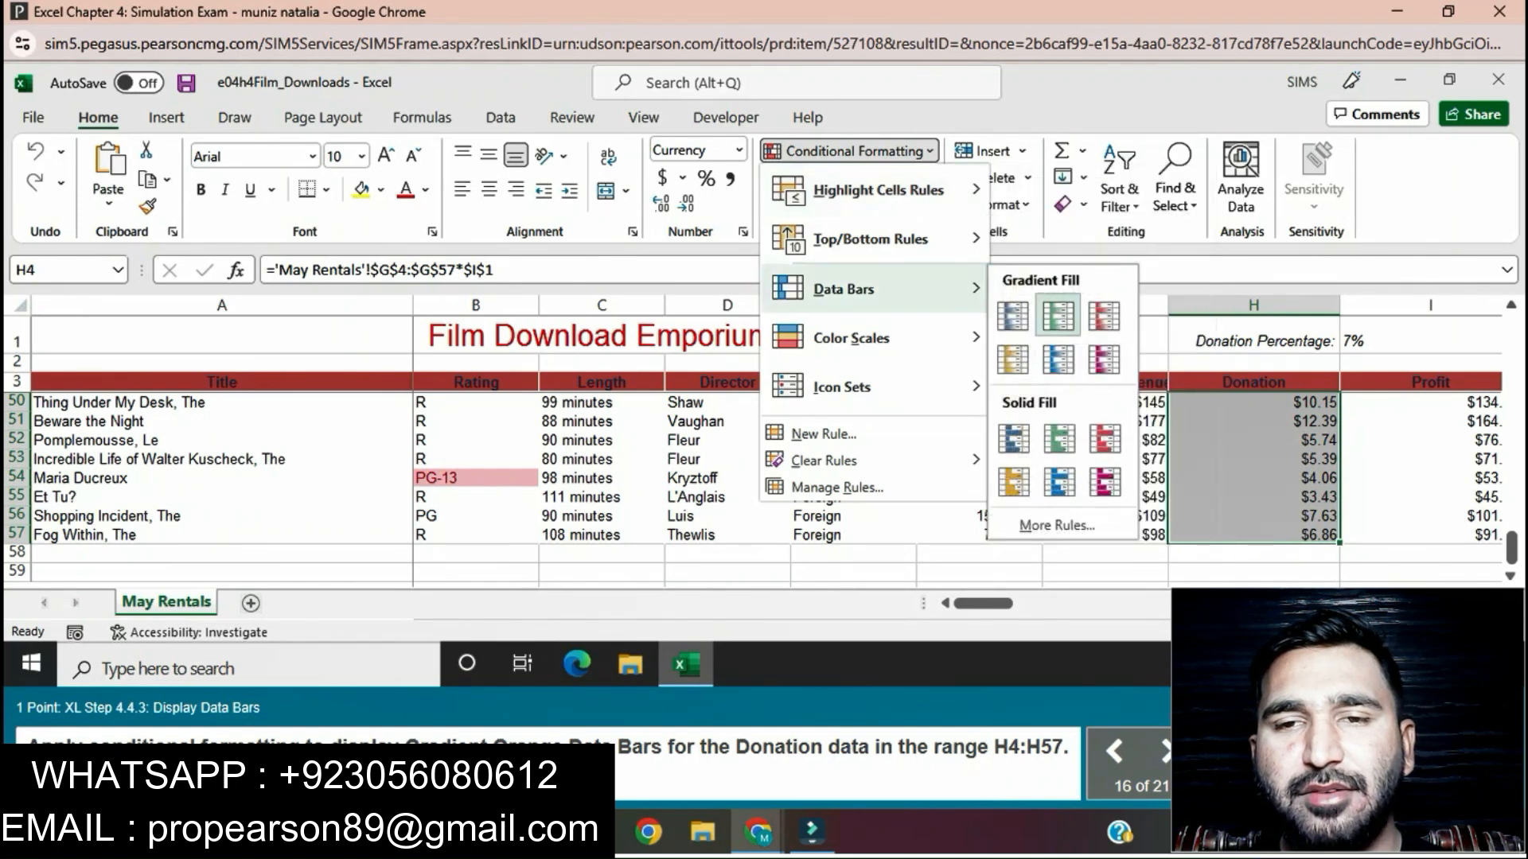
pyautogui.click(1013, 360)
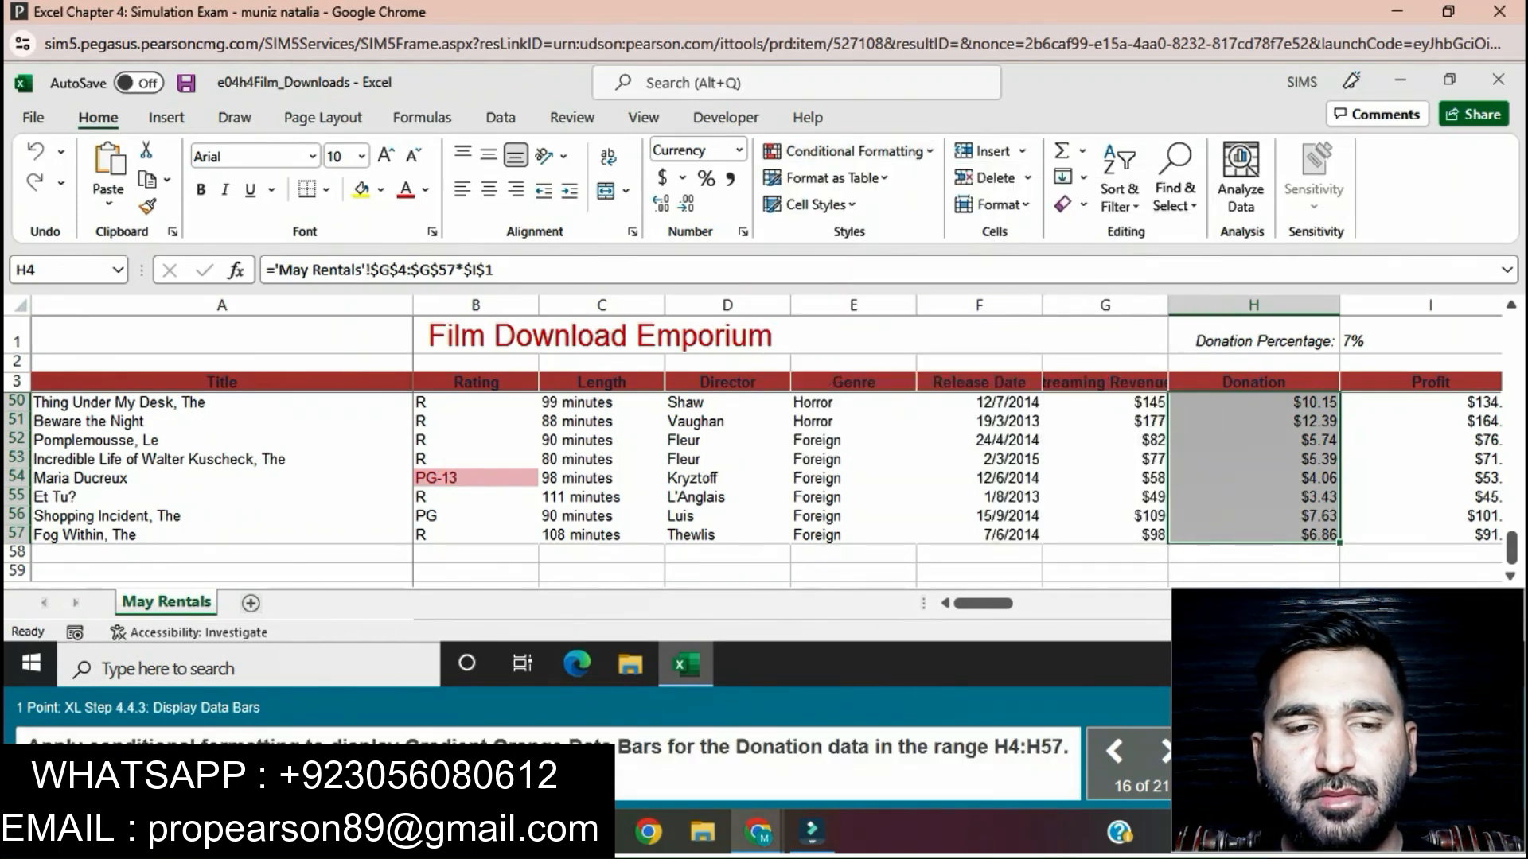
pyautogui.click(848, 151)
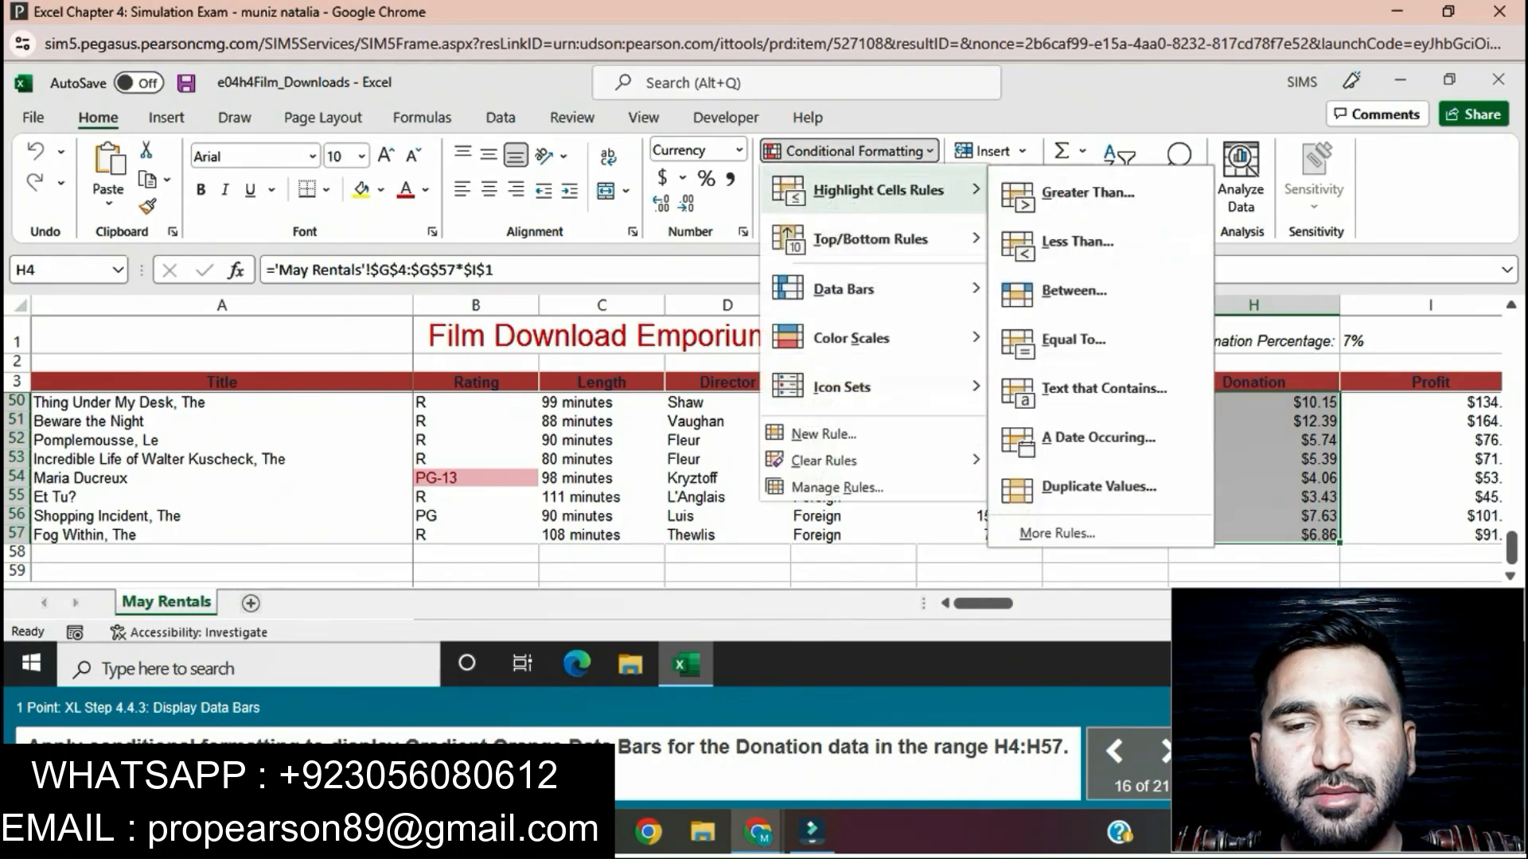
pyautogui.moveTo(844, 289)
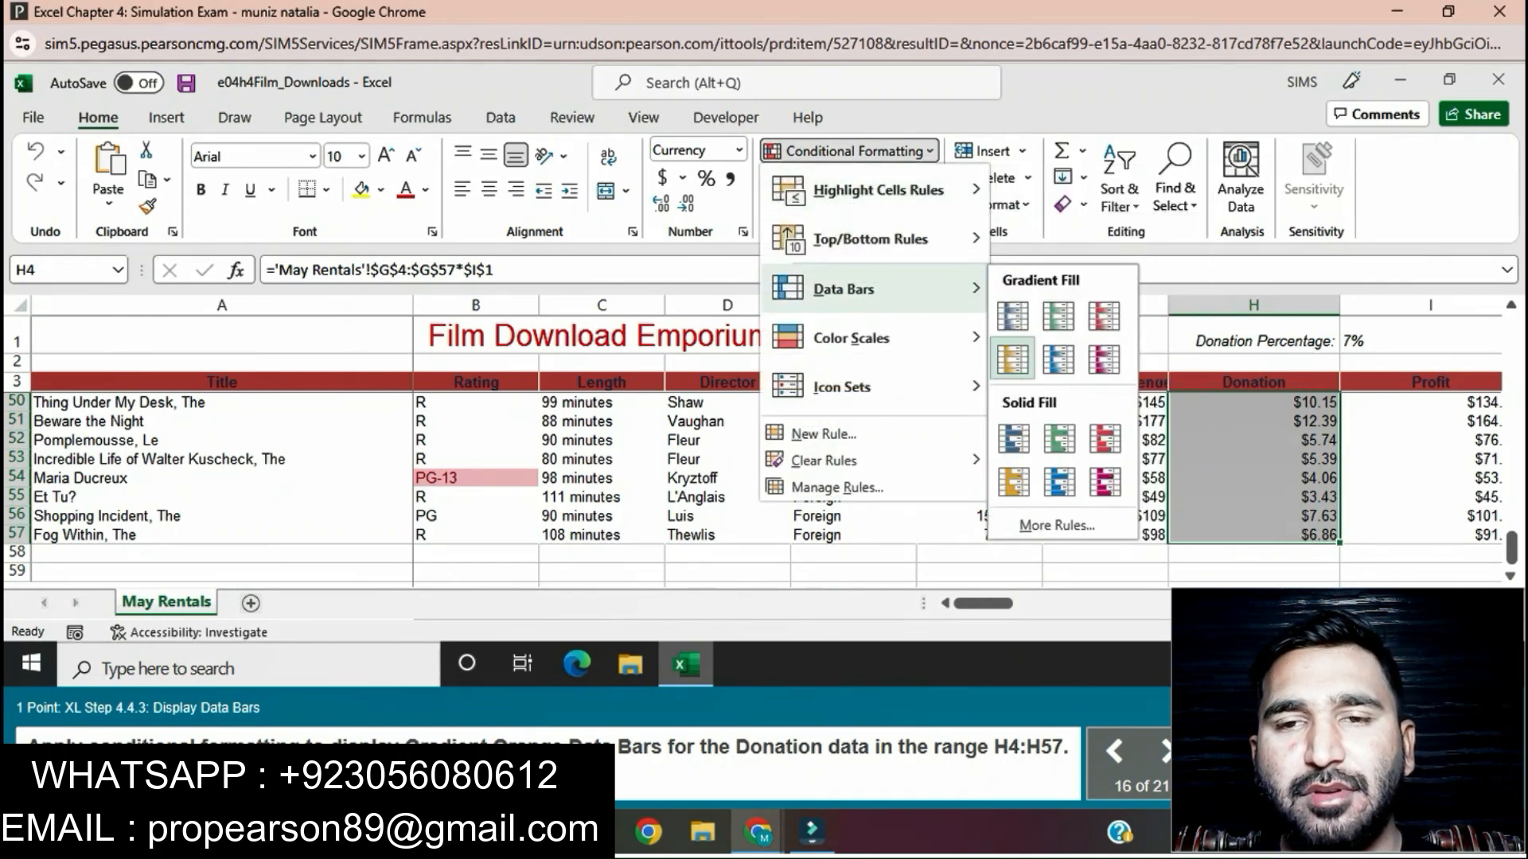
pyautogui.click(1013, 359)
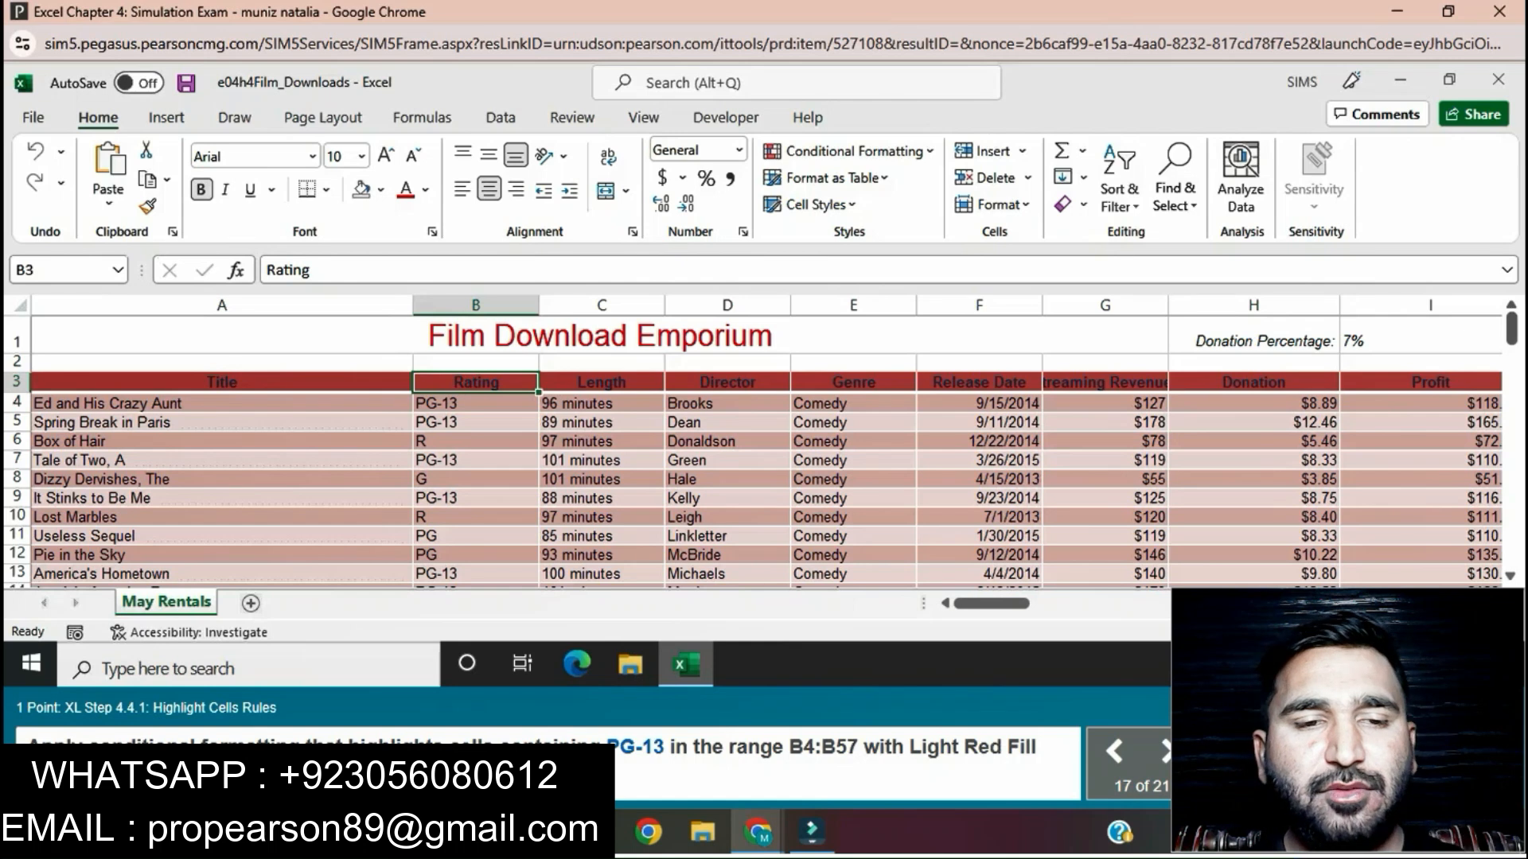
# Step: Highlight cells containing the text PG-13 in the range B4:B57 with Light Red Fill with Dark Red Text
pyautogui.click(475, 403)
pyautogui.moveTo(476, 404); pyautogui.dragTo(476, 557)
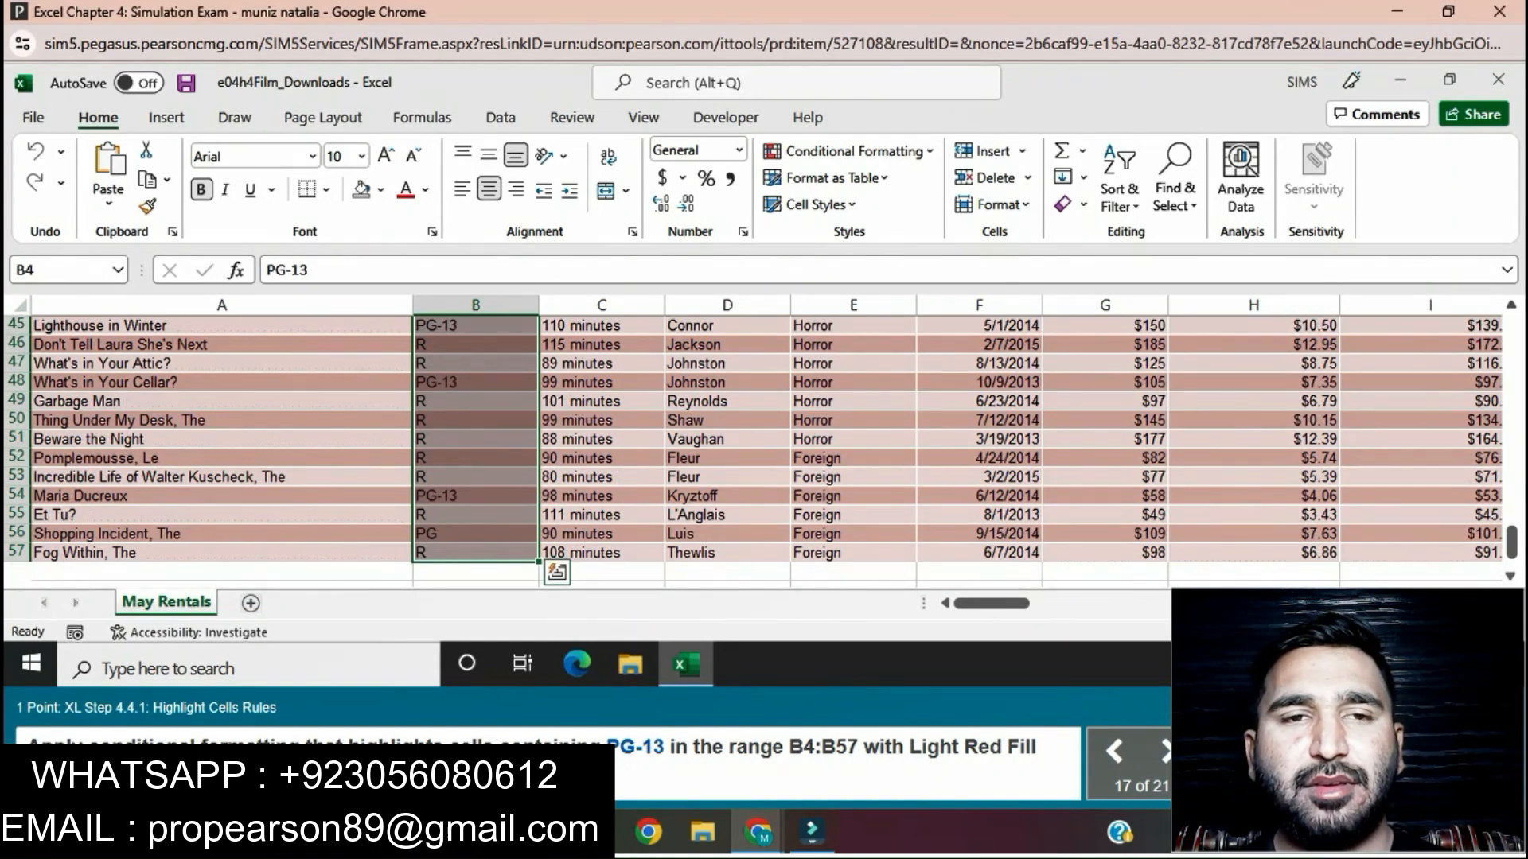
pyautogui.click(847, 152)
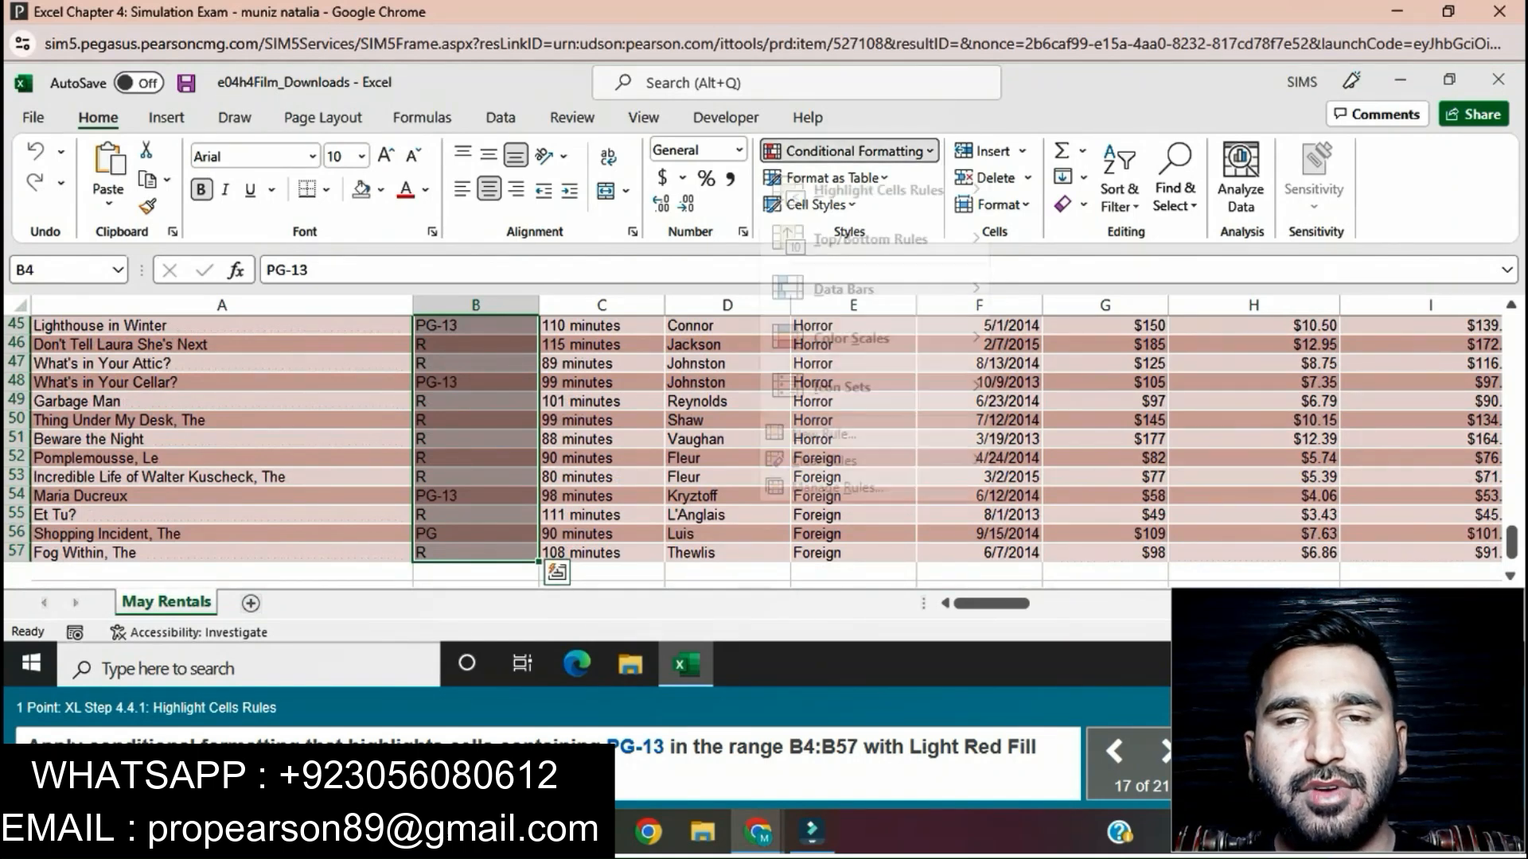
pyautogui.moveTo(875, 191)
pyautogui.click(1104, 388)
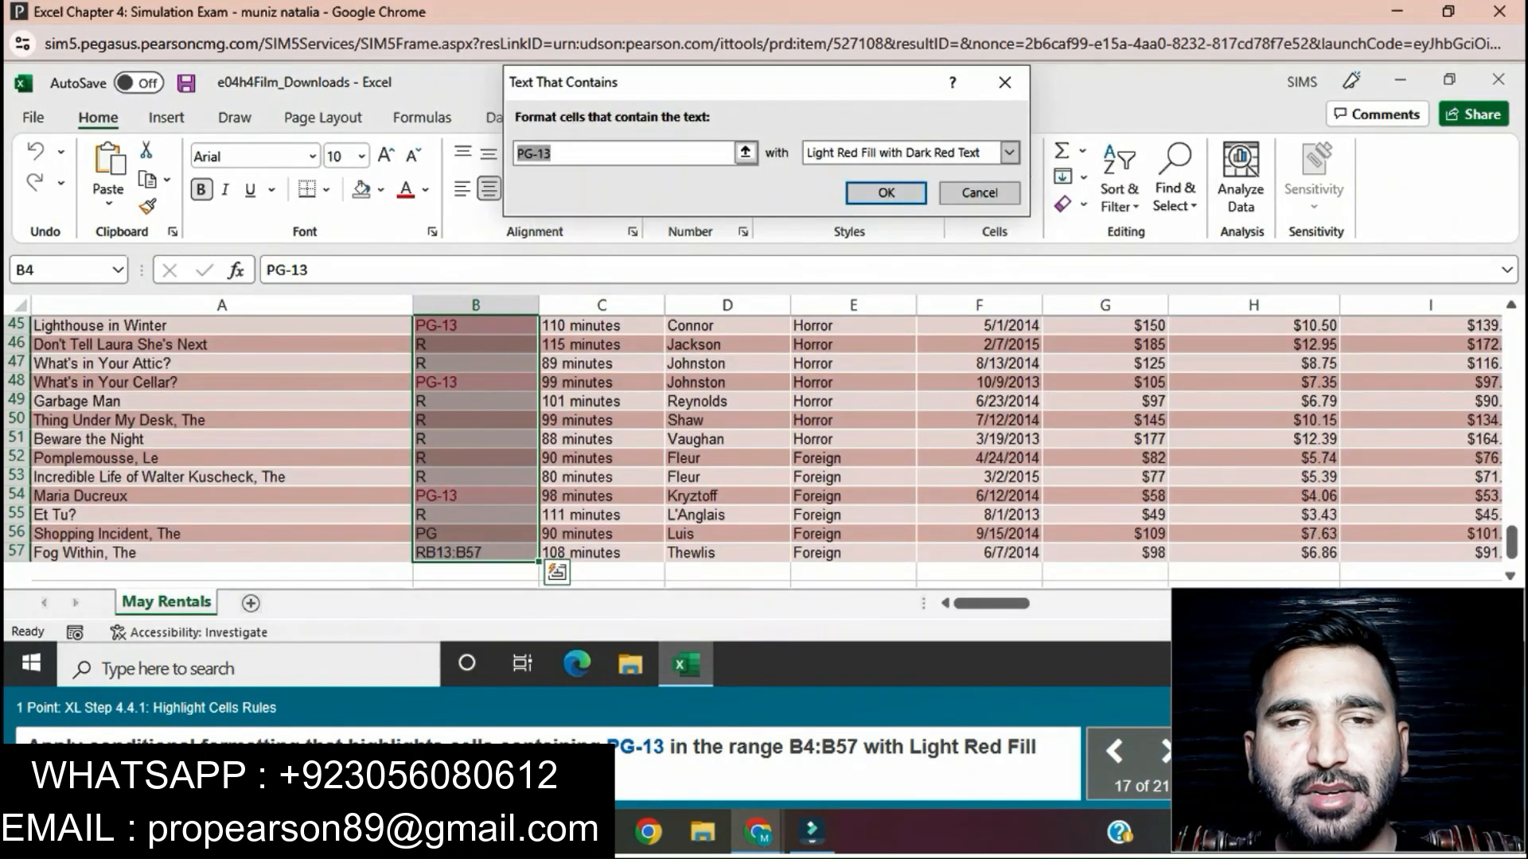
pyautogui.press('Return')
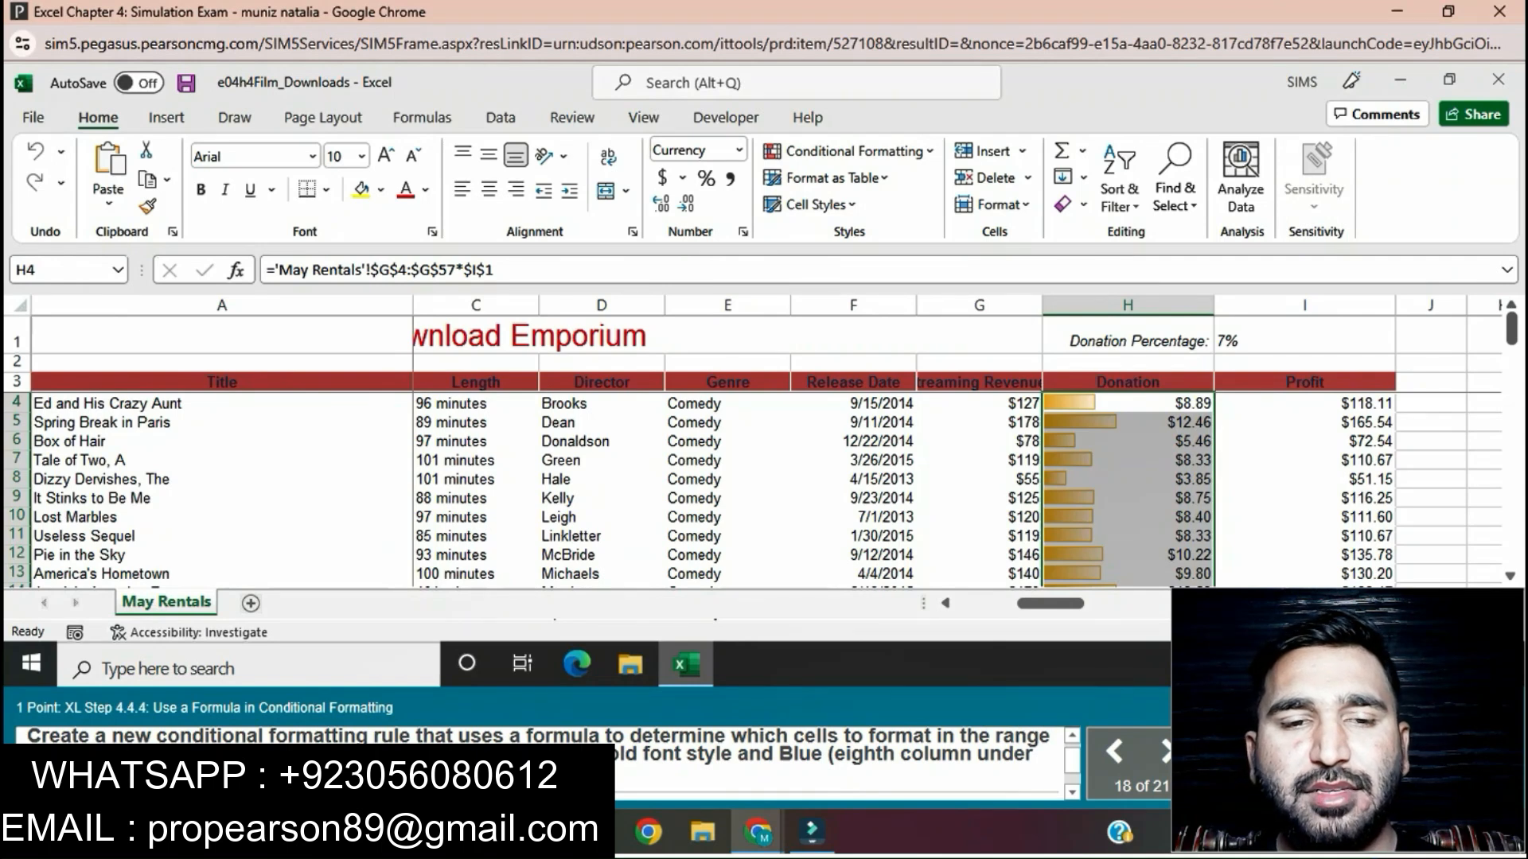
# Step: Create a formula-based conditional formatting rule for the titles in A4:A57 using =AND(B4="PG-13",I4>125)
pyautogui.moveTo(272, 755); pyautogui.dragTo(329, 754)
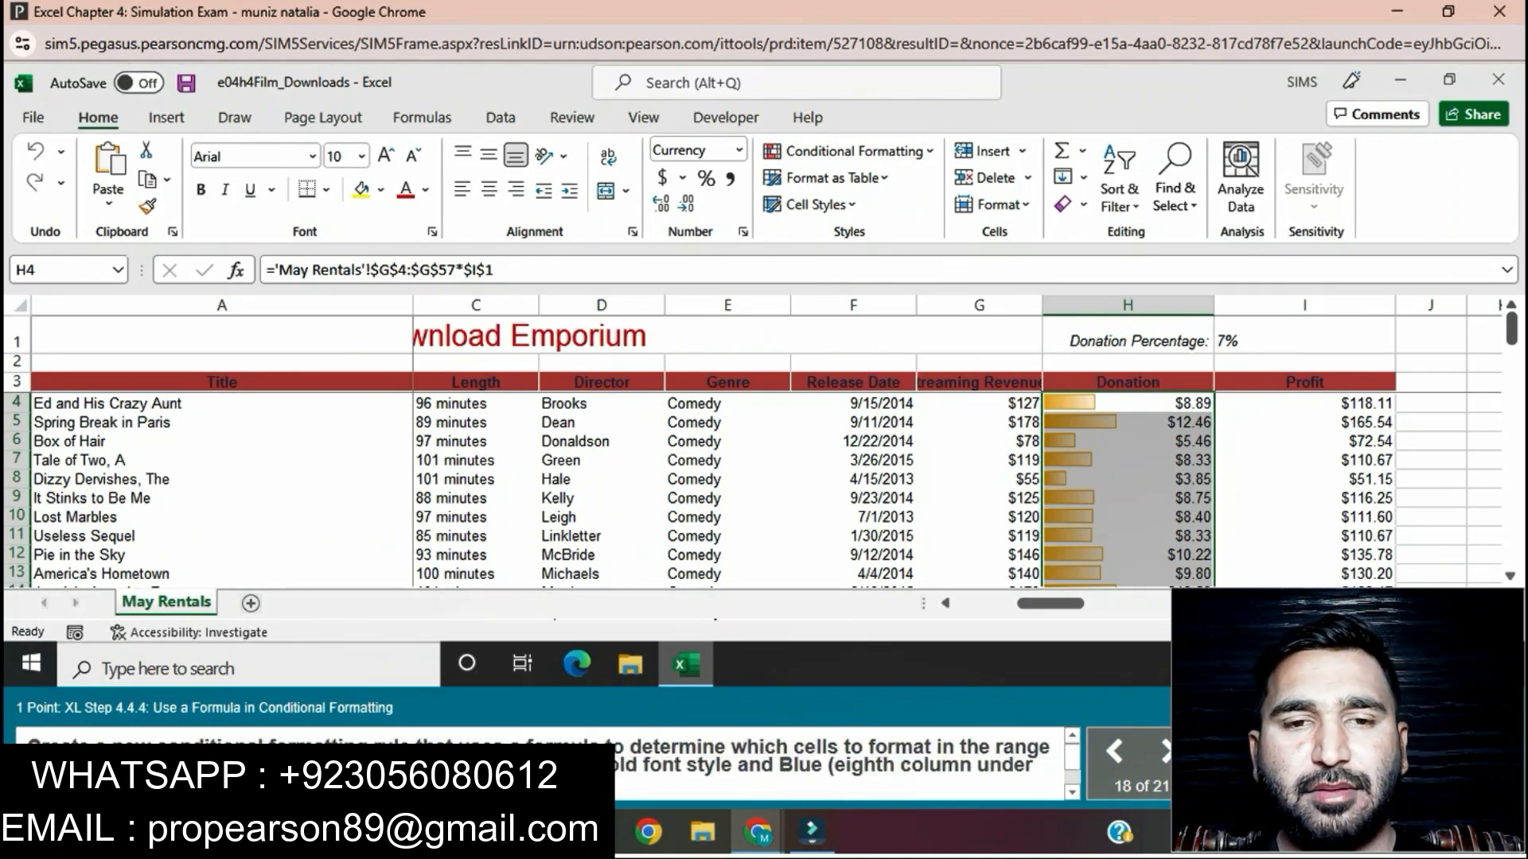
pyautogui.moveTo(223, 403); pyautogui.dragTo(231, 462)
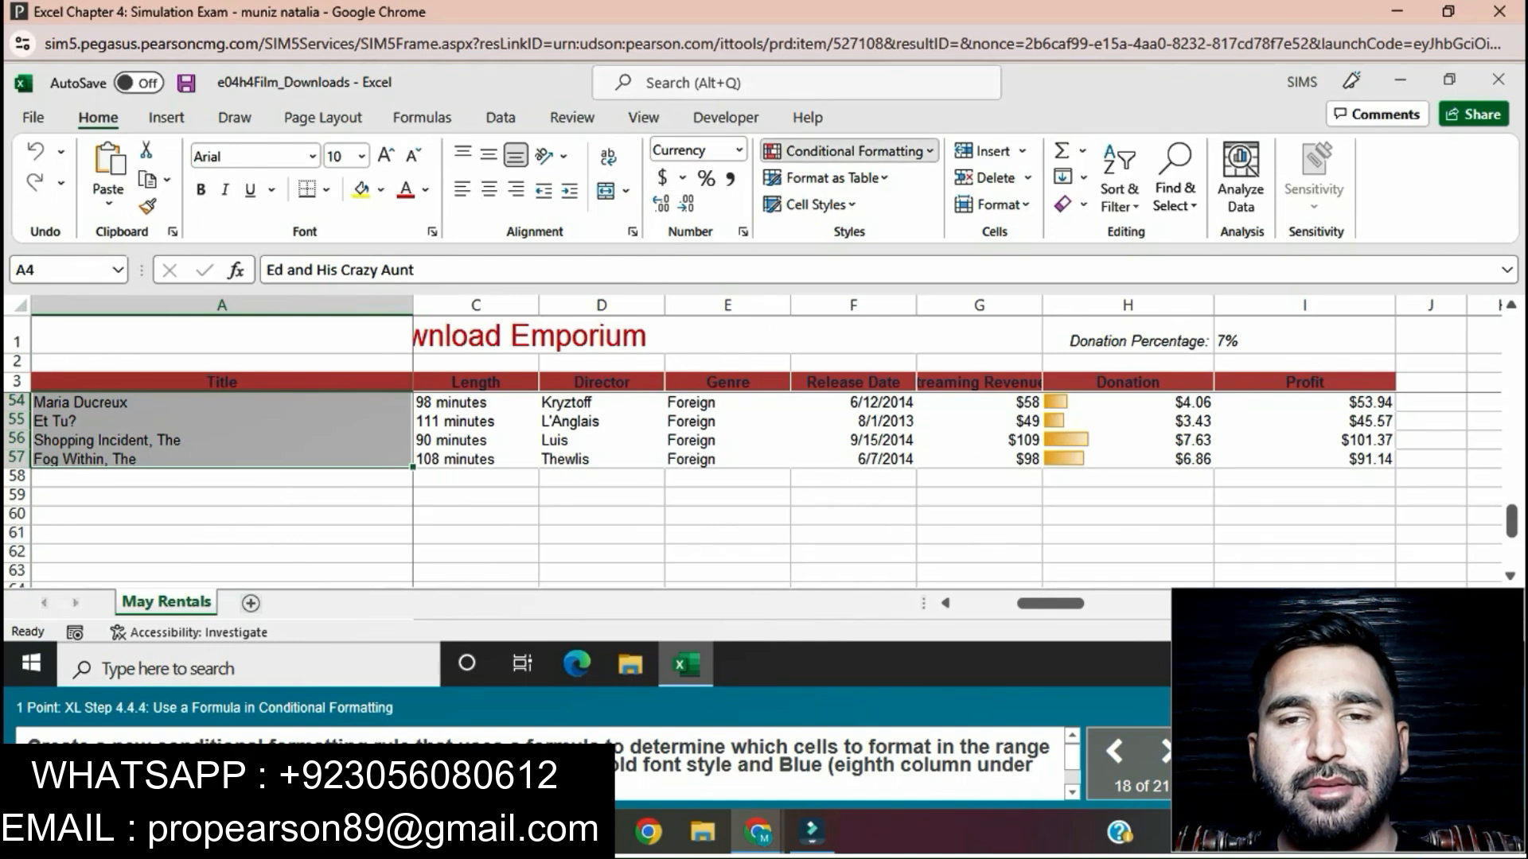
pyautogui.click(849, 151)
pyautogui.click(824, 433)
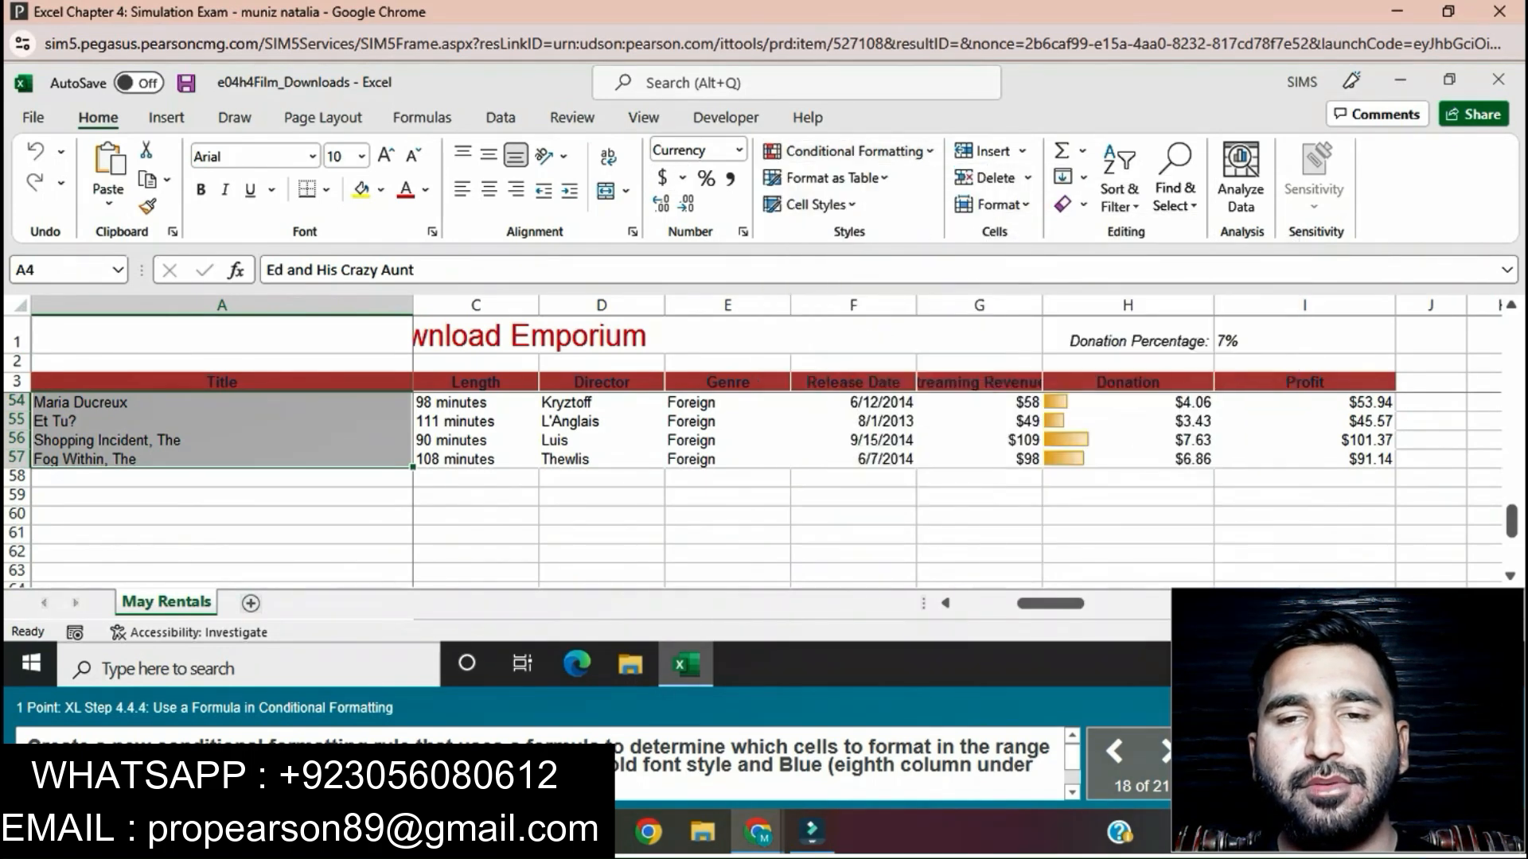
pyautogui.click(645, 231)
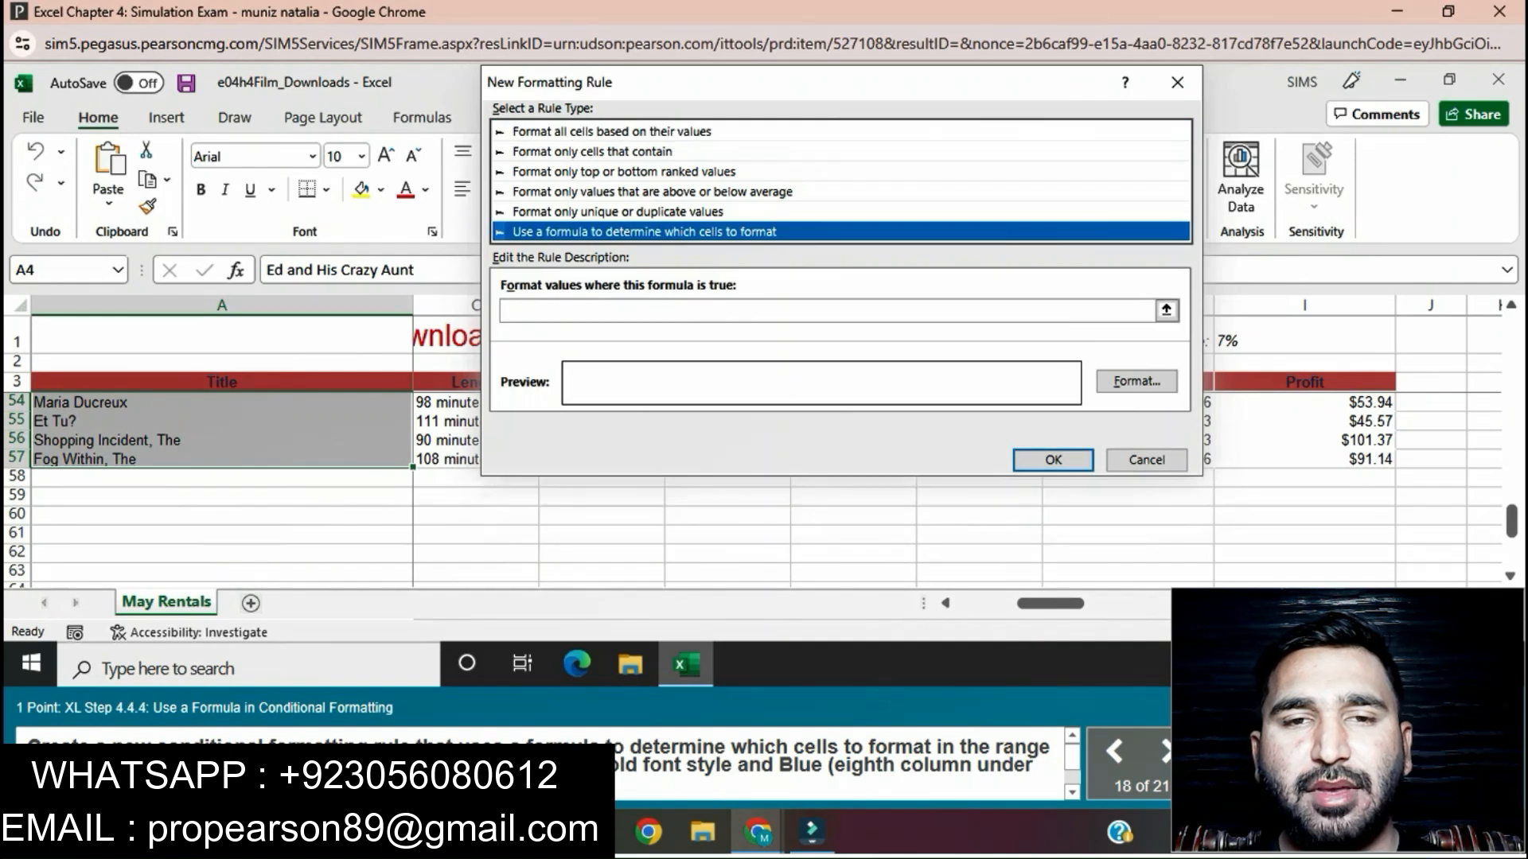
pyautogui.click(685, 311)
pyautogui.write('=AND(B4="PG-13",I4>125)')
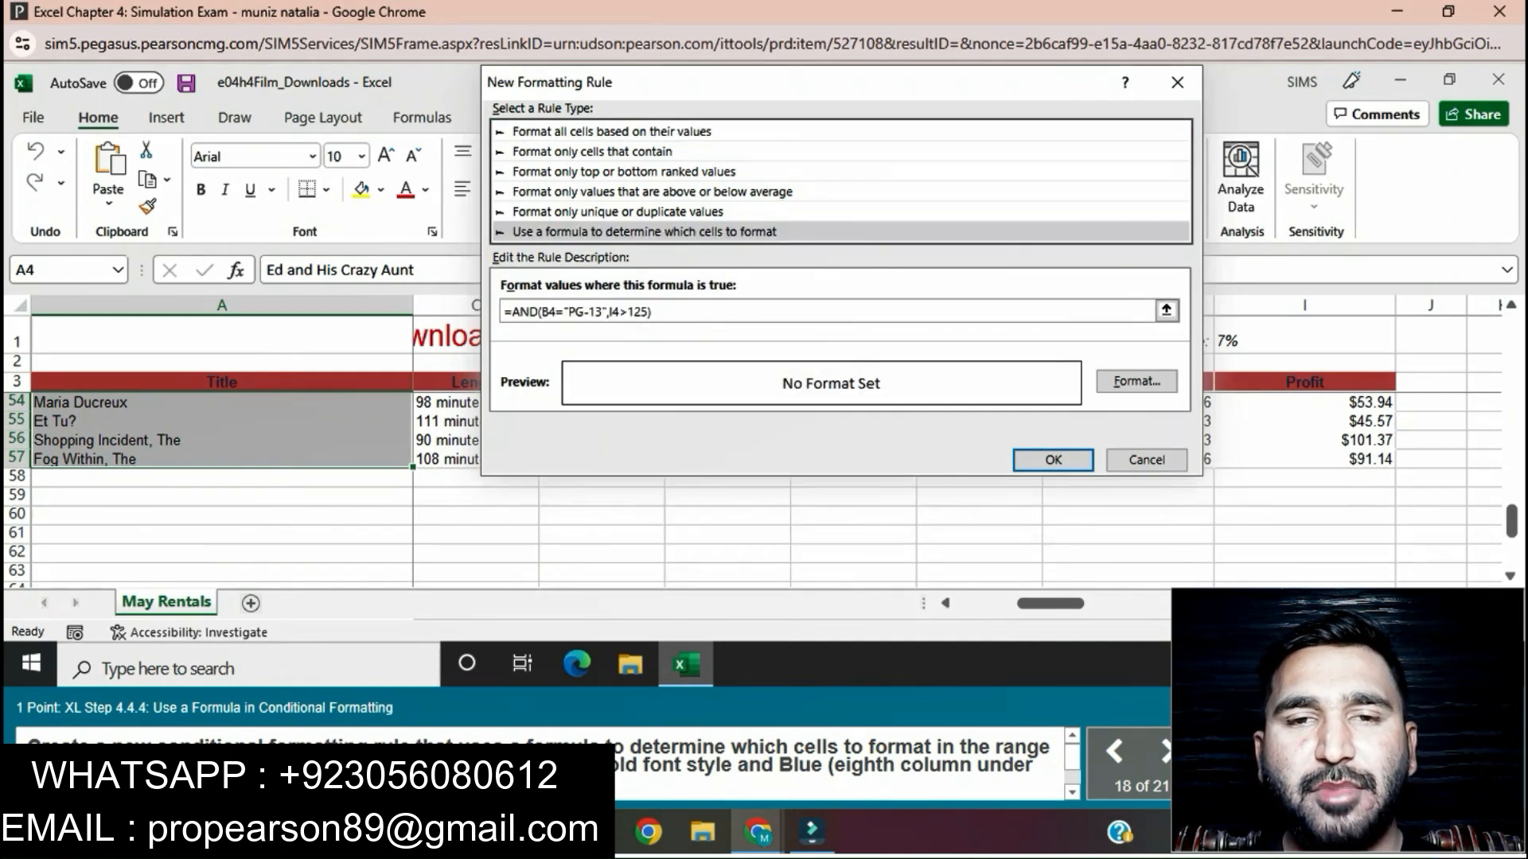
# Step: Set the new rule's format to bold font style with the standard Blue font color and apply the rule
pyautogui.click(1136, 381)
pyautogui.click(809, 222)
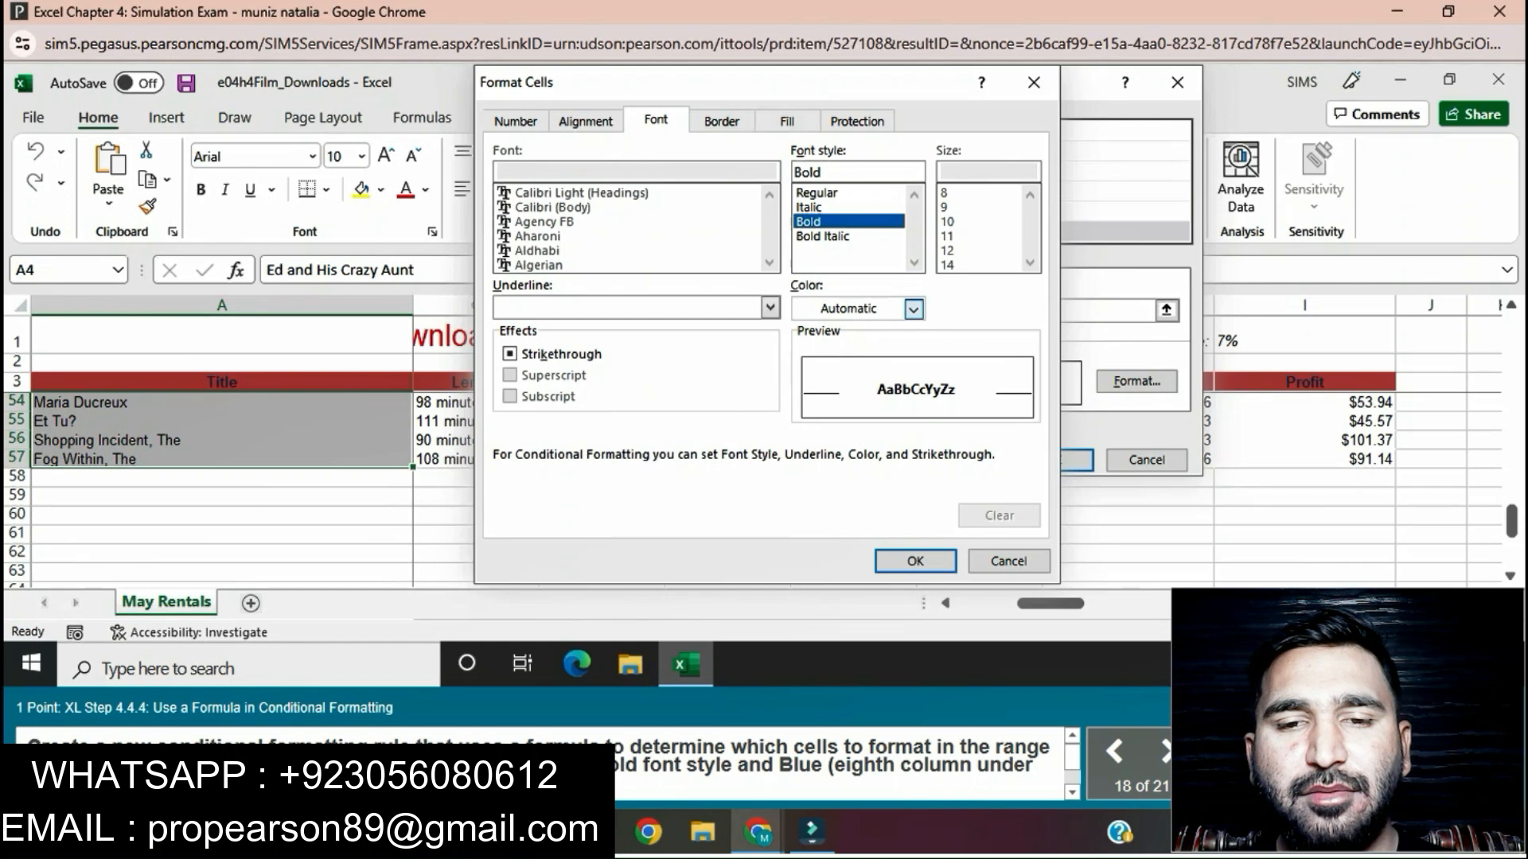
pyautogui.click(913, 309)
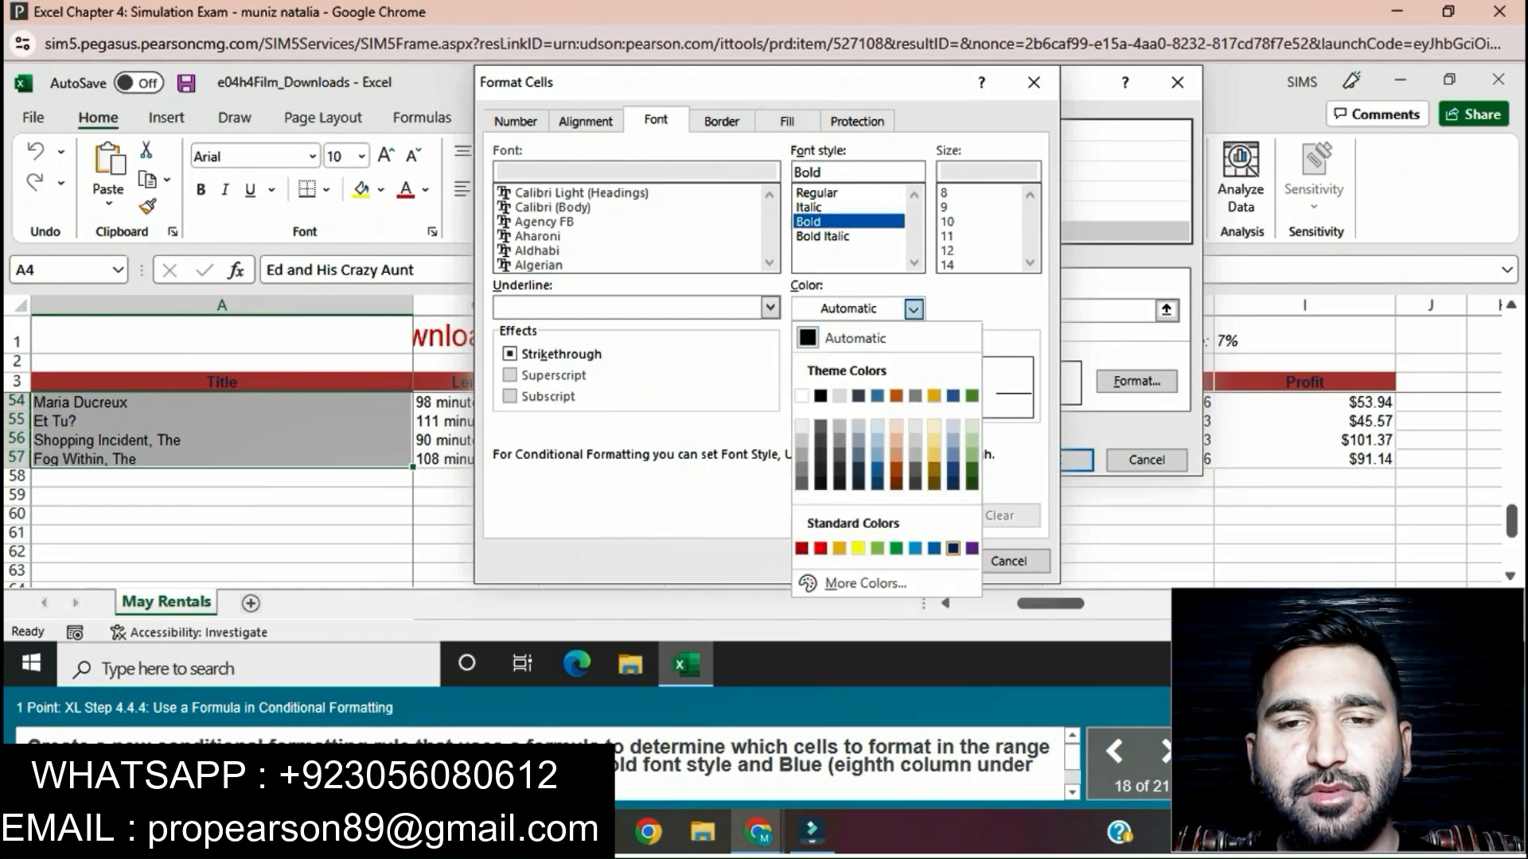
pyautogui.click(934, 549)
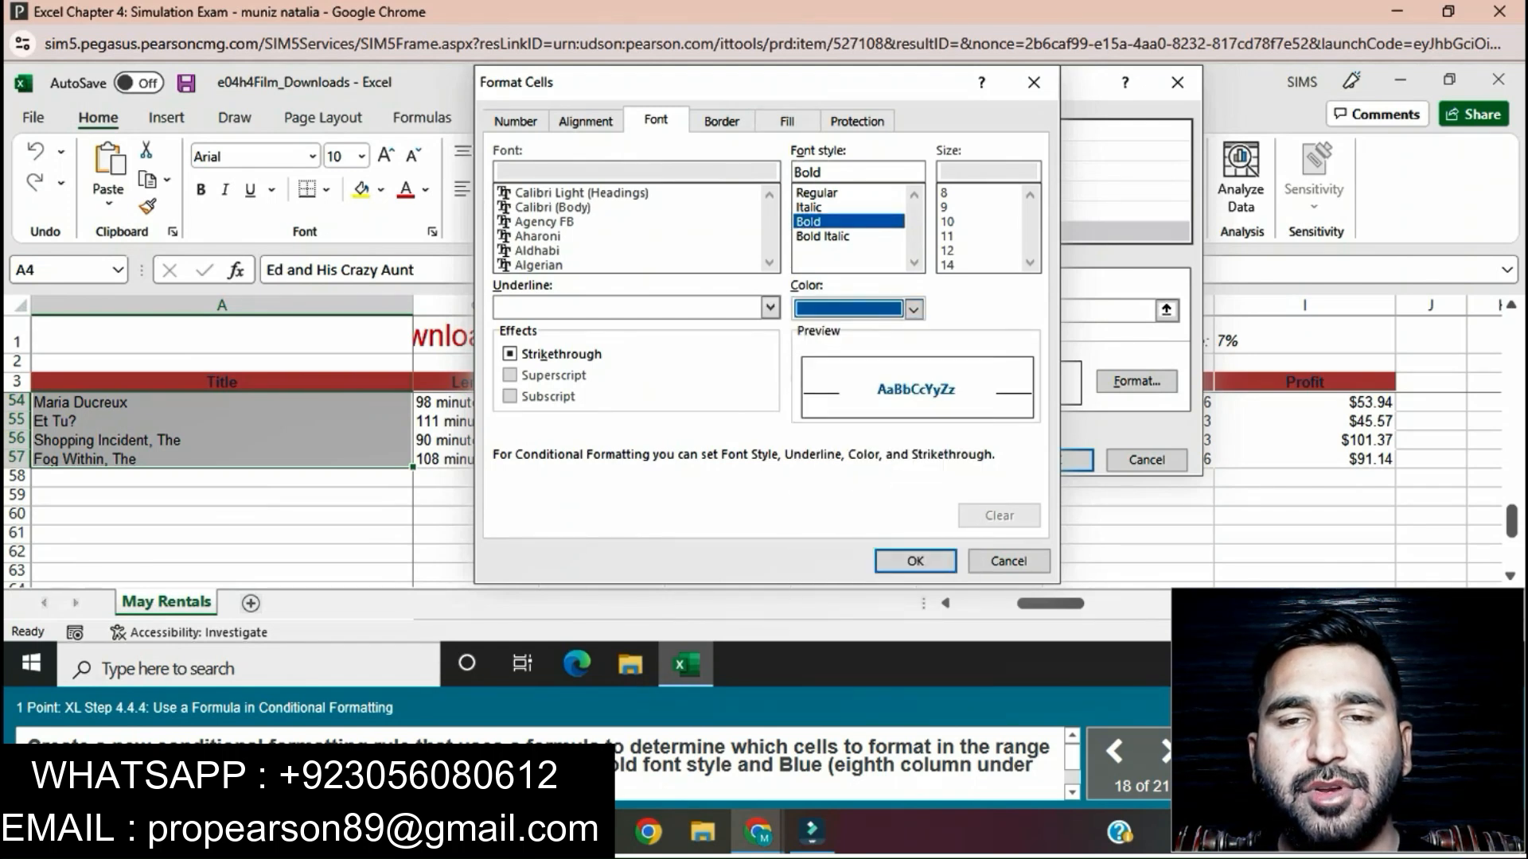
pyautogui.click(914, 561)
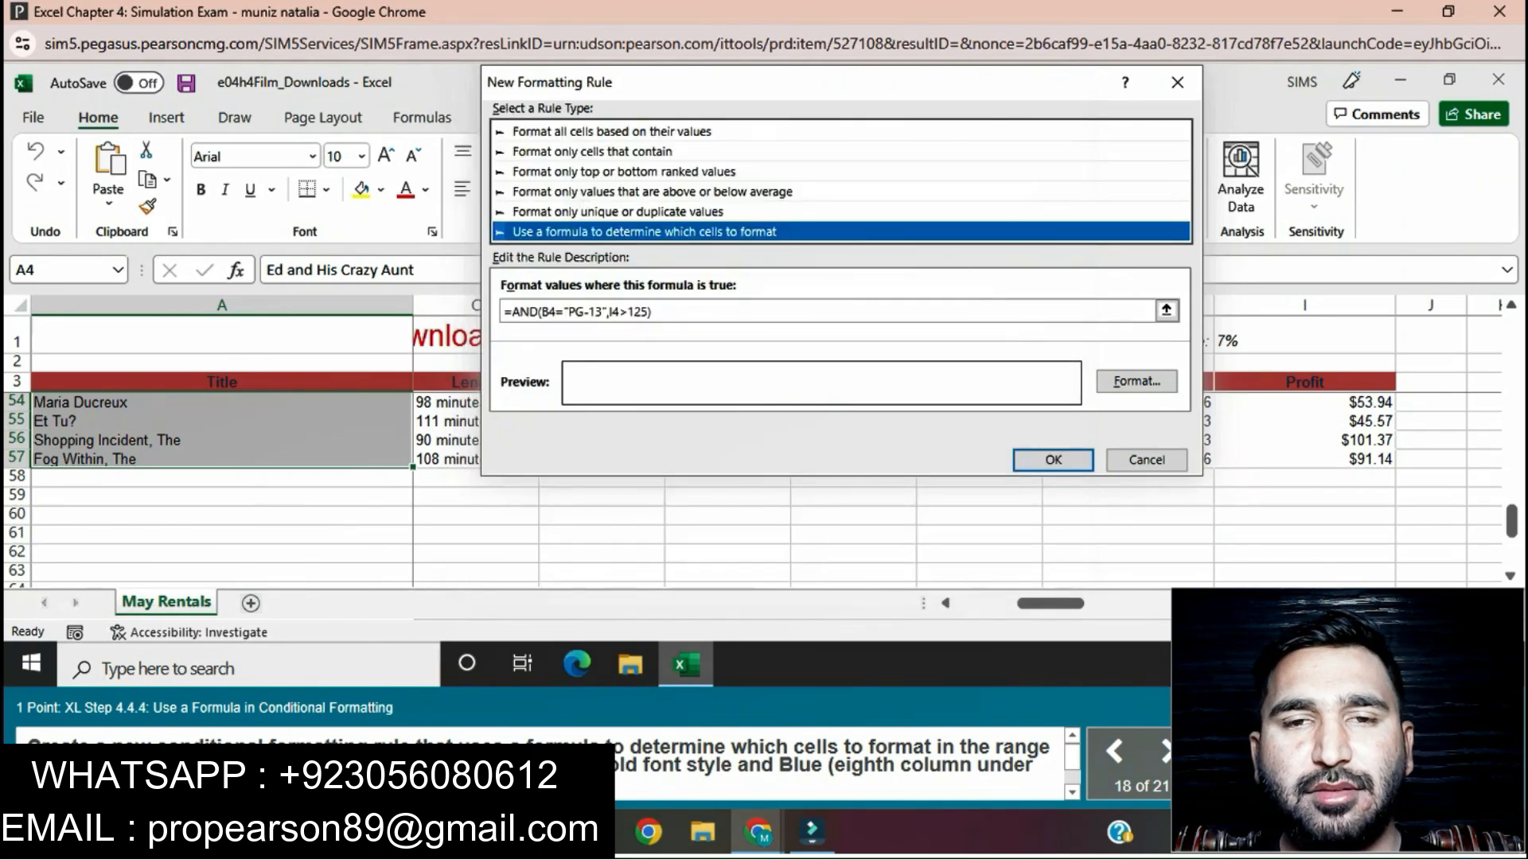
pyautogui.press('Return')
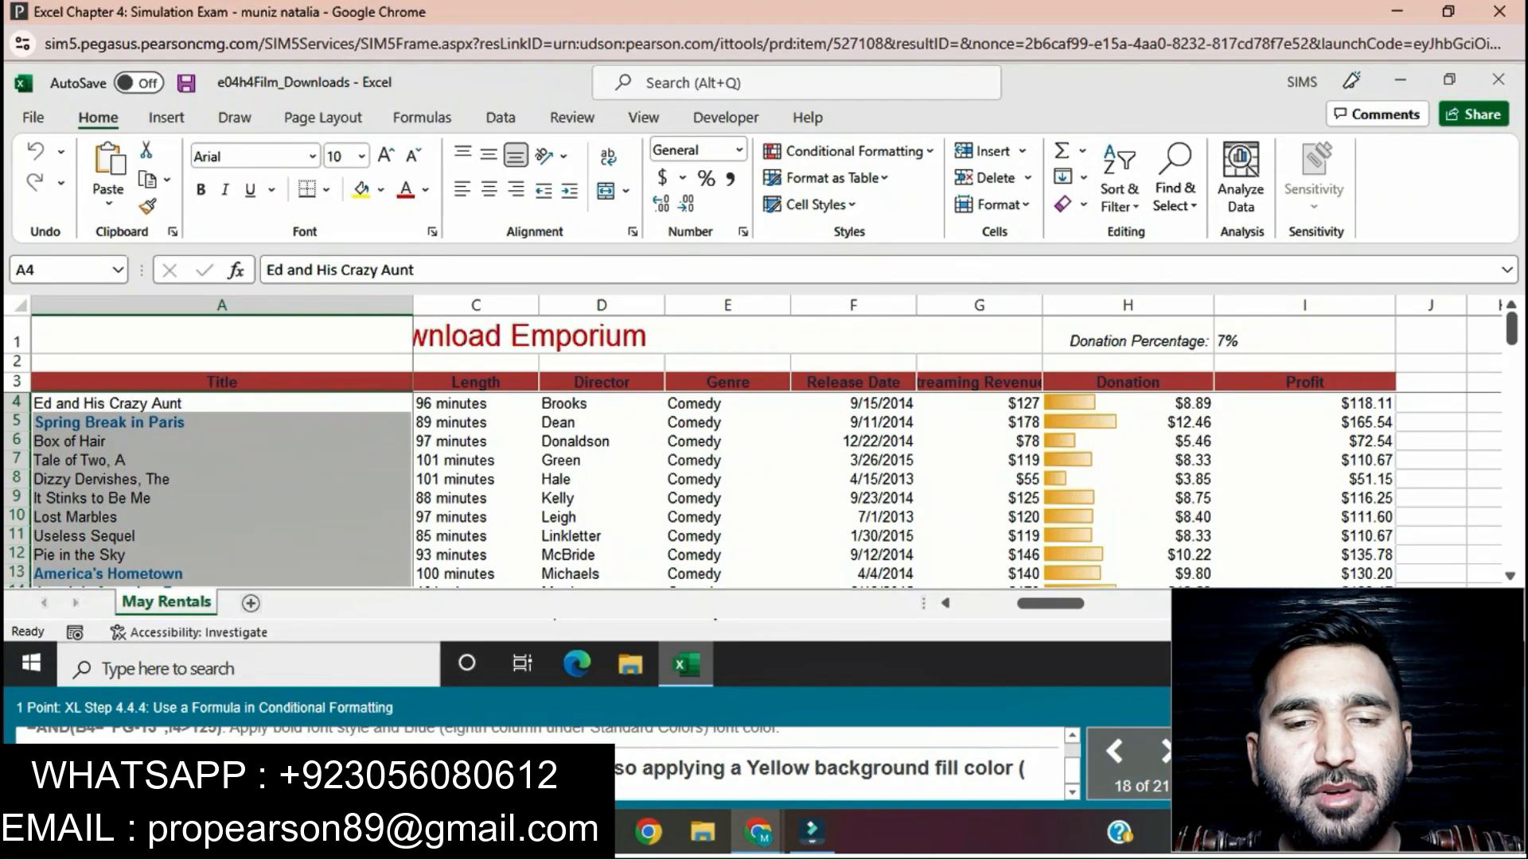
# Step: Edit the =AND(B4="PG-13",I4>125) conditional formatting rule for A4:A57 to add a Yellow background fill and apply it
pyautogui.click(848, 151)
pyautogui.moveTo(823, 460)
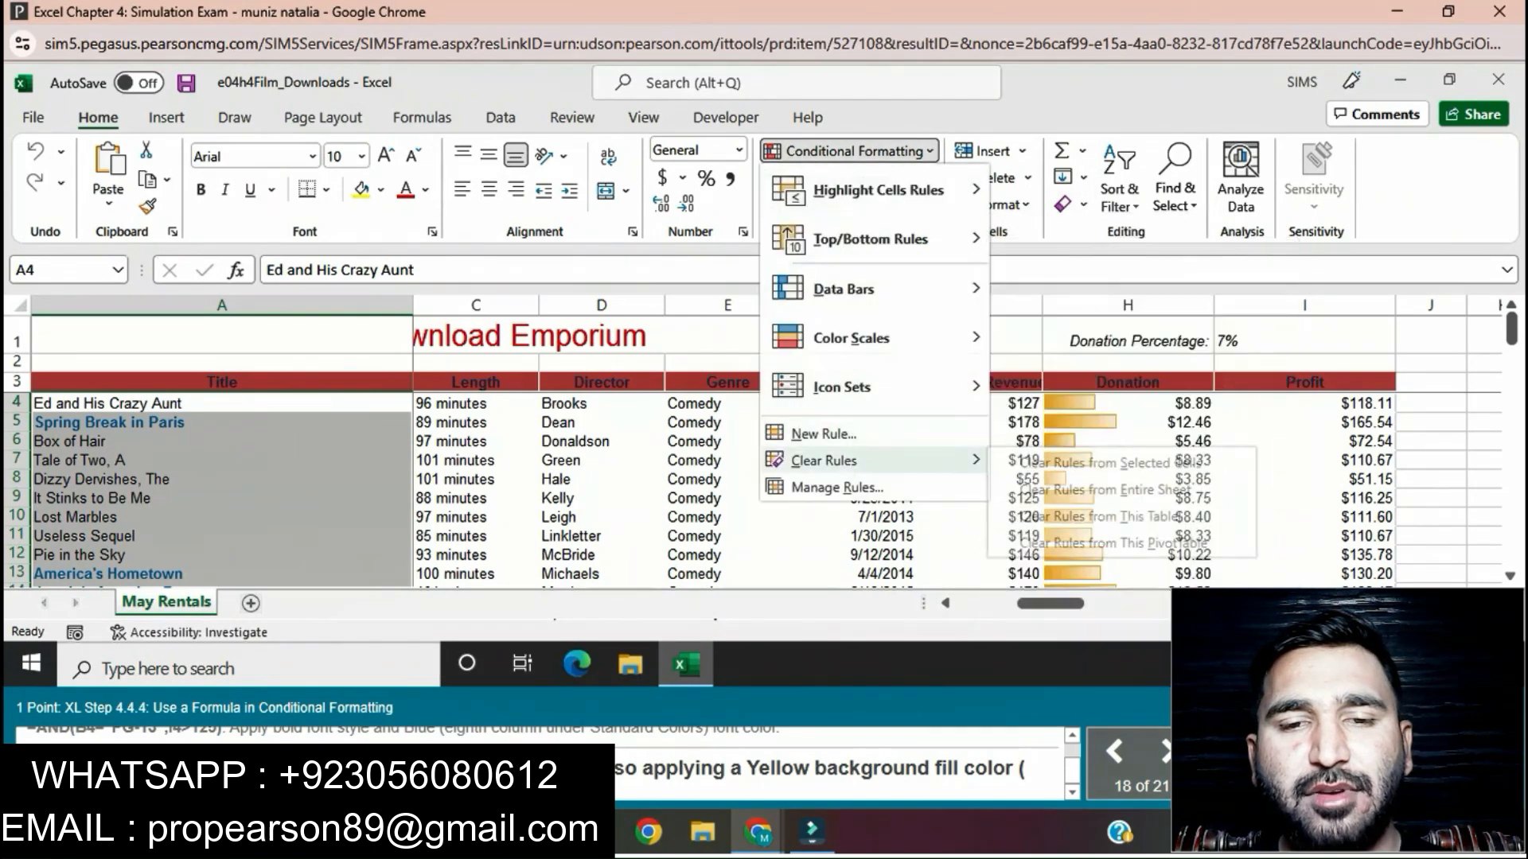
pyautogui.click(836, 487)
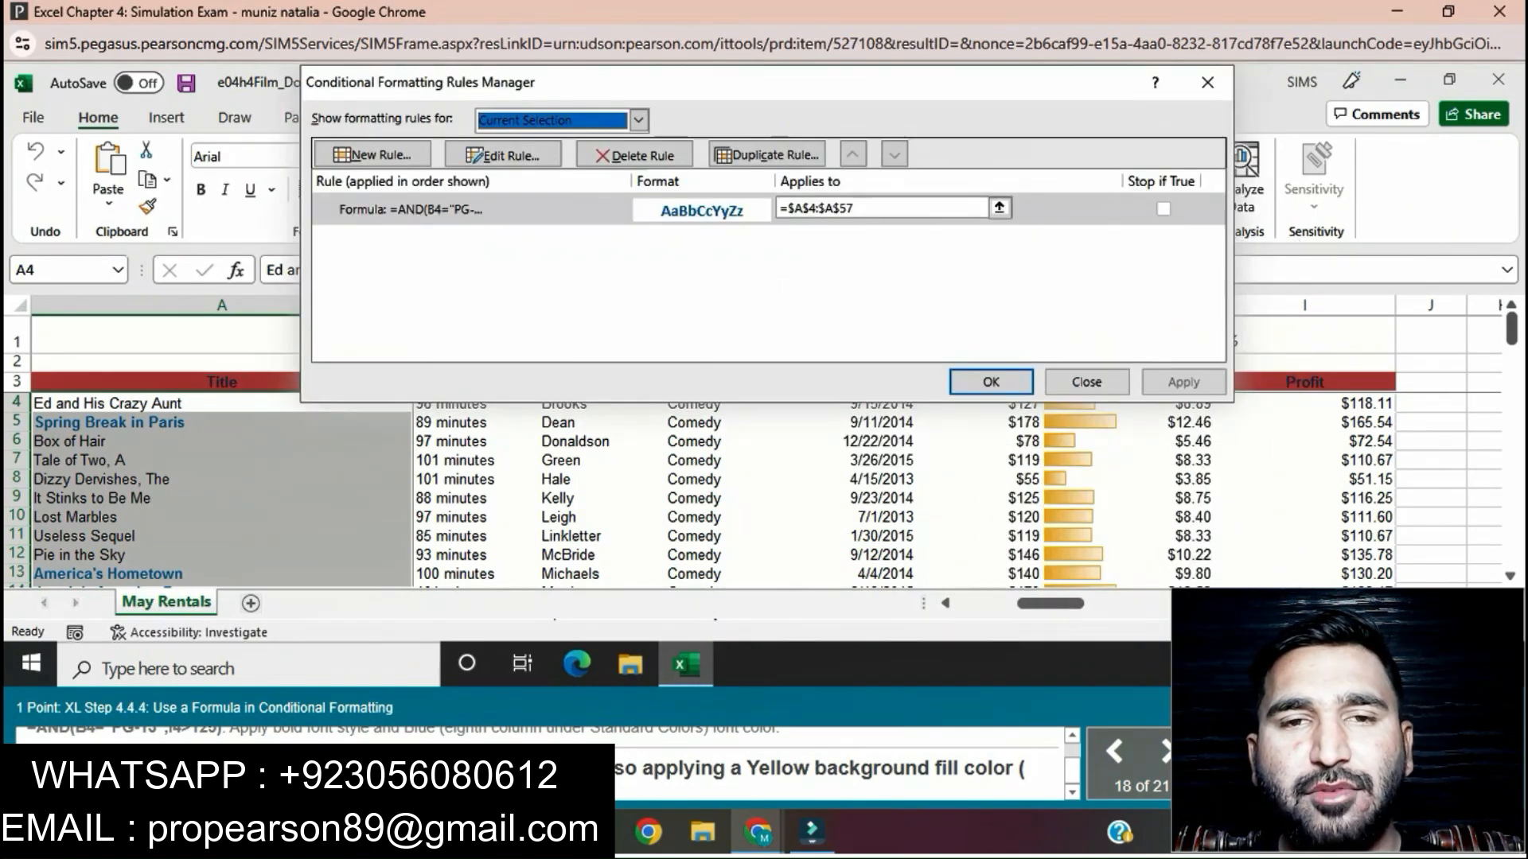
pyautogui.click(477, 209)
pyautogui.click(502, 154)
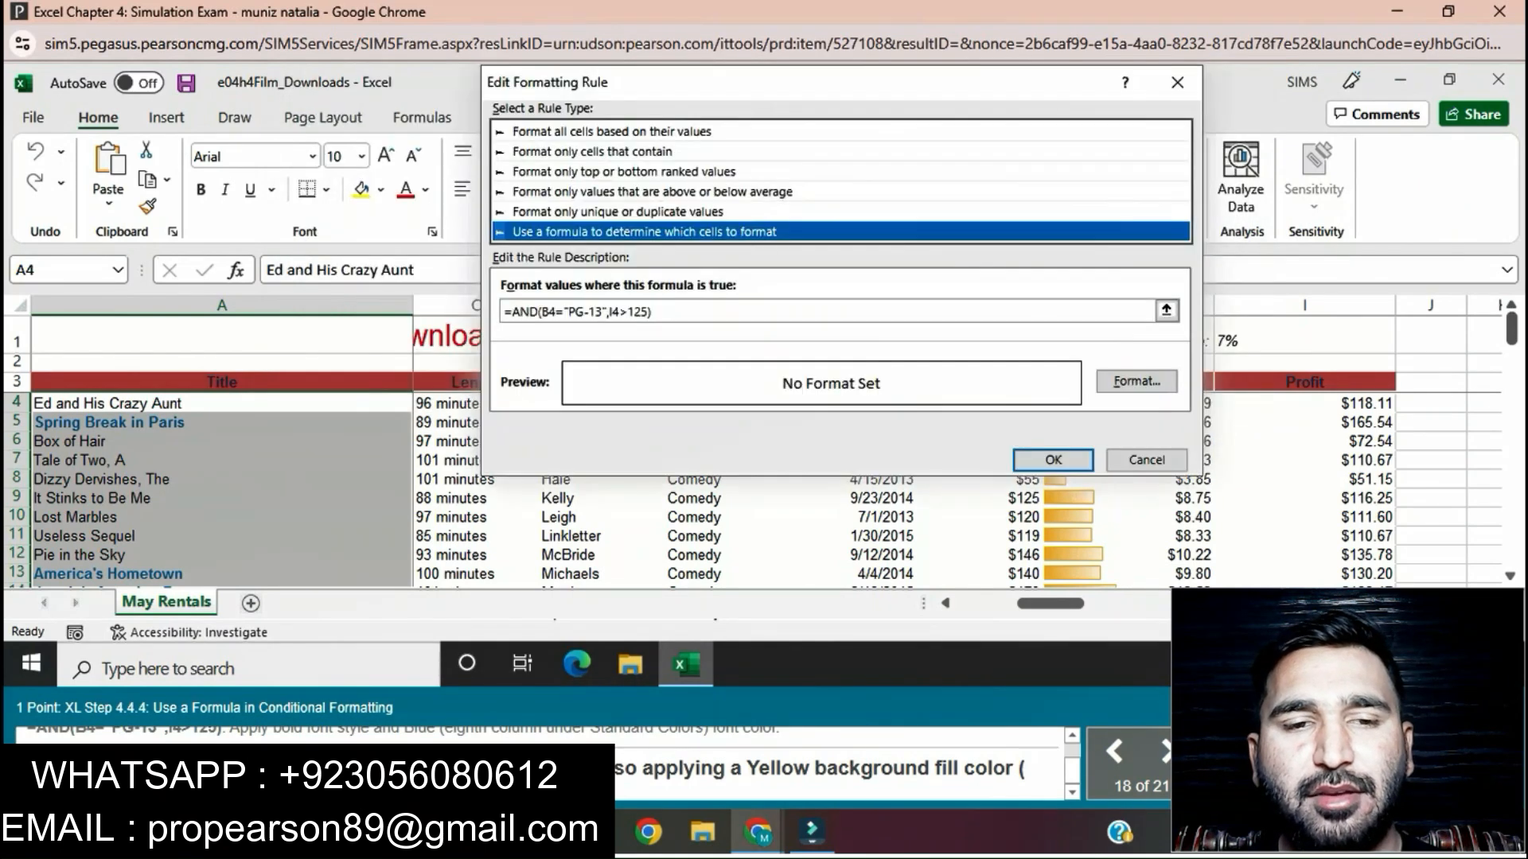
pyautogui.click(1136, 381)
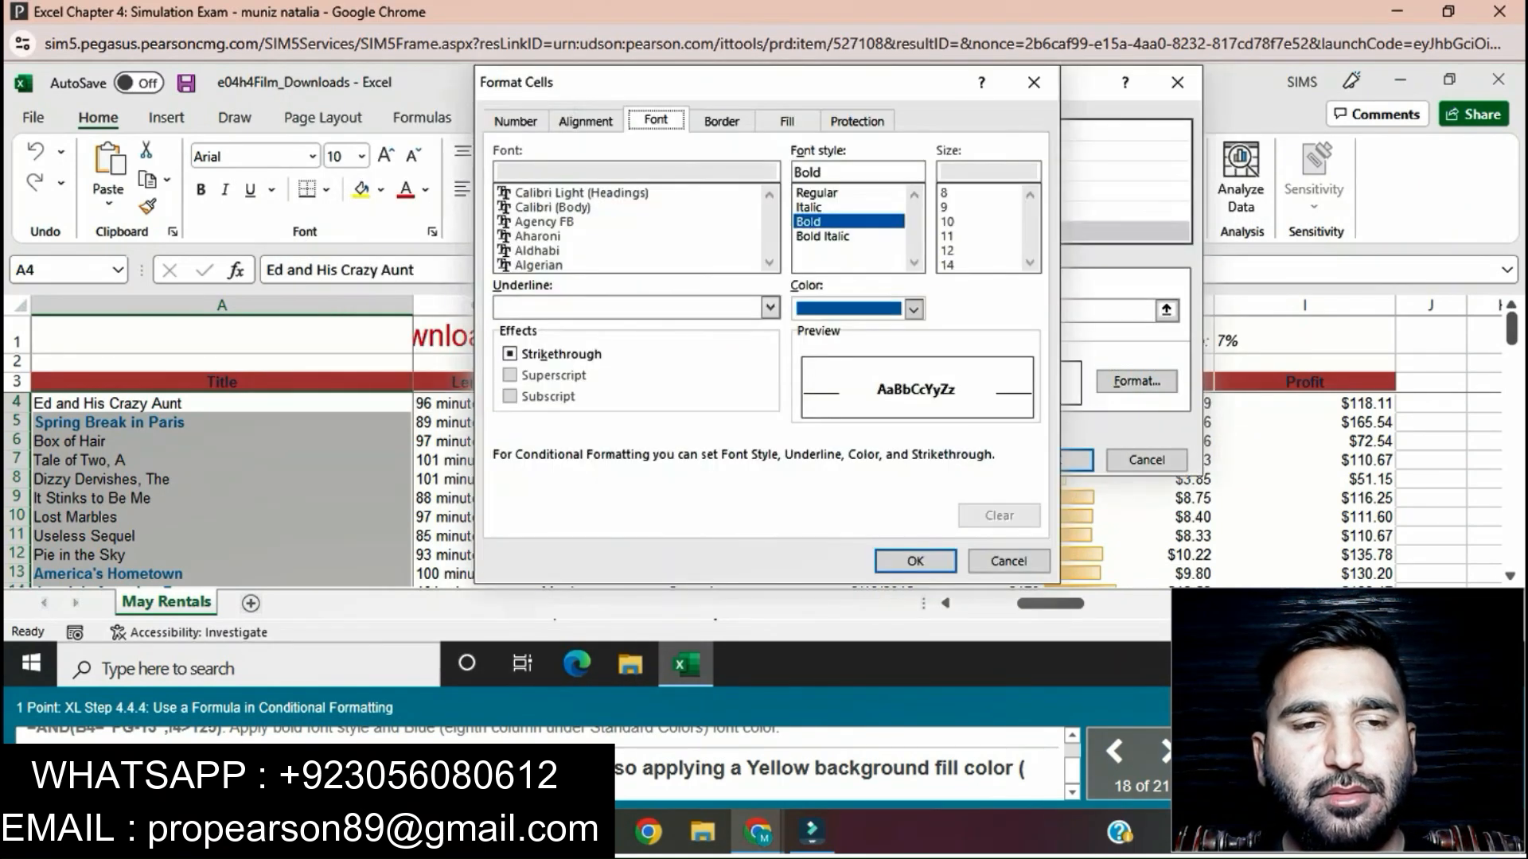
pyautogui.click(786, 120)
pyautogui.click(573, 343)
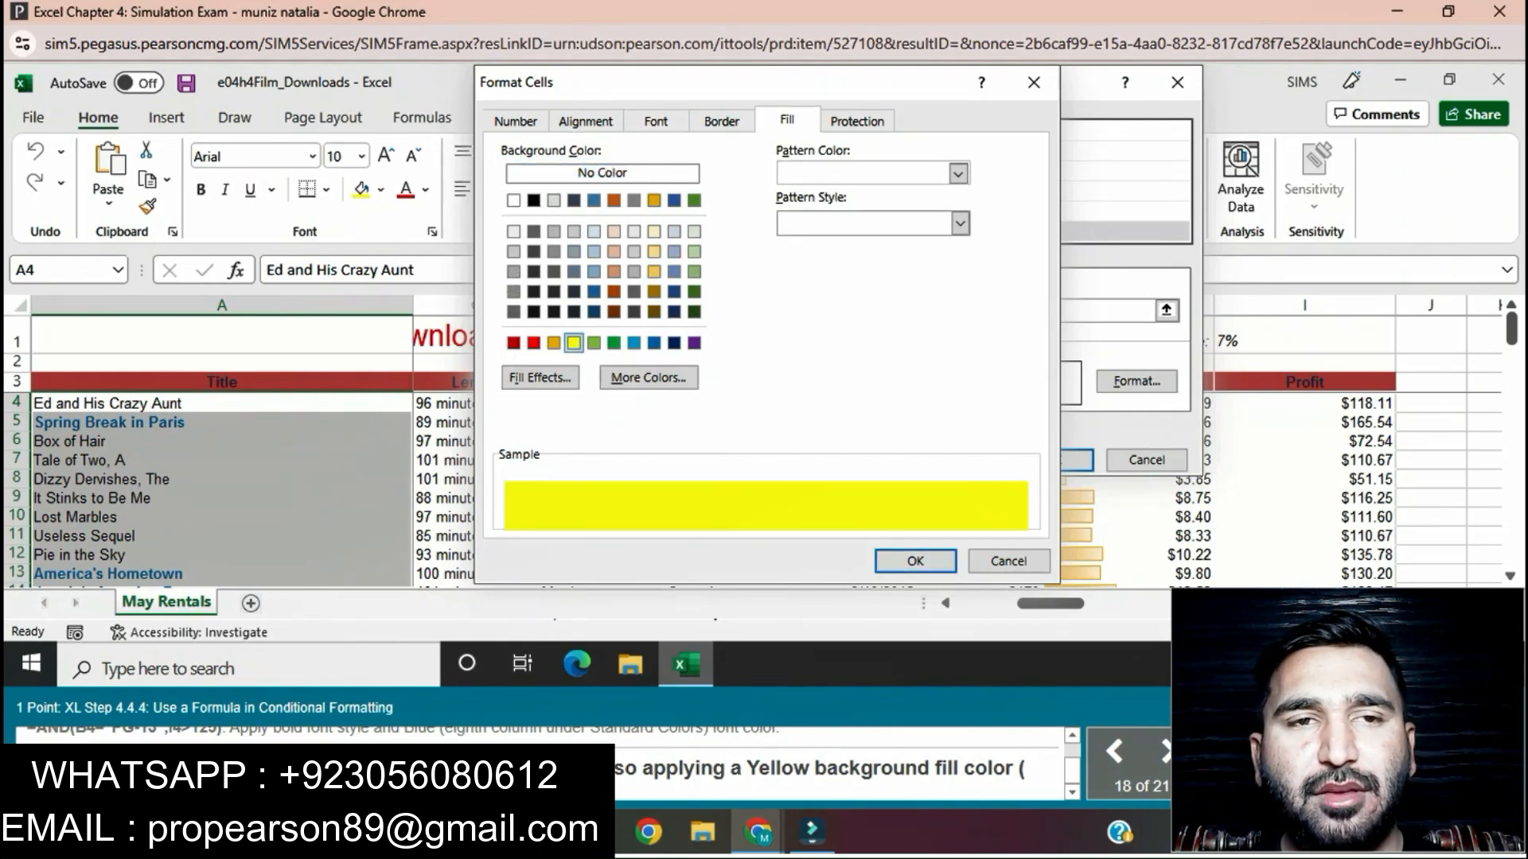
pyautogui.press('Return')
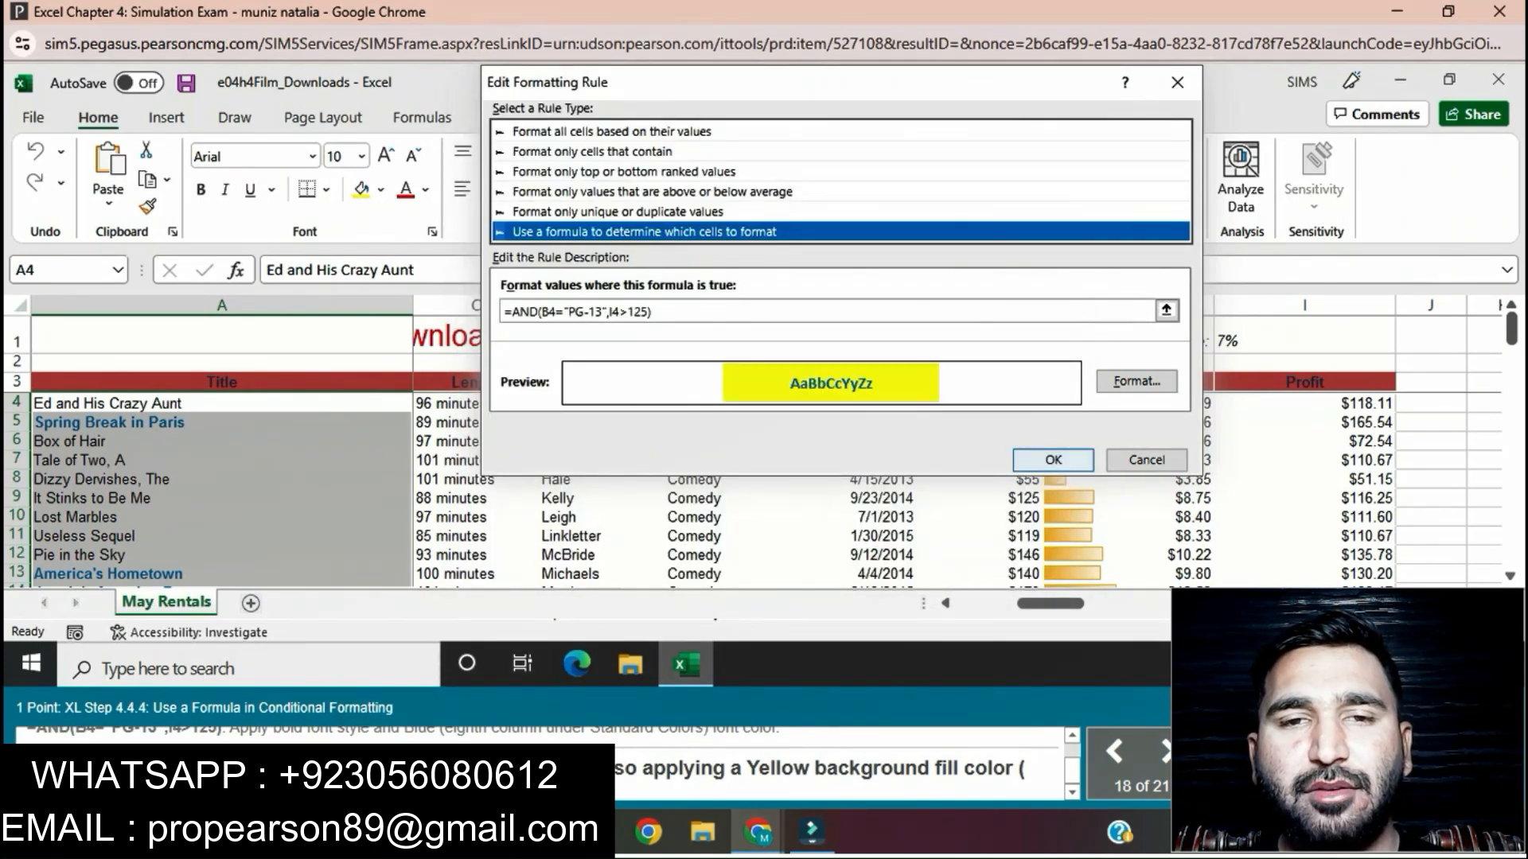
pyautogui.press('Return')
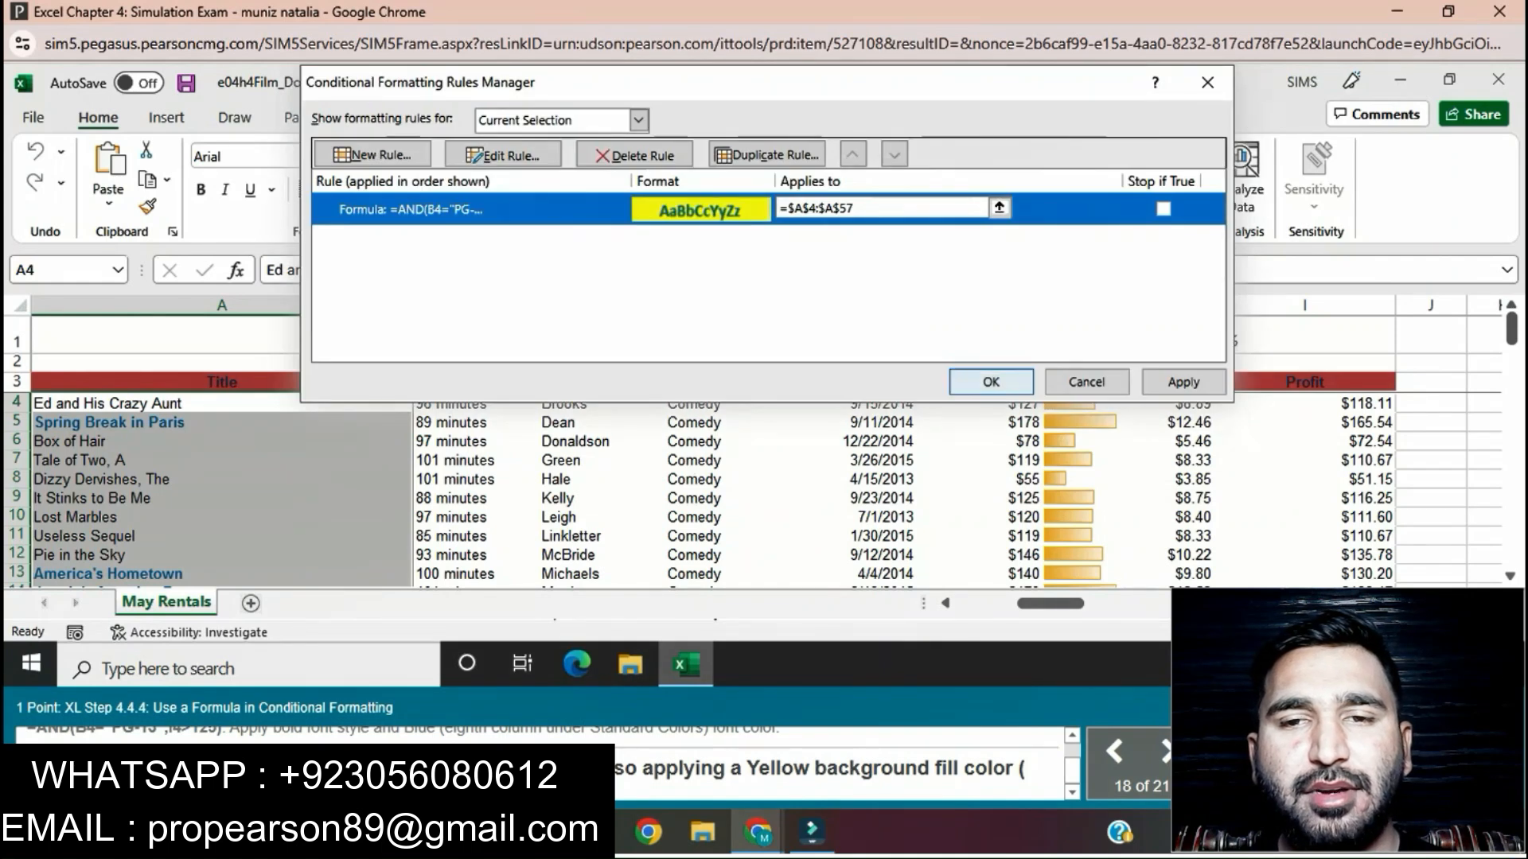
pyautogui.press('Return')
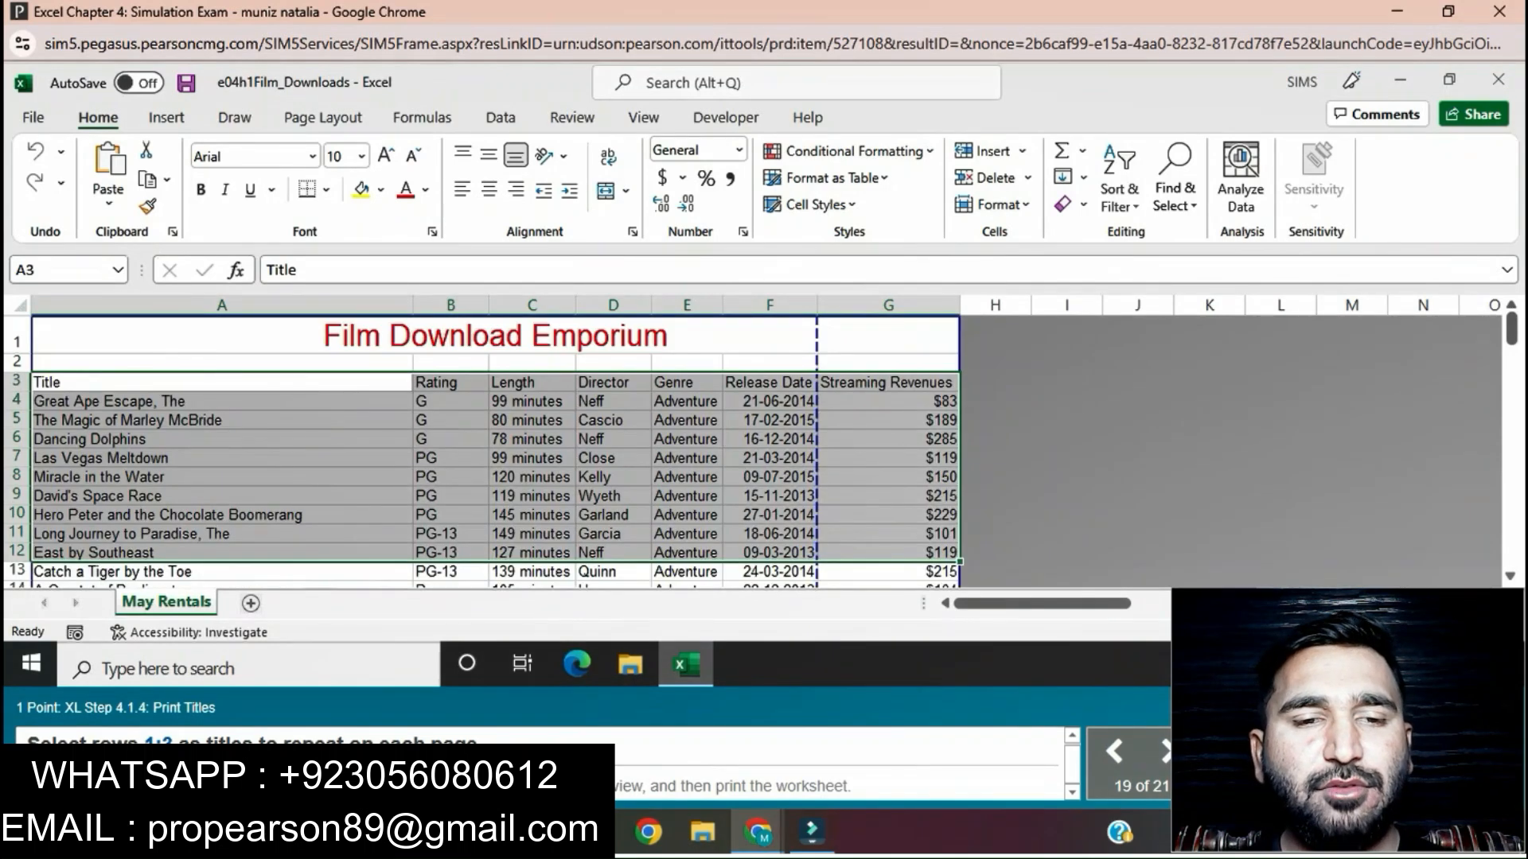
# Step: Set rows 1:3 of the May Rentals sheet as print titles that repeat at the top of each page
pyautogui.click(450, 439)
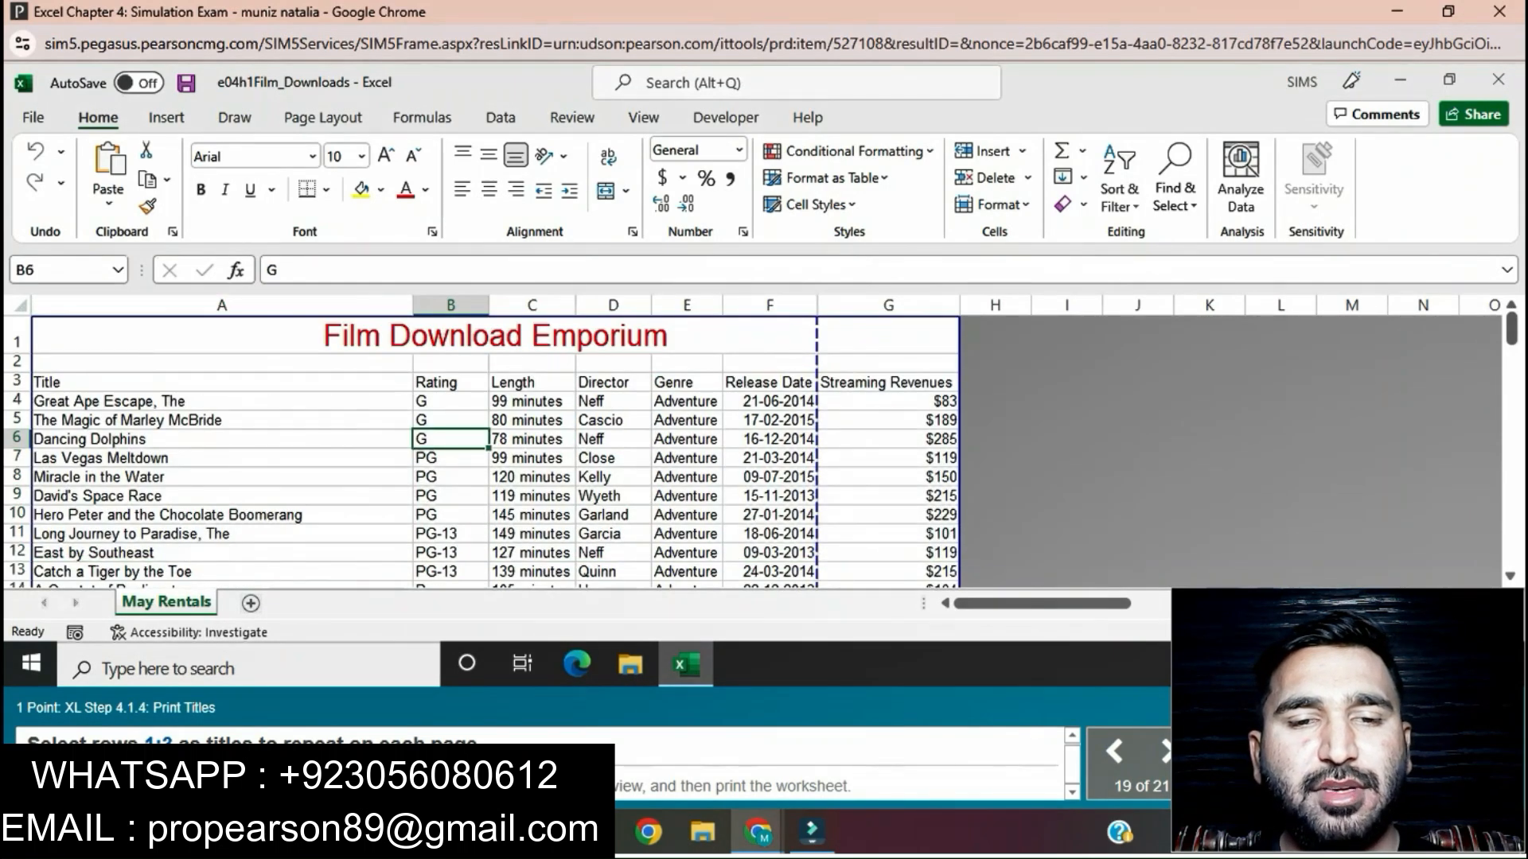
pyautogui.click(323, 117)
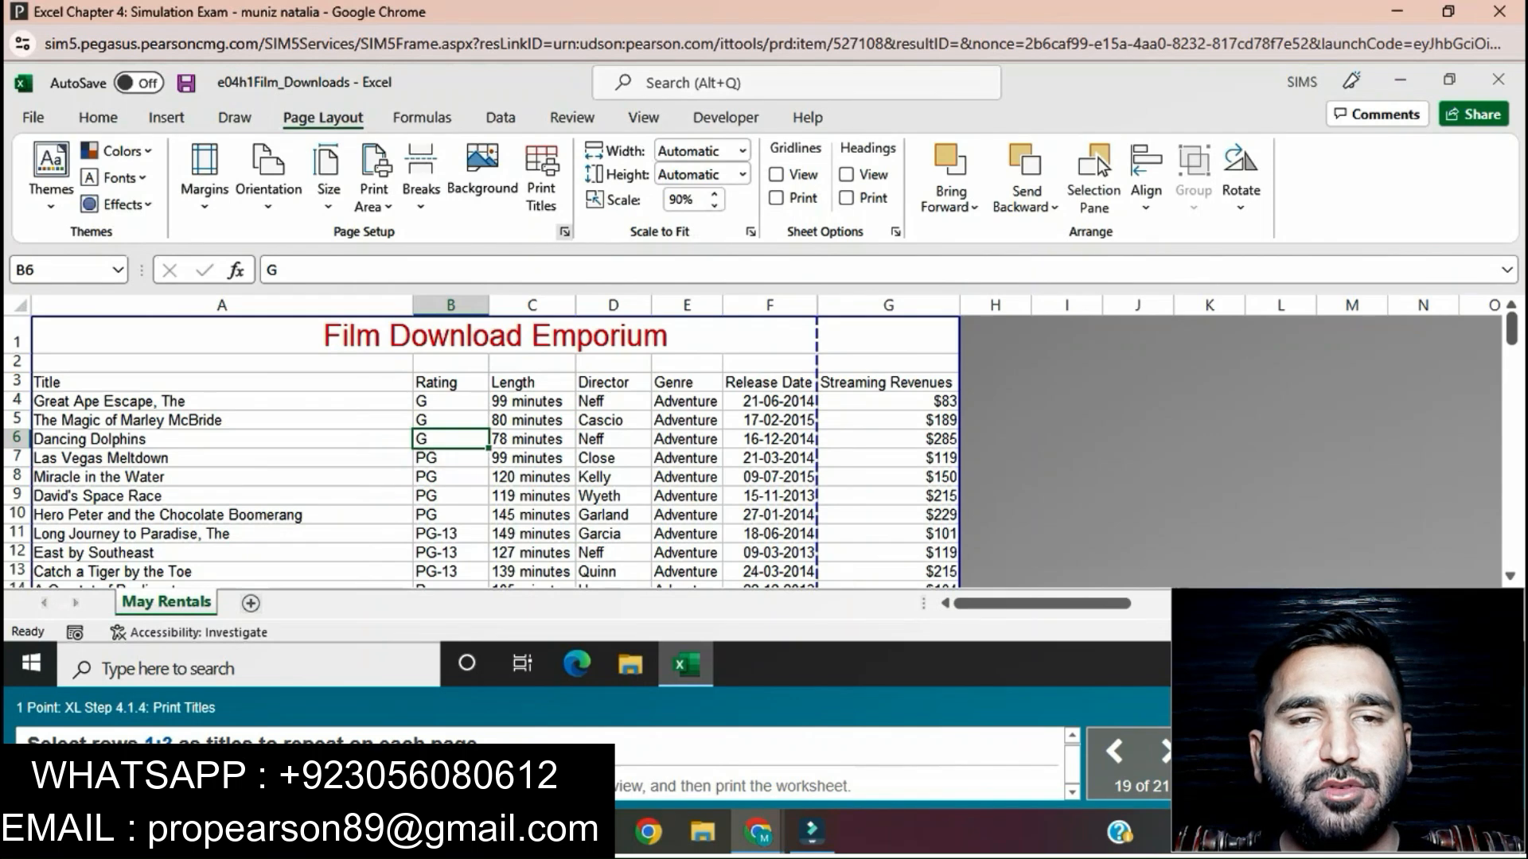
pyautogui.click(564, 231)
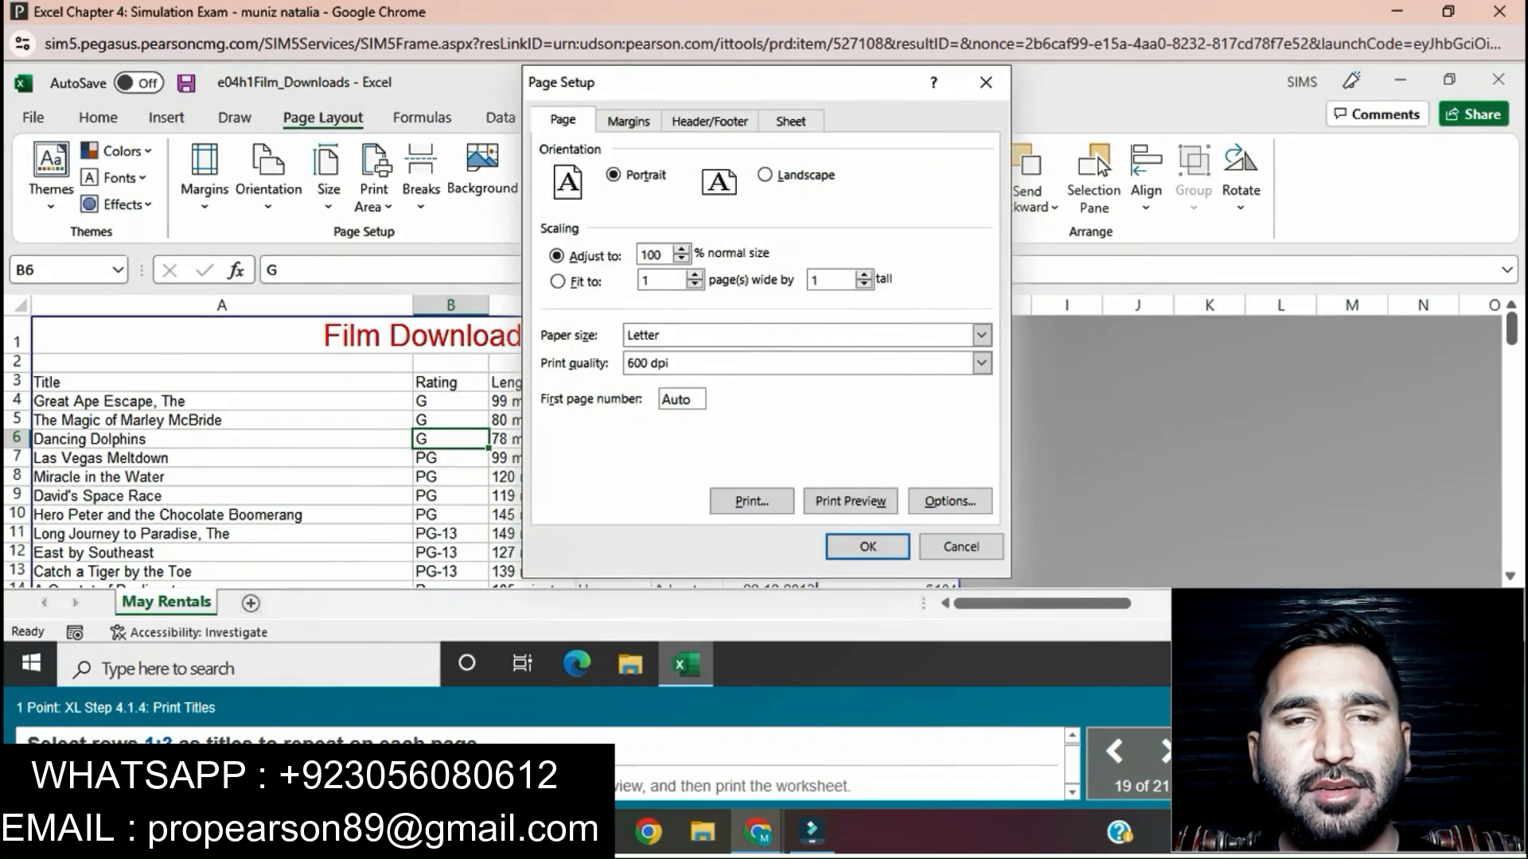
pyautogui.click(791, 121)
pyautogui.click(838, 202)
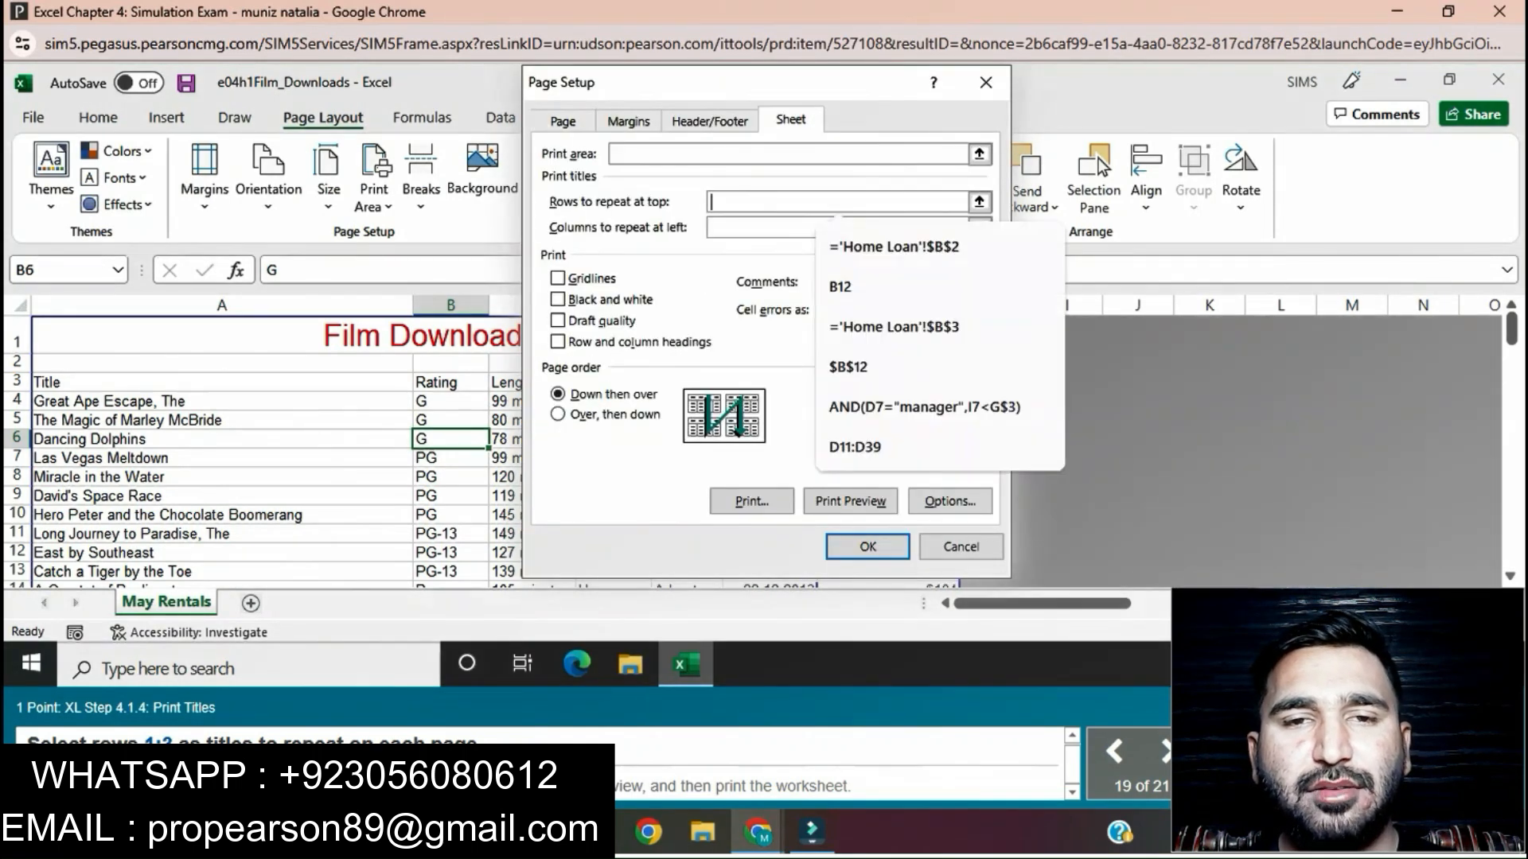
pyautogui.moveTo(17, 338); pyautogui.dragTo(16, 381)
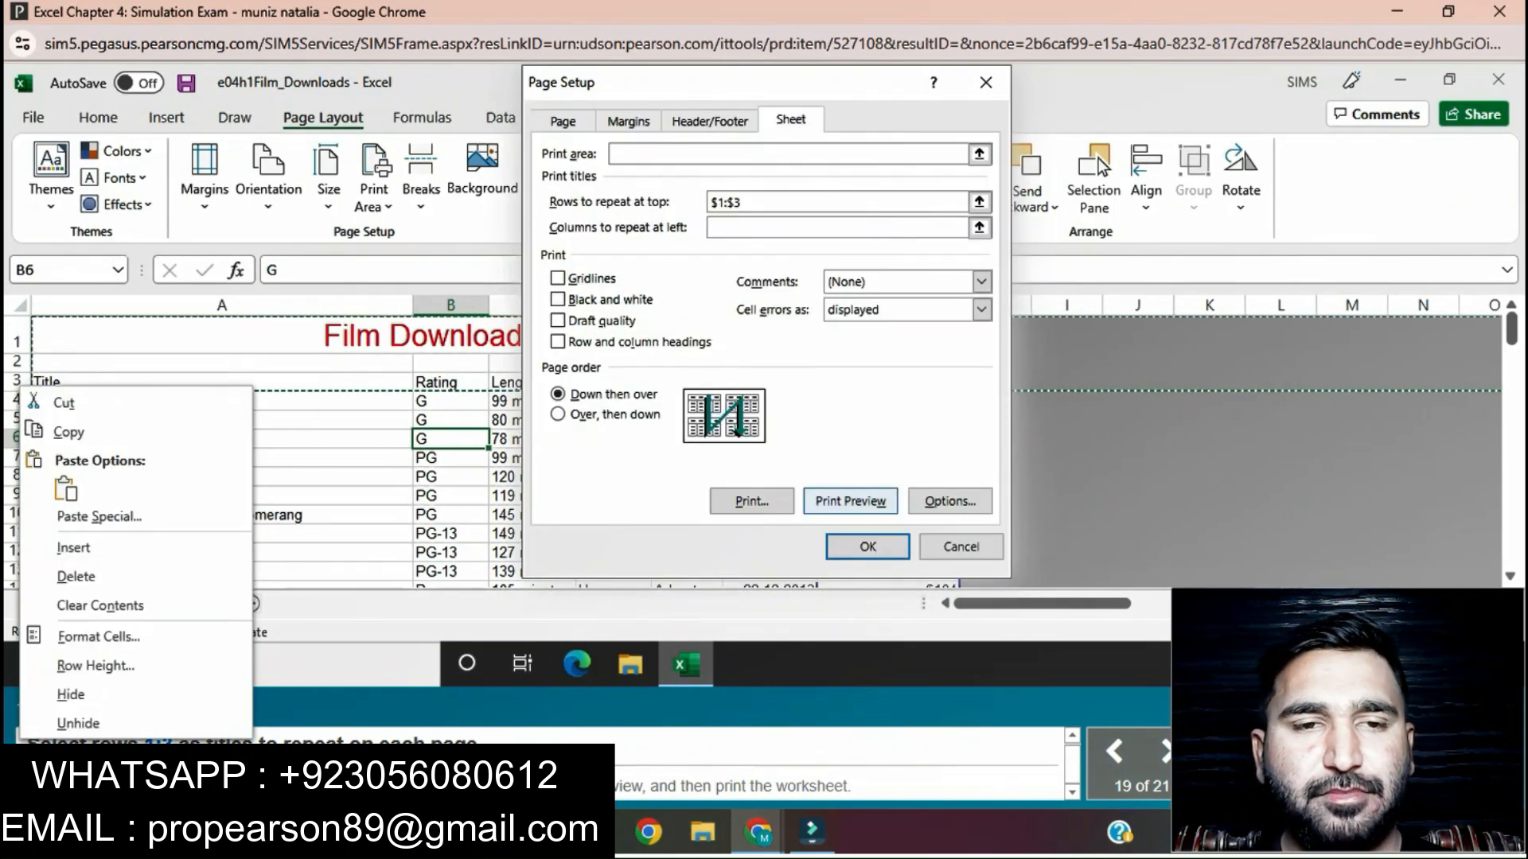
pyautogui.click(868, 547)
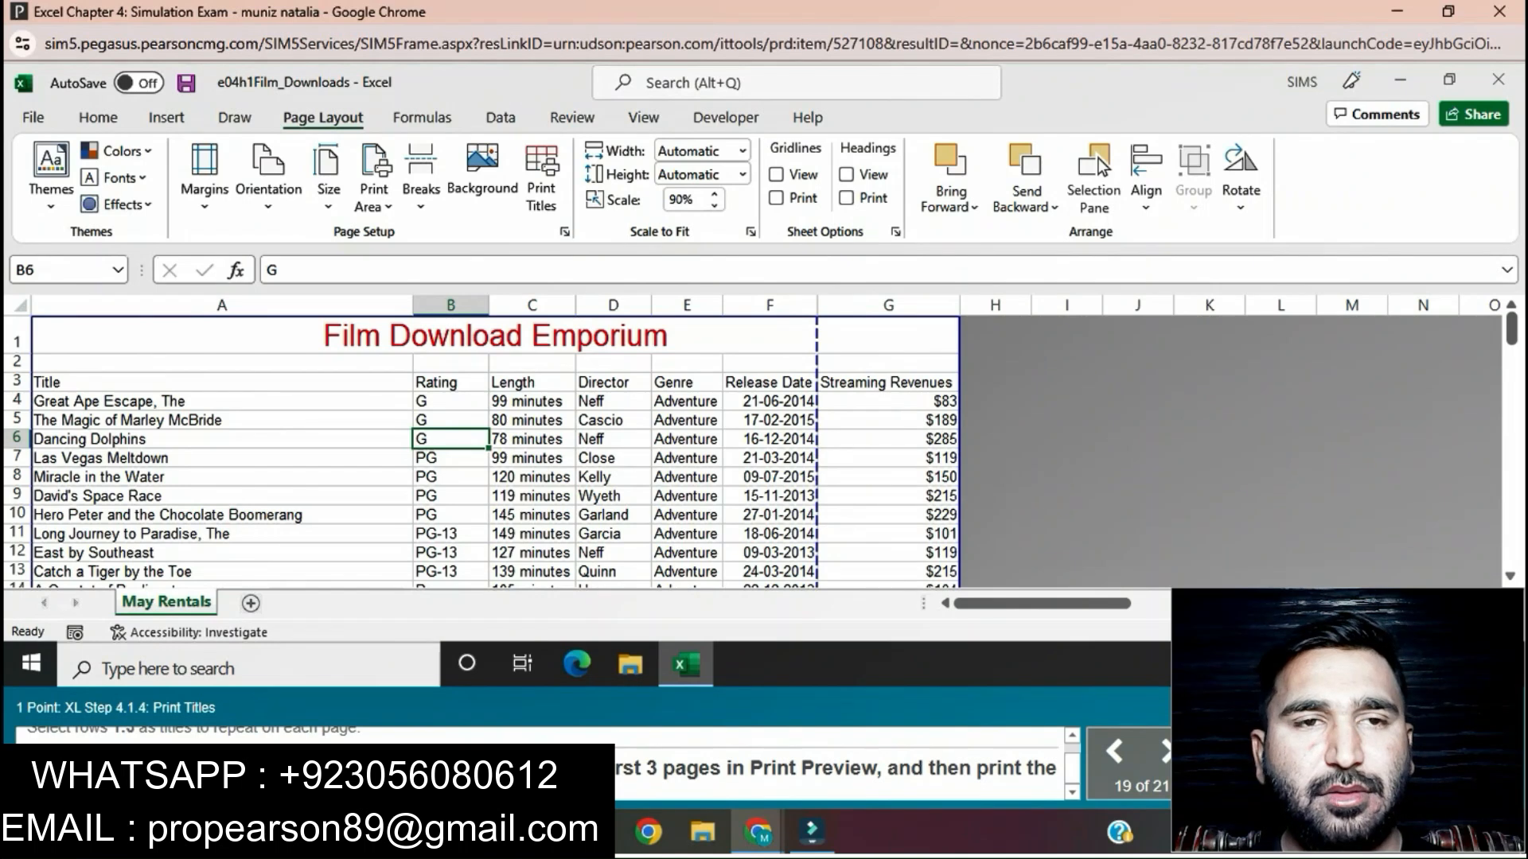
# Step: Set column A as the print title column that repeats at the left of each page
pyautogui.click(564, 232)
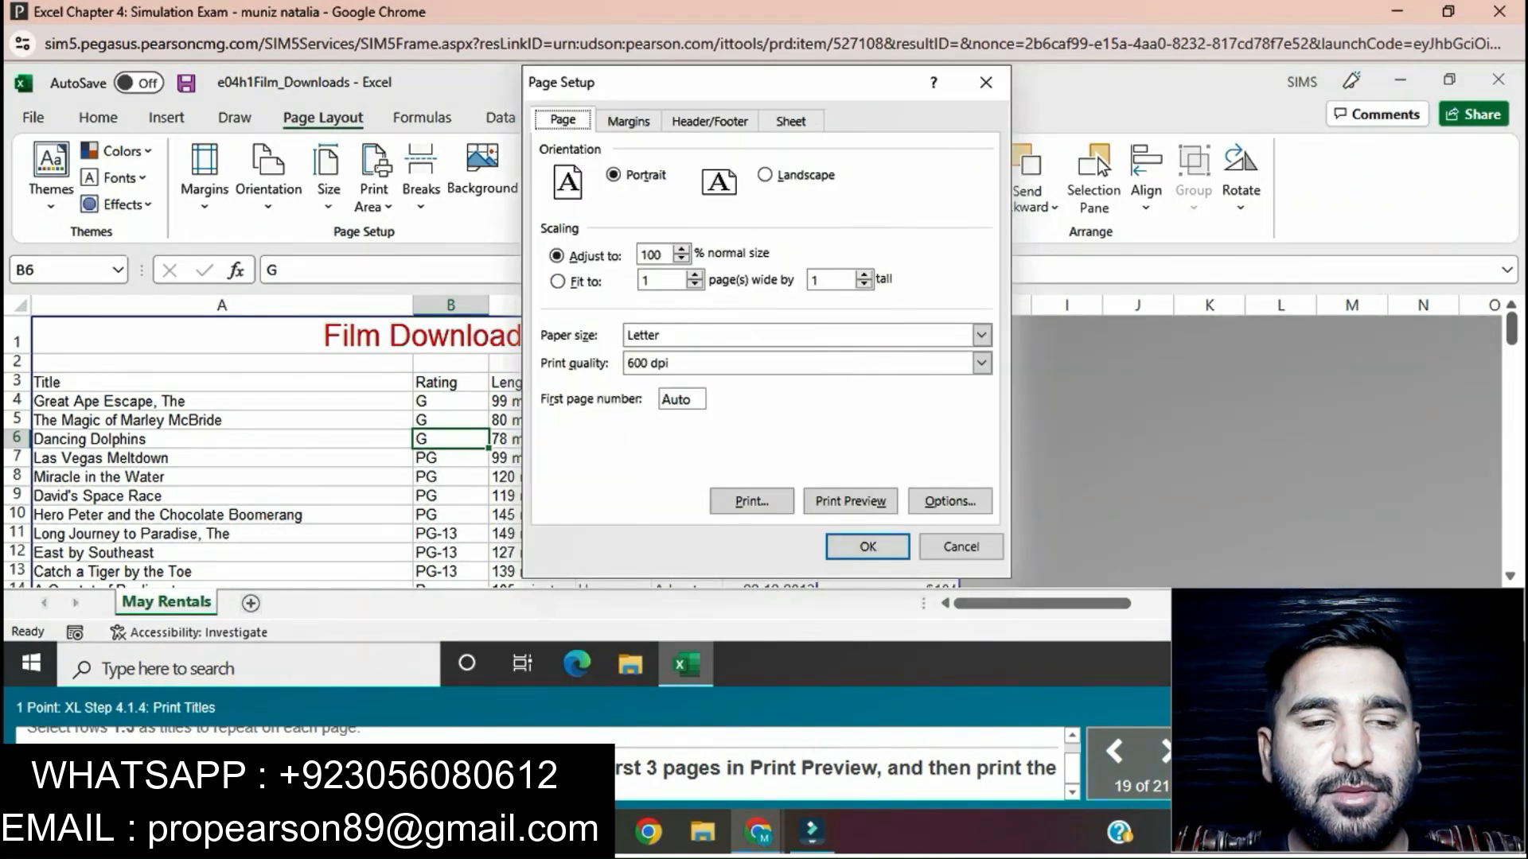
pyautogui.click(791, 121)
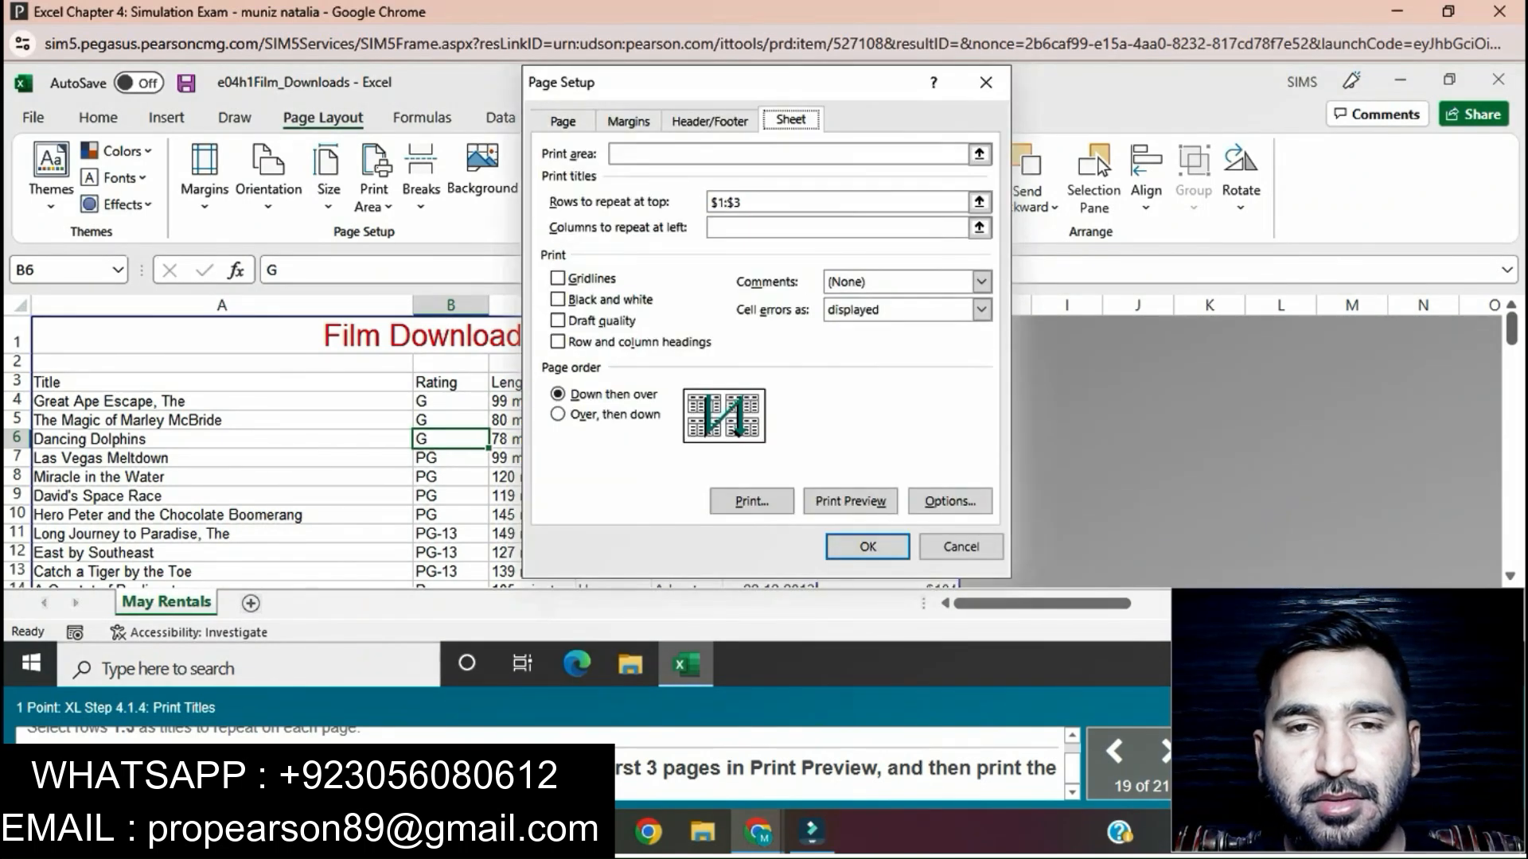
pyautogui.click(837, 227)
pyautogui.click(222, 305)
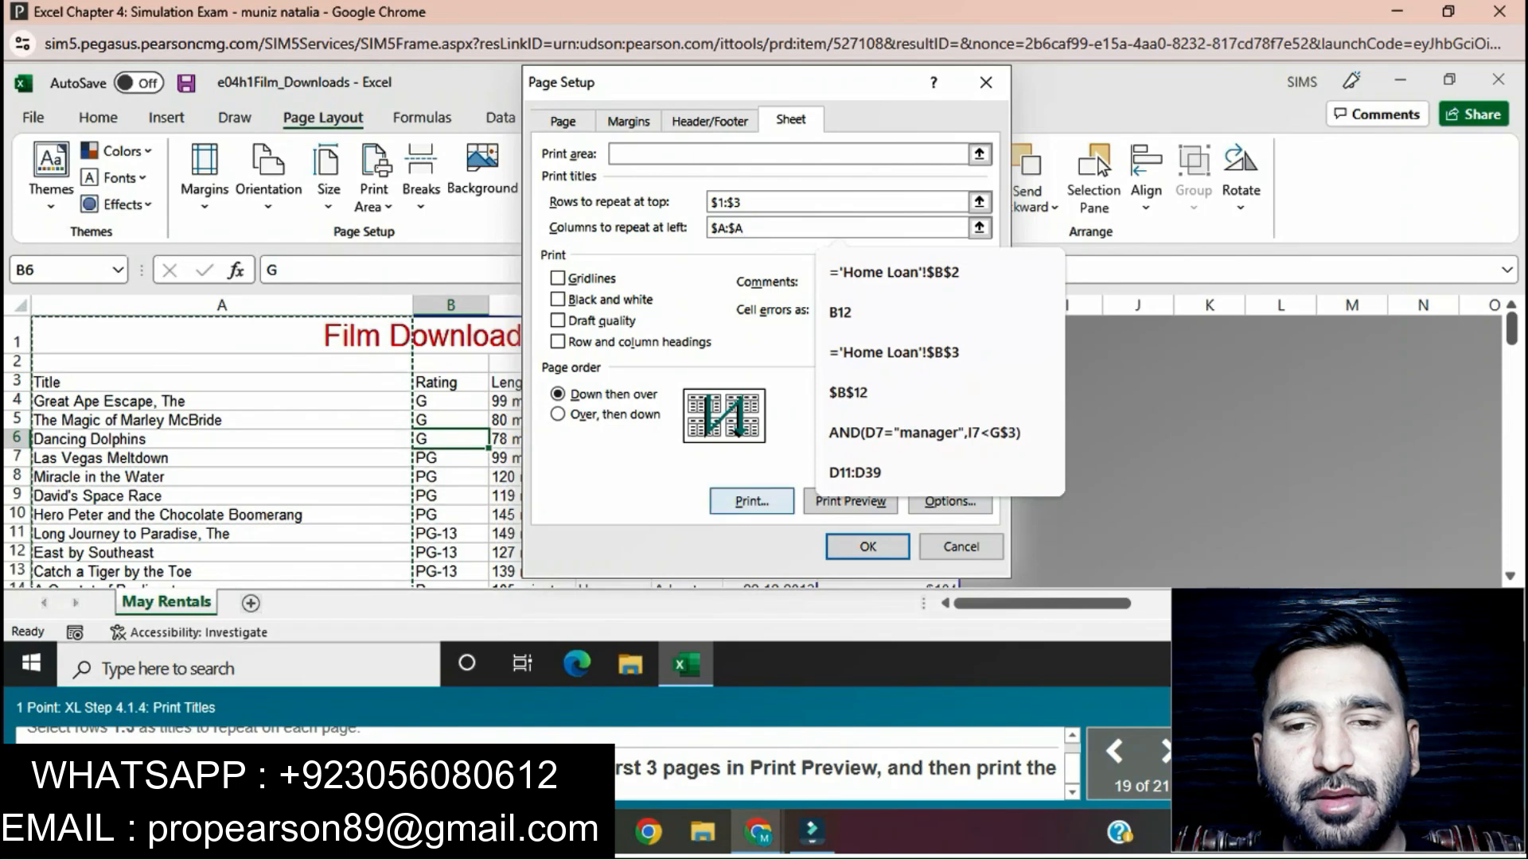
# Step: Open the print preview from the page setup, advance to page 2, and print the worksheet
pyautogui.click(752, 501)
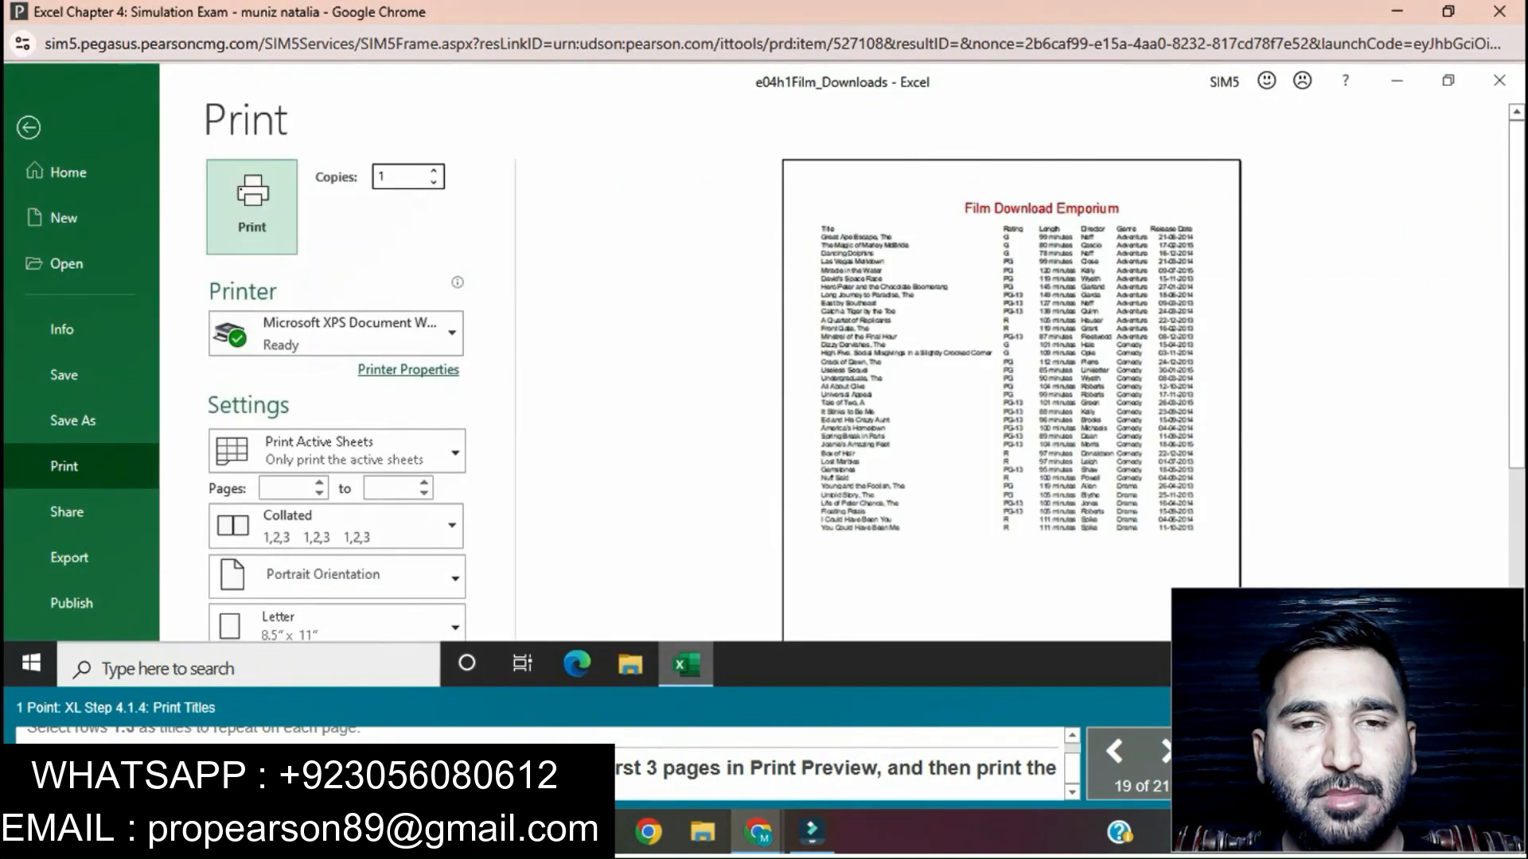
pyautogui.scroll(-5, 764, 358)
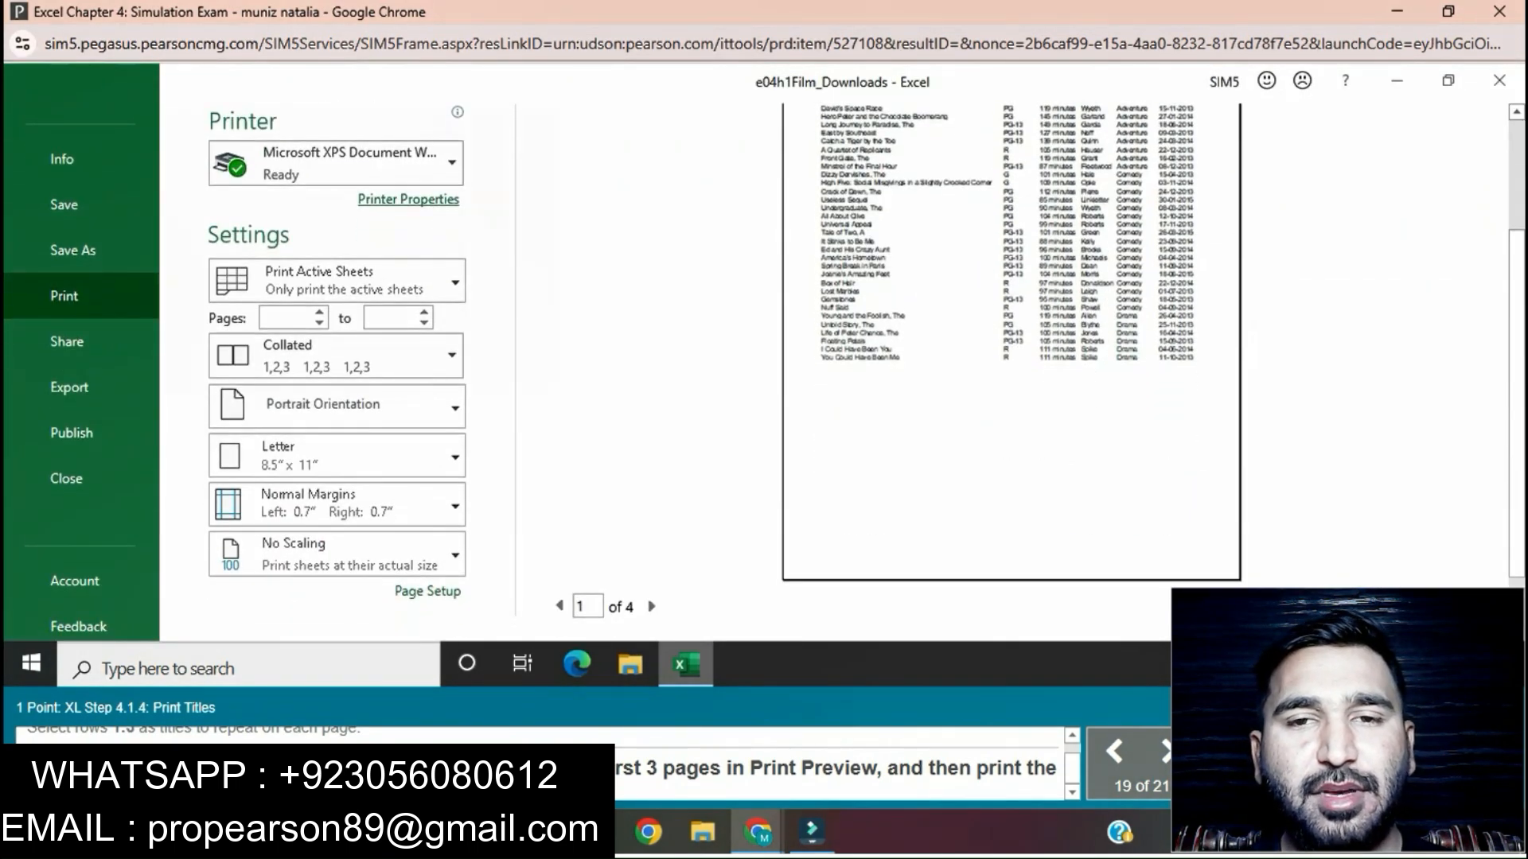
pyautogui.click(651, 607)
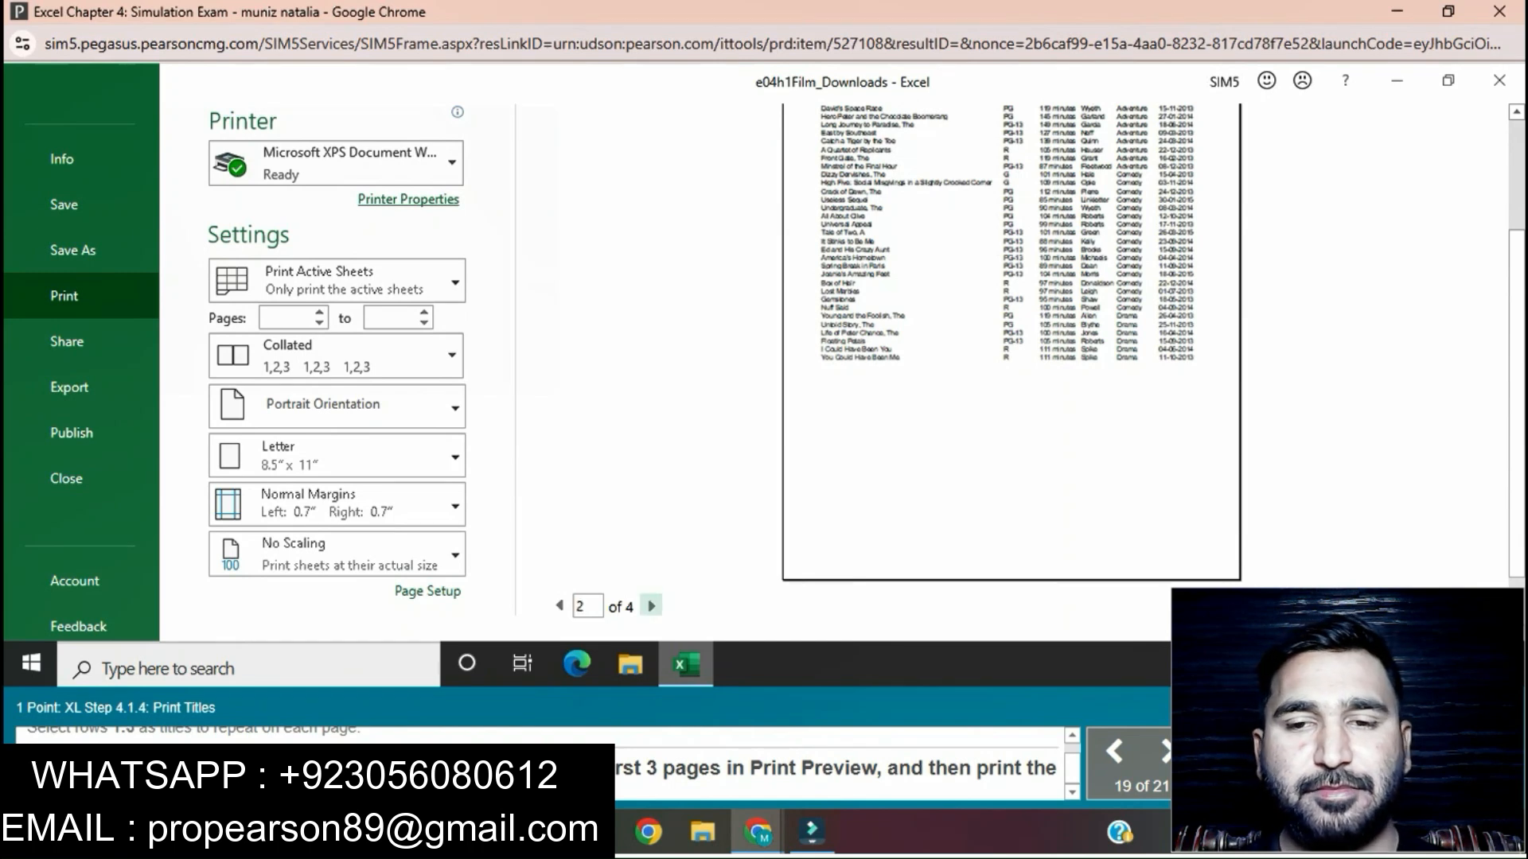
pyautogui.scroll(3, 651, 606)
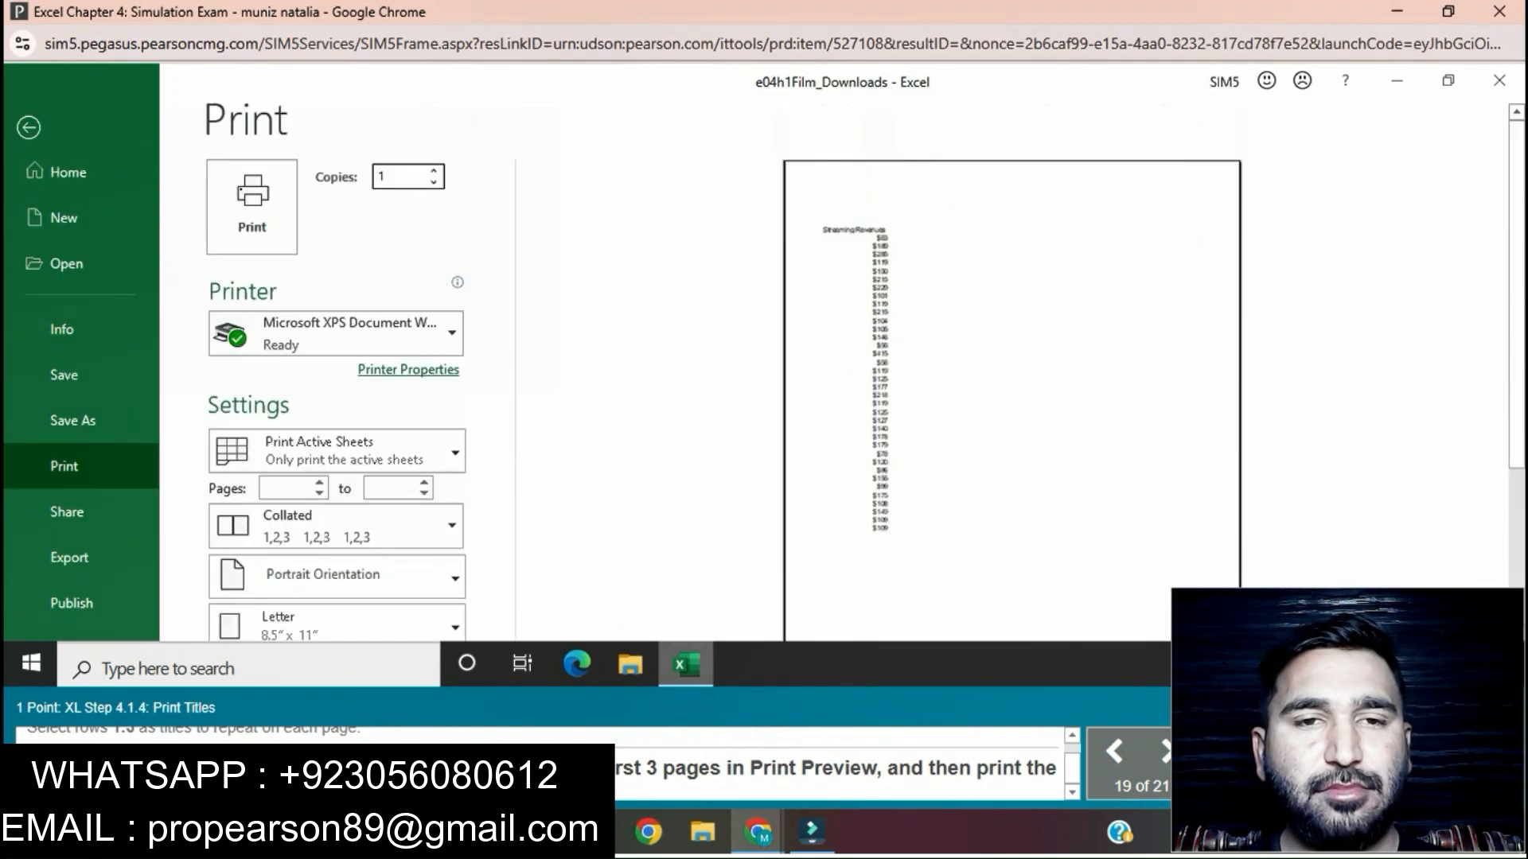
pyautogui.click(252, 206)
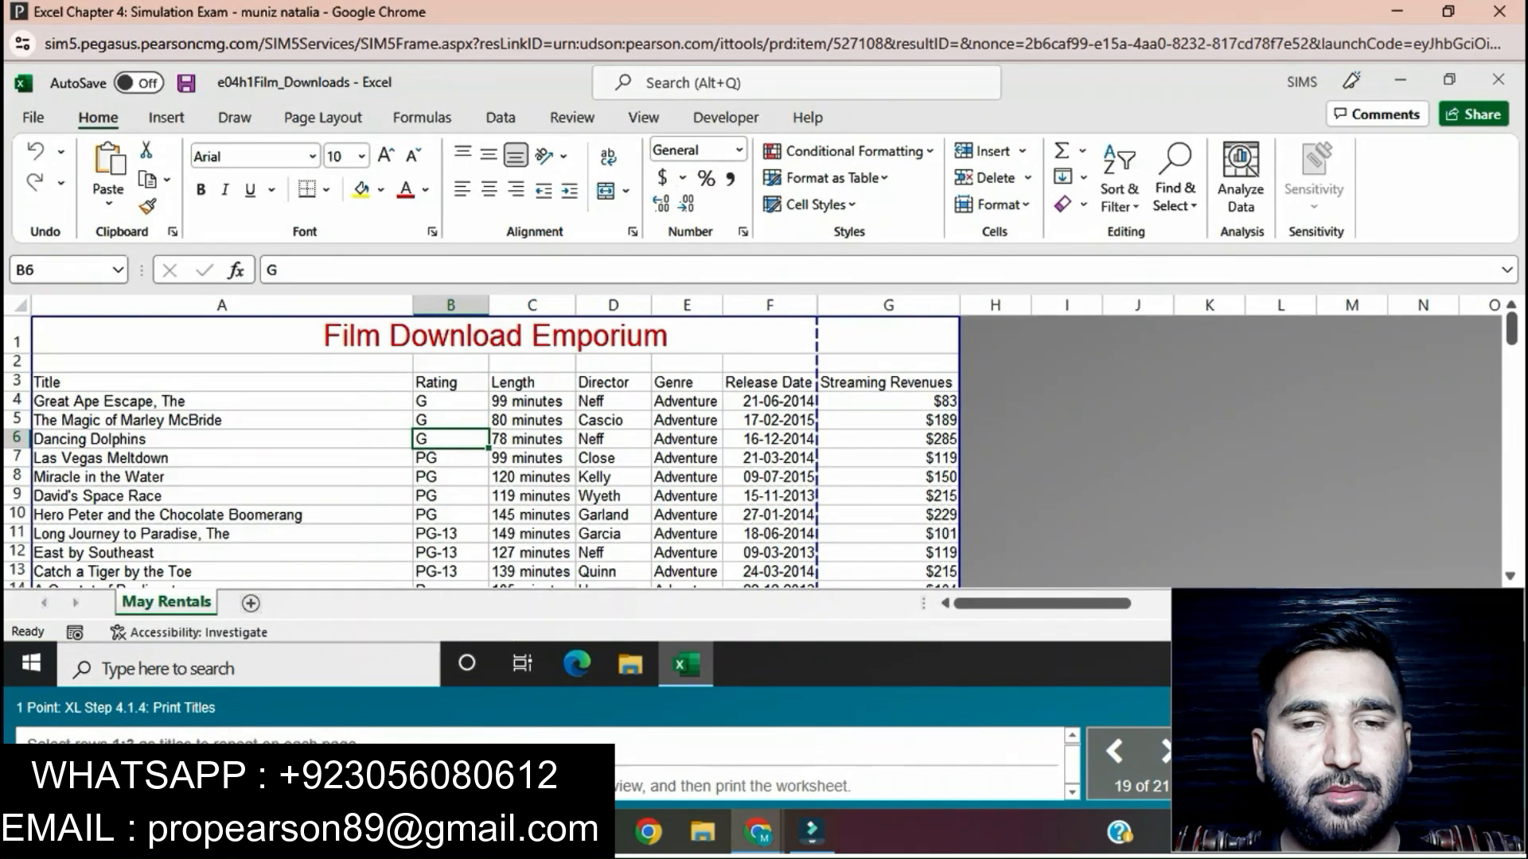